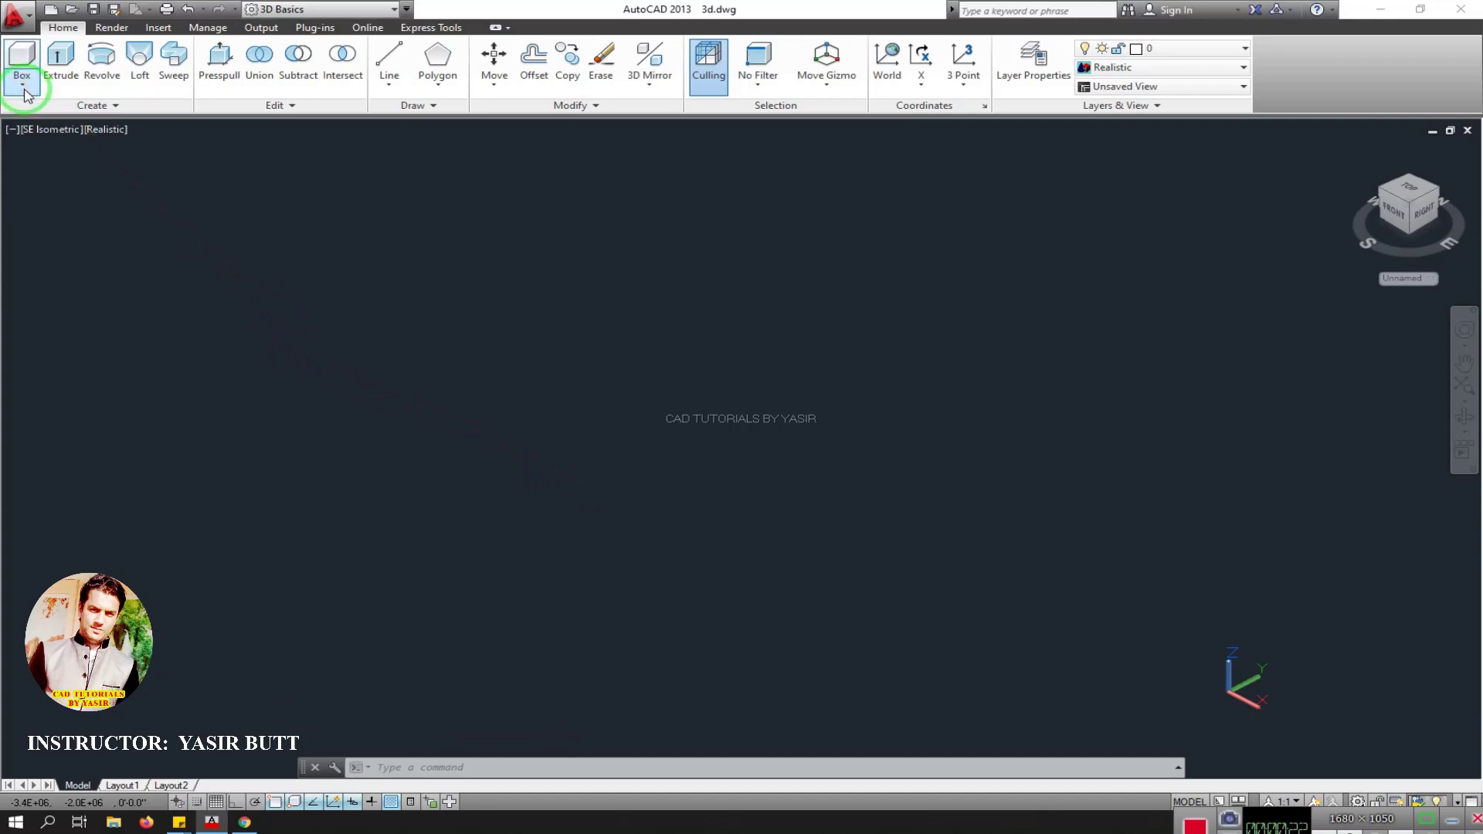
left_click(23, 85)
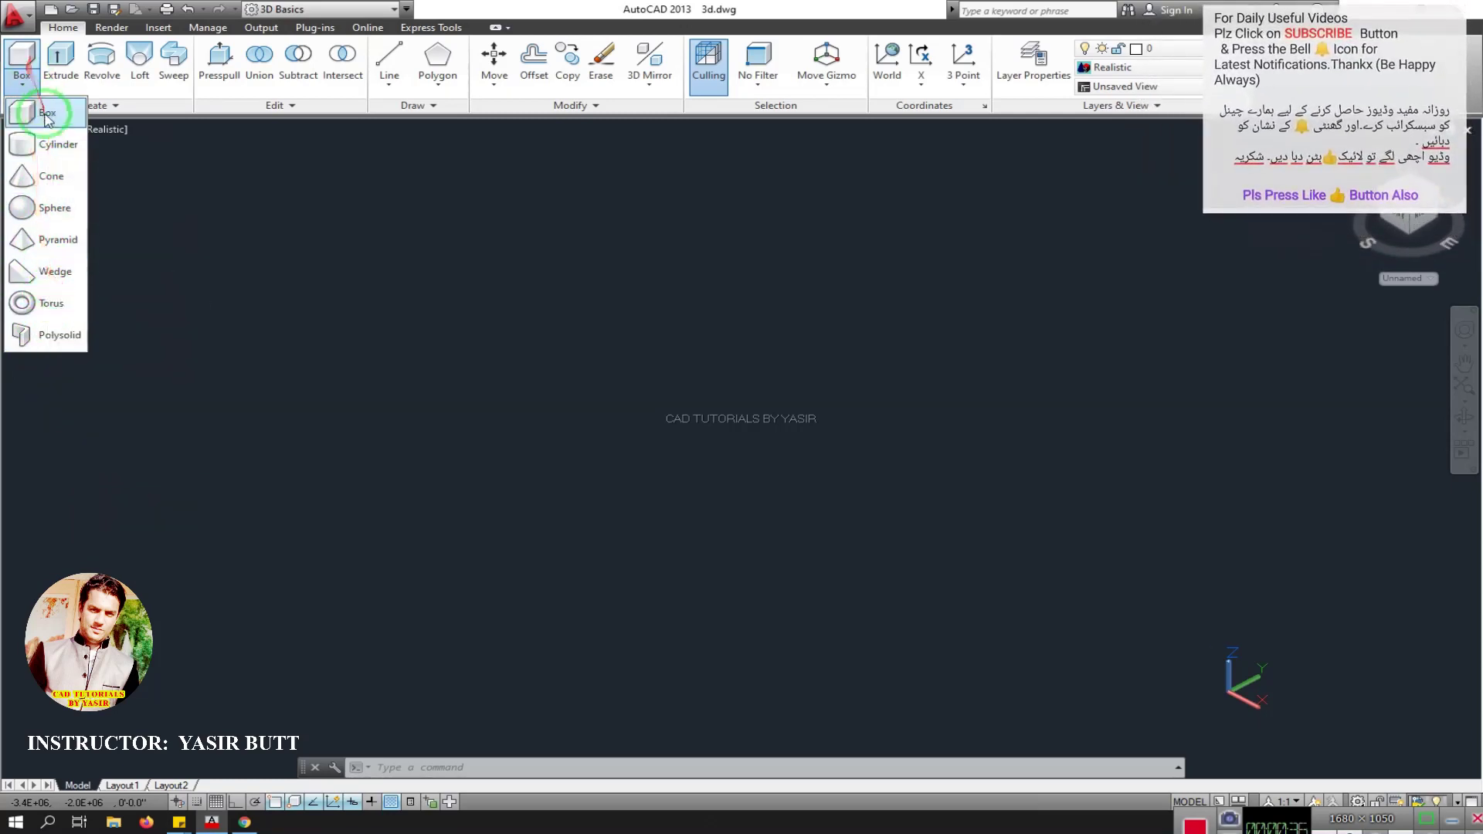
left_click(153, 180)
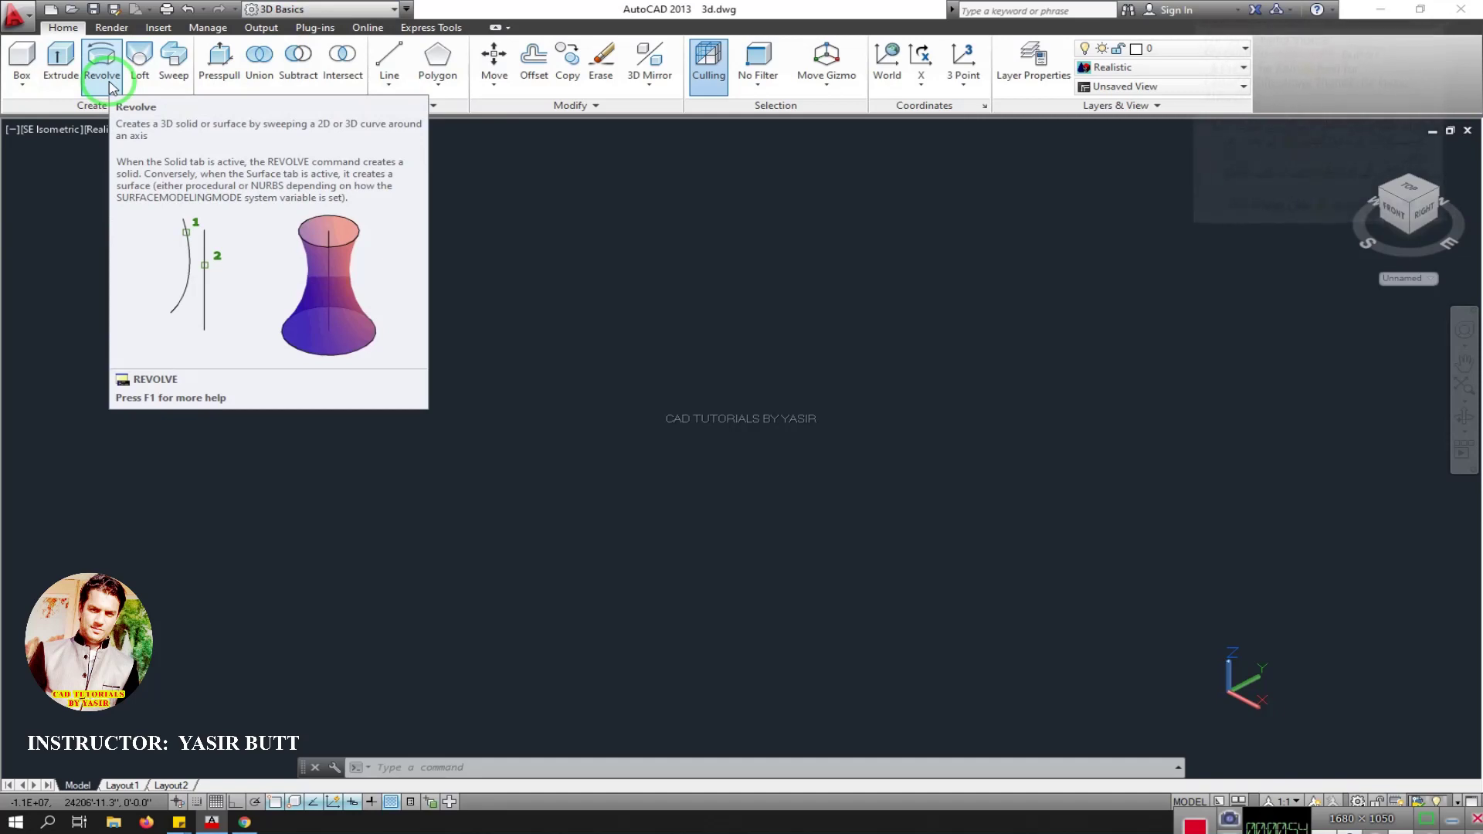
key("Escape")
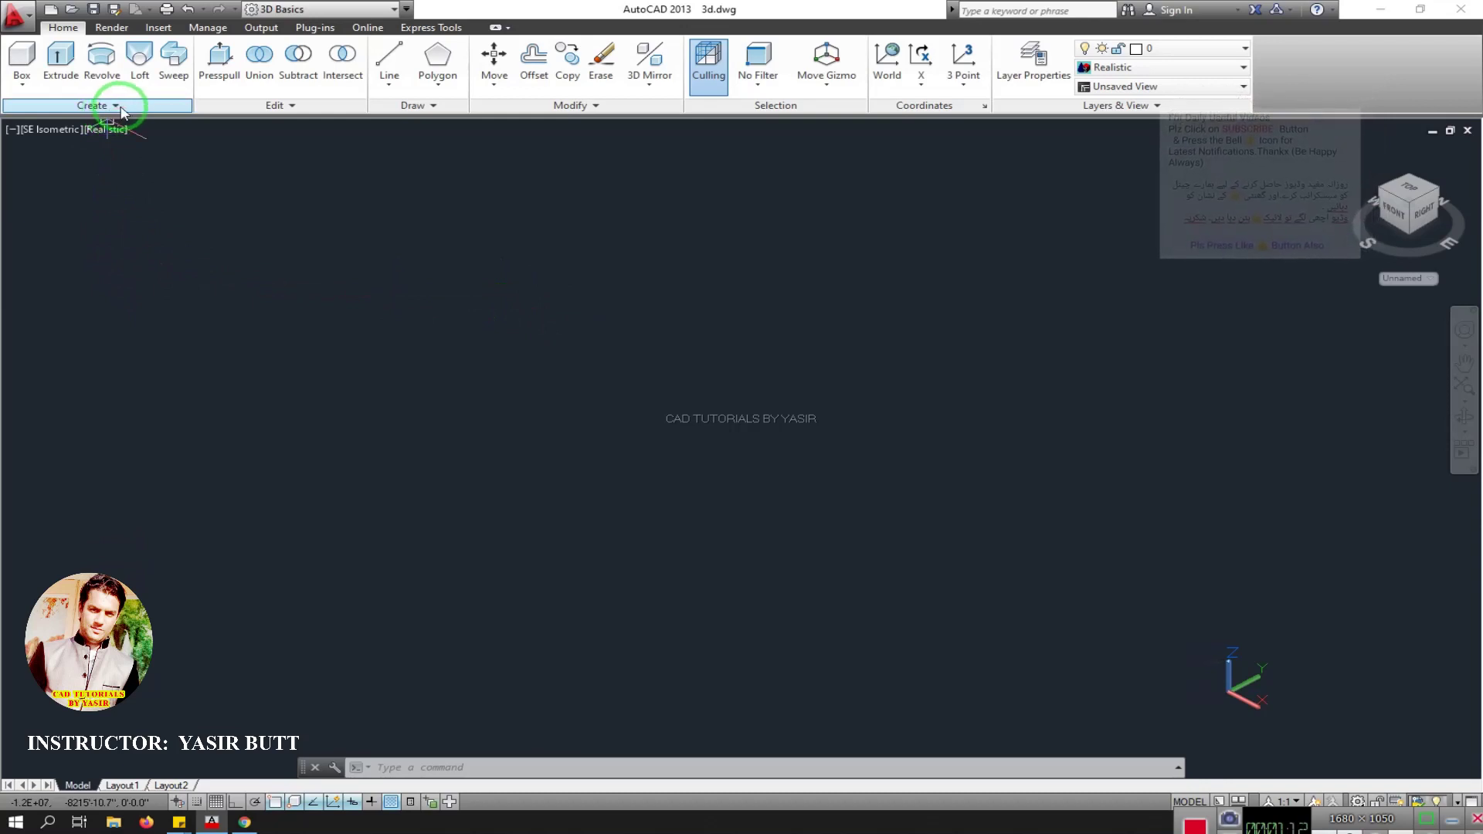
left_click(117, 107)
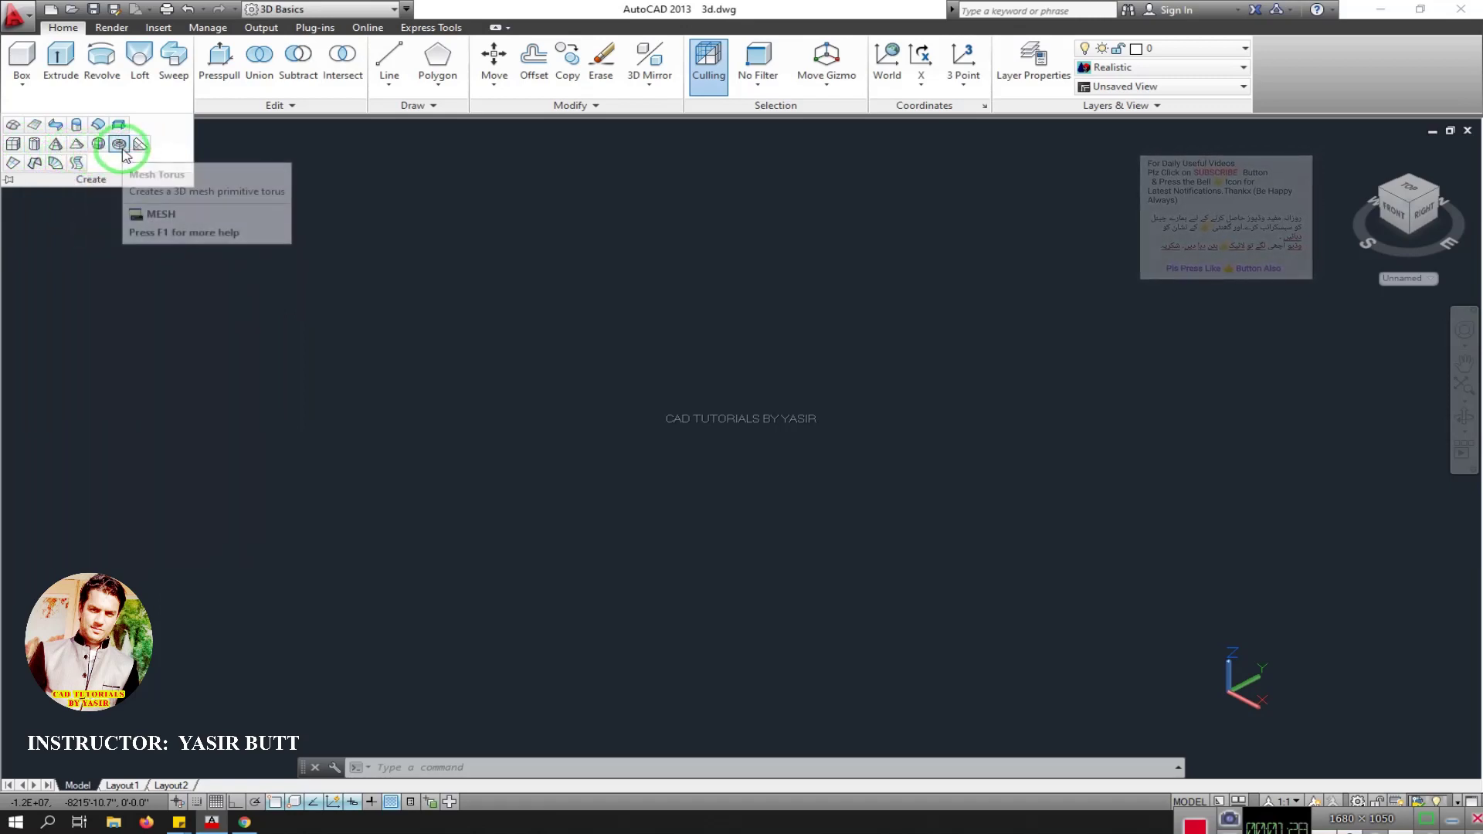
left_click(21, 82)
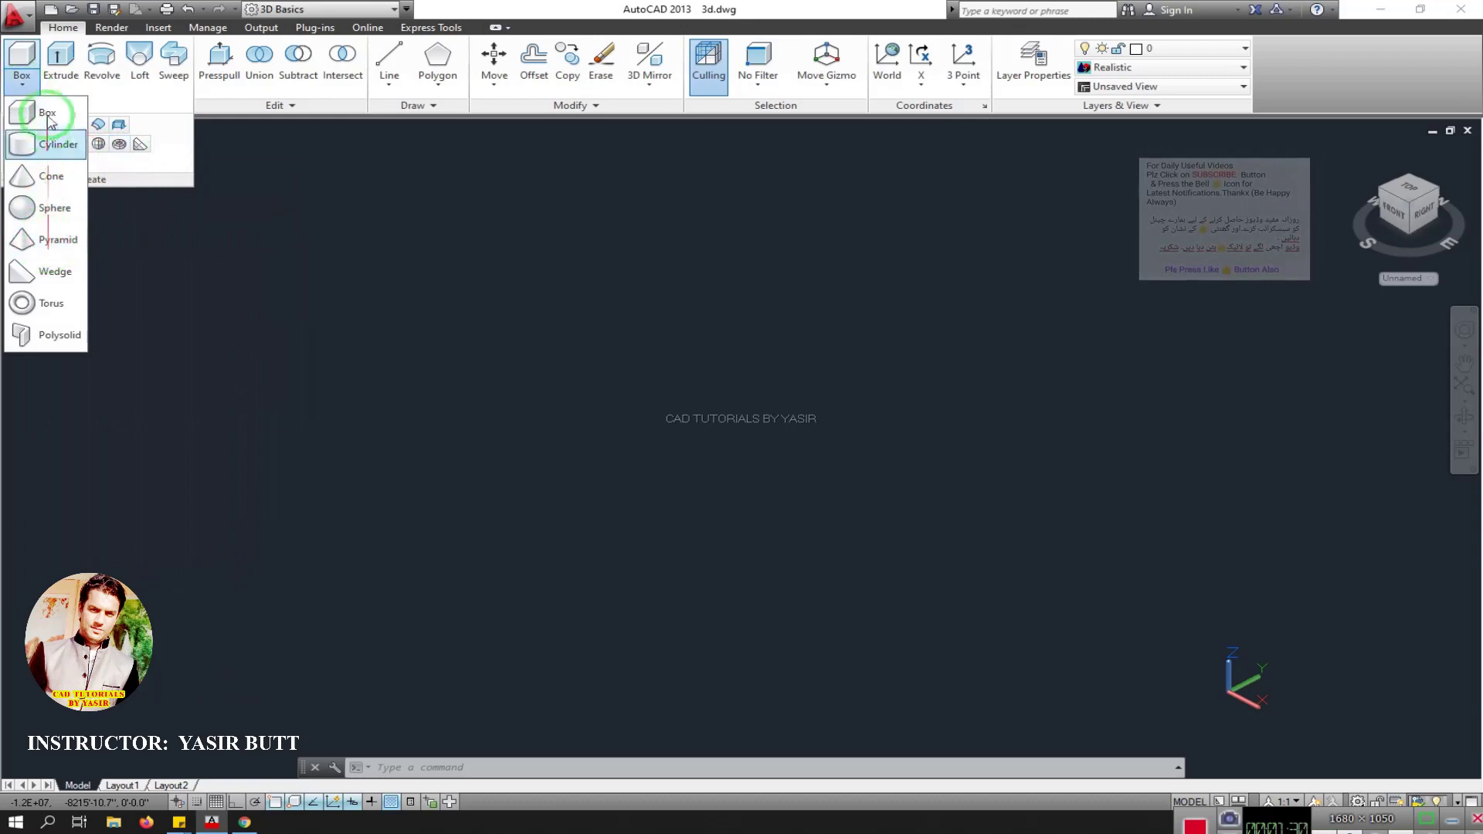
left_click(48, 114)
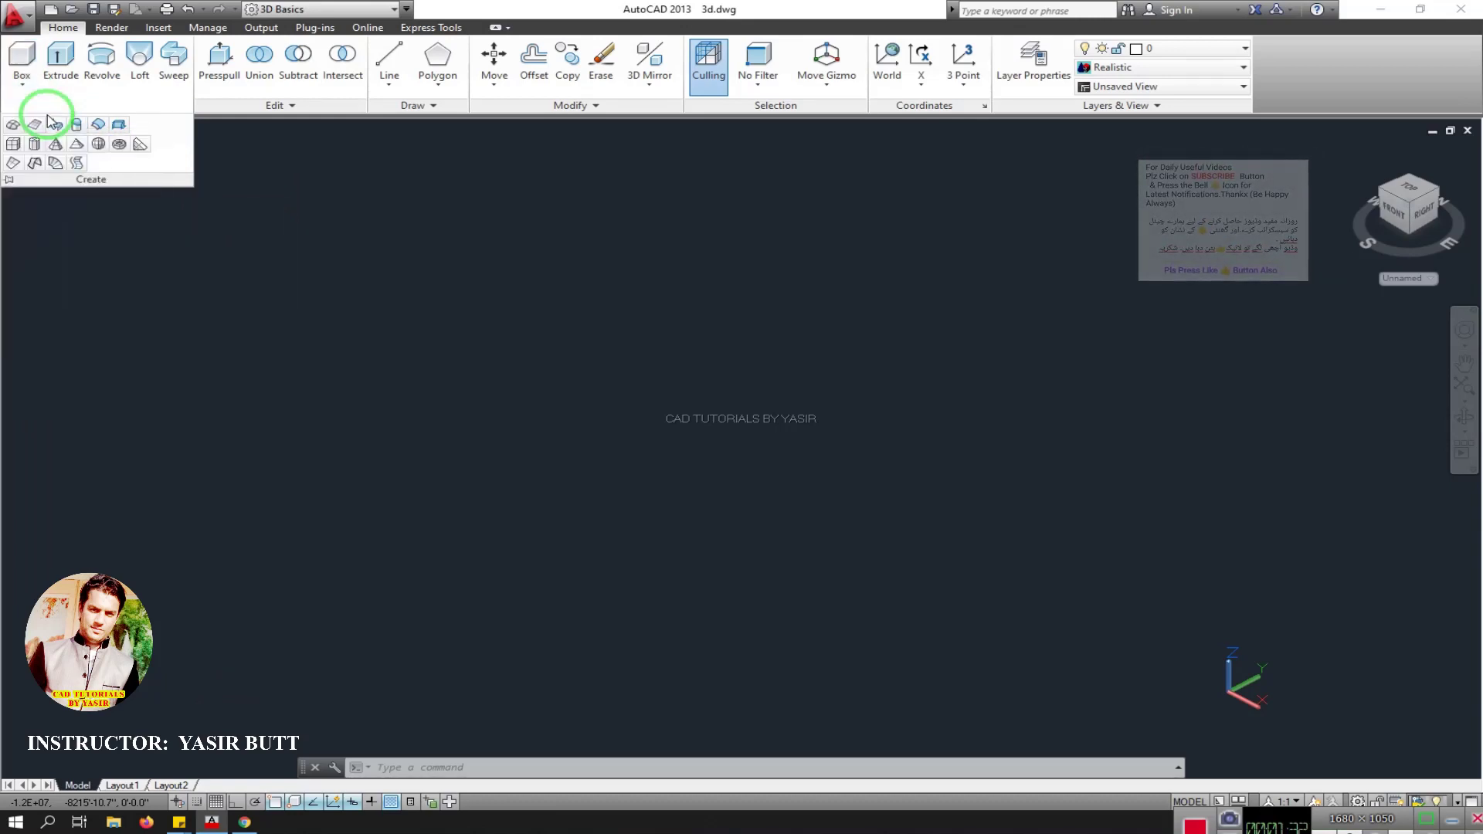
key("Escape")
key("Escape")
key("Escape")
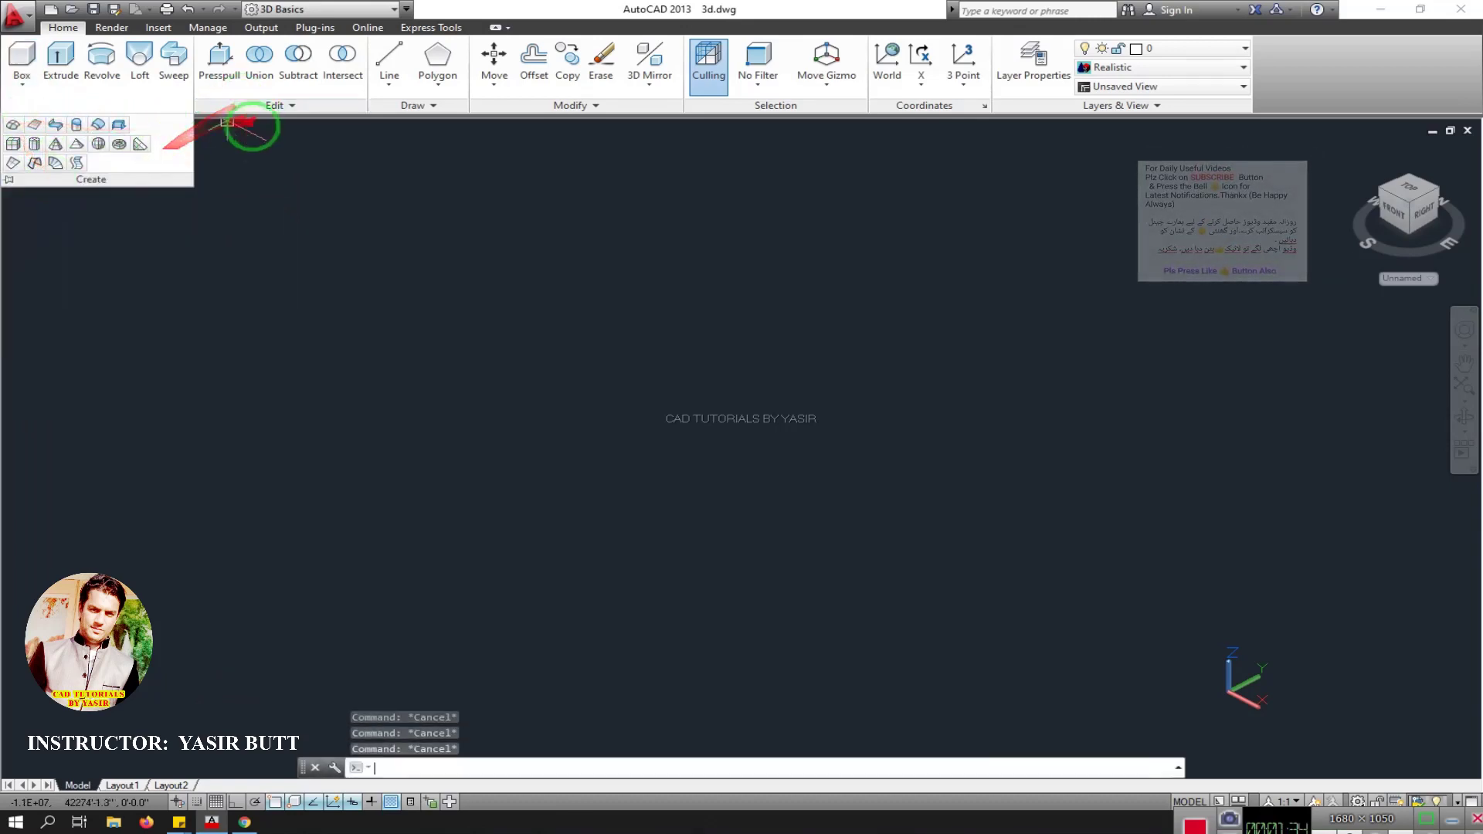
Step: Draw a solid box about 88903' long, 75951' wide and 60666' high, and use the SE Isometric view
left_click(21, 85)
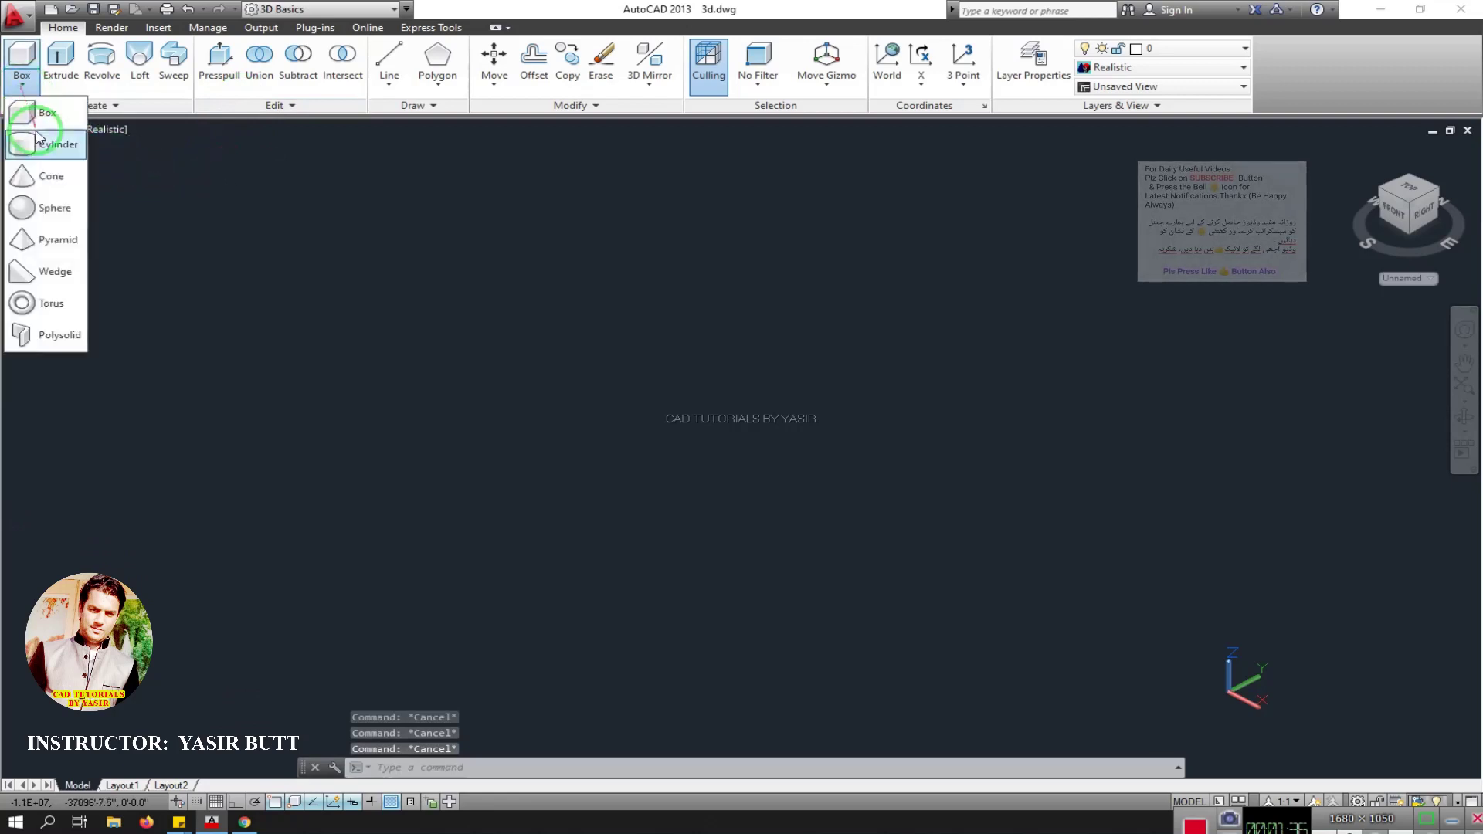
left_click(39, 141)
left_click(129, 278)
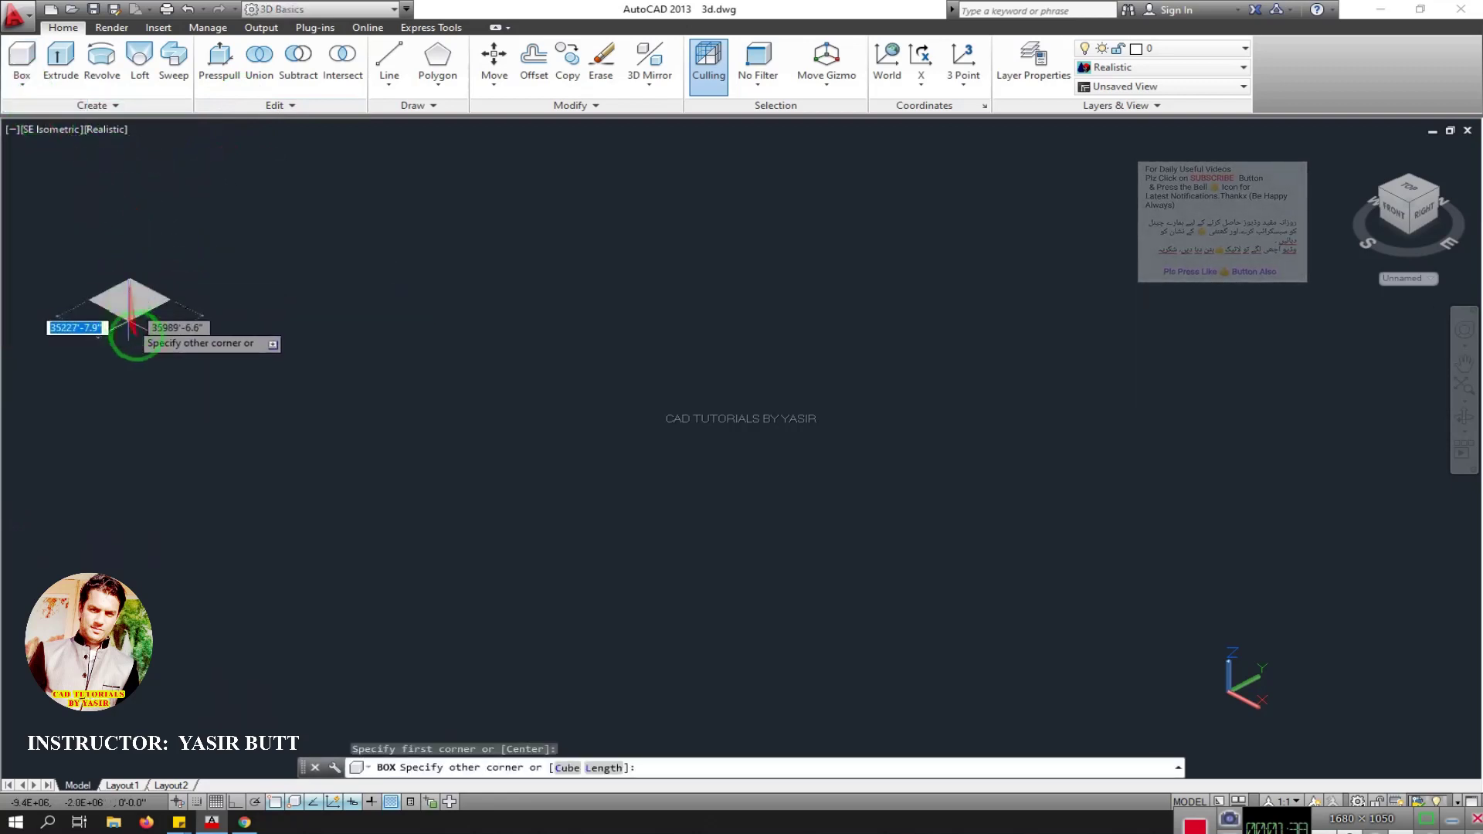
left_click(141, 371)
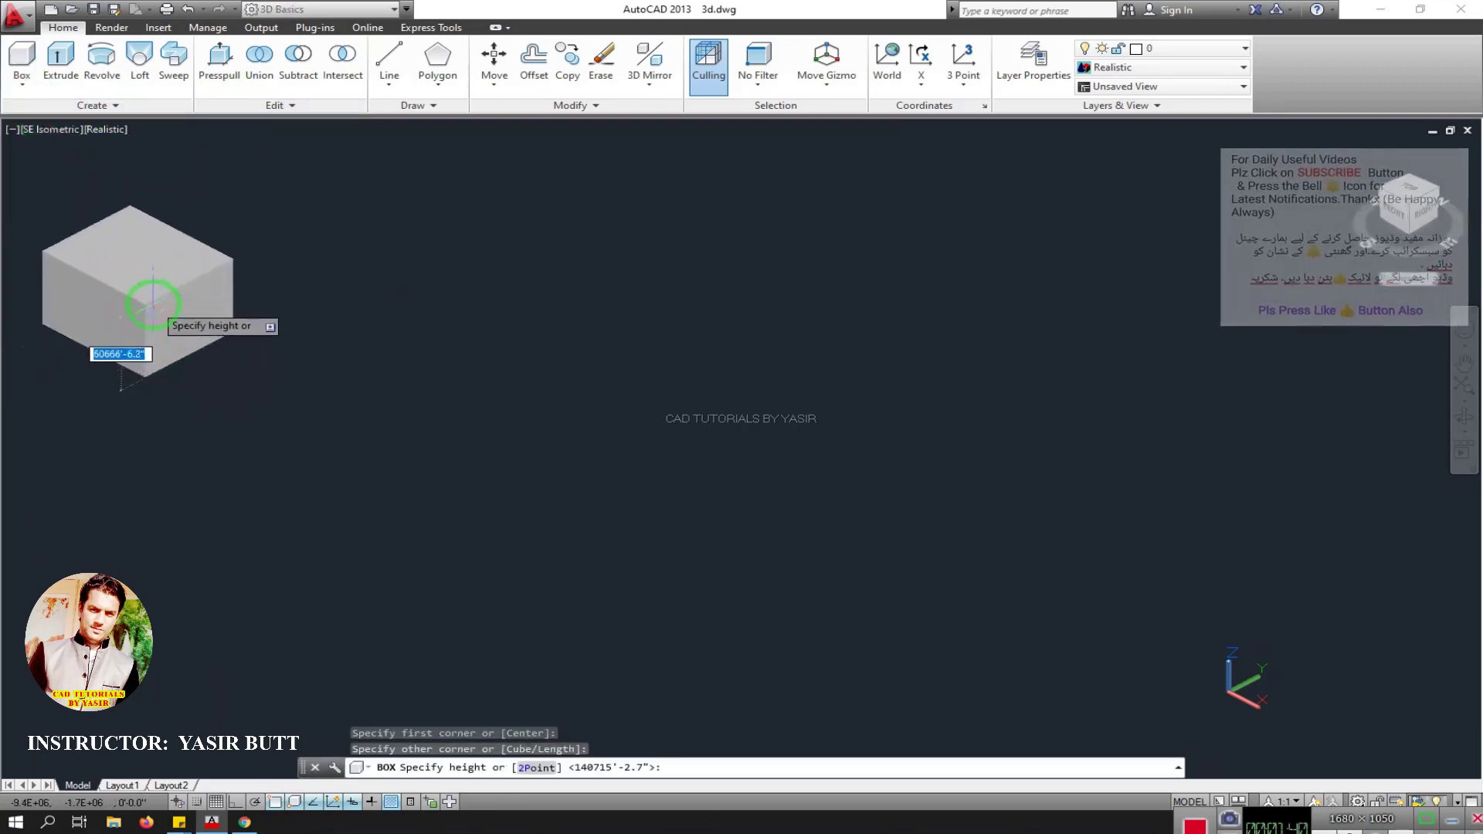
left_click(152, 321)
middle_click_drag(152, 321, 331, 321)
left_click(50, 129)
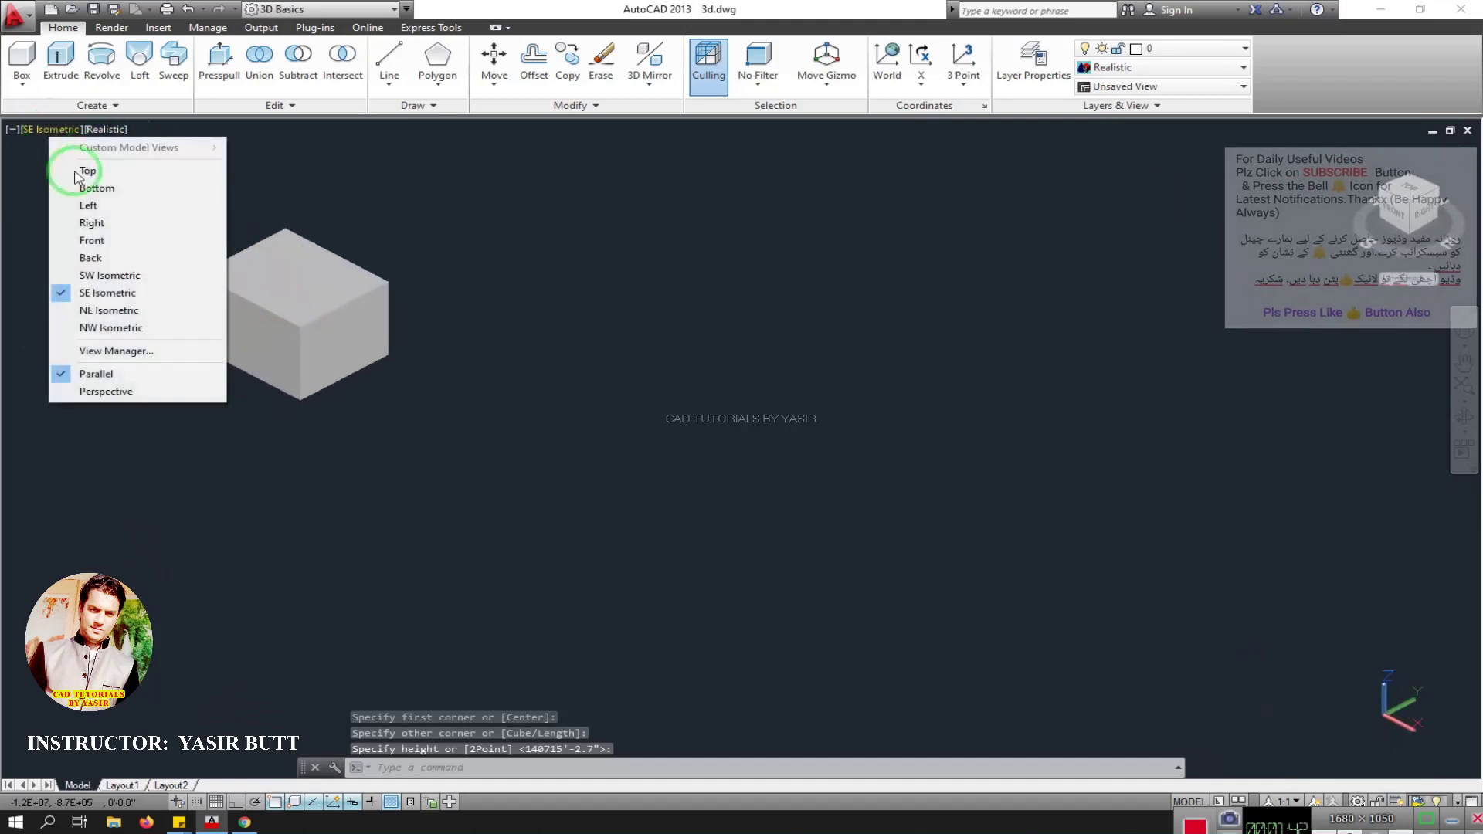
left_click(108, 295)
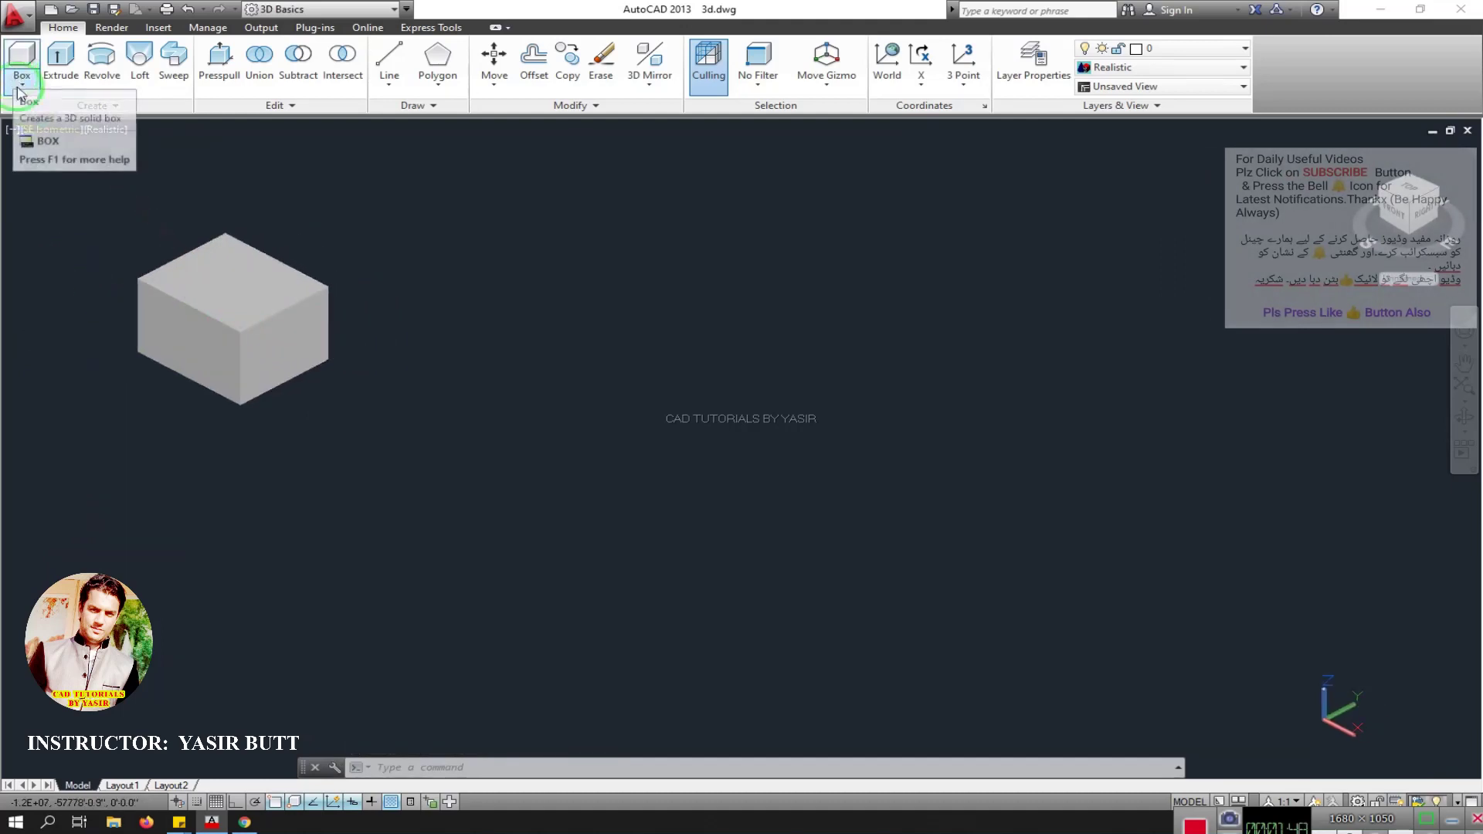
Step: Draw a mesh box beside the solid box, making it taller than the solid one
left_click(108, 108)
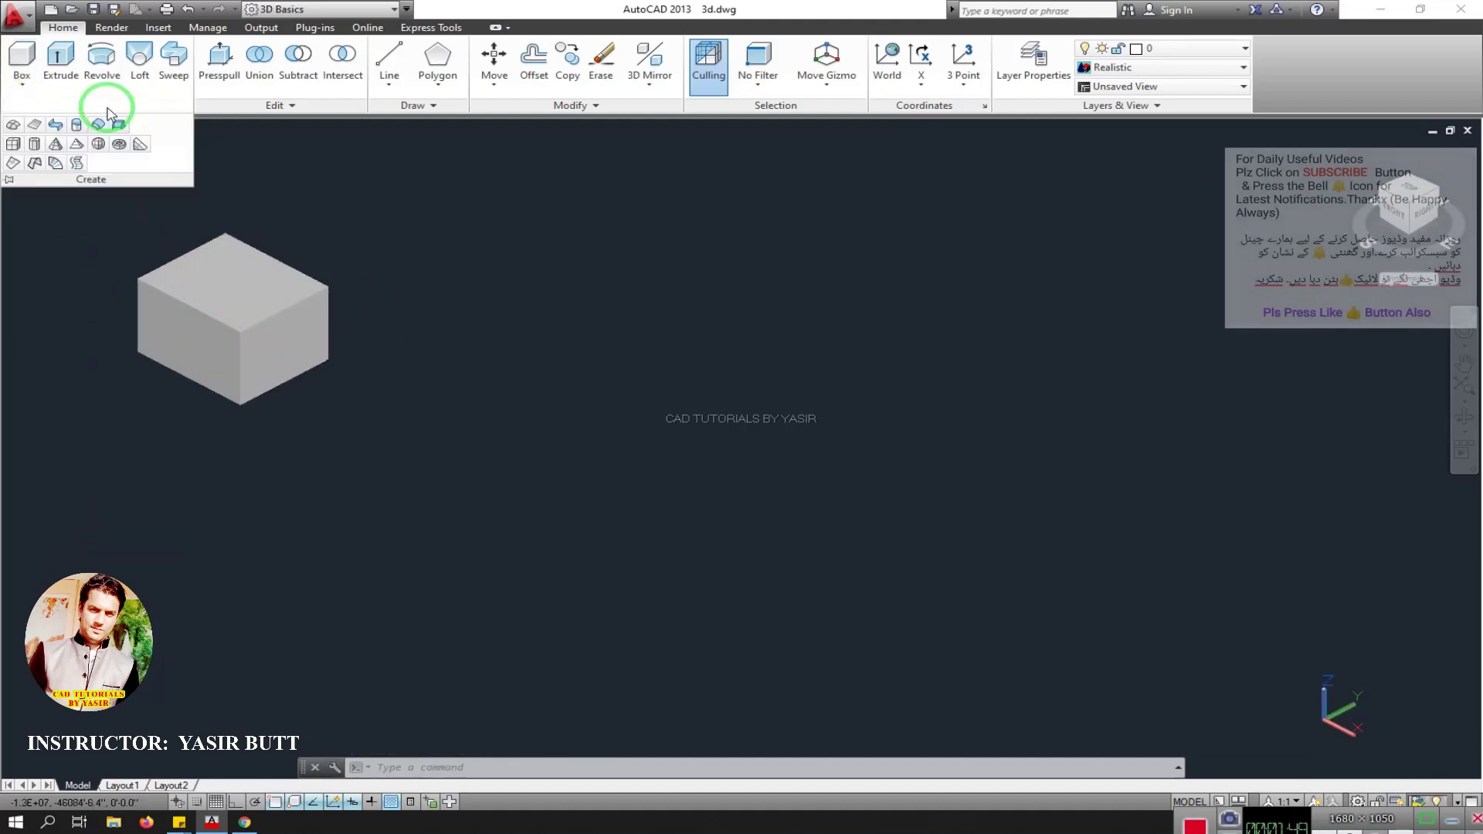
left_click(14, 144)
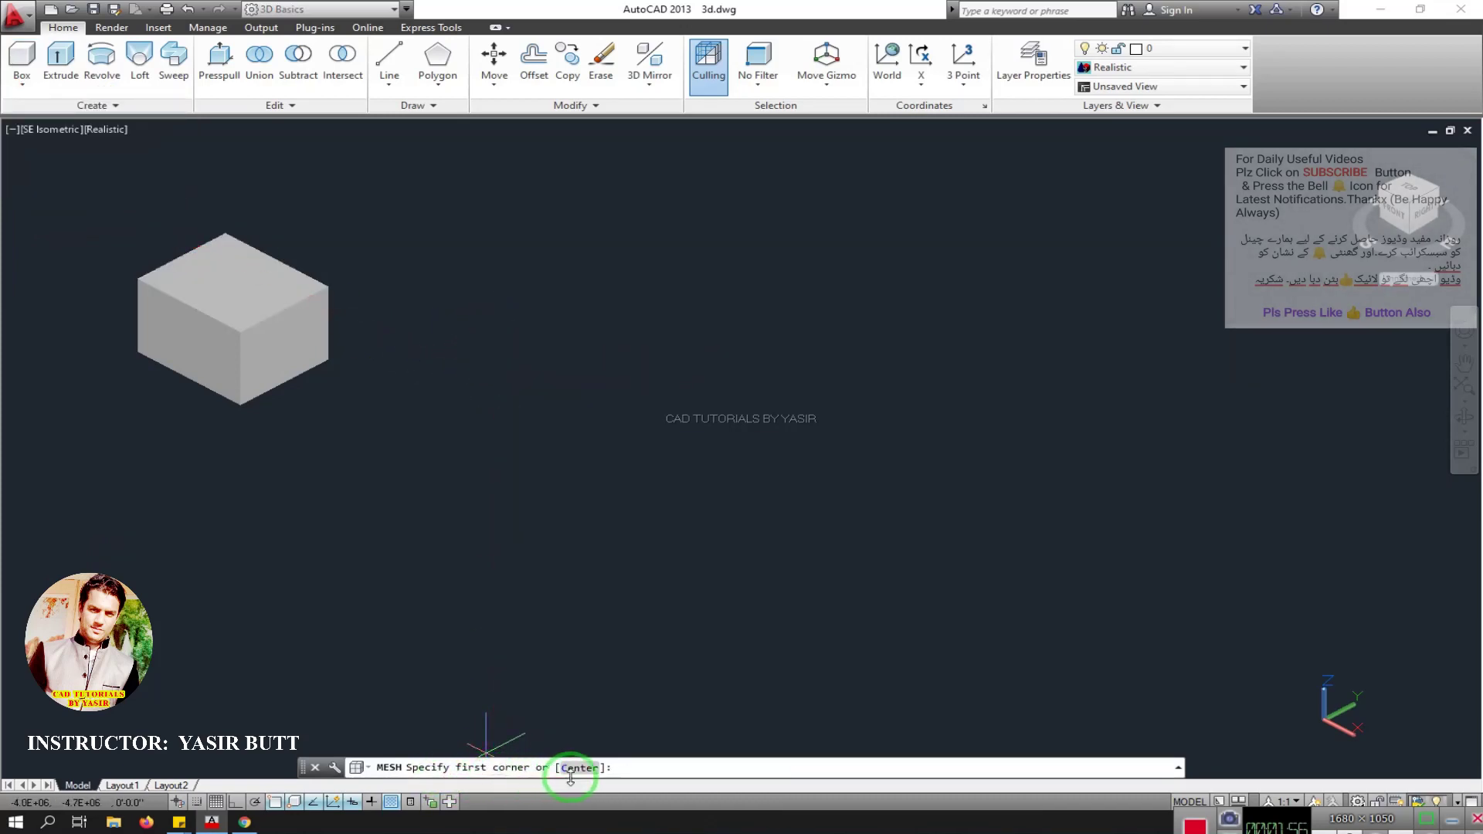
middle_click_drag(490, 400, 448, 309)
left_click(444, 301)
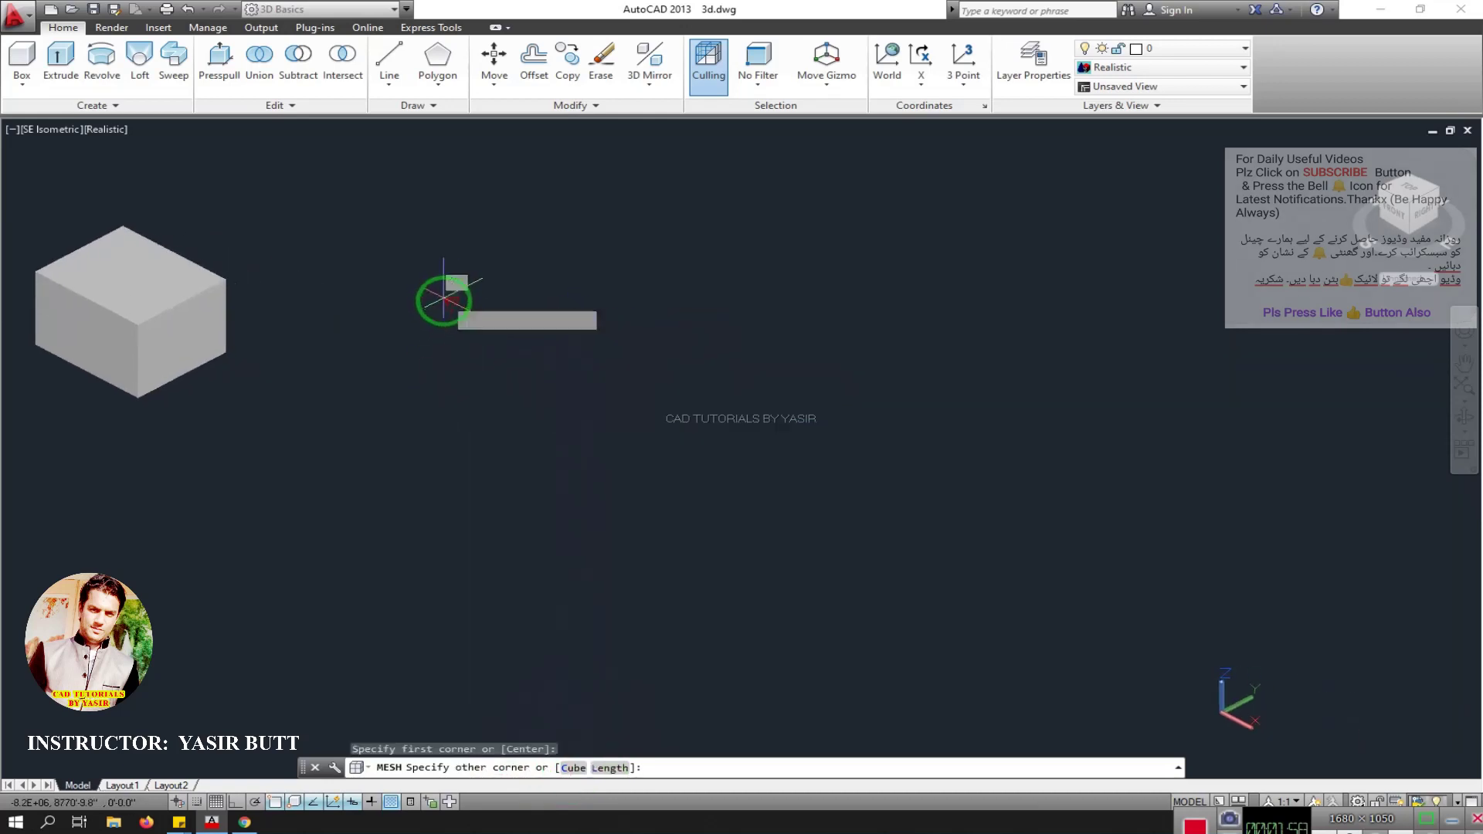
double_click(455, 410)
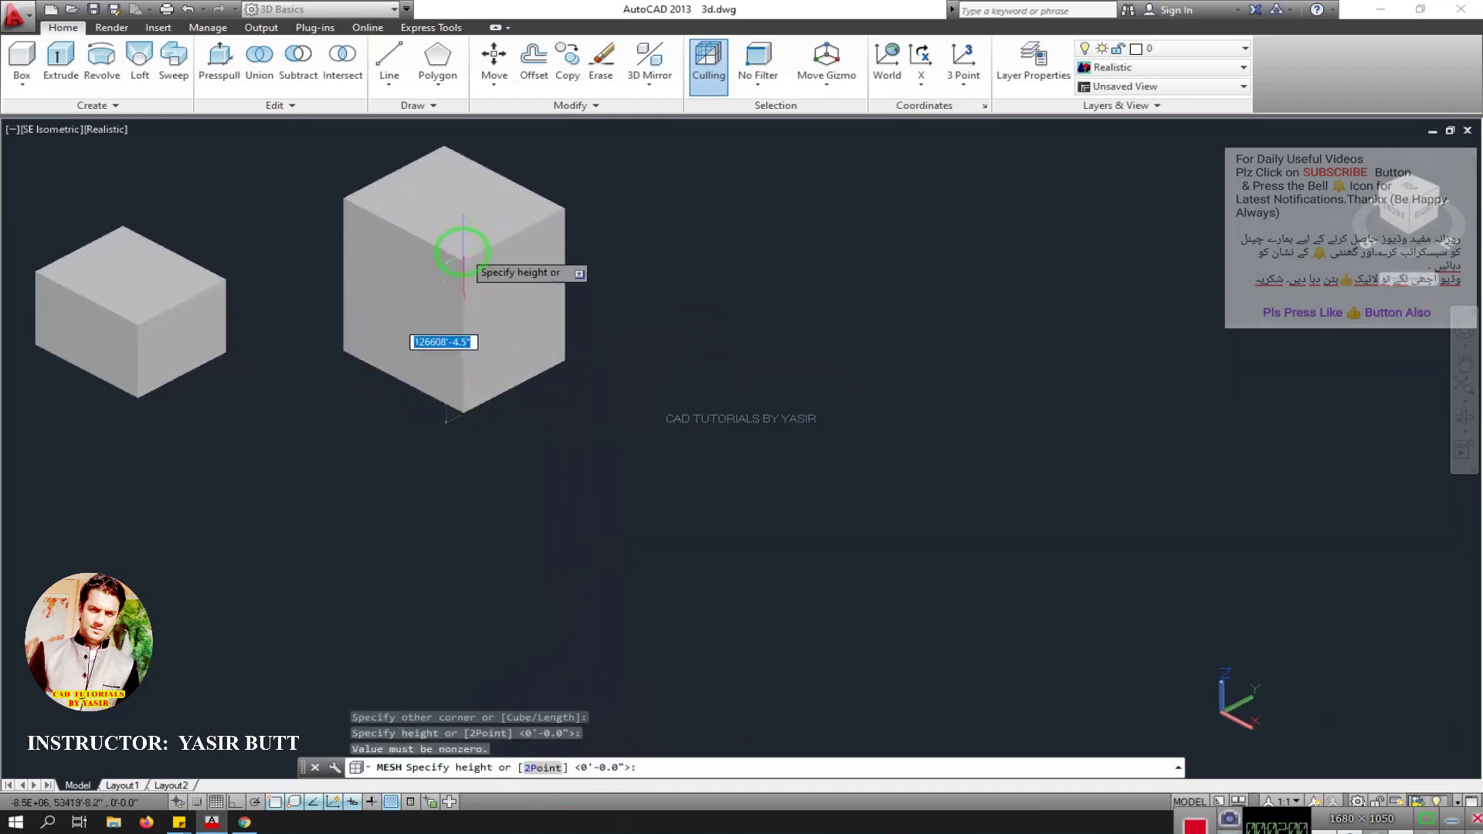
key("Escape")
middle_click_drag(460, 309, 526, 358)
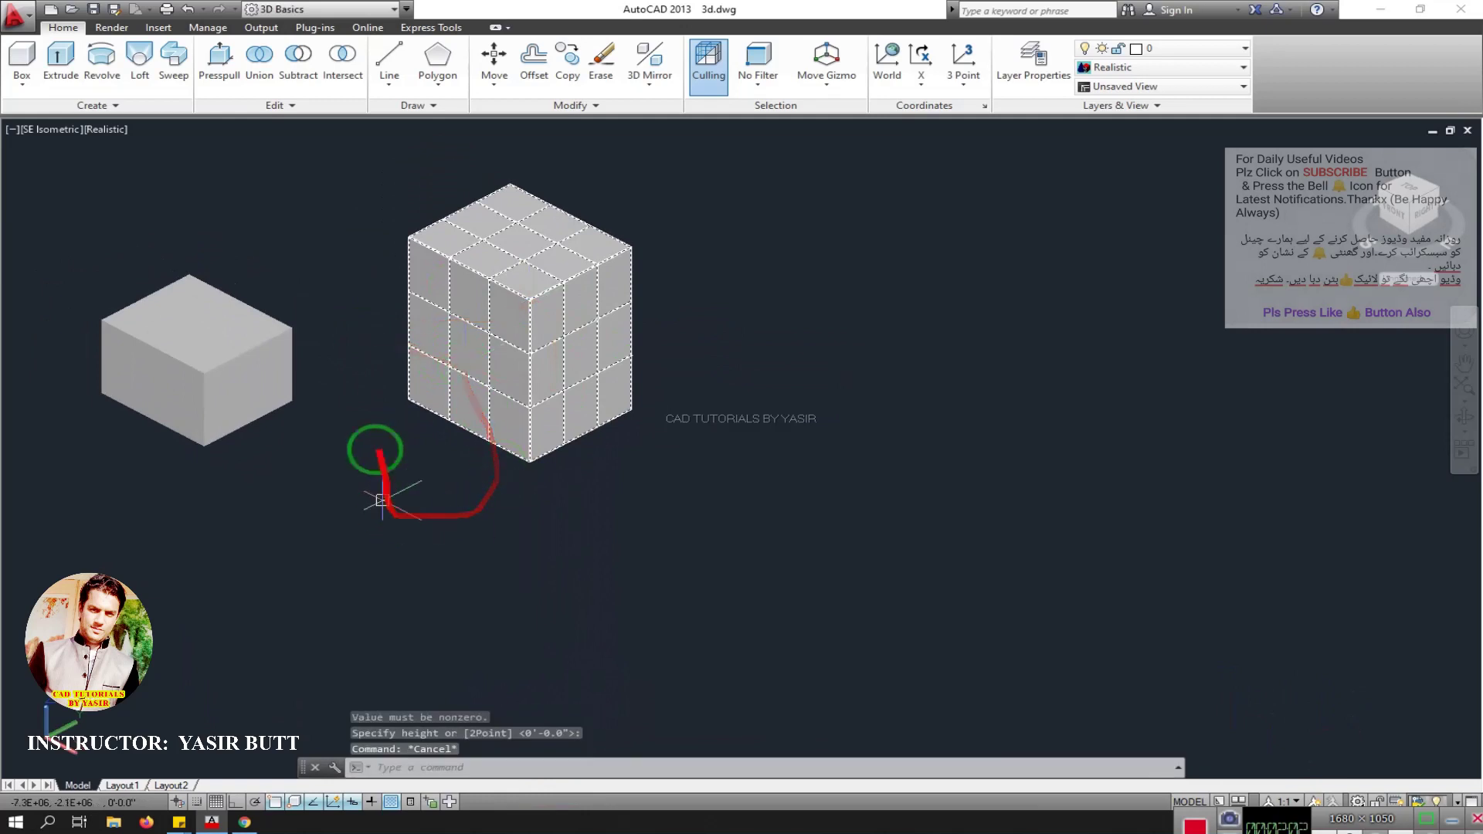
Step: Select the solid box and the mesh box in turn to compare how each is built
left_click(208, 367)
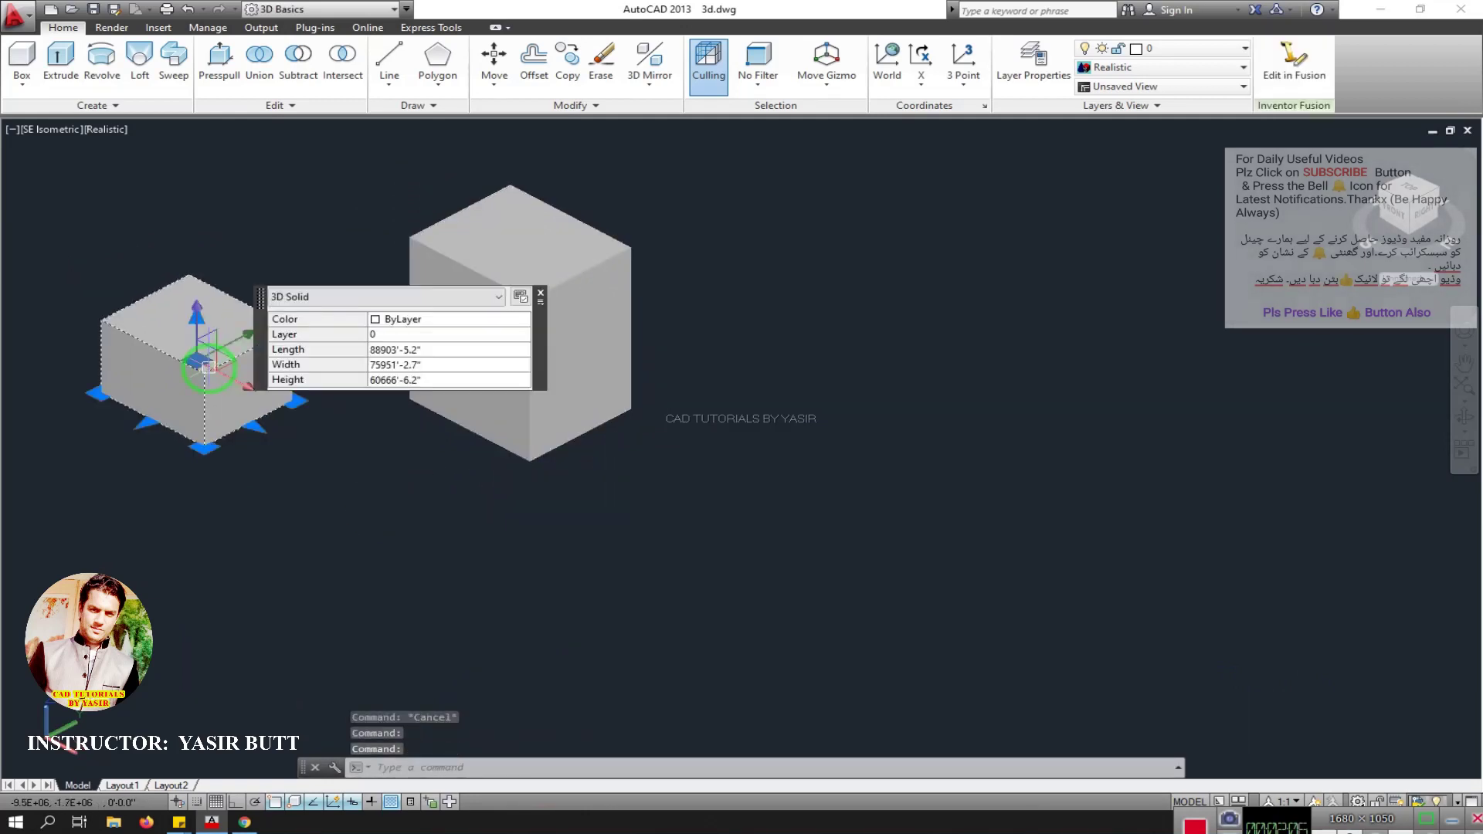
key("Escape")
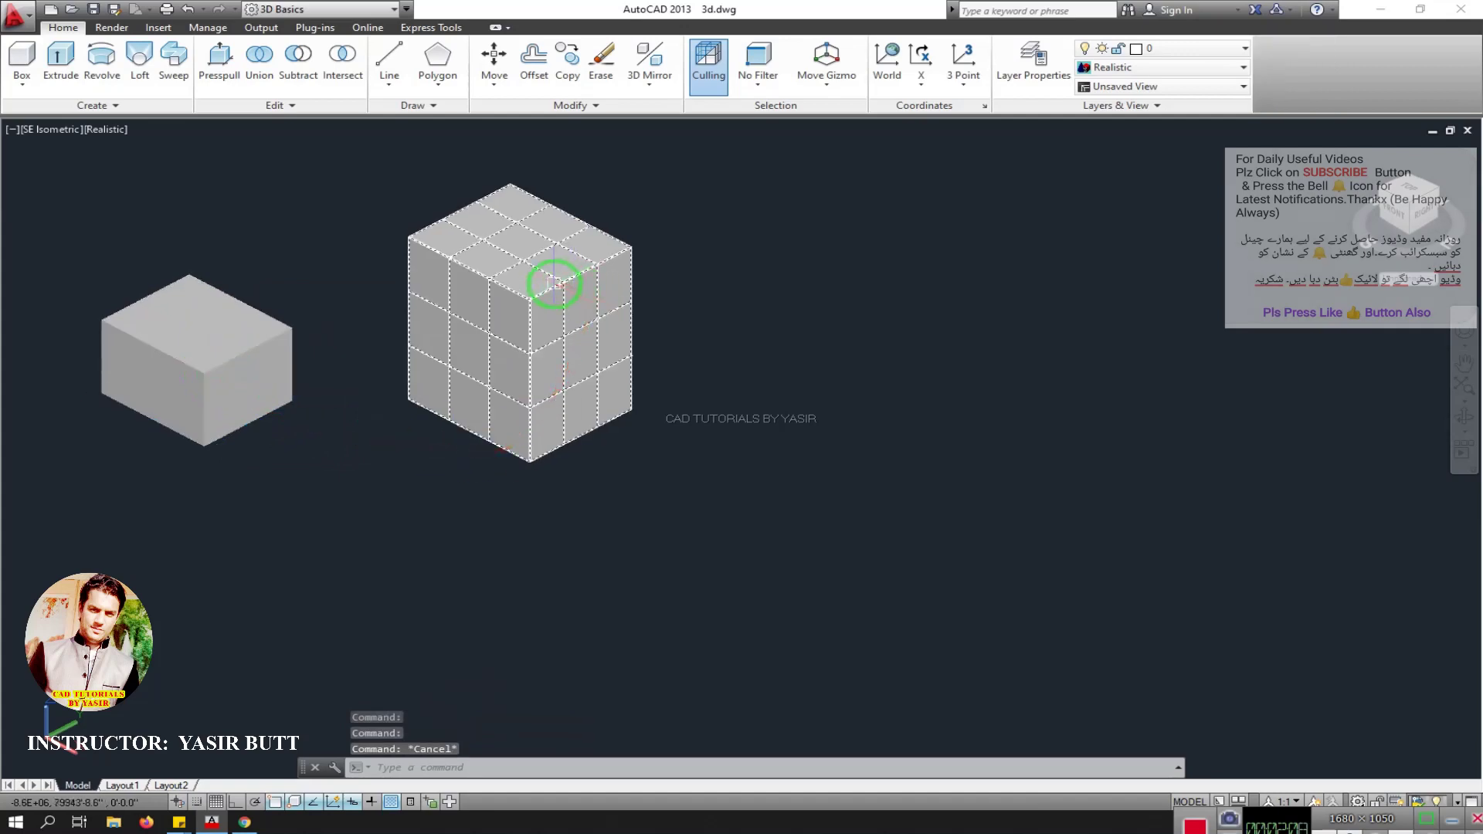
left_click(555, 283)
scroll(518, 278, "up", 3)
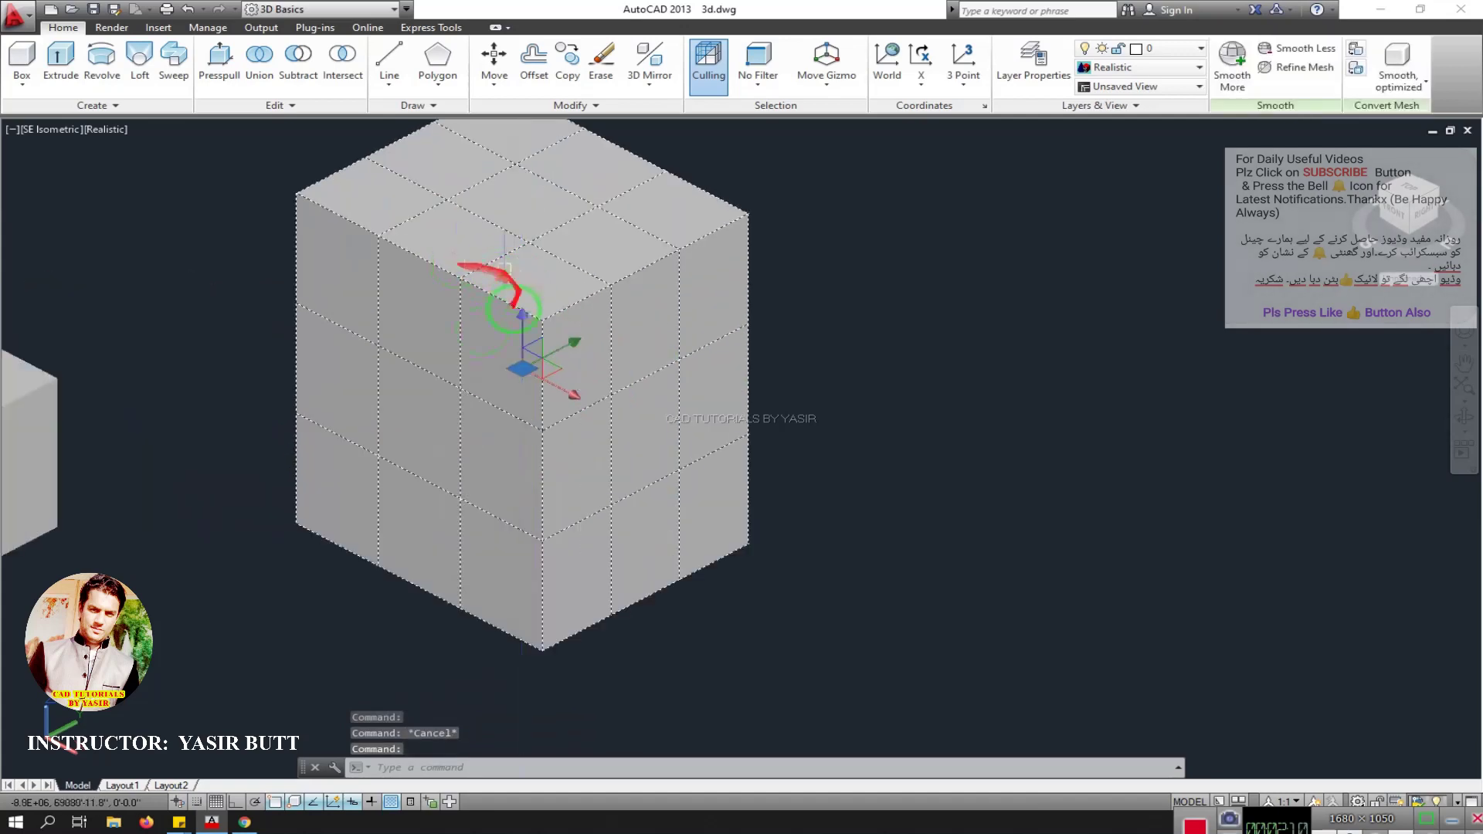
scroll(488, 379, "down", 2)
key("Escape")
scroll(305, 337, "up", 1)
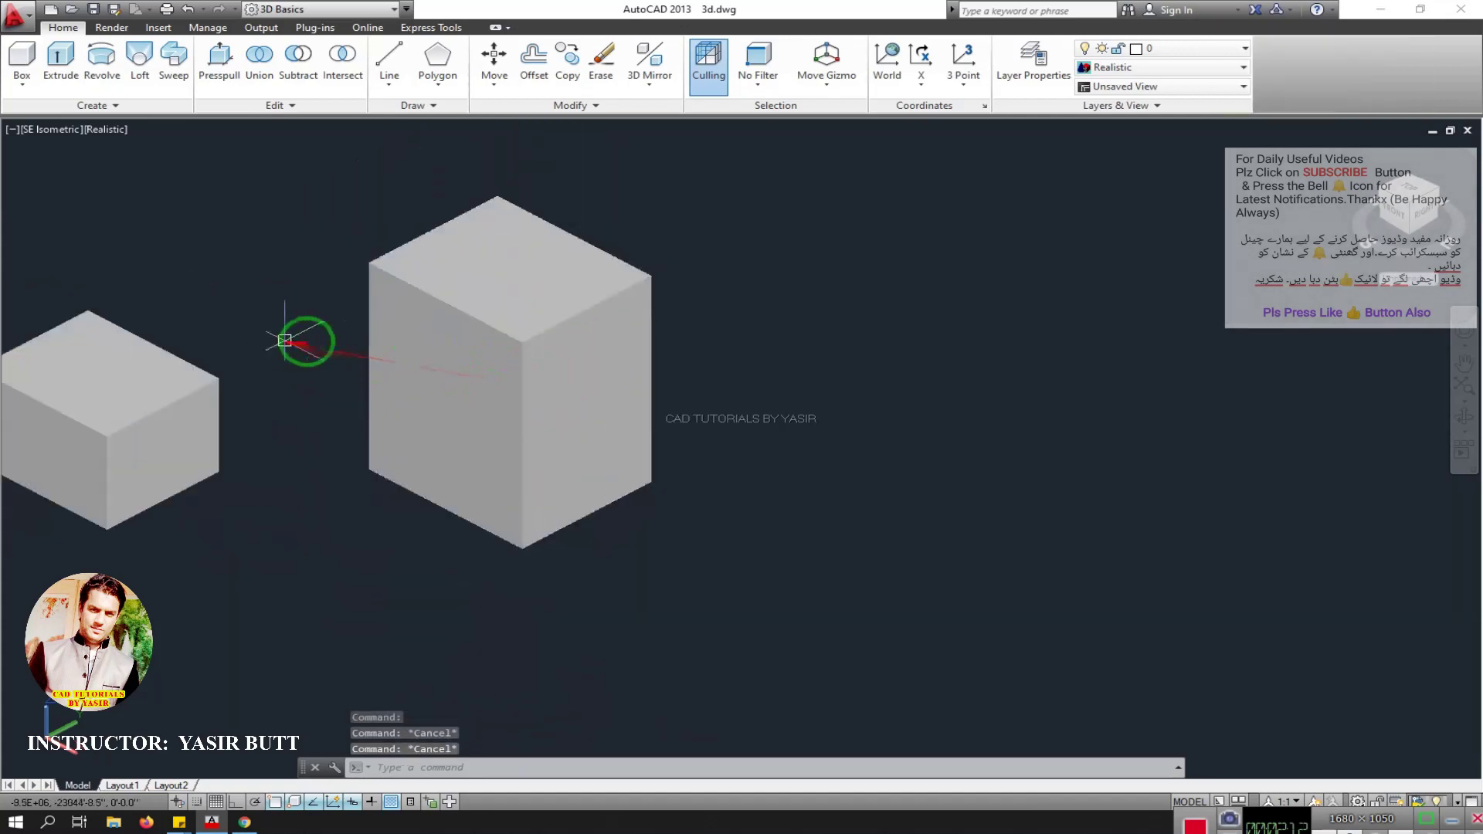
scroll(304, 309, "down", 1)
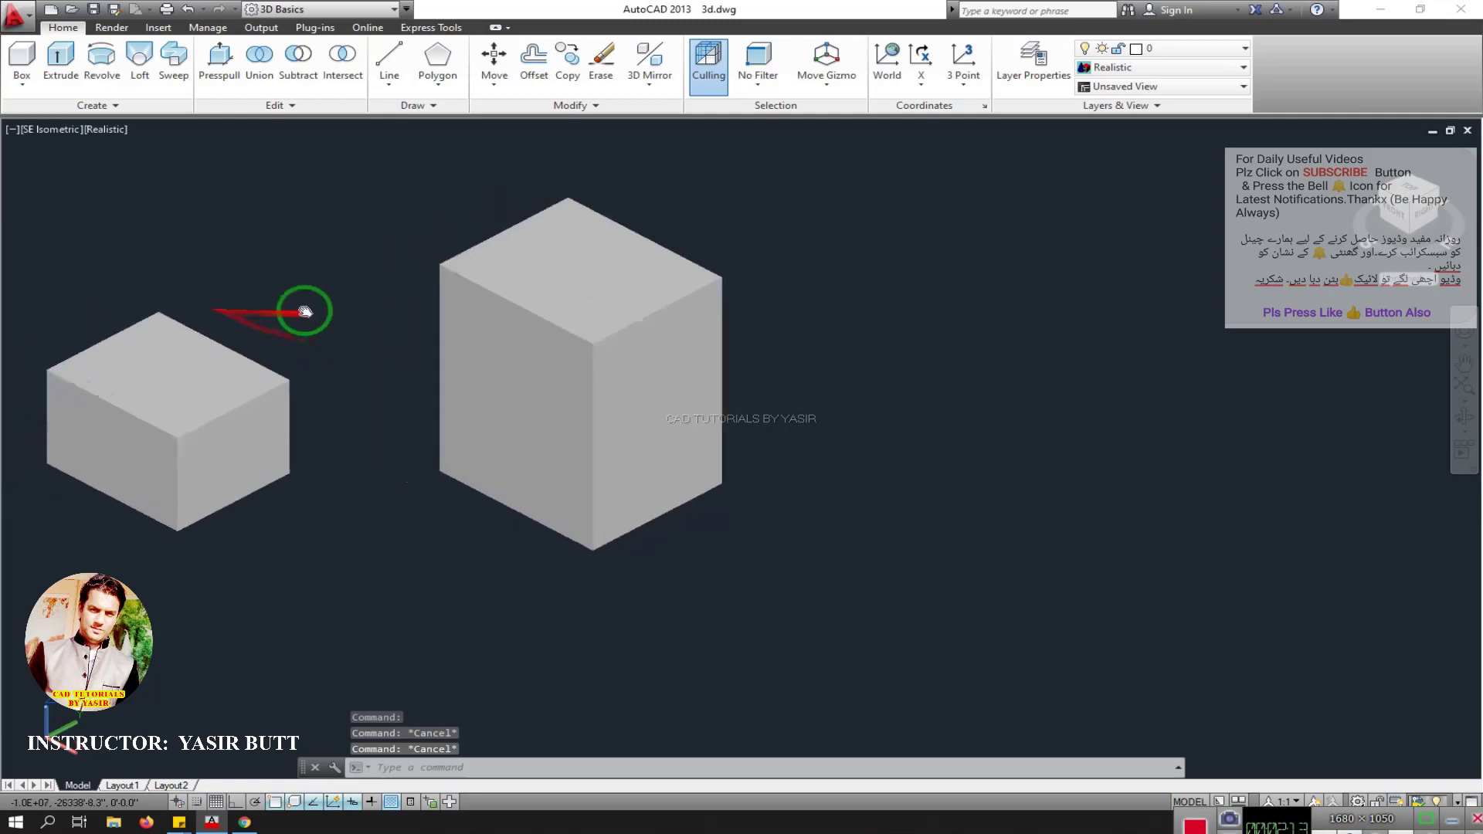
Step: Change the viewport's visual style to 2D Wireframe
left_click(110, 131)
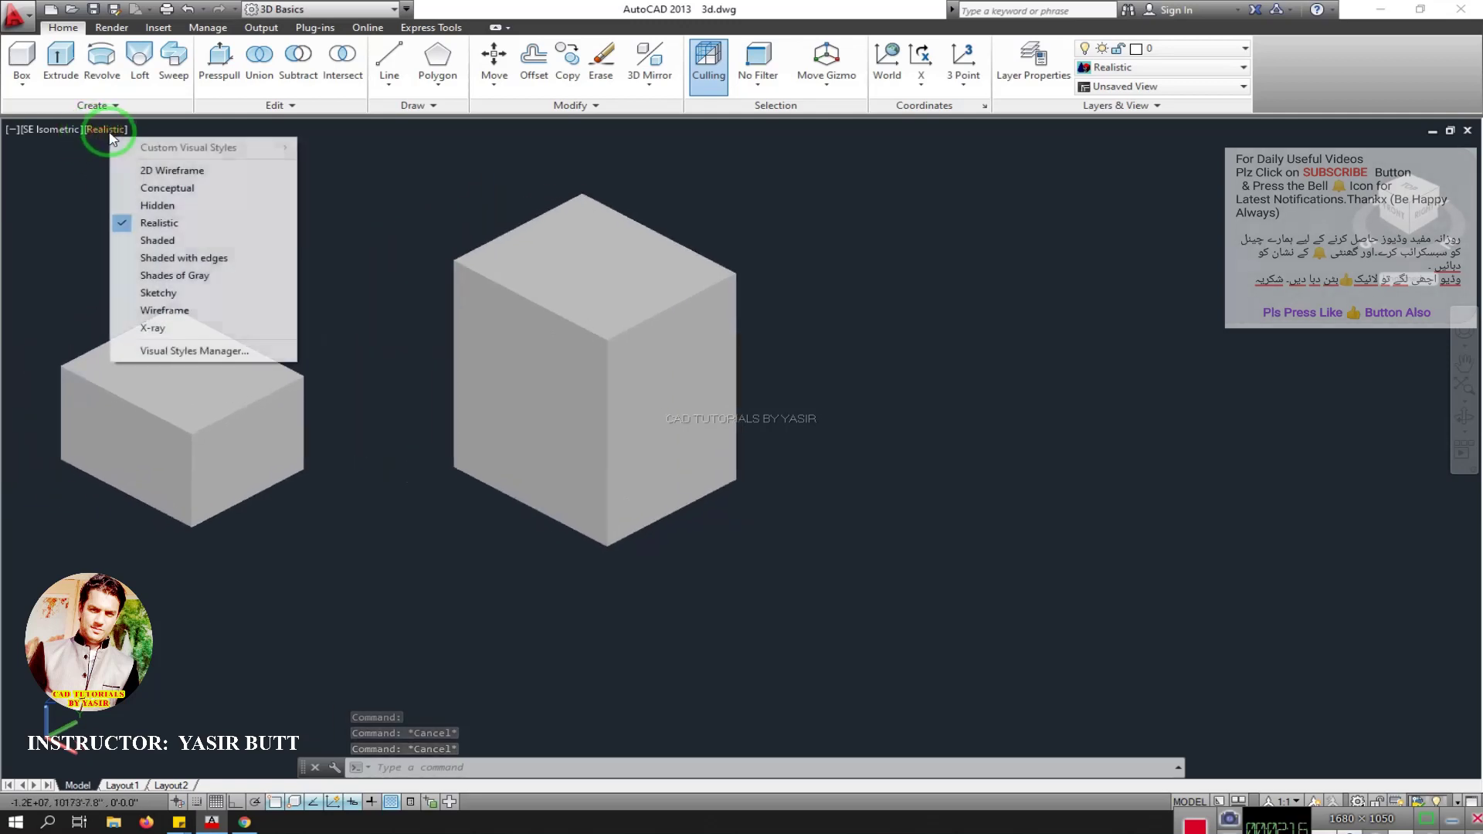
left_click(146, 171)
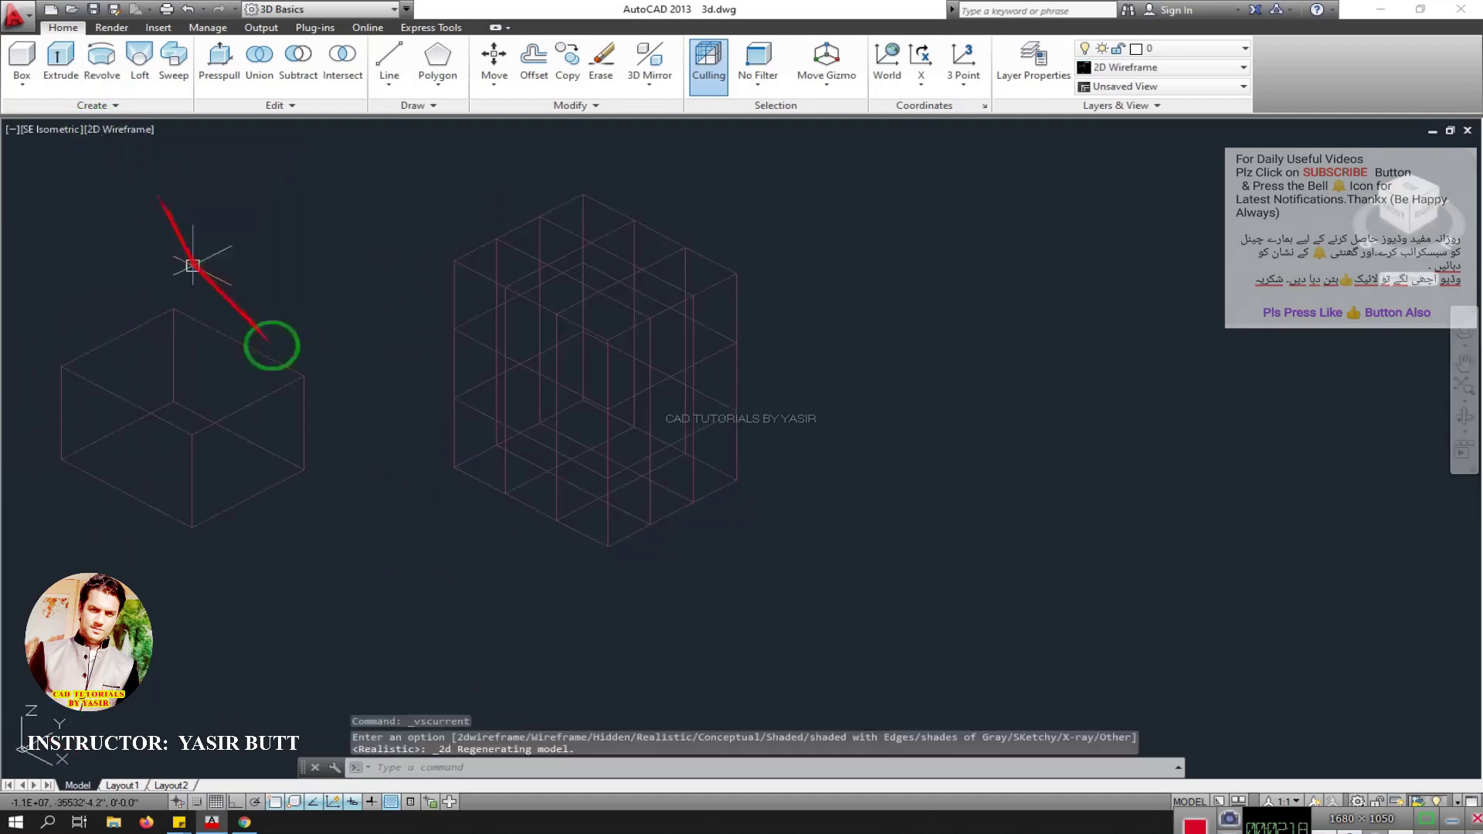
middle_click_drag(331, 424, 424, 388)
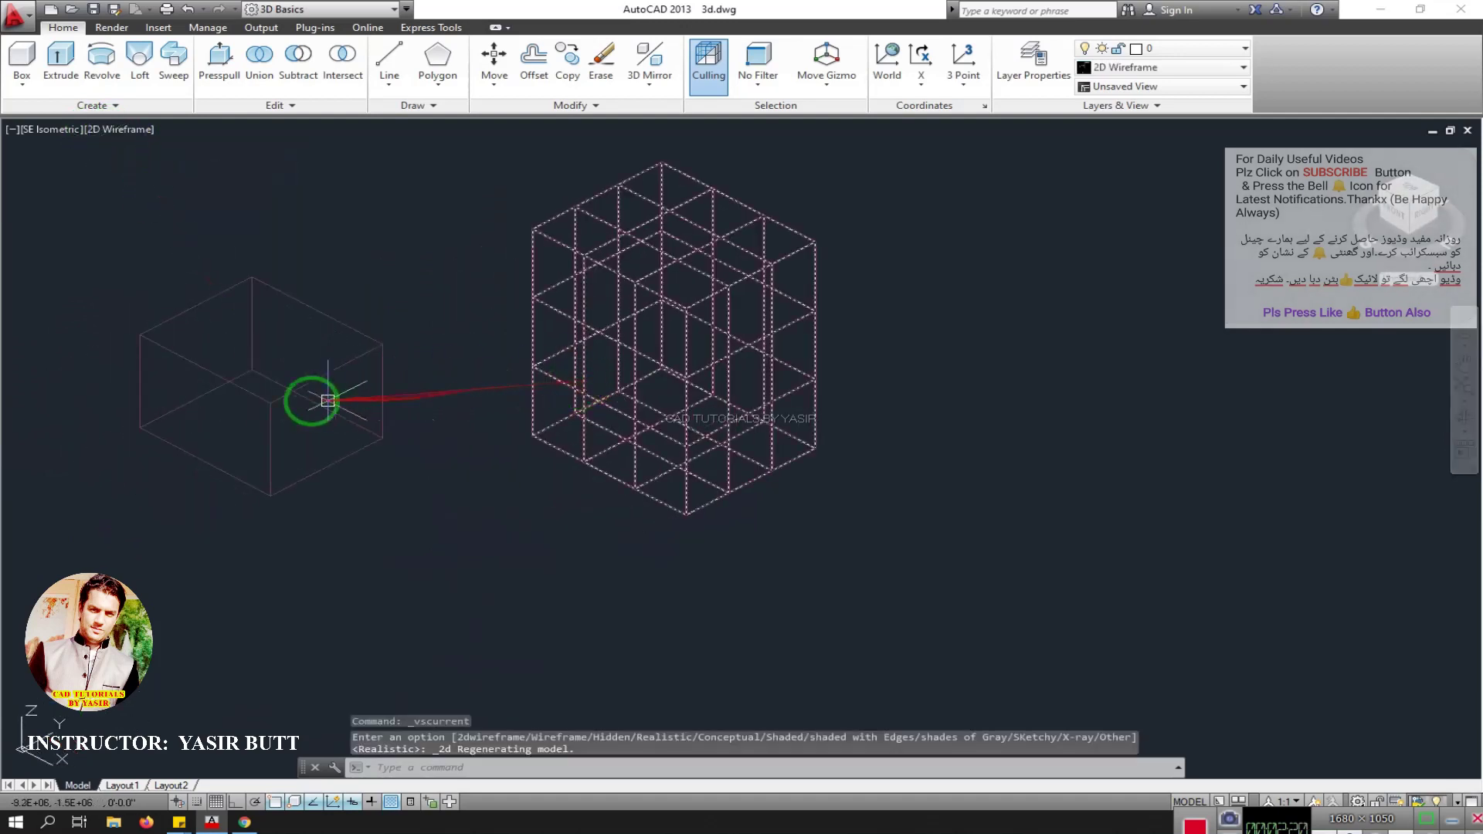
scroll(252, 397, "up", 1)
scroll(371, 400, "down", 1)
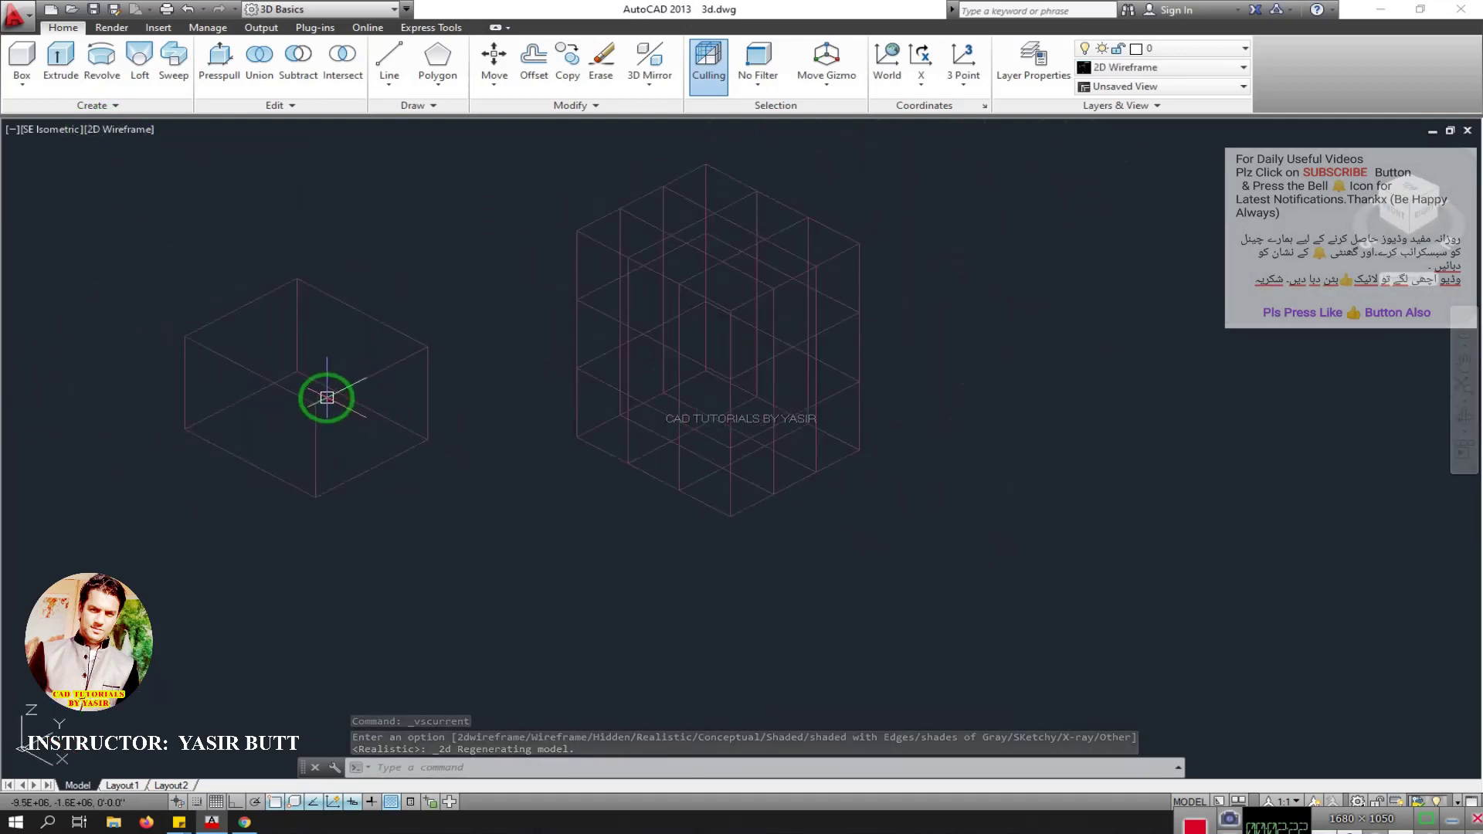
Step: Compare the editing grips of the solid box and the mesh box in wireframe by selecting each one
left_click(326, 400)
middle_click_drag(375, 411, 247, 410)
left_click(555, 302)
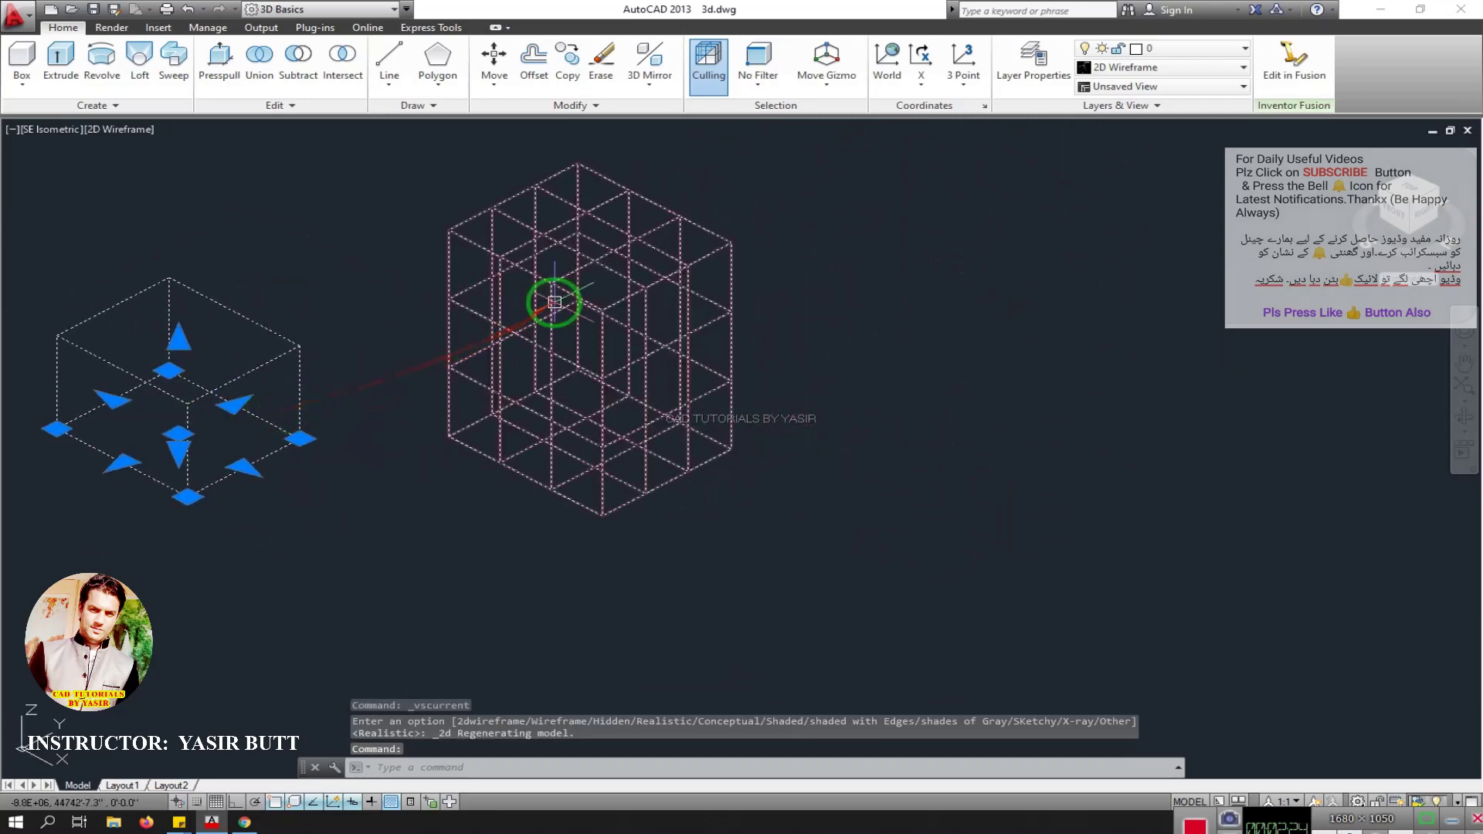
middle_click_drag(556, 342, 480, 321)
key("Escape")
left_click(481, 318)
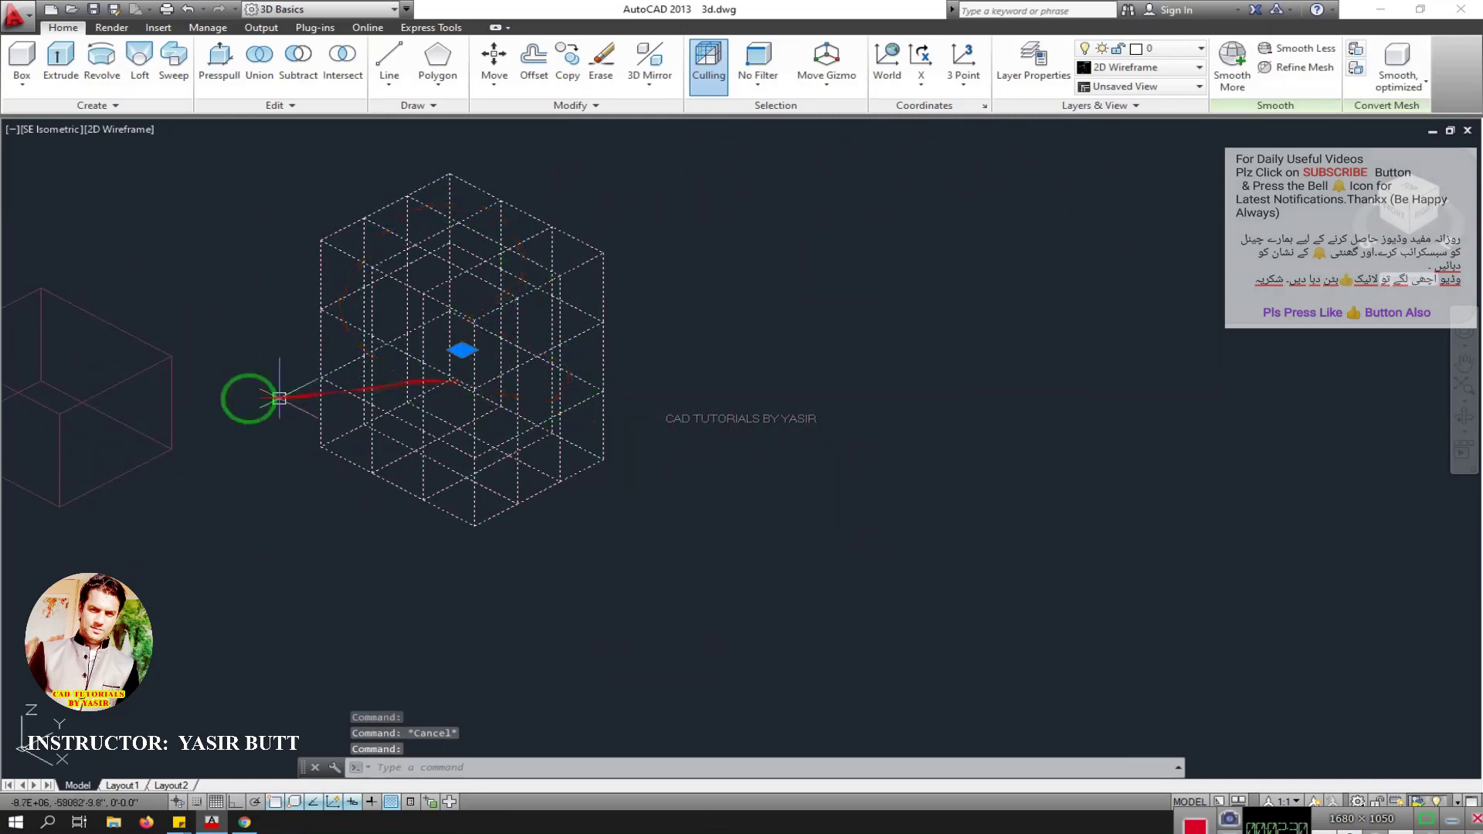
left_click(462, 352)
key("Escape")
middle_click_drag(242, 363, 381, 371)
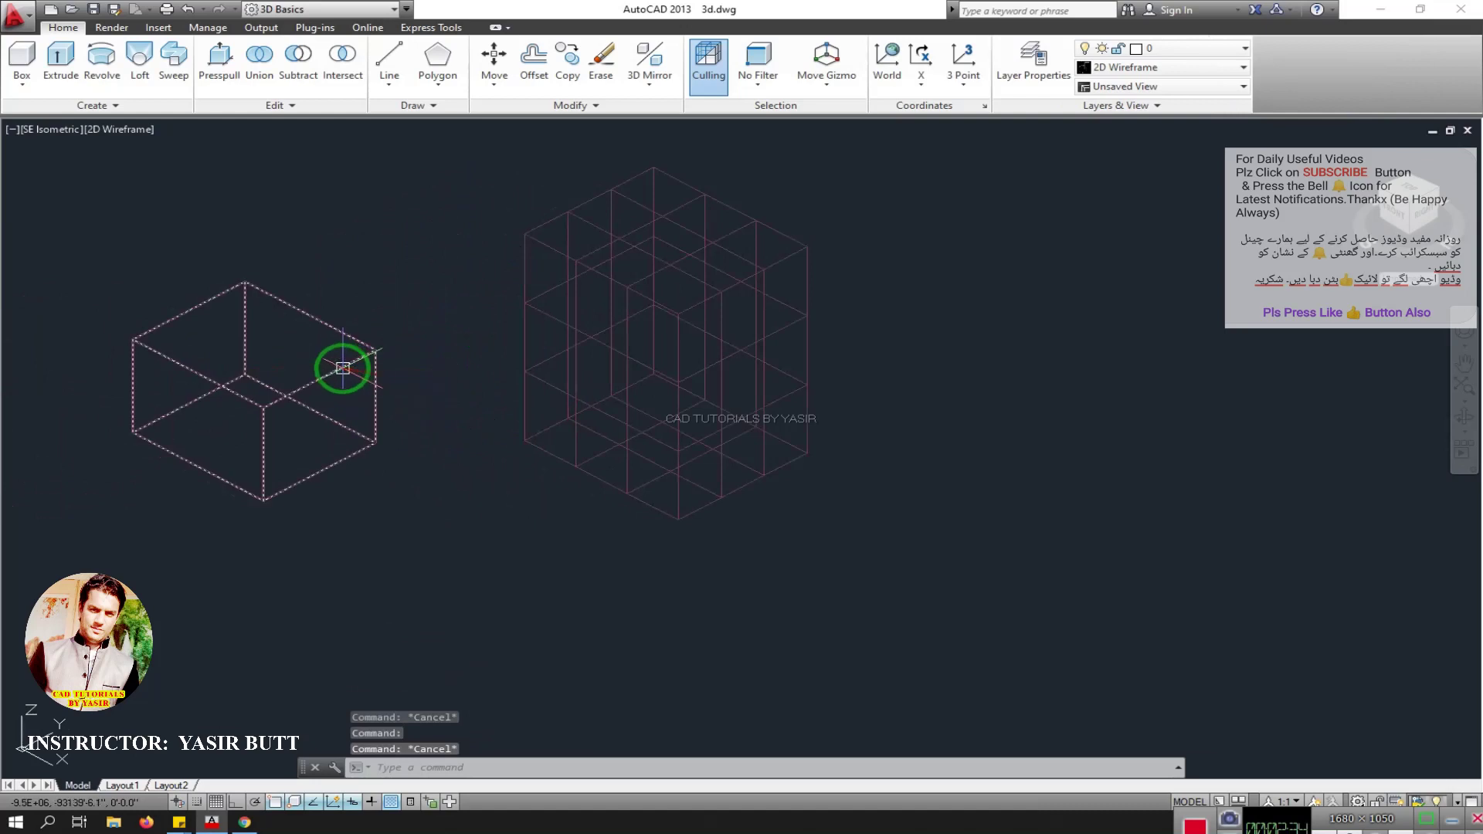
left_click(343, 367)
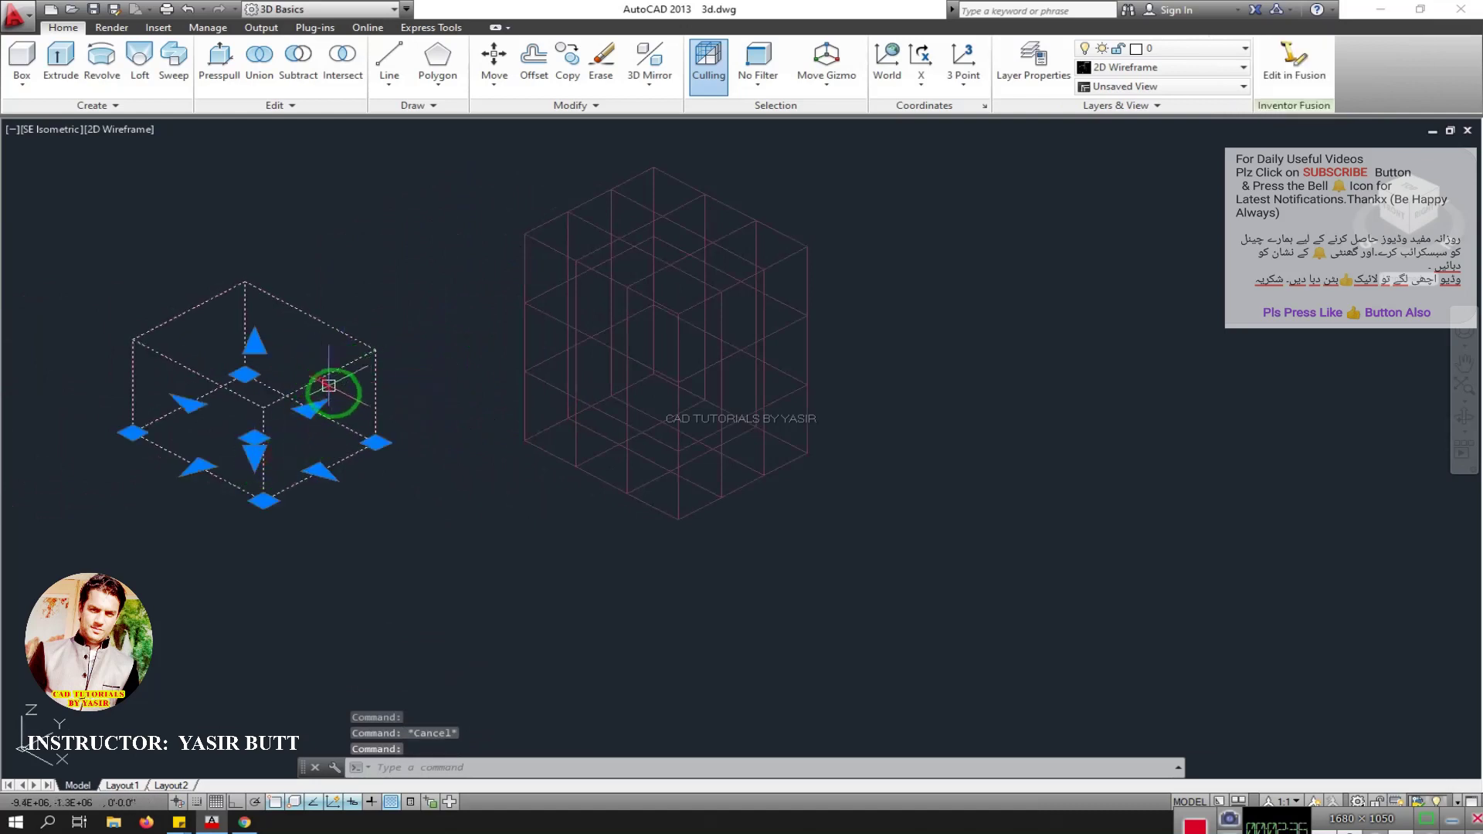
key("Escape")
middle_click_drag(473, 400, 346, 394)
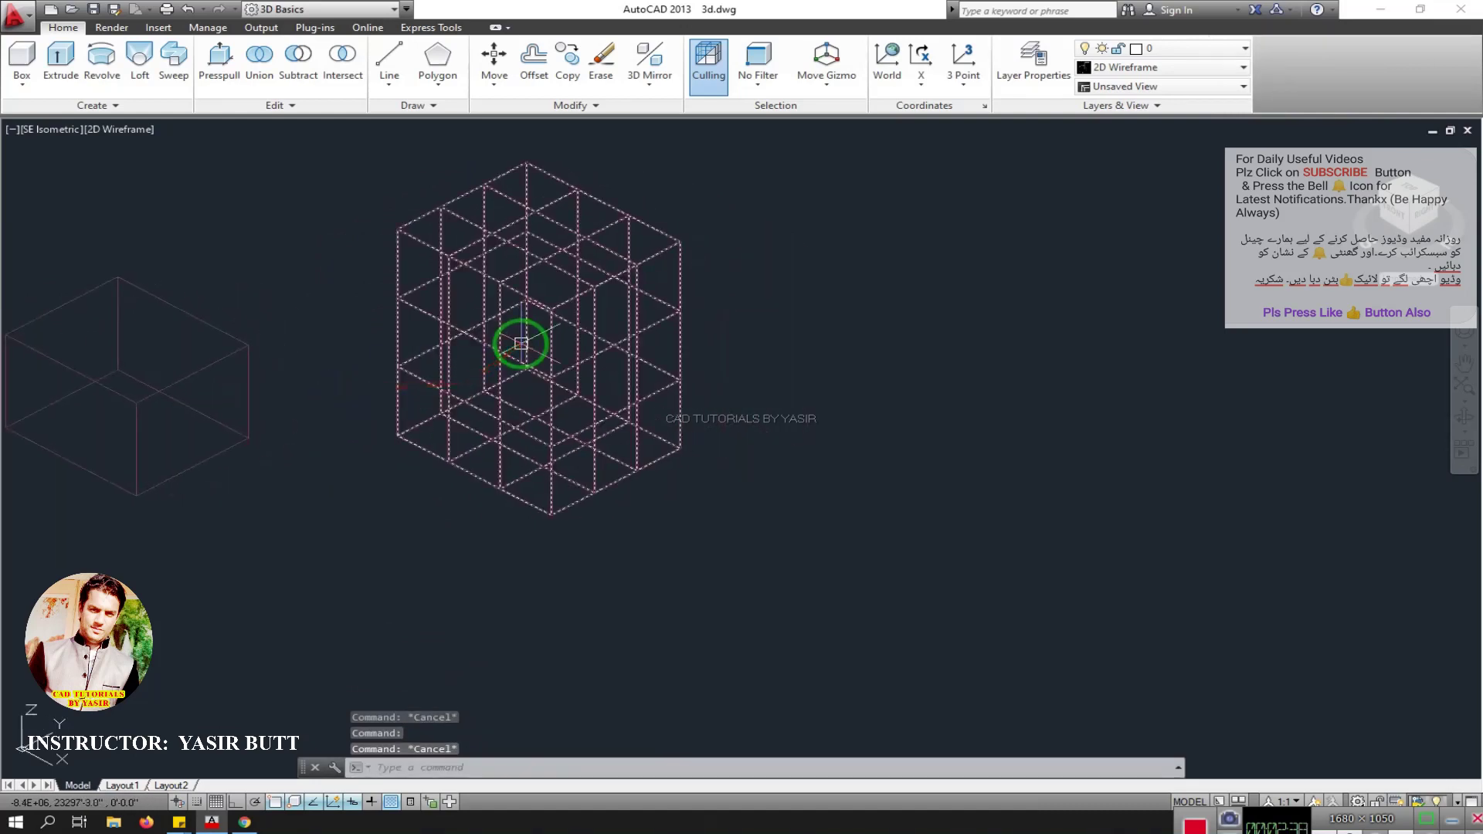
Step: Select the two outer faces in the top row of the mesh box's right side and stretch them outward together
mouse_move(526, 343)
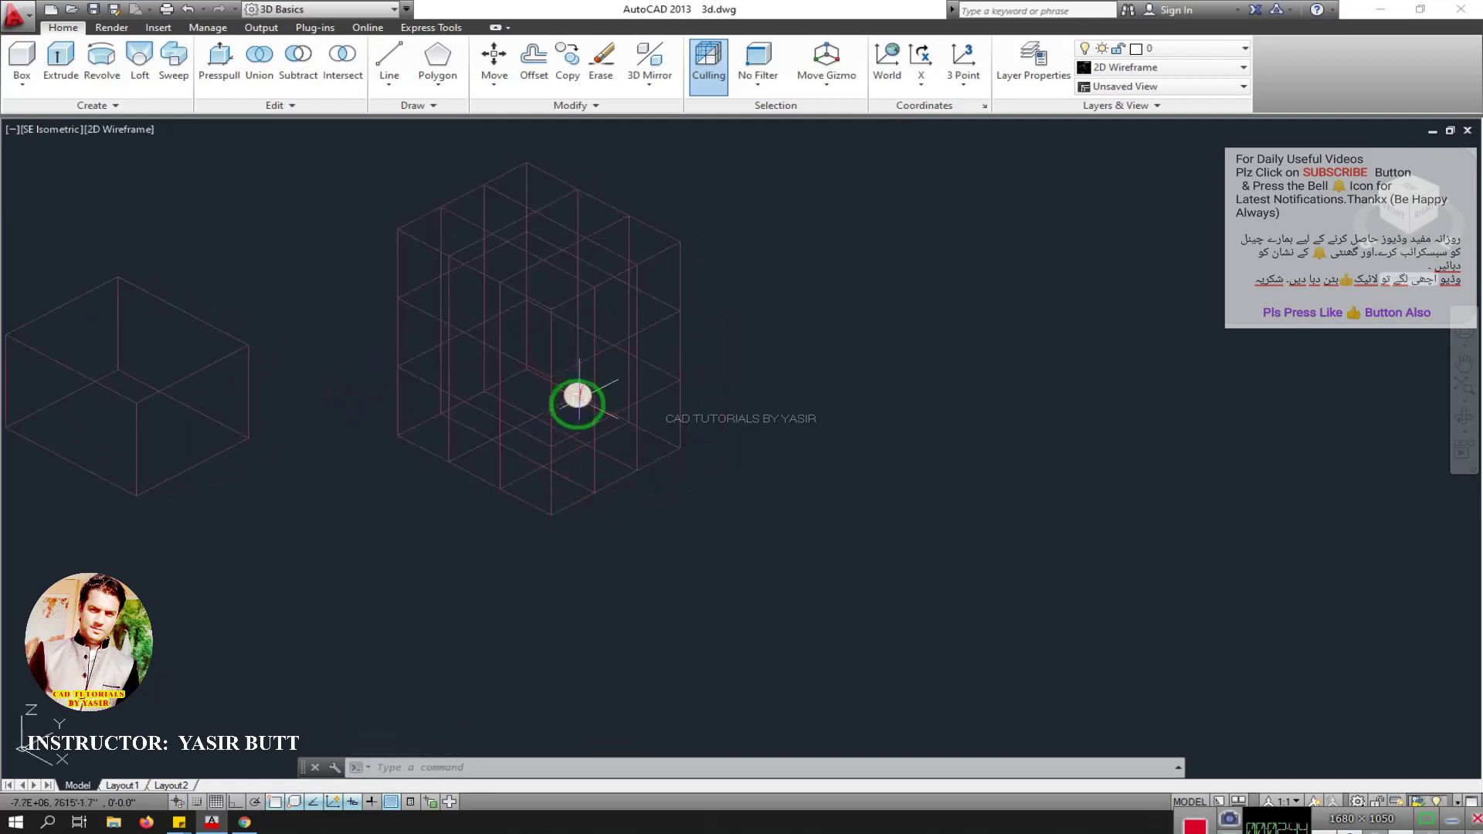
left_click(571, 332, "ctrl")
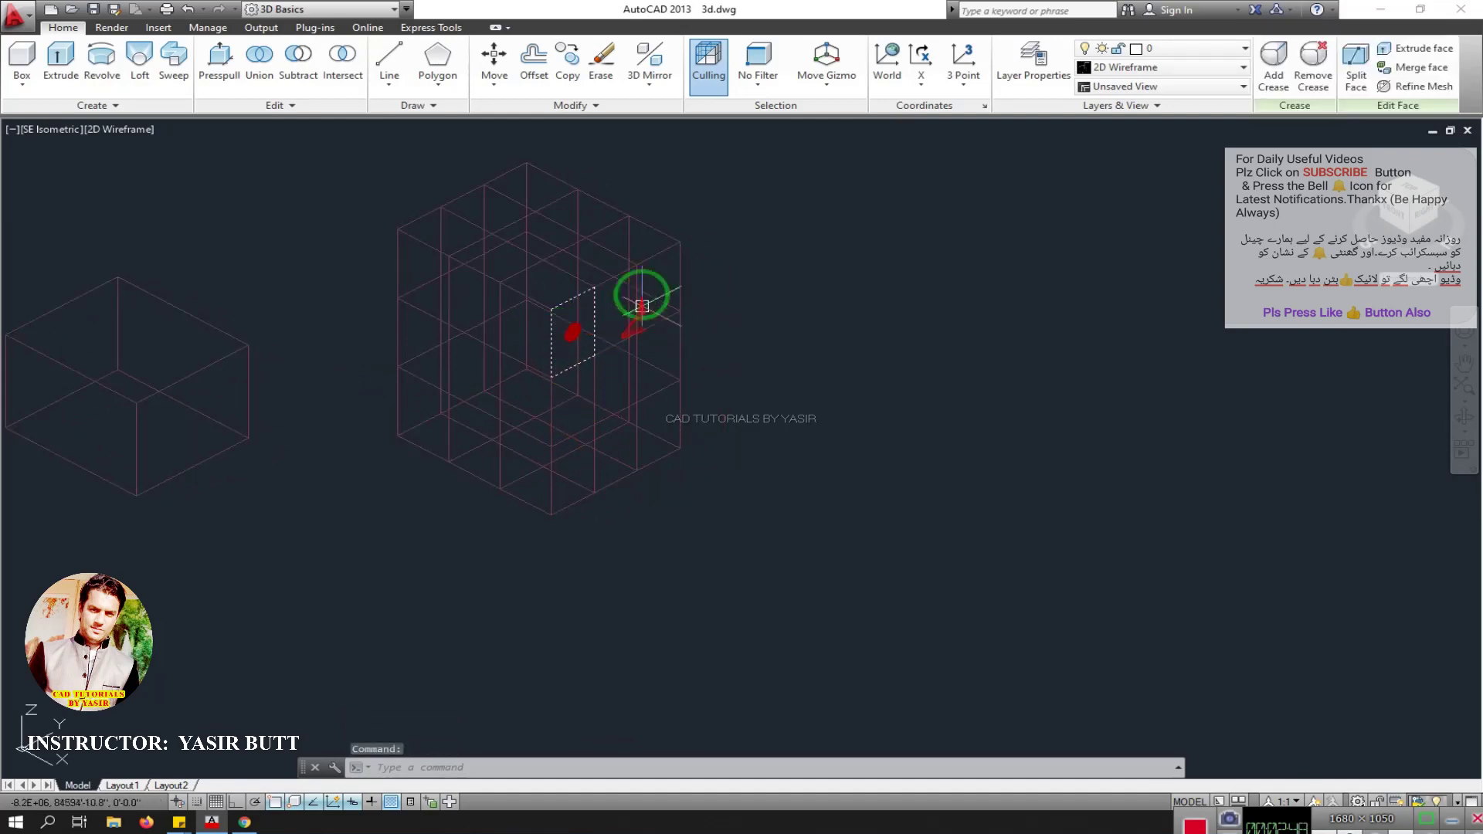
left_click(658, 290, "ctrl")
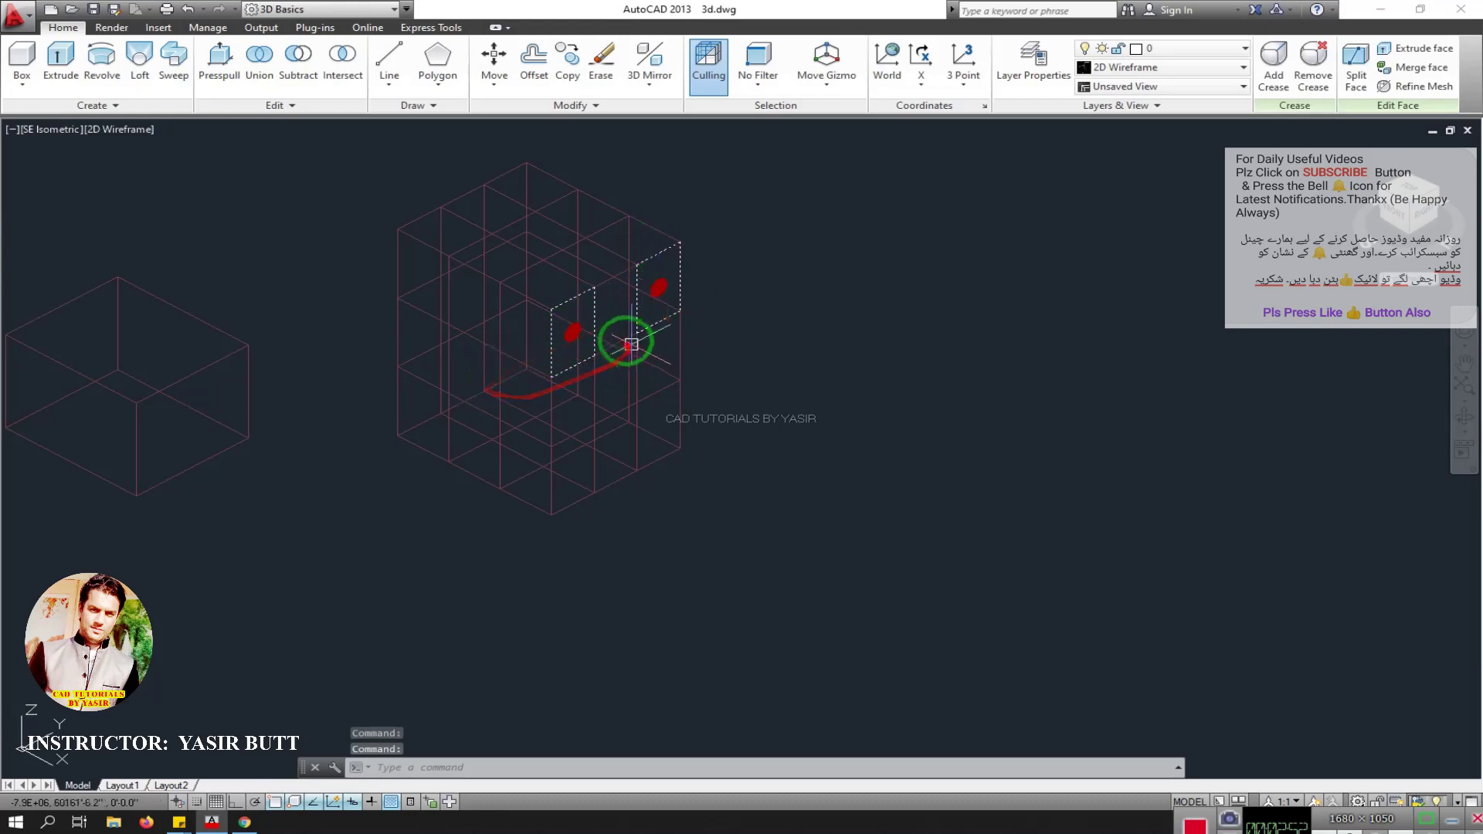
left_click(572, 333)
left_click(663, 378)
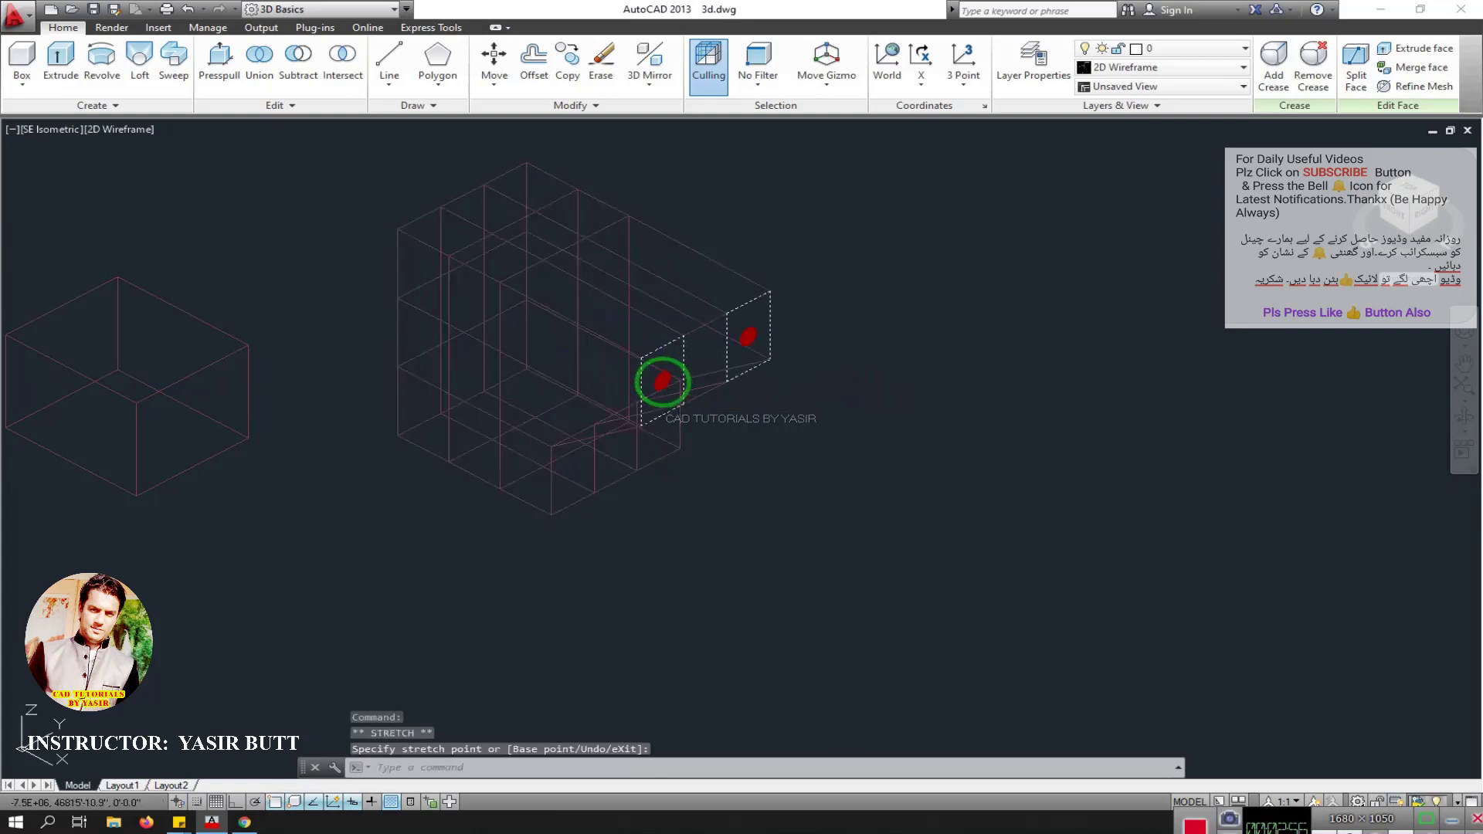
Step: Check the properties of the two selected mesh faces, and set the viewport's visual style to Shaded with edges
key("ctrl+1")
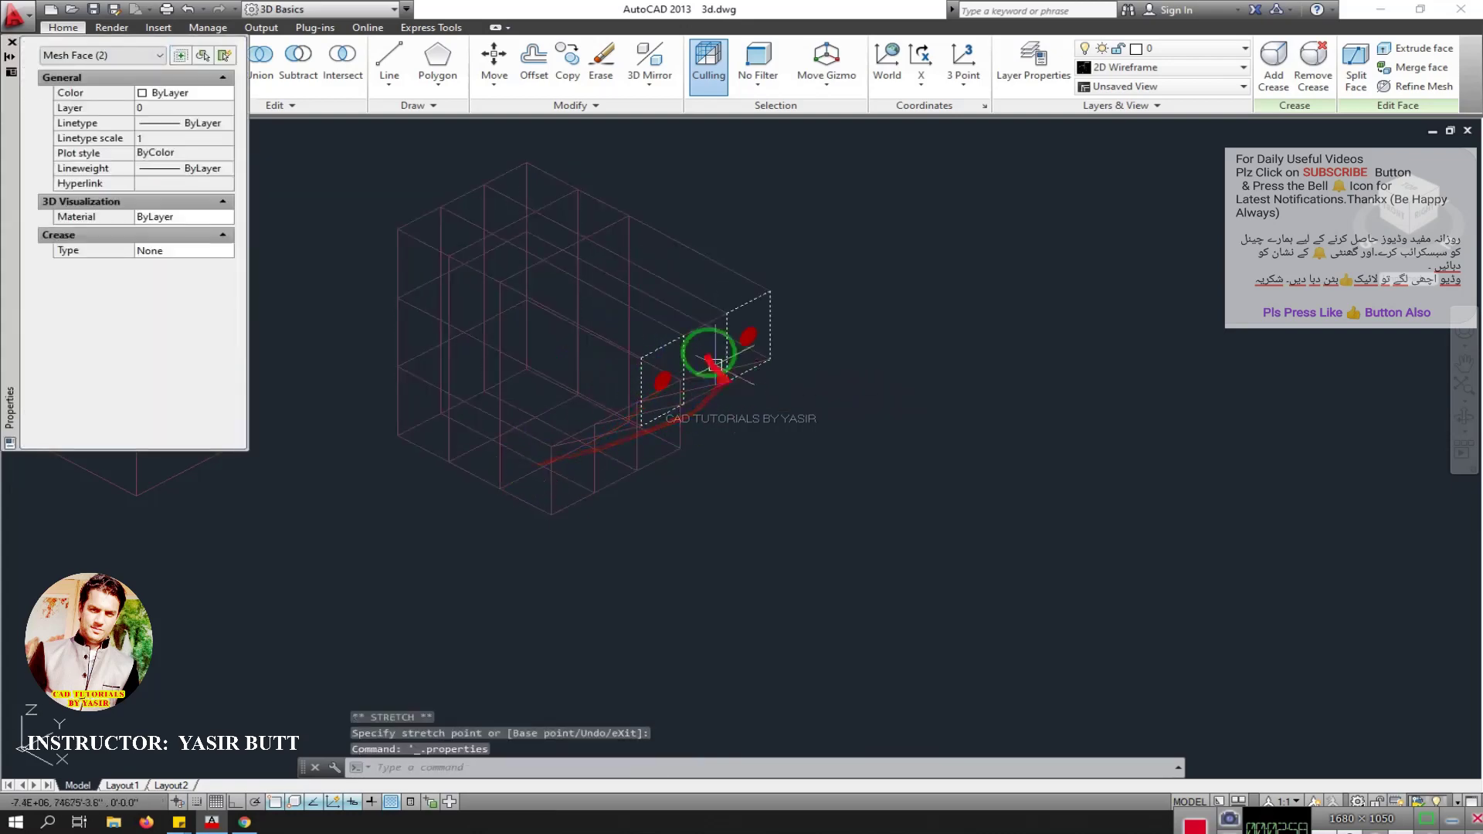
left_click(12, 42)
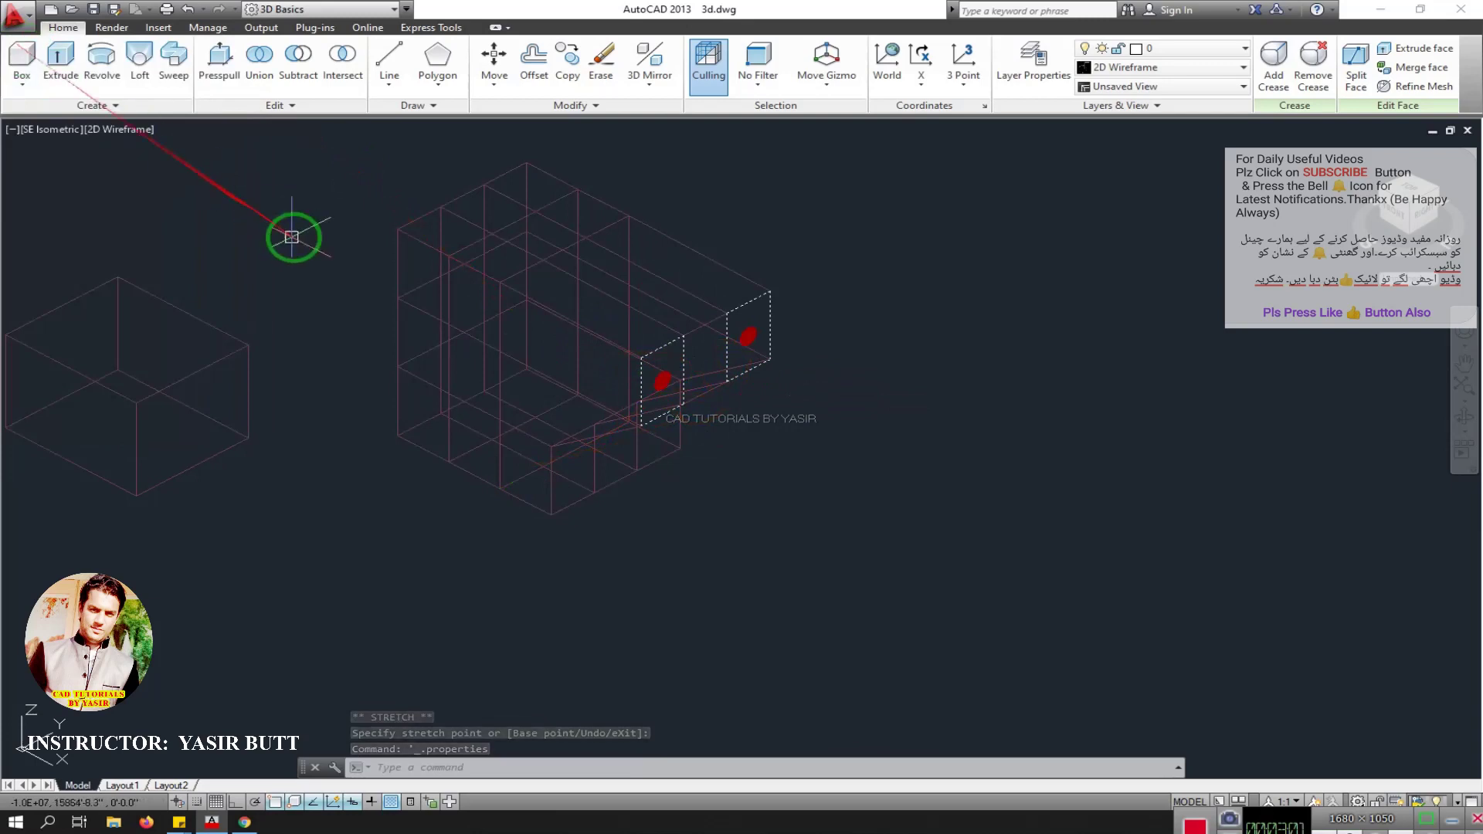
left_click(112, 129)
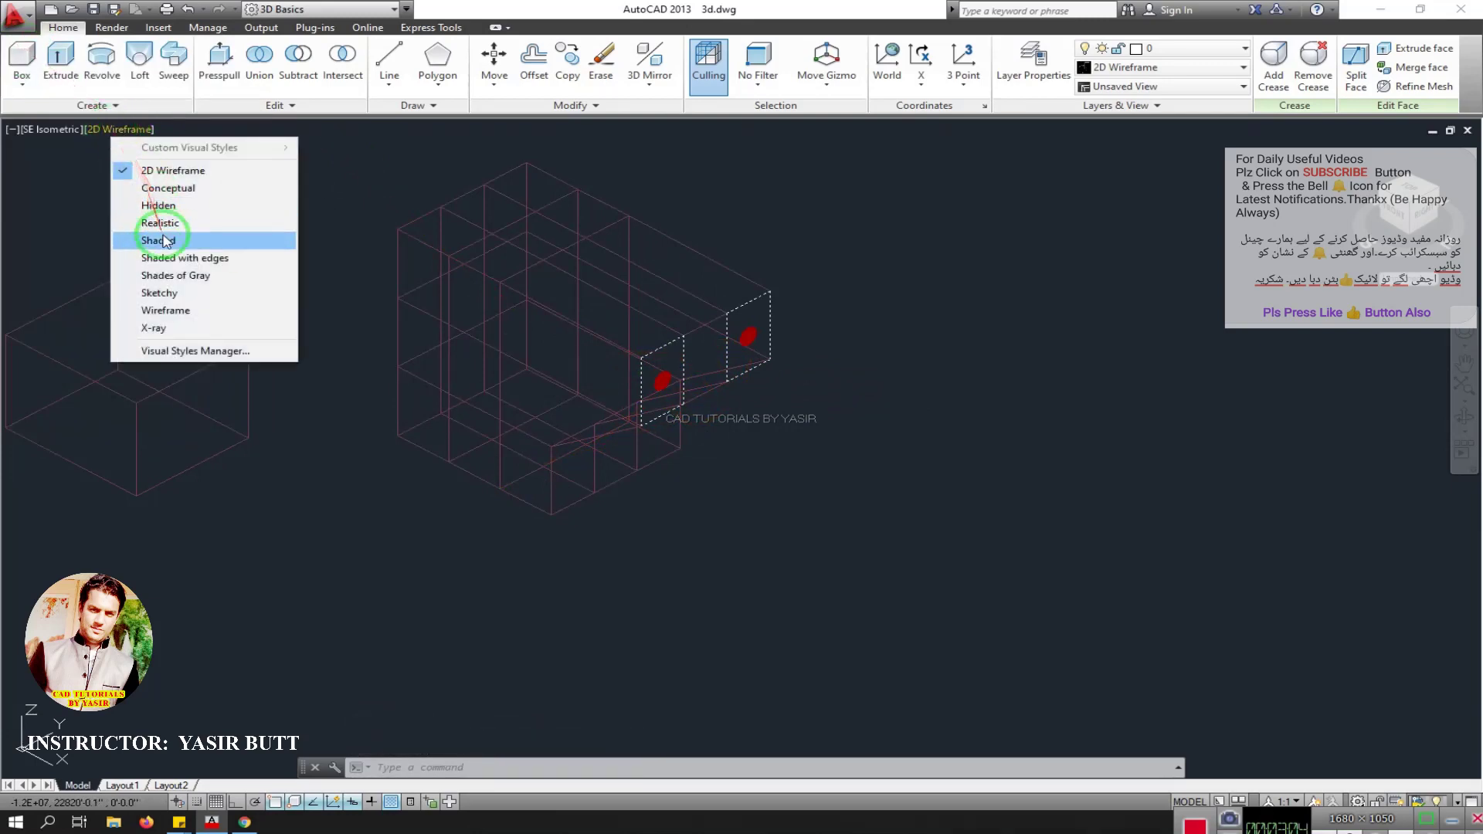
left_click(183, 259)
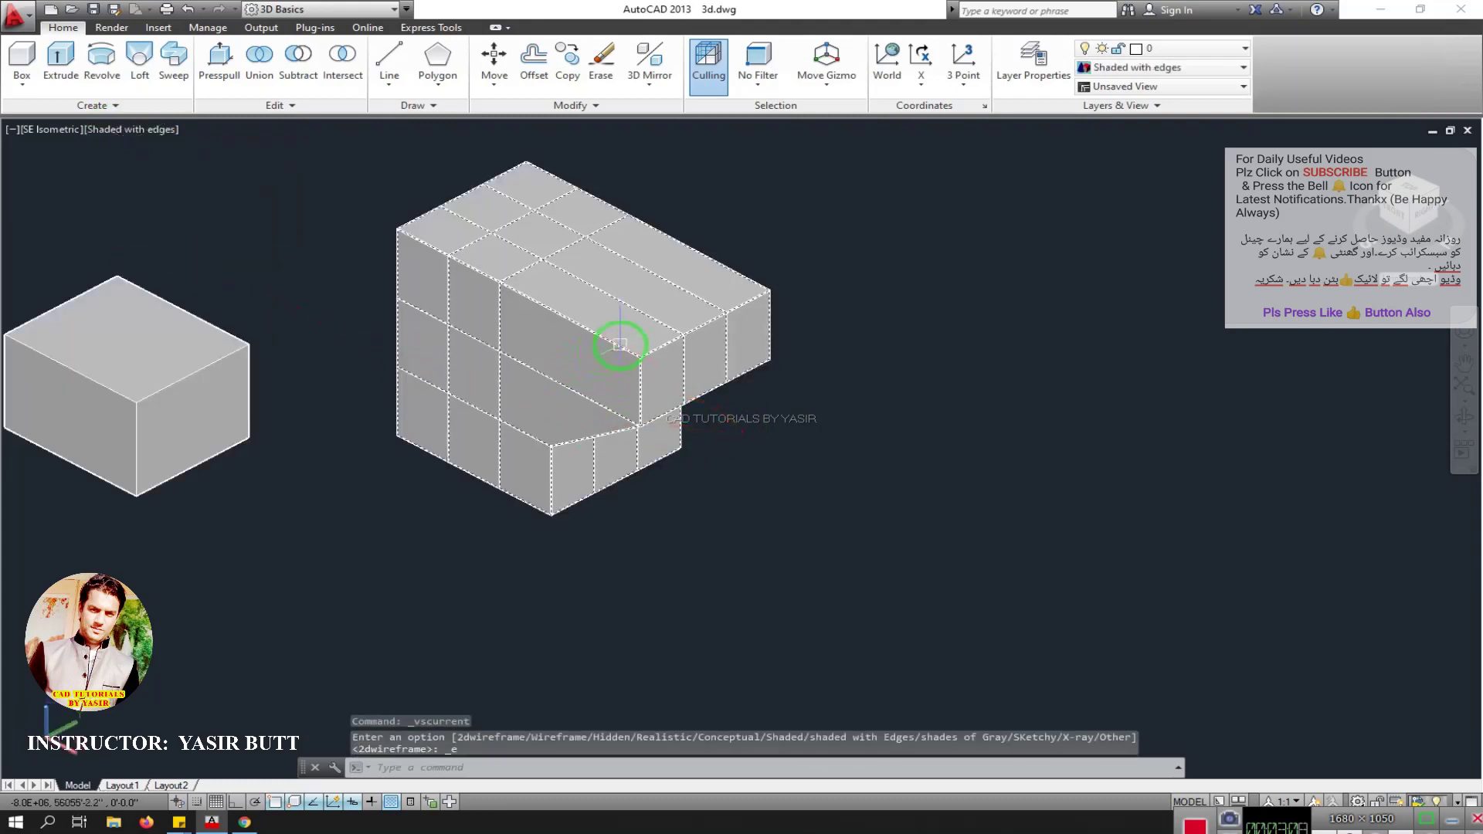
Step: Orbit around the stretched mesh box to examine its shape in the shaded view
middle_click_drag(860, 414, 845, 381)
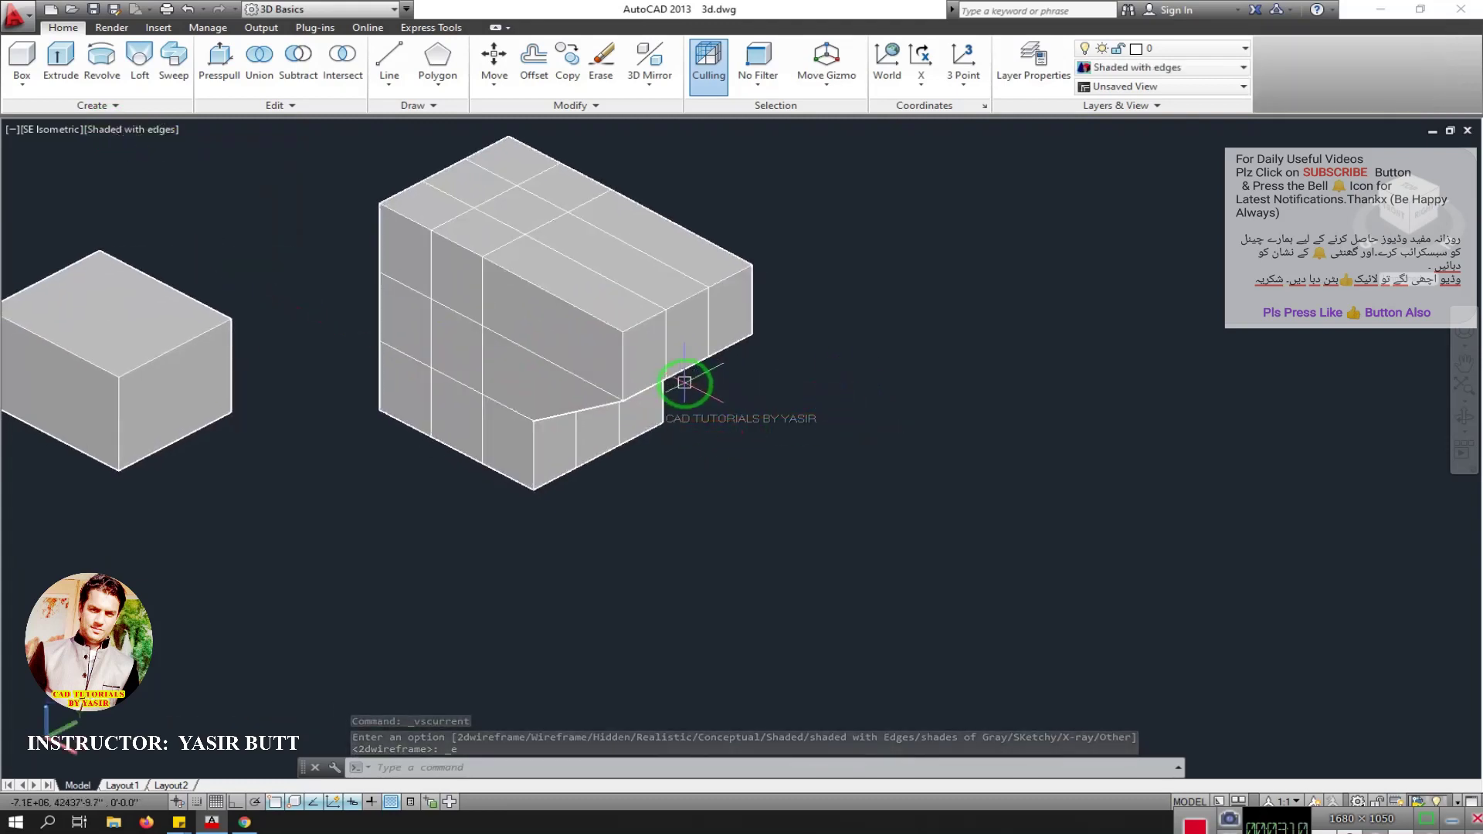
middle_click_drag(684, 382, 1435, 425, "shift")
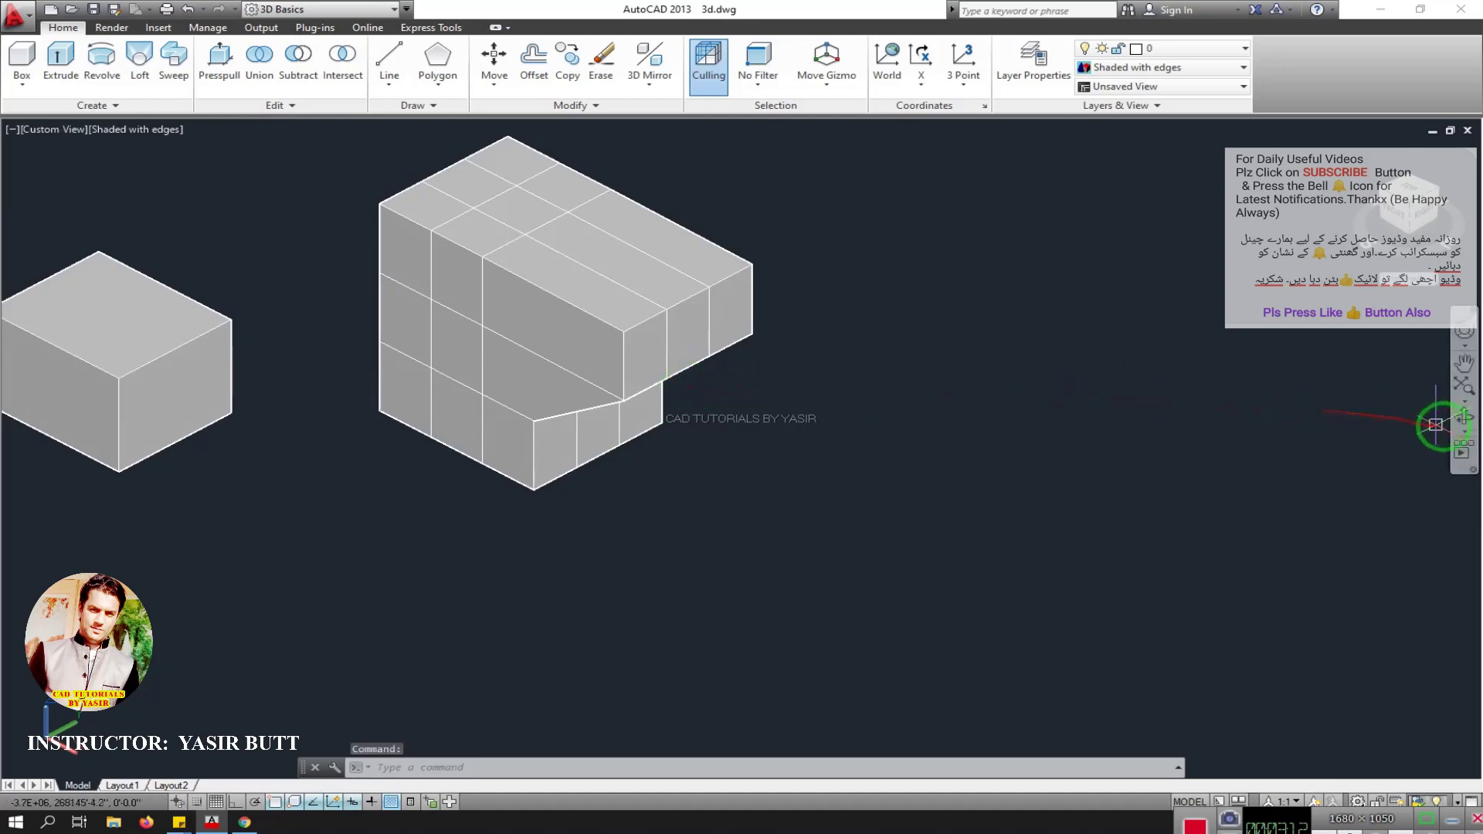
left_click(1464, 418)
left_click_drag(679, 420, 647, 442)
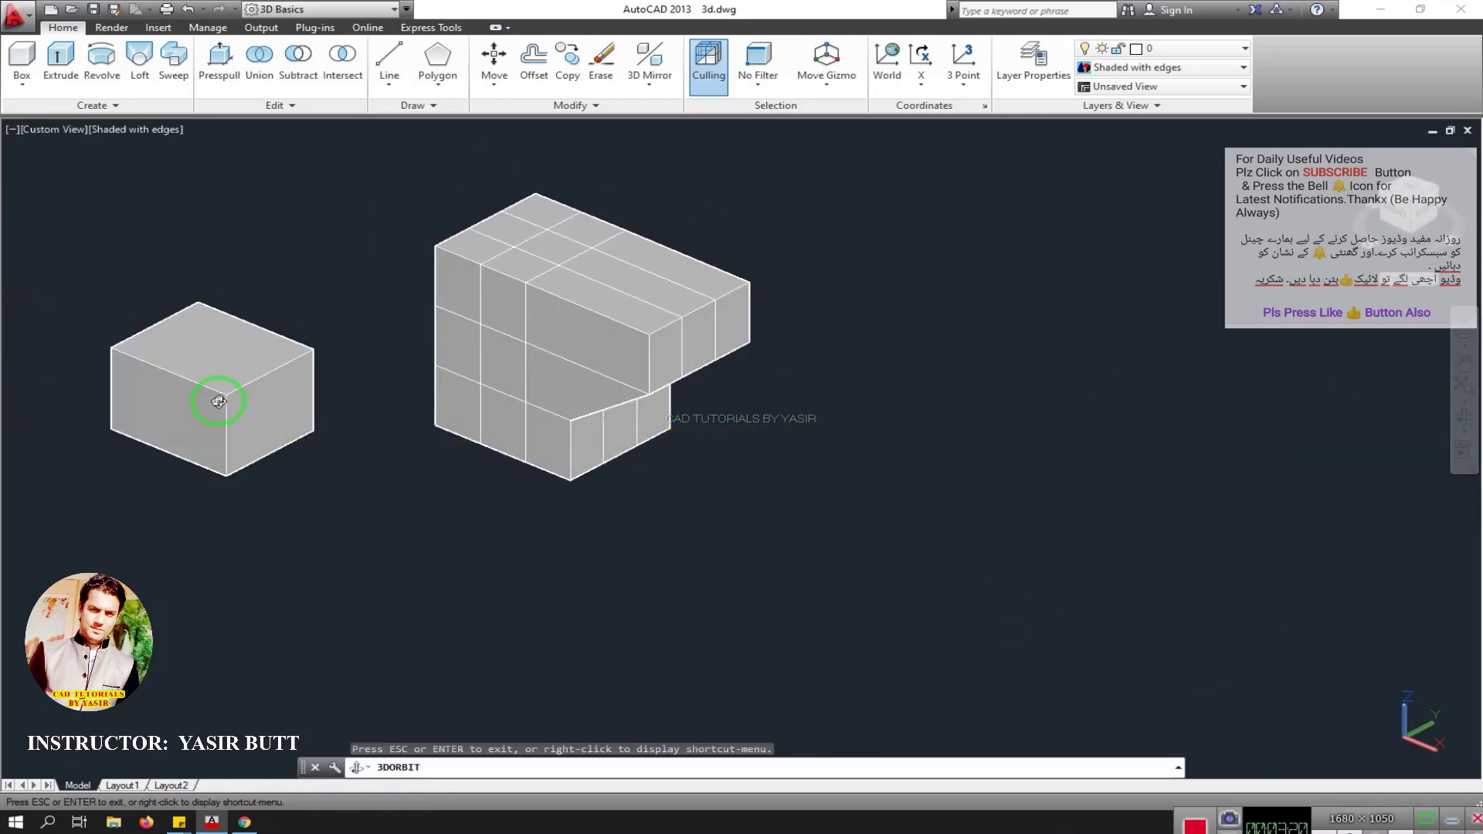
key("Escape")
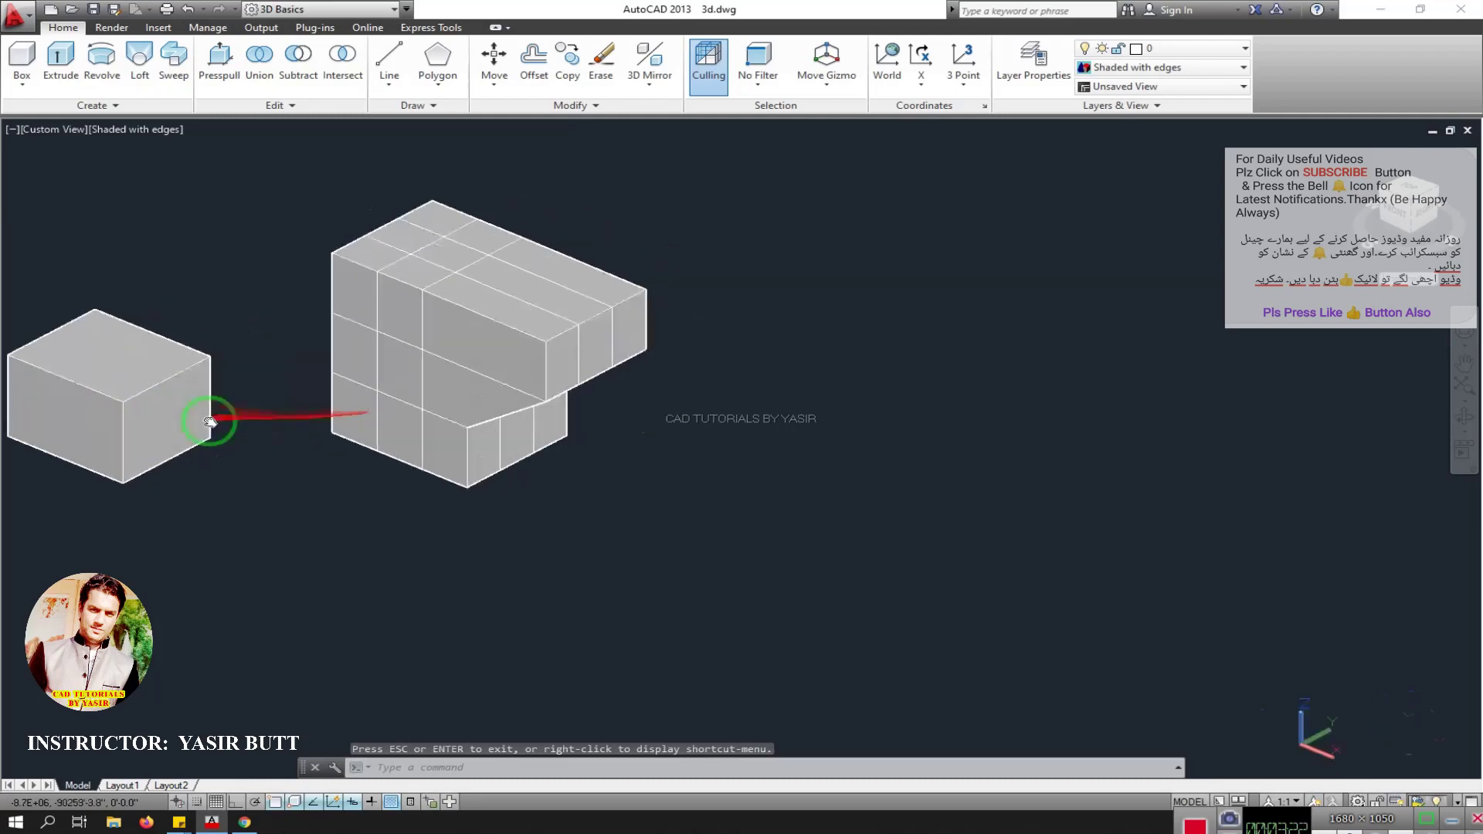
Step: Create another mesh box in the empty area in front of the solid box
middle_click_drag(464, 355, 754, 313)
left_click(54, 105)
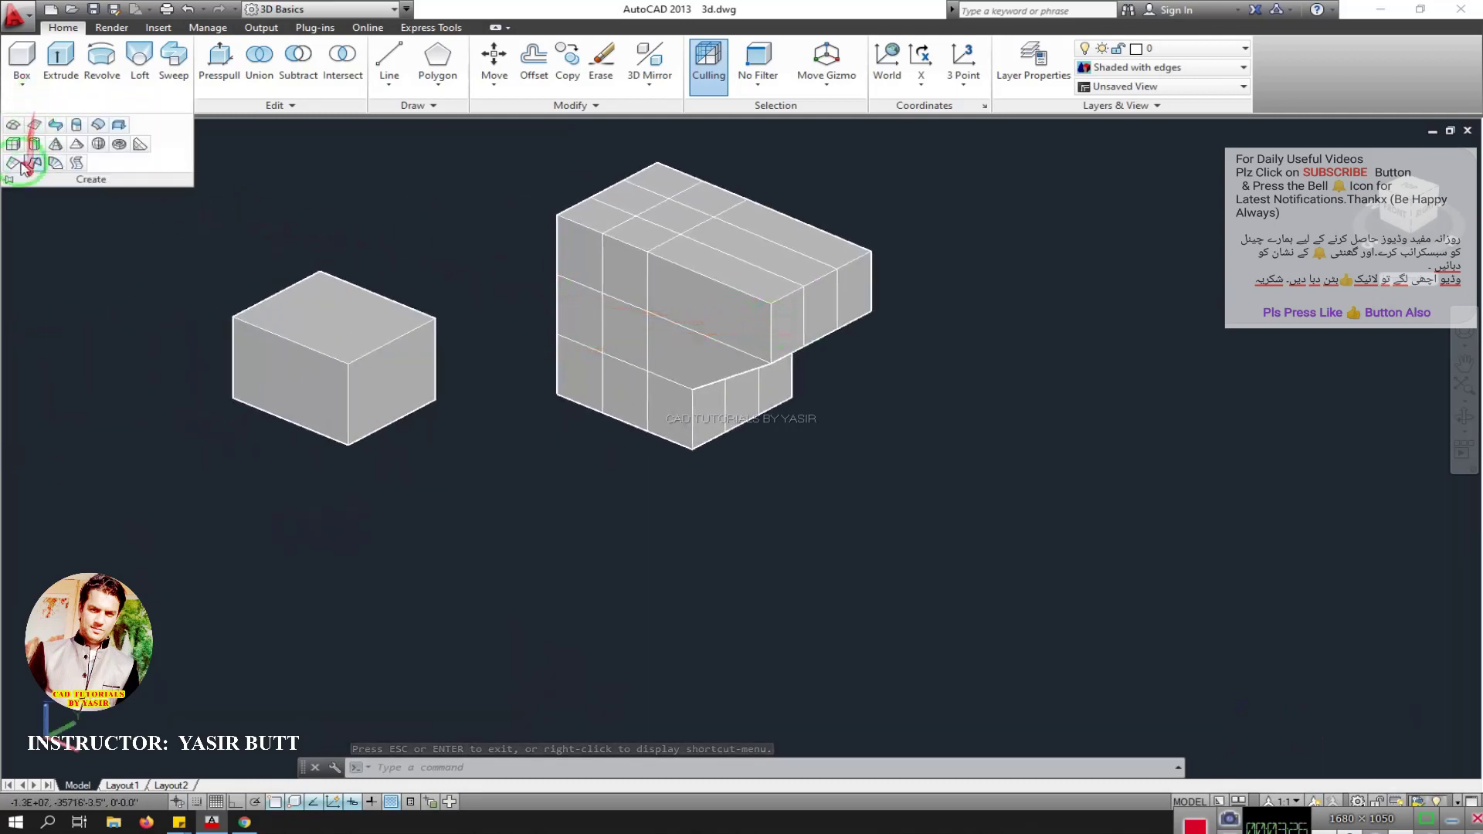
left_click(13, 144)
middle_click_drag(154, 397, 225, 315)
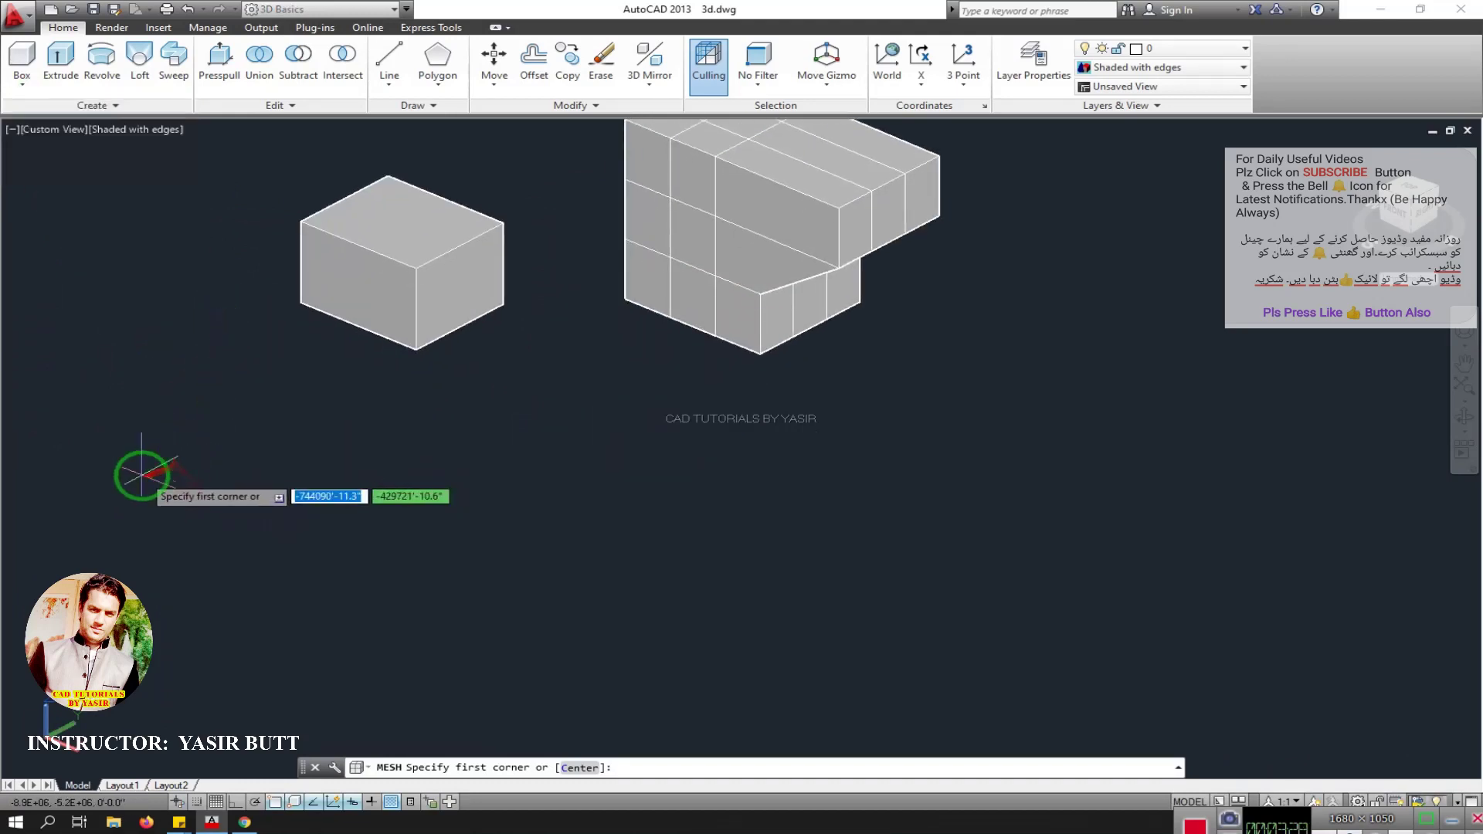
left_click(140, 473)
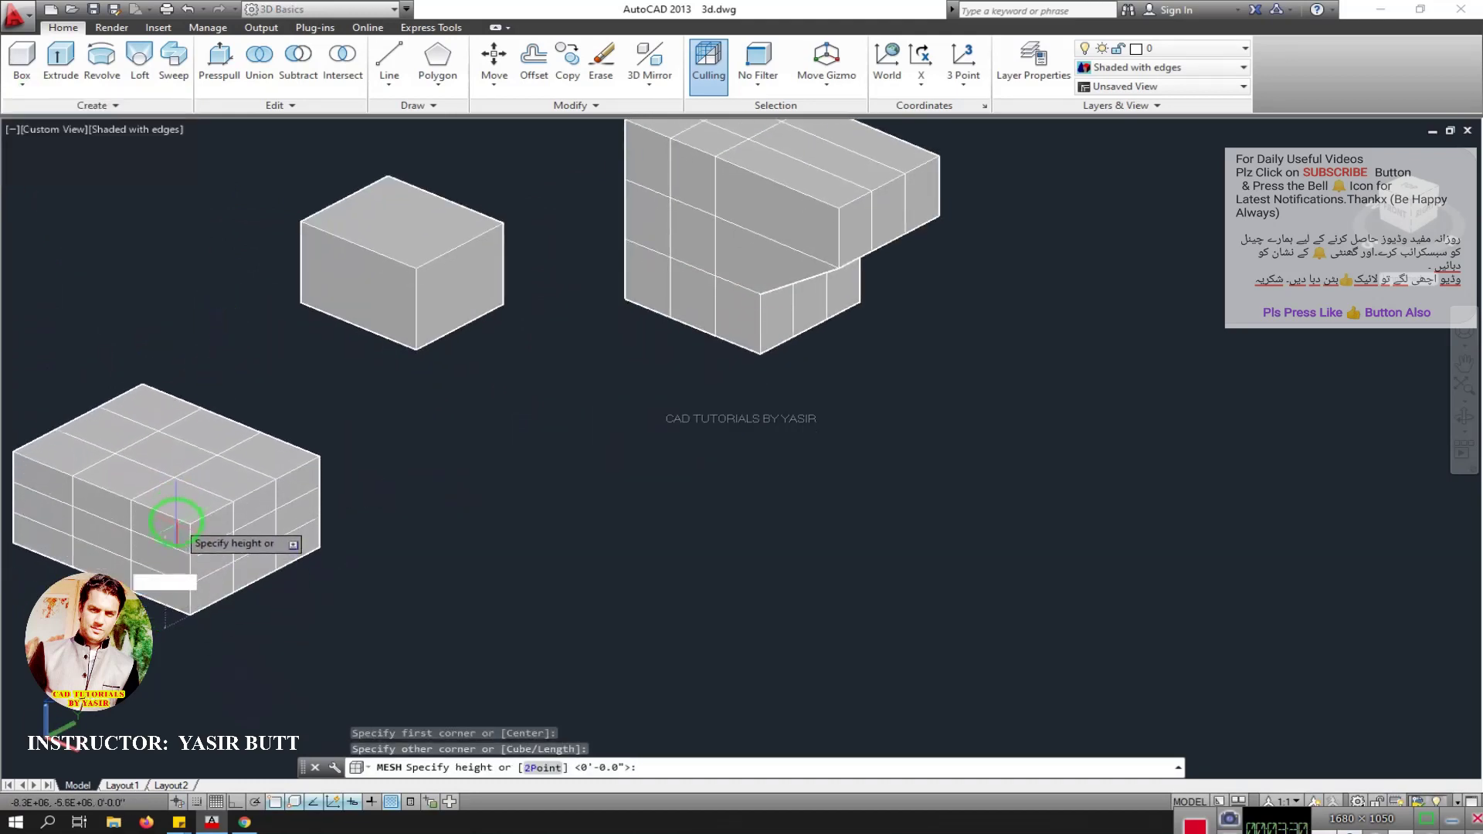
left_click(160, 522)
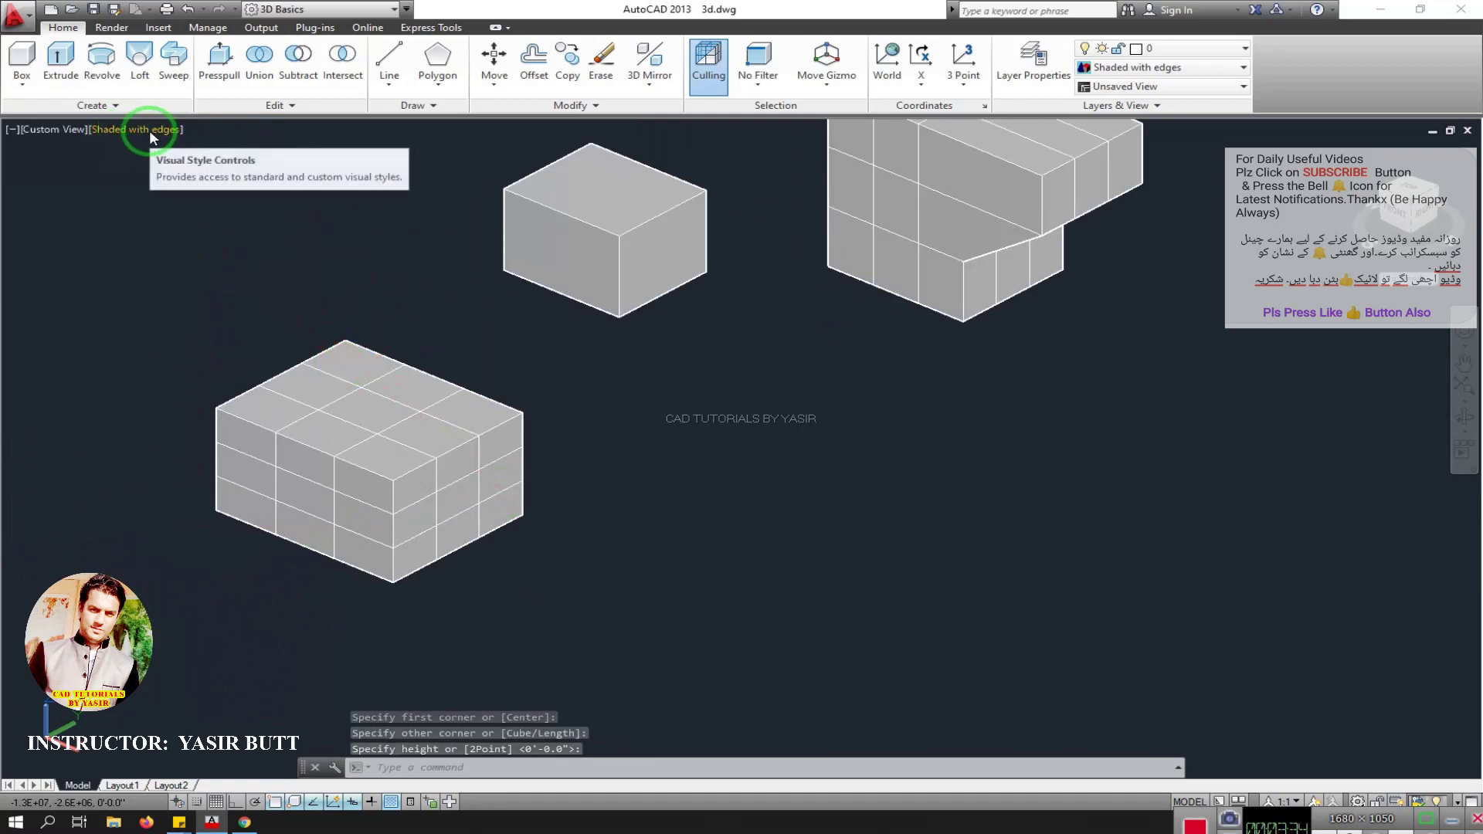
Step: Select the new mesh box and review its geometry and mesh properties
left_click(334, 410)
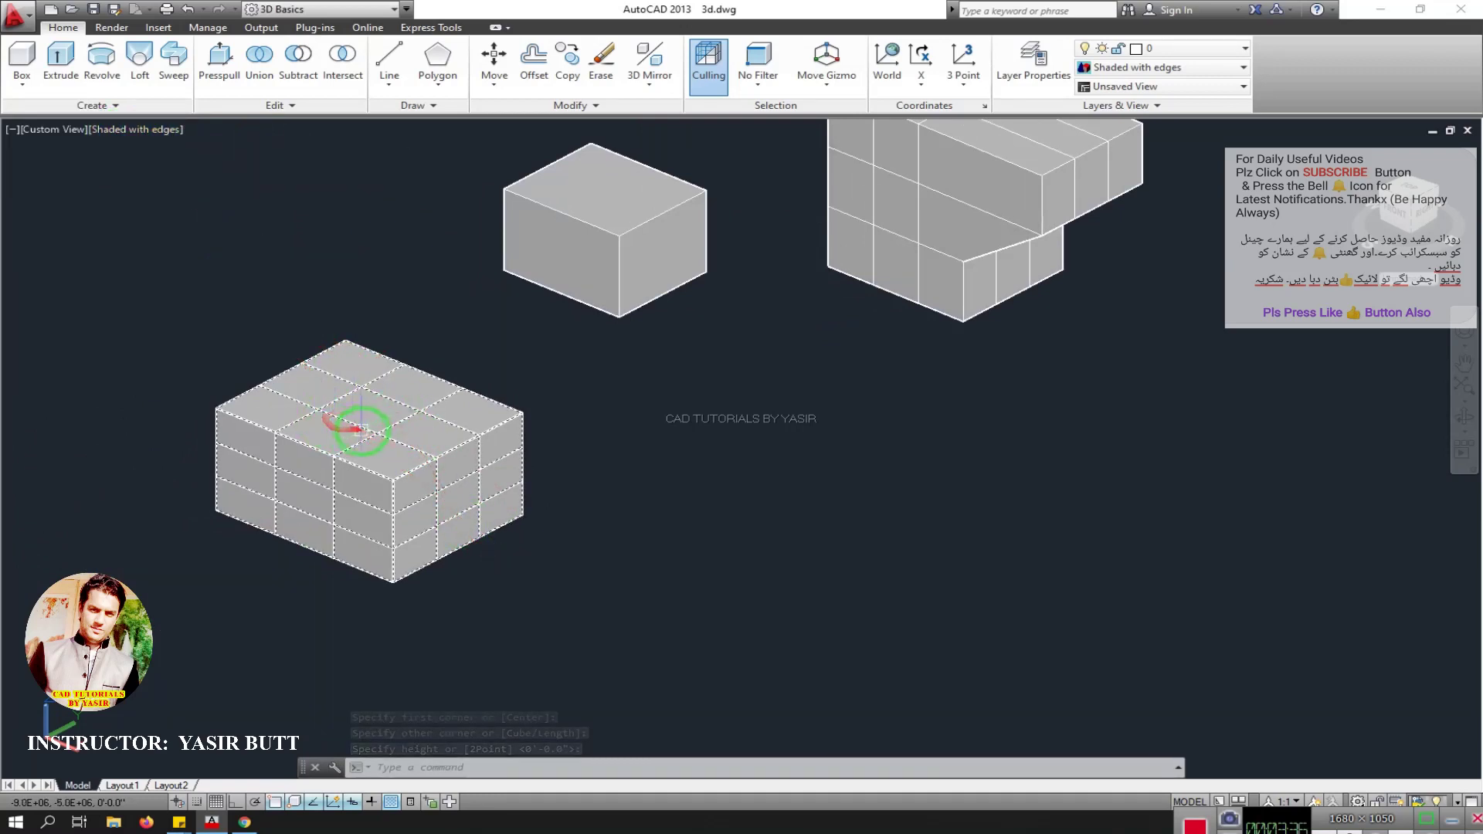
middle_click_drag(333, 409, 255, 363)
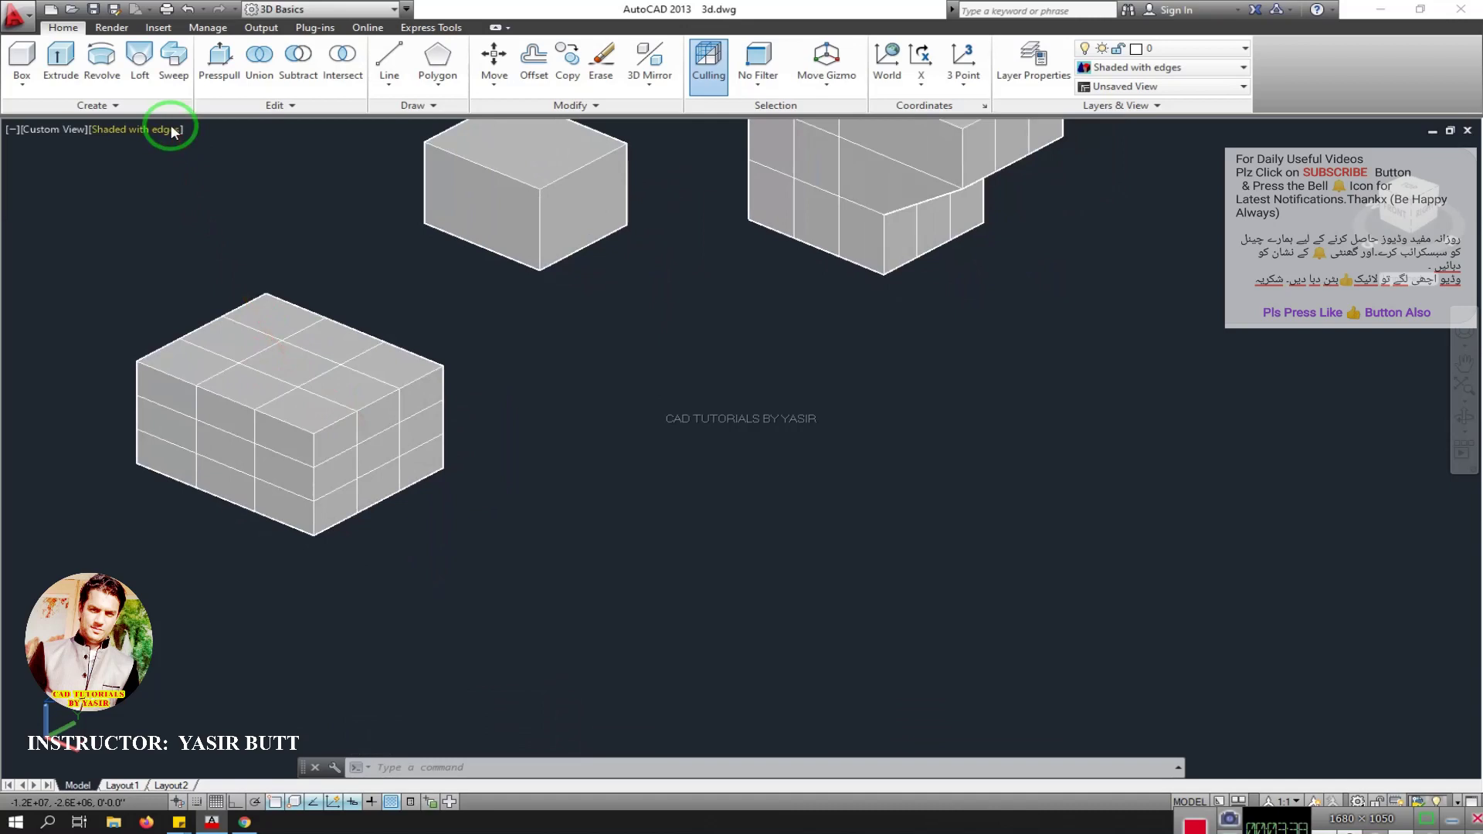
key("Escape")
middle_click_drag(331, 414, 291, 397)
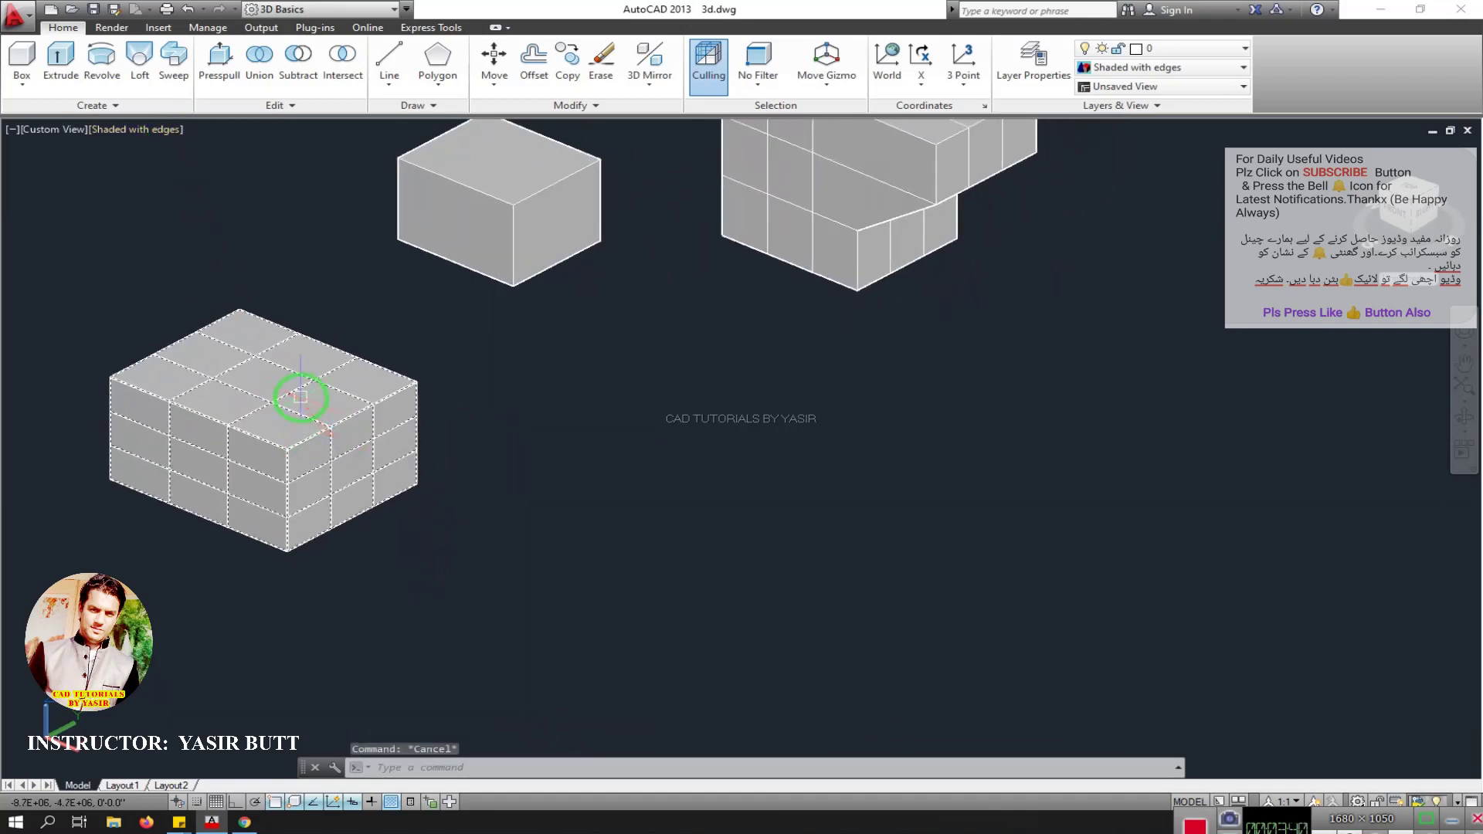
double_click(277, 450)
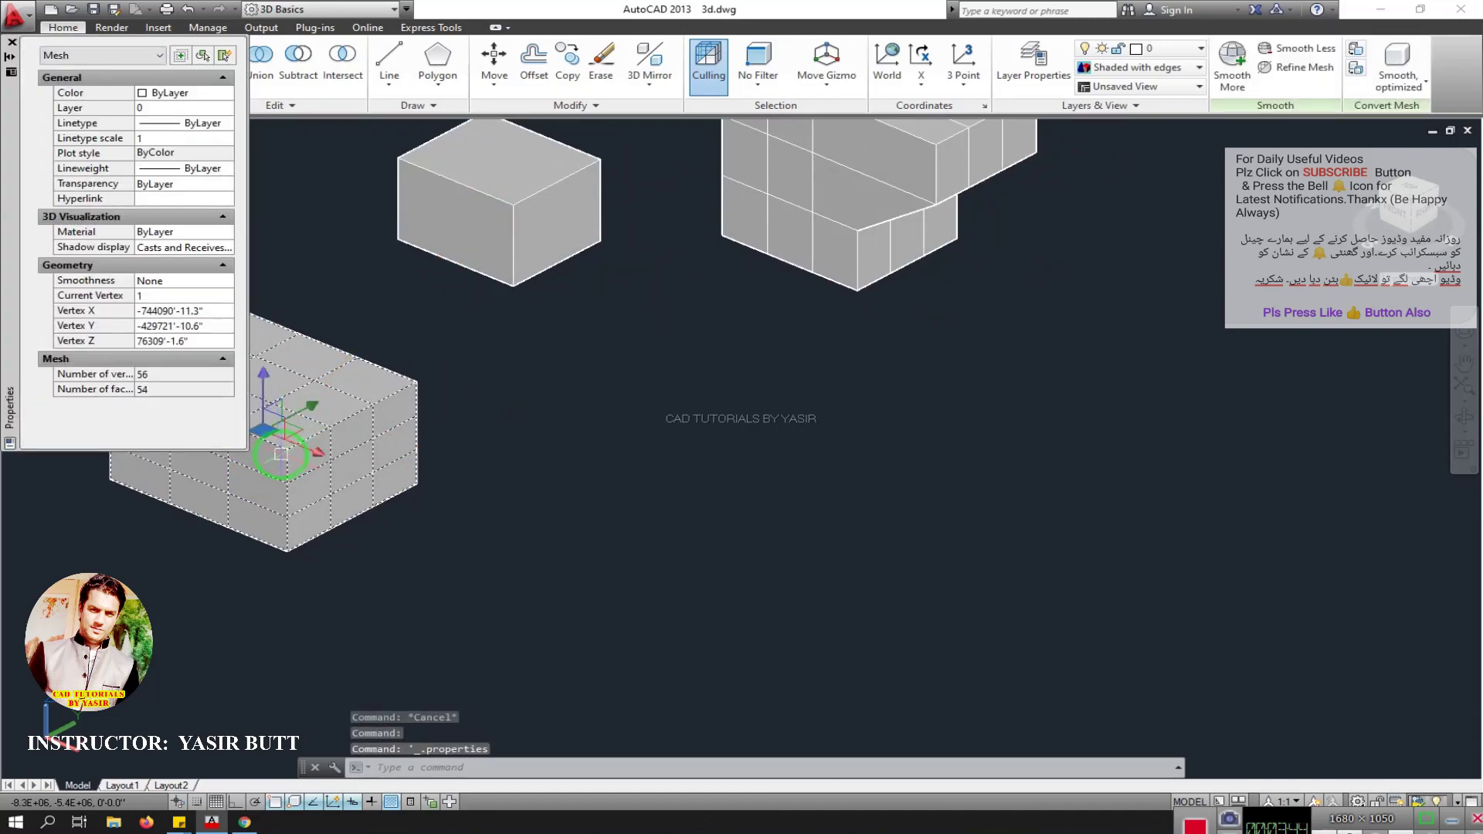
left_click(13, 41)
Step: Select the new mesh box again to examine the Smooth and Convert Mesh tools available for it
left_click(21, 56)
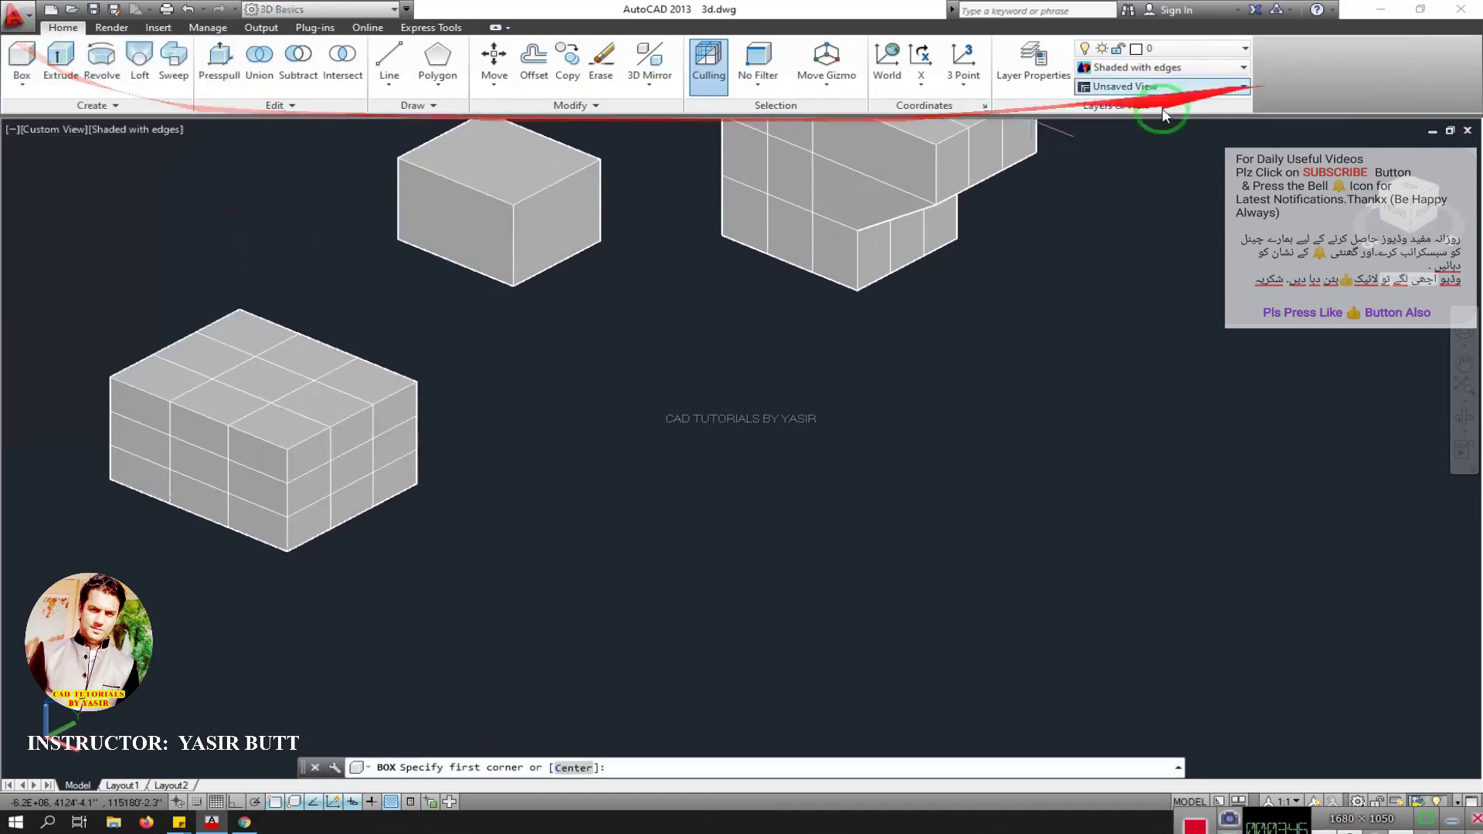
key("Escape")
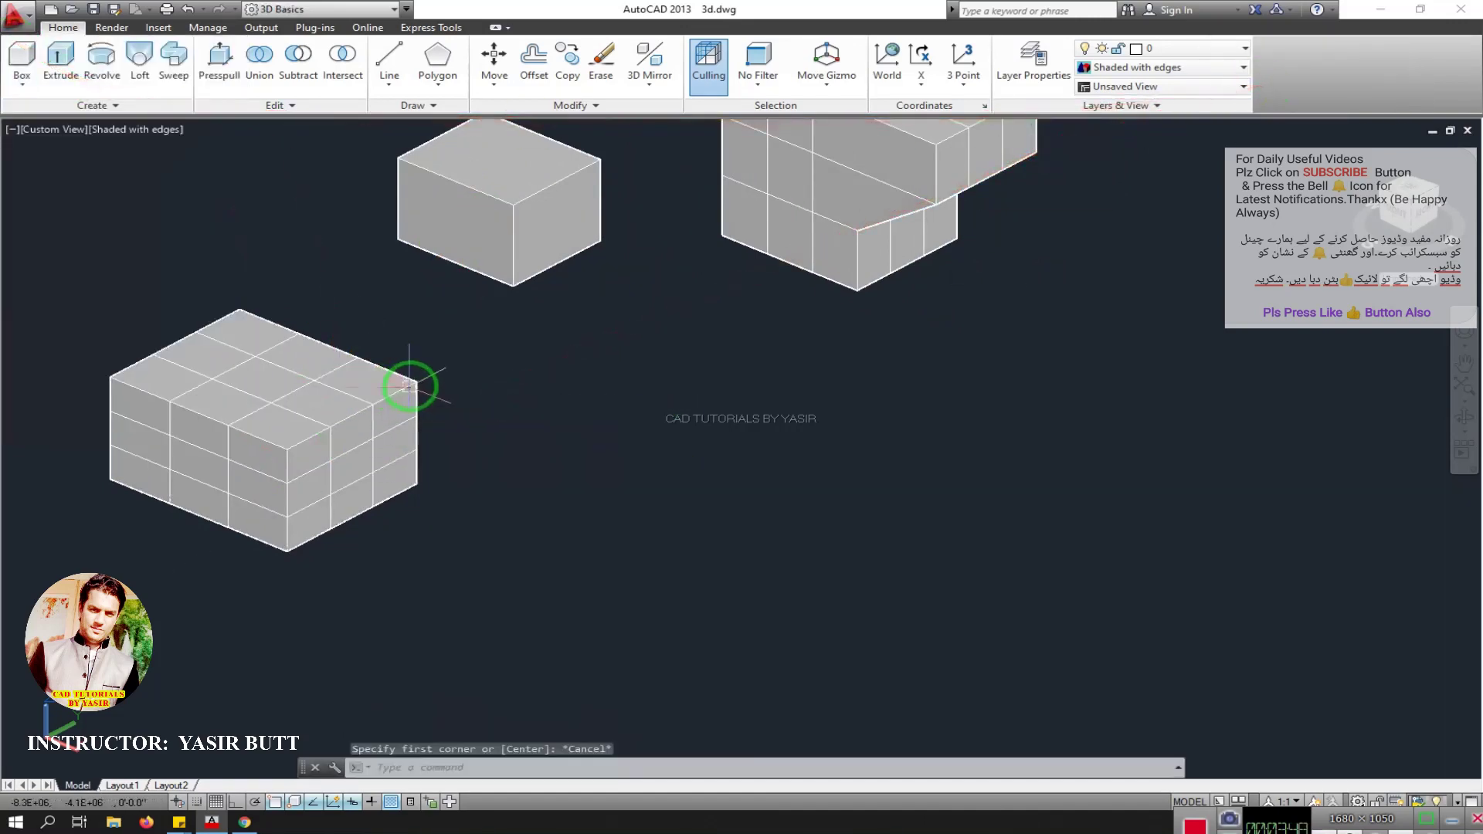
left_click(404, 387)
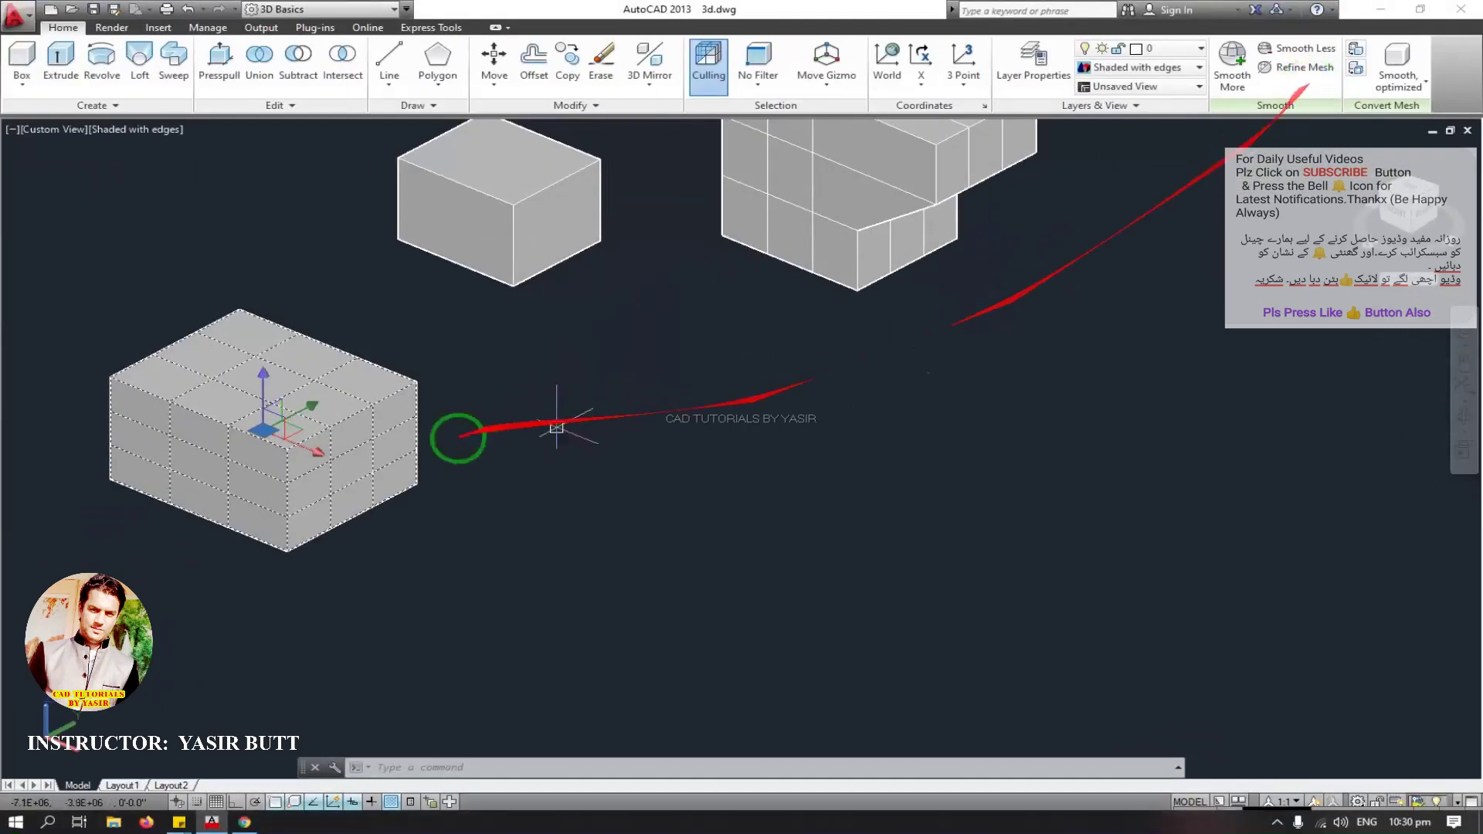
key("Escape")
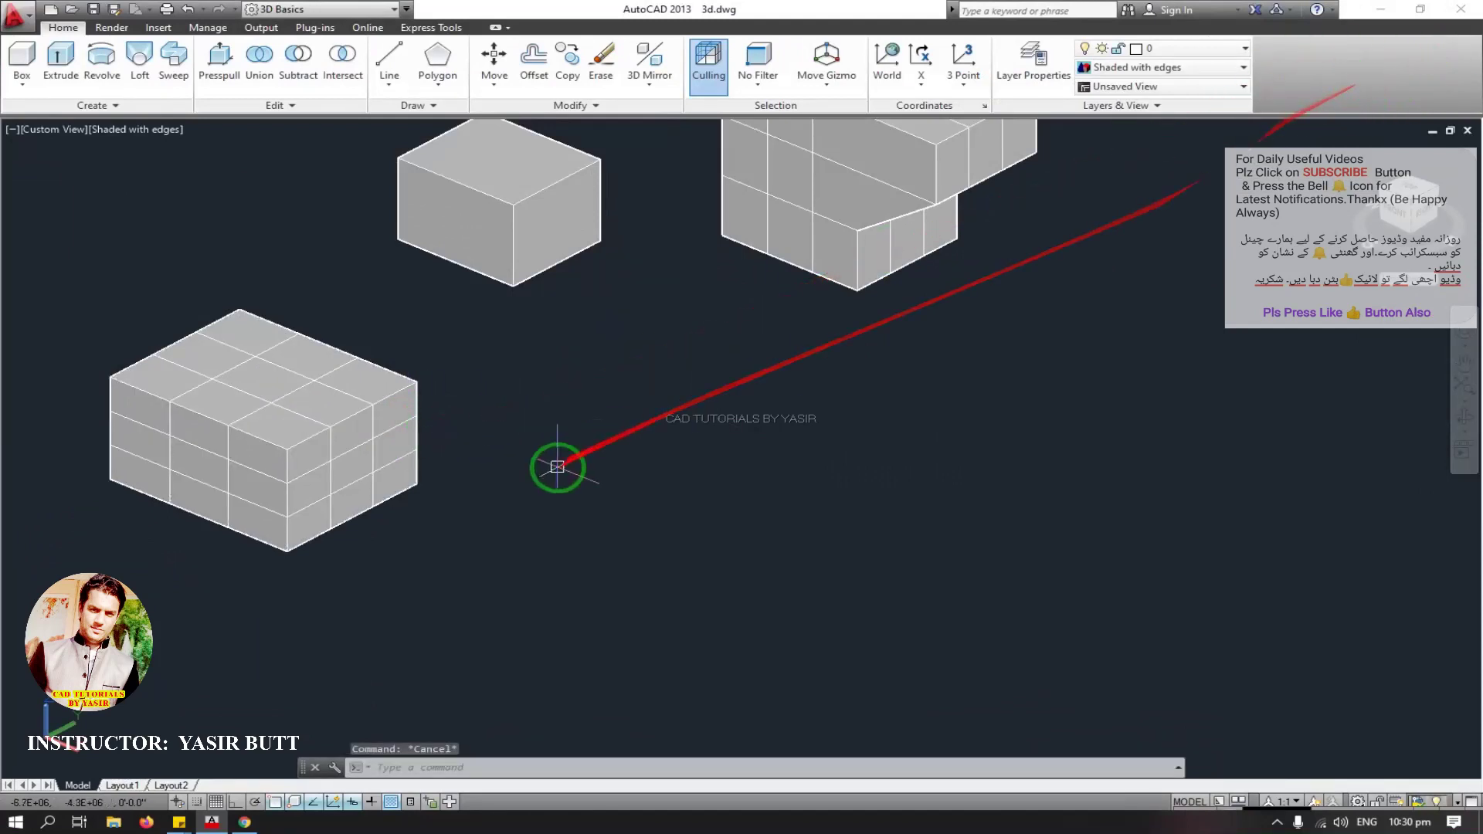
left_click(374, 417)
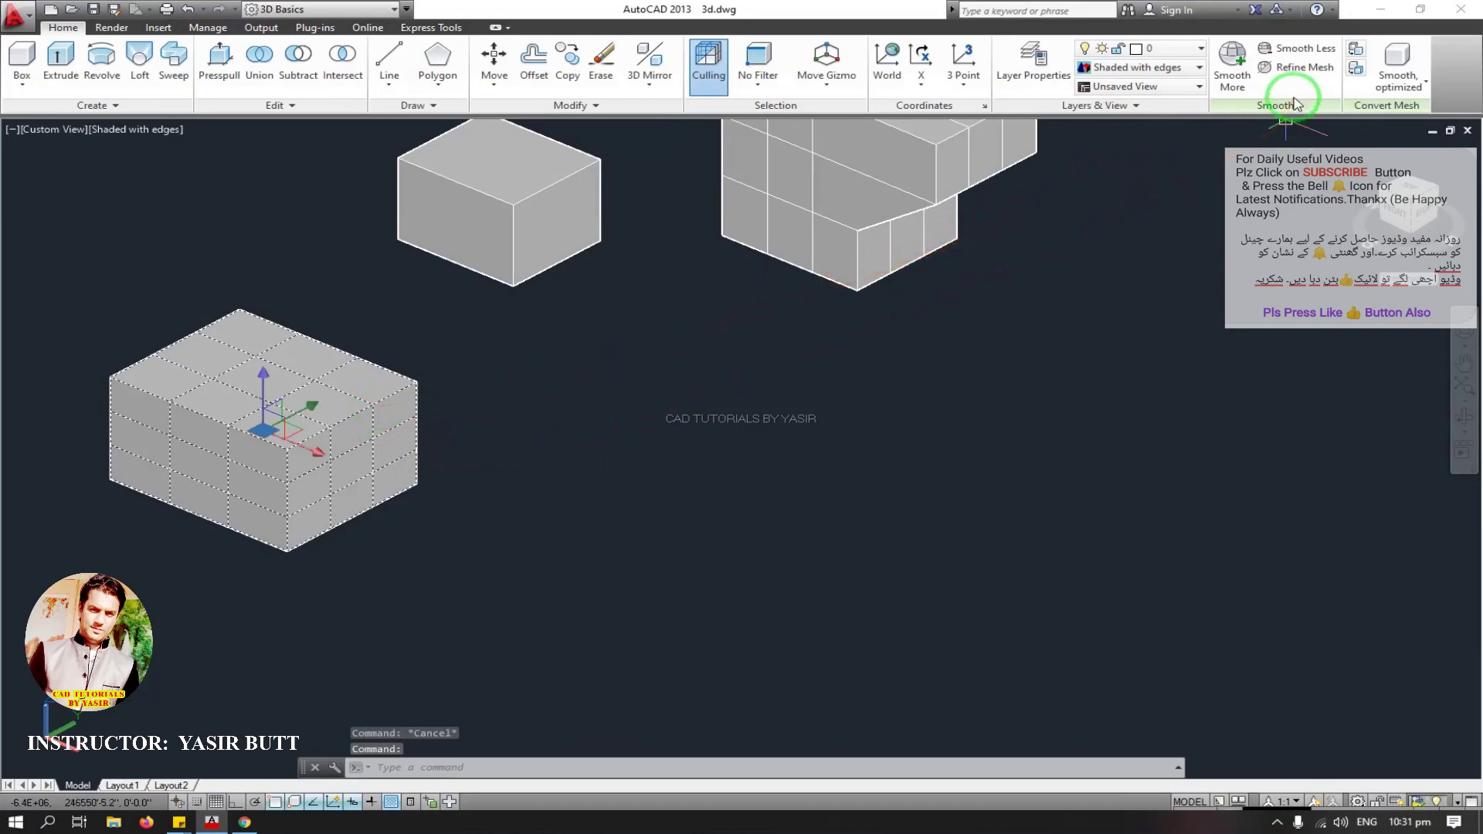
key("Escape")
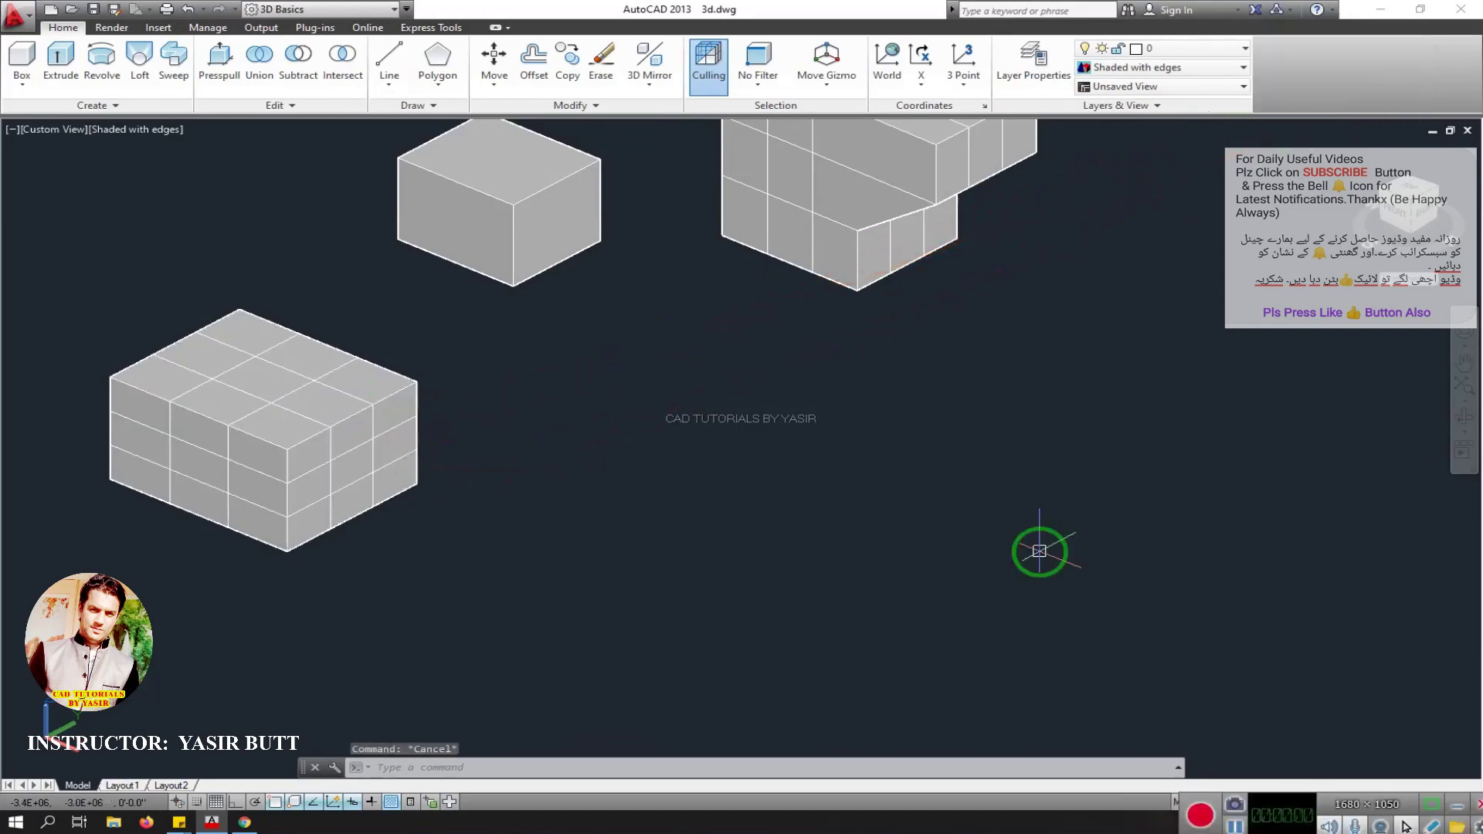
key("alt")
key("alt")
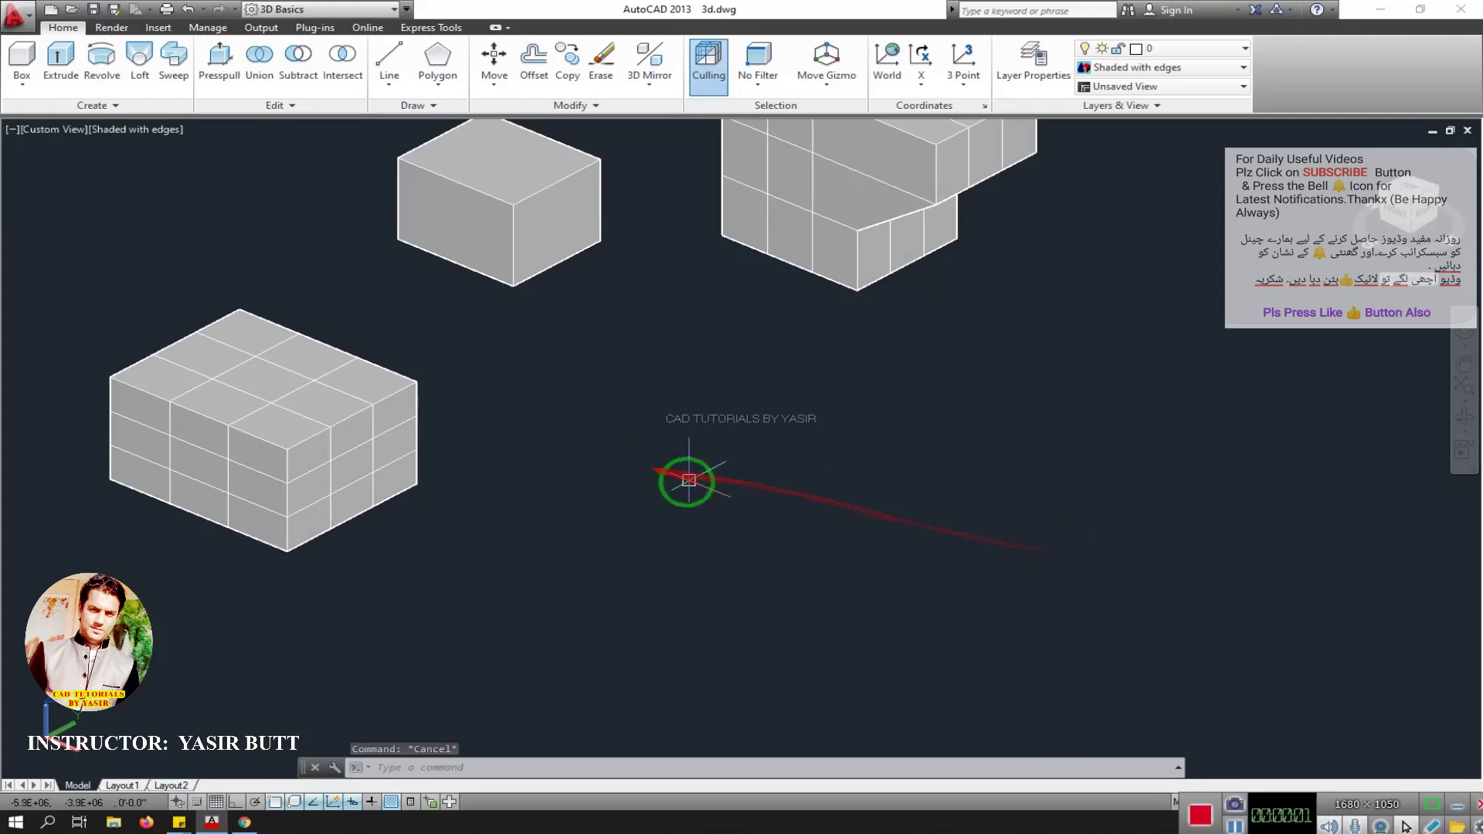
Step: Delete the solid box between the two mesh boxes
middle_click_drag(448, 483, 396, 482)
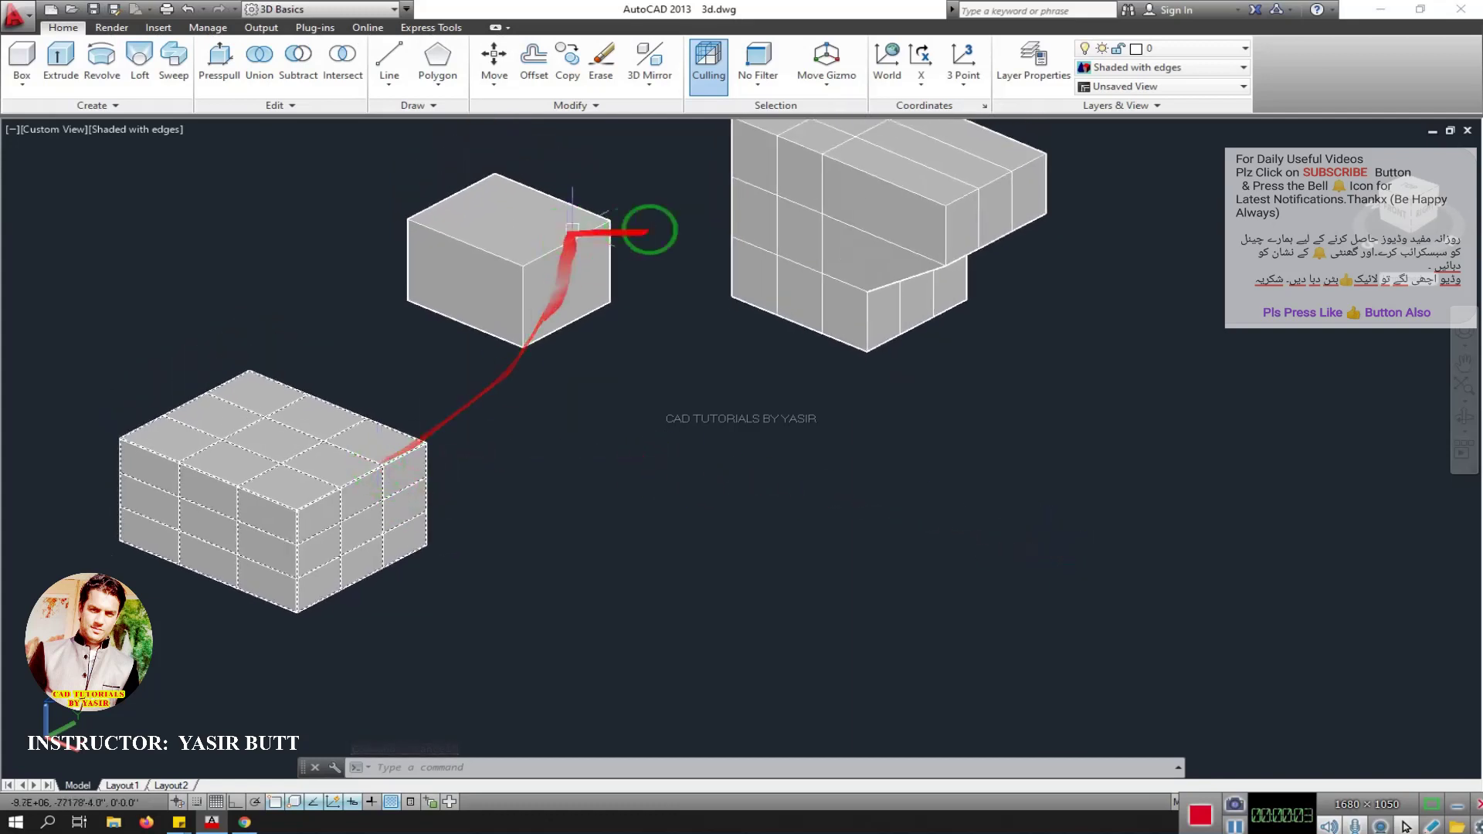
left_click(555, 253)
key("Delete")
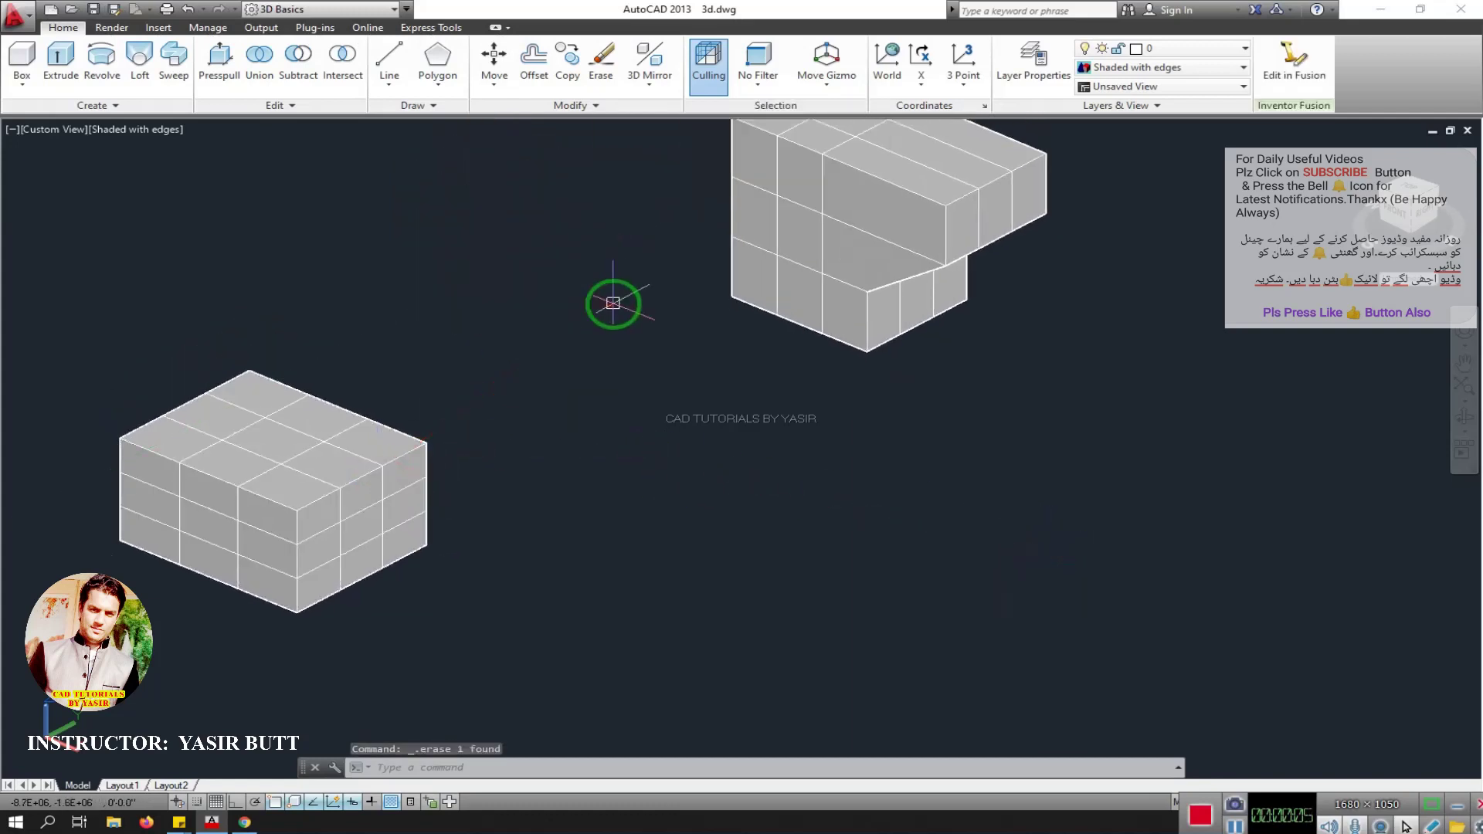
Step: Select the new mesh box and check the smoothness setting in its properties
middle_click_drag(626, 302, 589, 357)
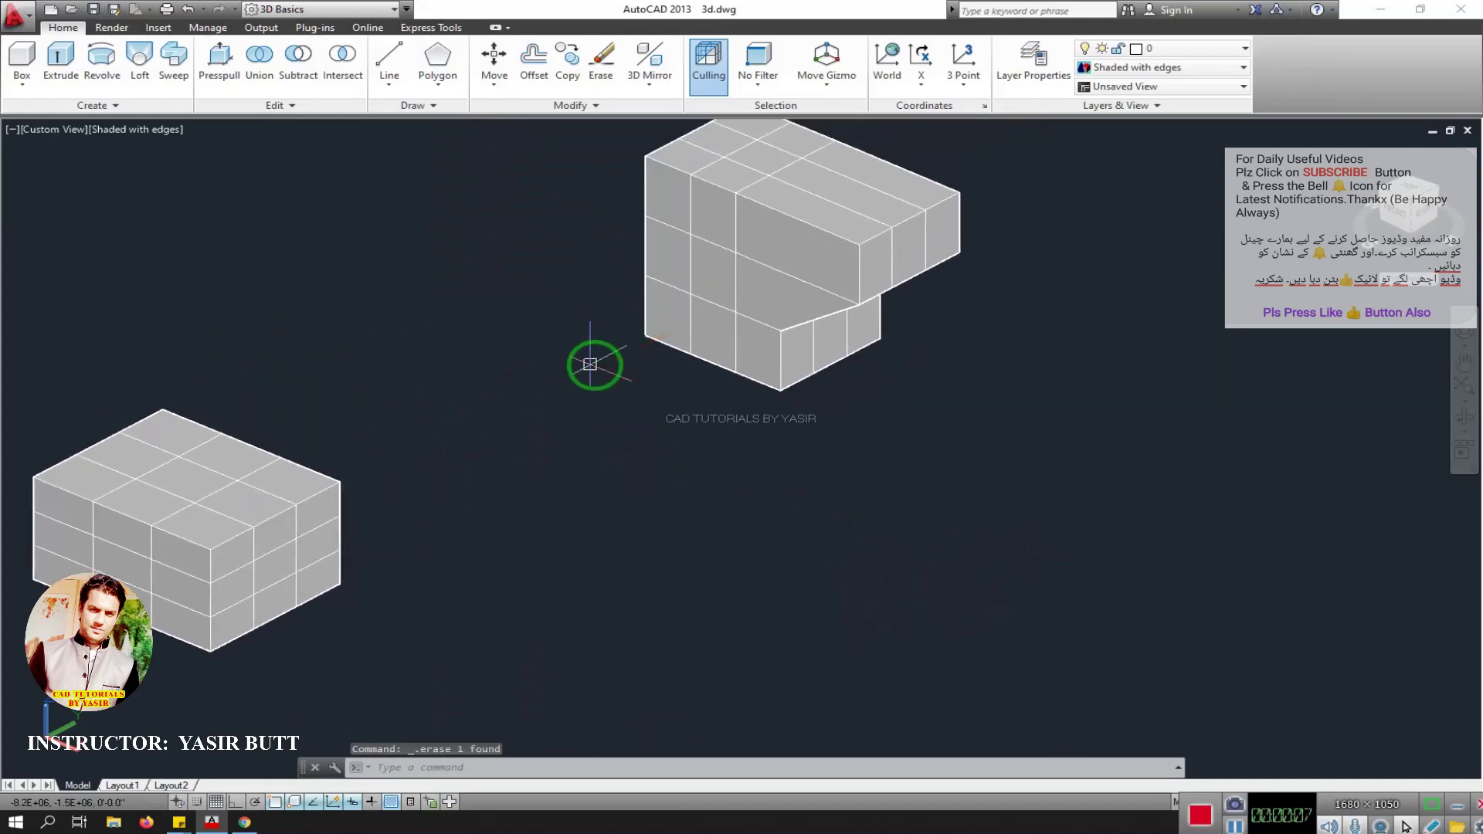
double_click(270, 519)
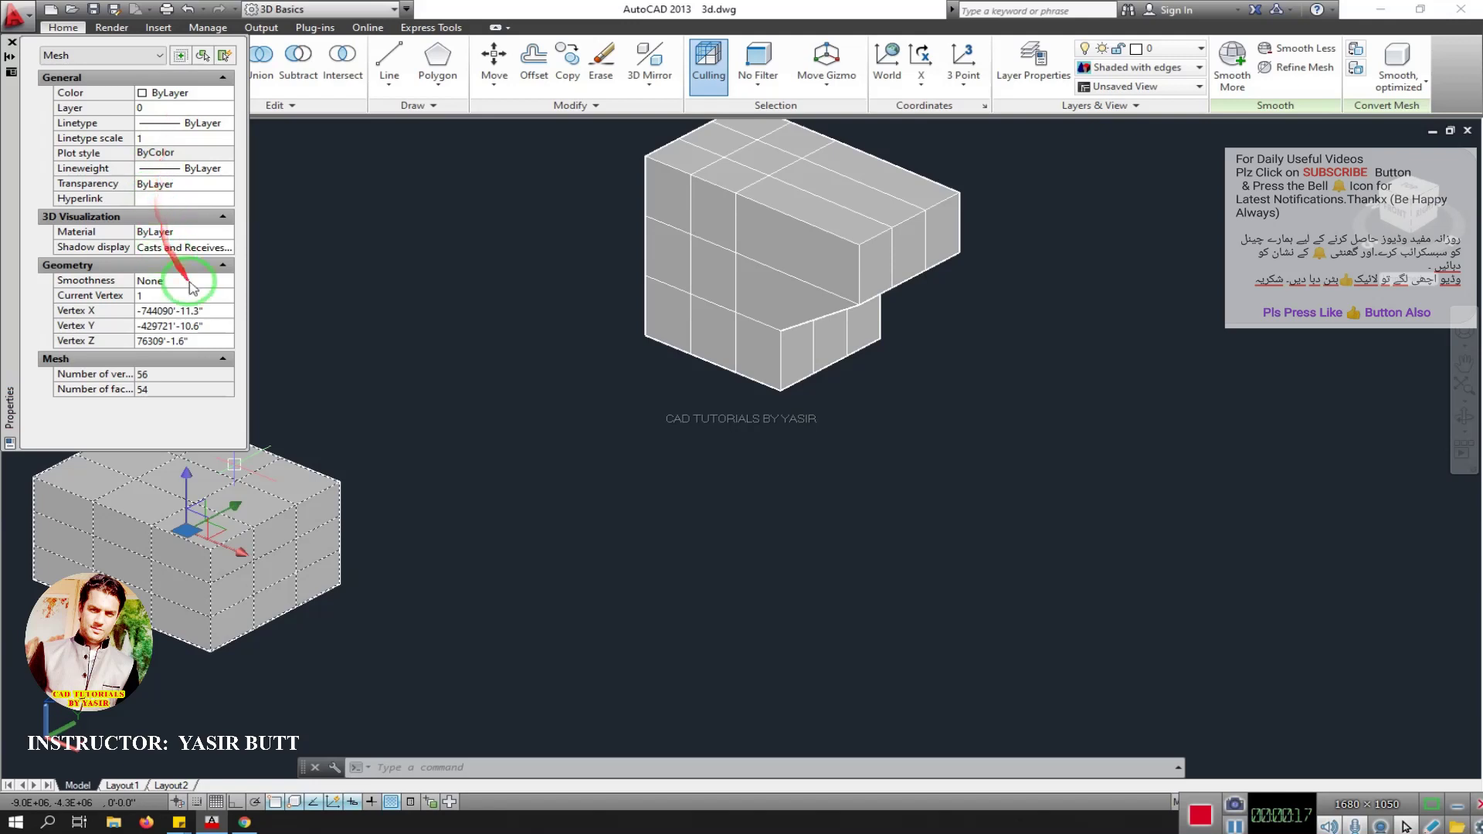
left_click(12, 43)
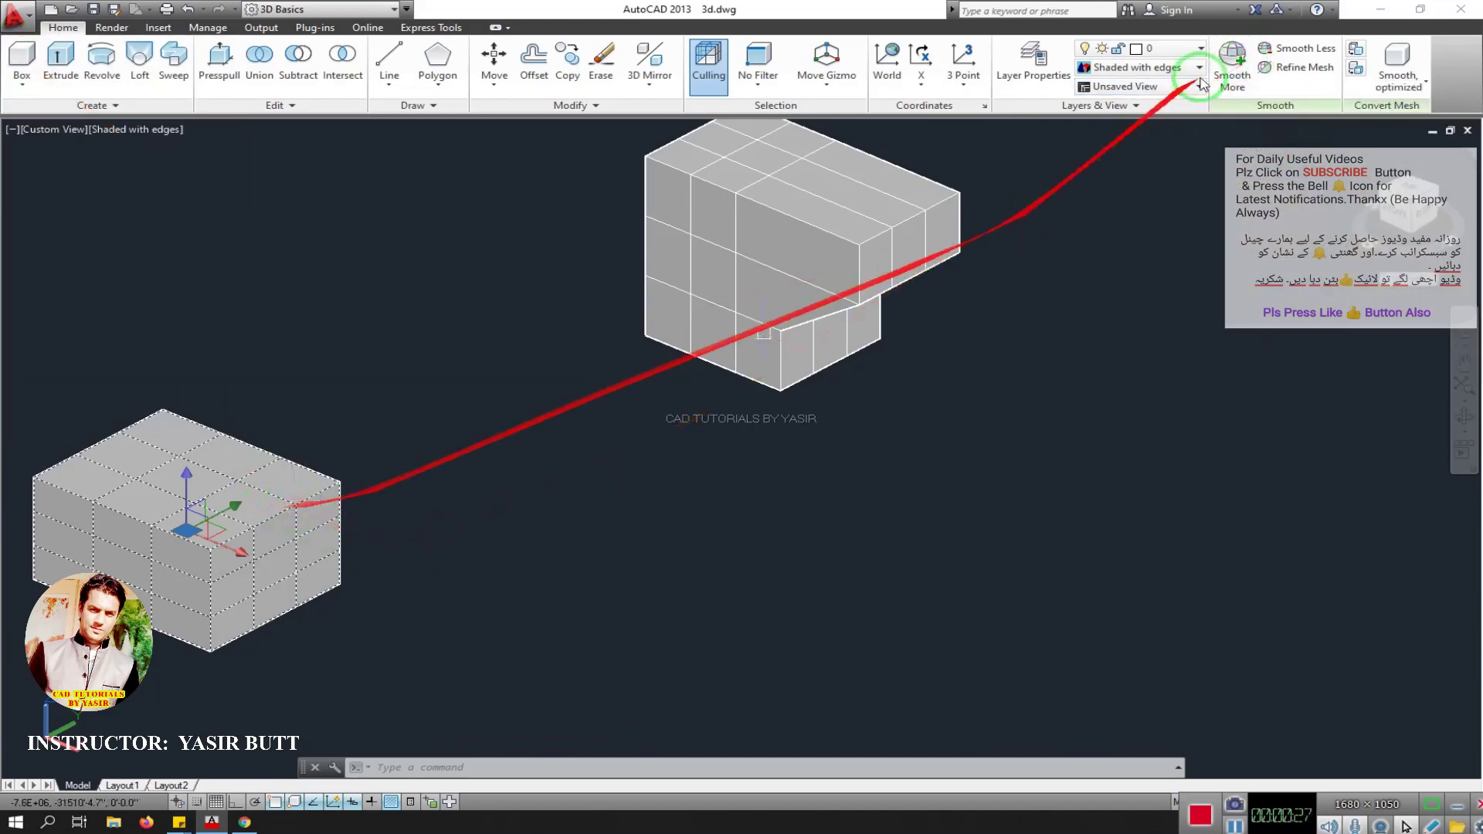
Step: Increase the new mesh box's smoothness level by level with Smooth More until its edges and corners are rounded
left_click(1230, 81)
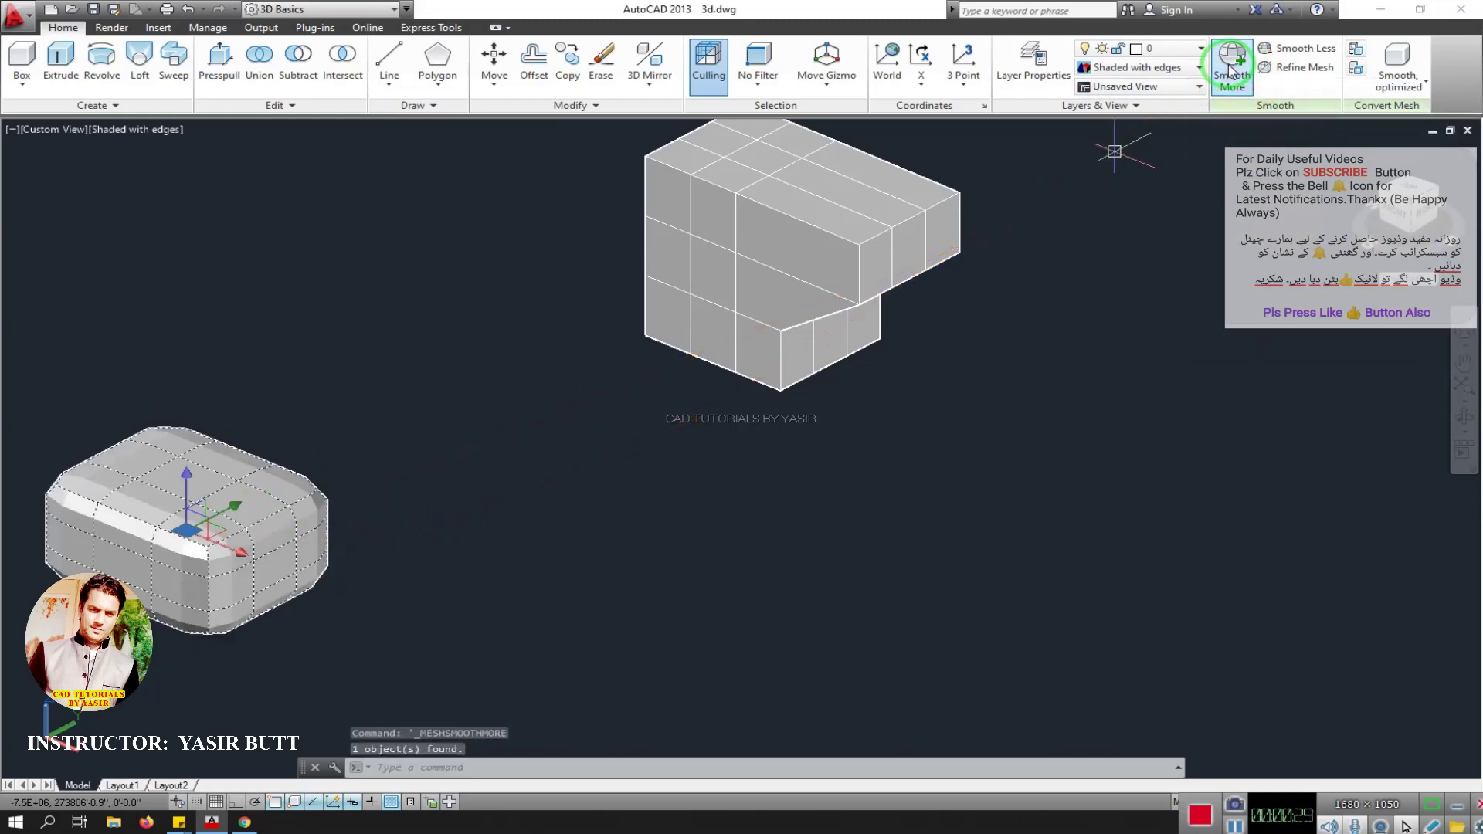
left_click(174, 460)
scroll(116, 533, "up", 3)
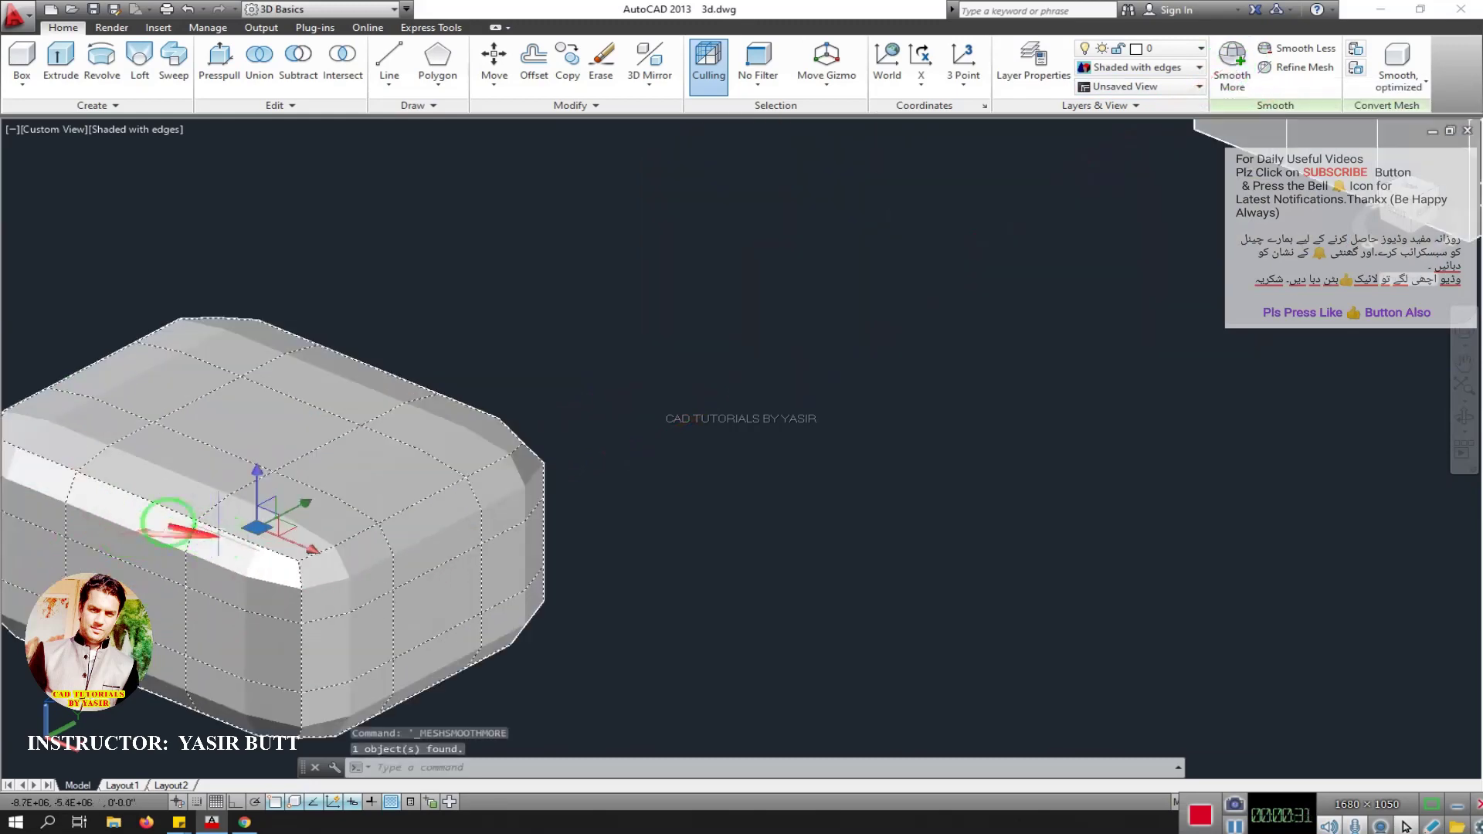
middle_click_drag(346, 488, 896, 387)
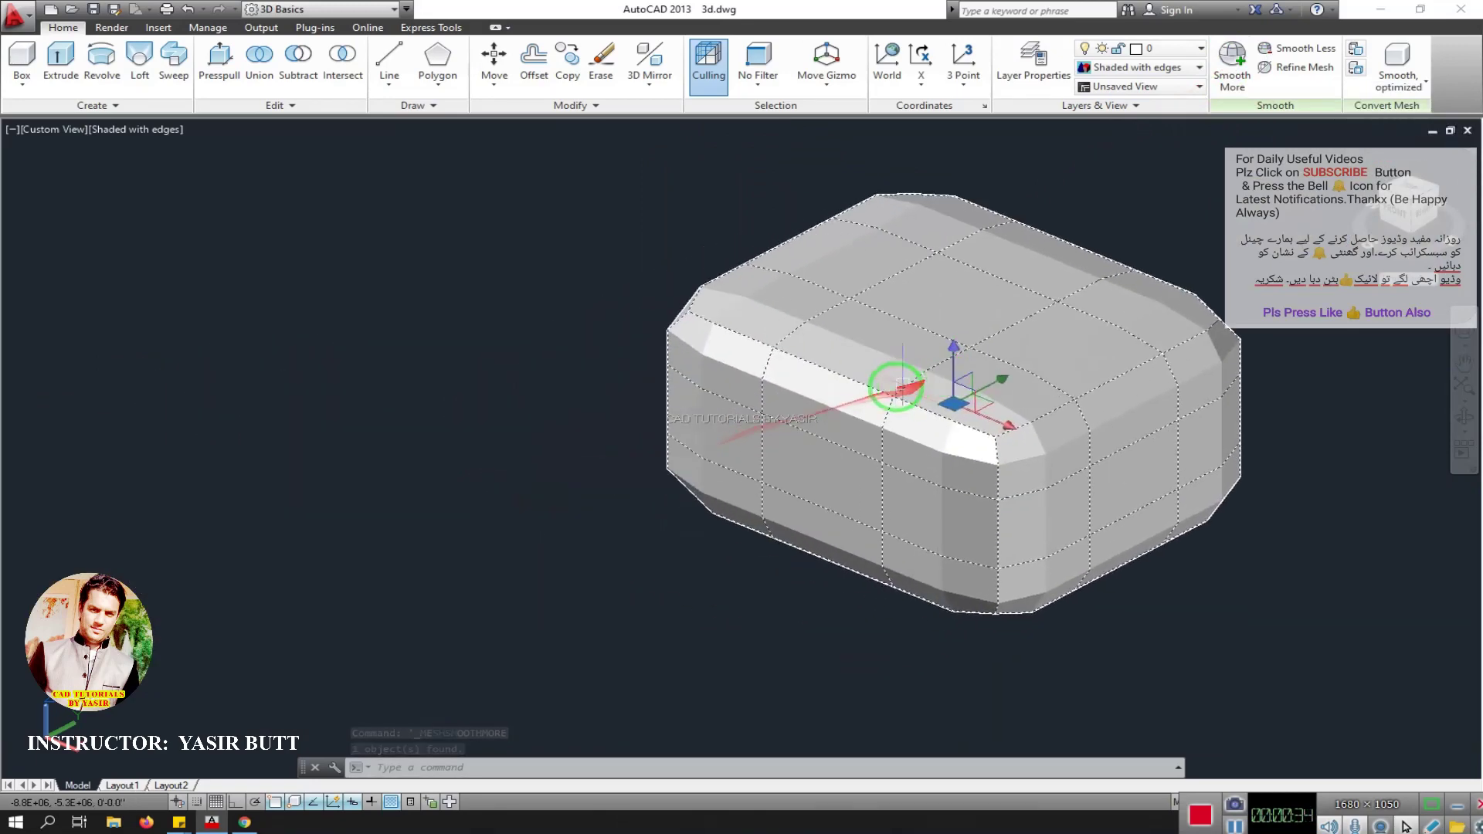
left_click(1240, 68)
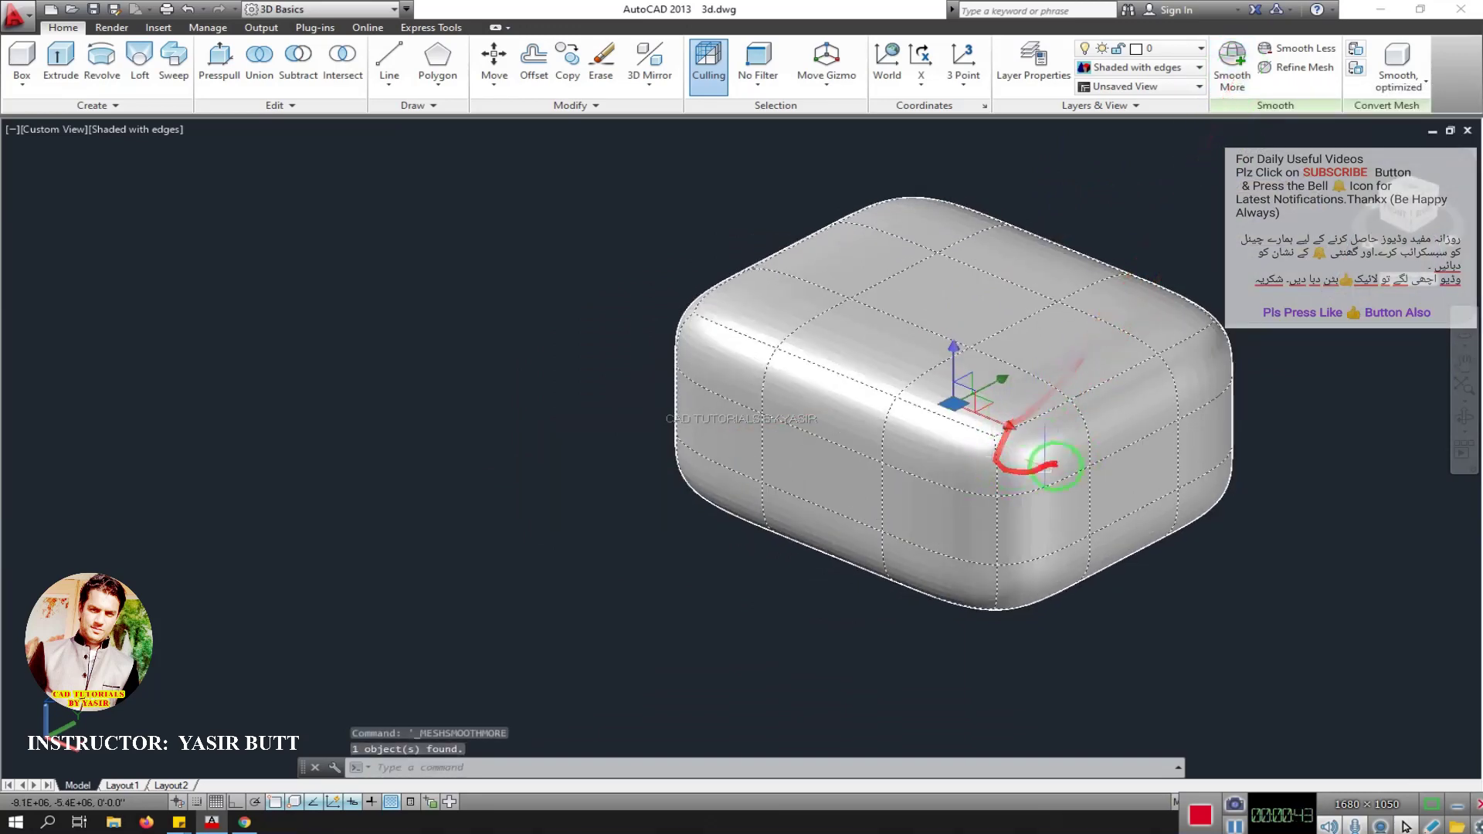
left_click(1233, 60)
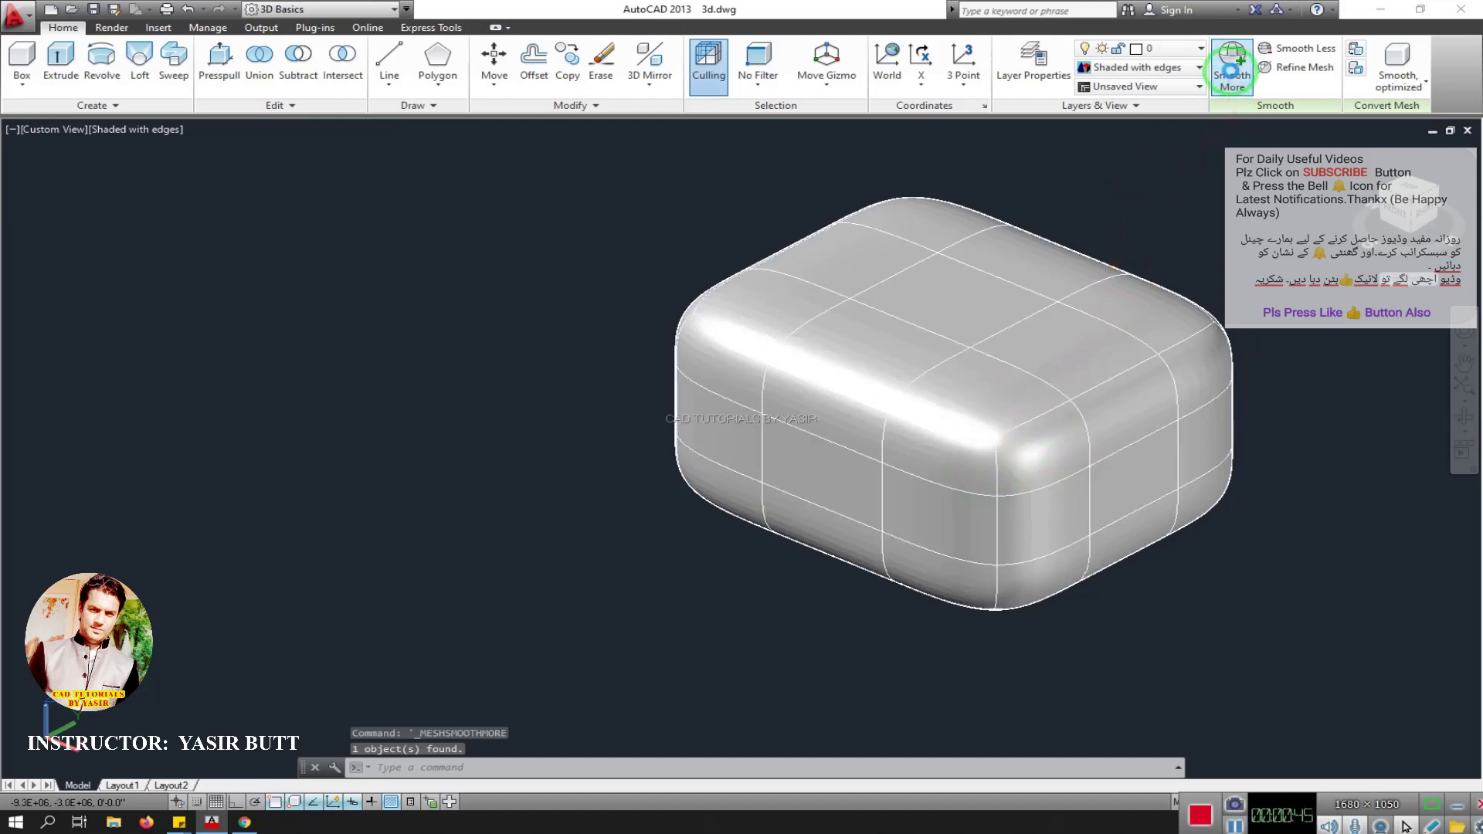
key("Return")
left_click(1233, 60)
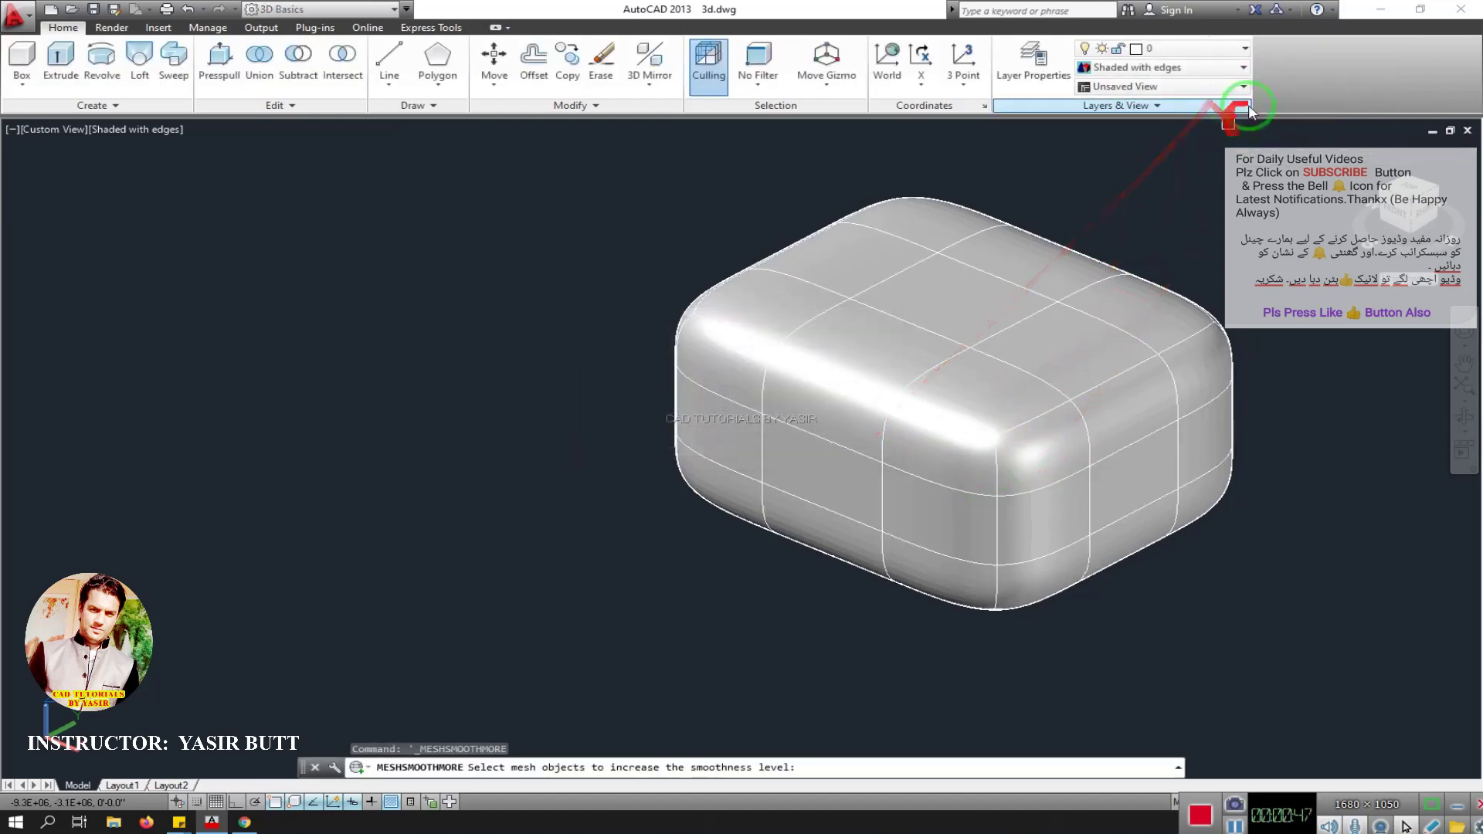
key("Escape")
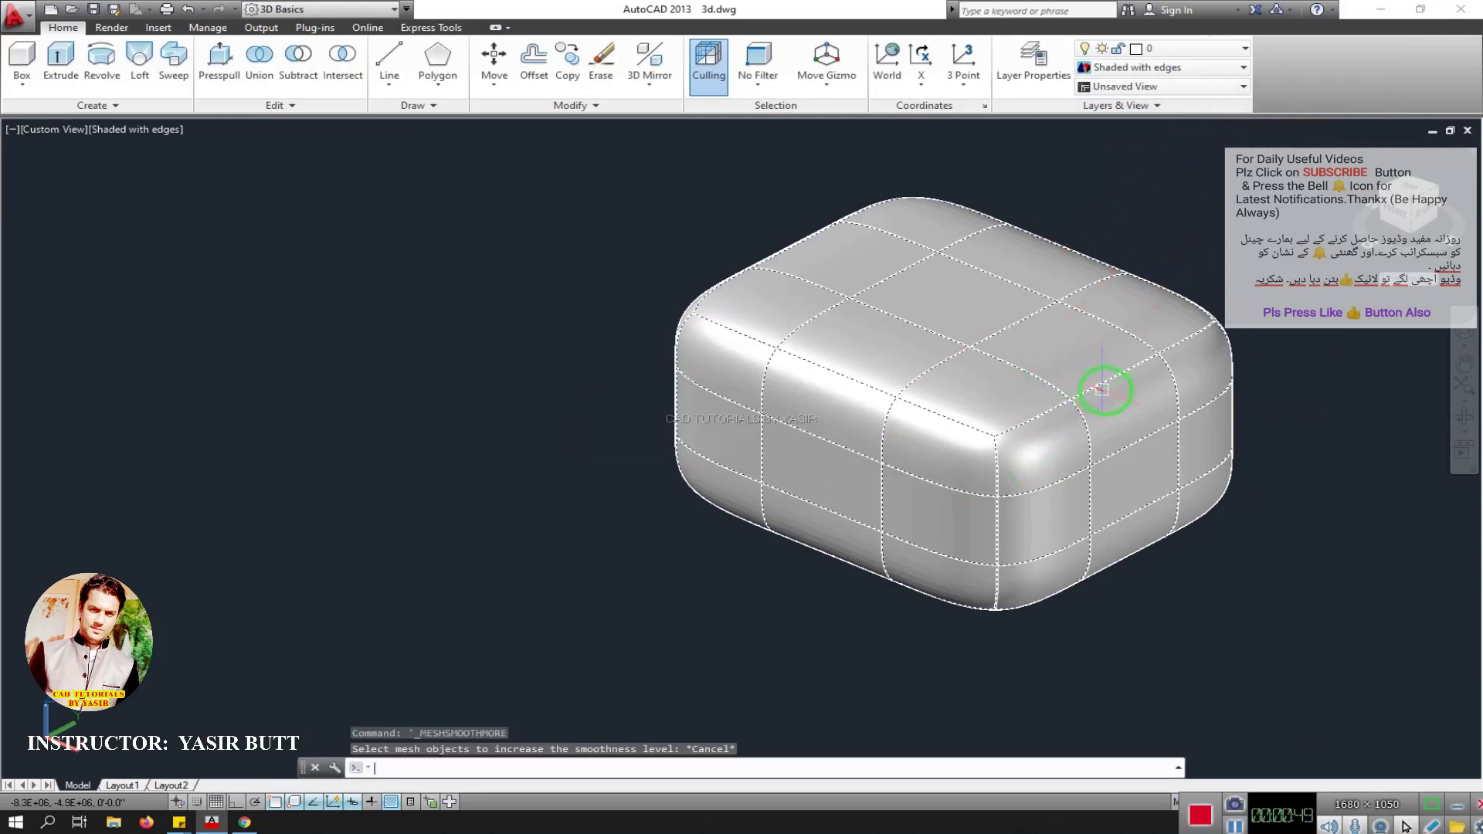
Step: Clear the selection and switch the viewport's visual style to Shaded so the smoothed mesh box displays without edges
key("Escape")
middle_click_drag(1105, 390, 892, 390)
key("Escape")
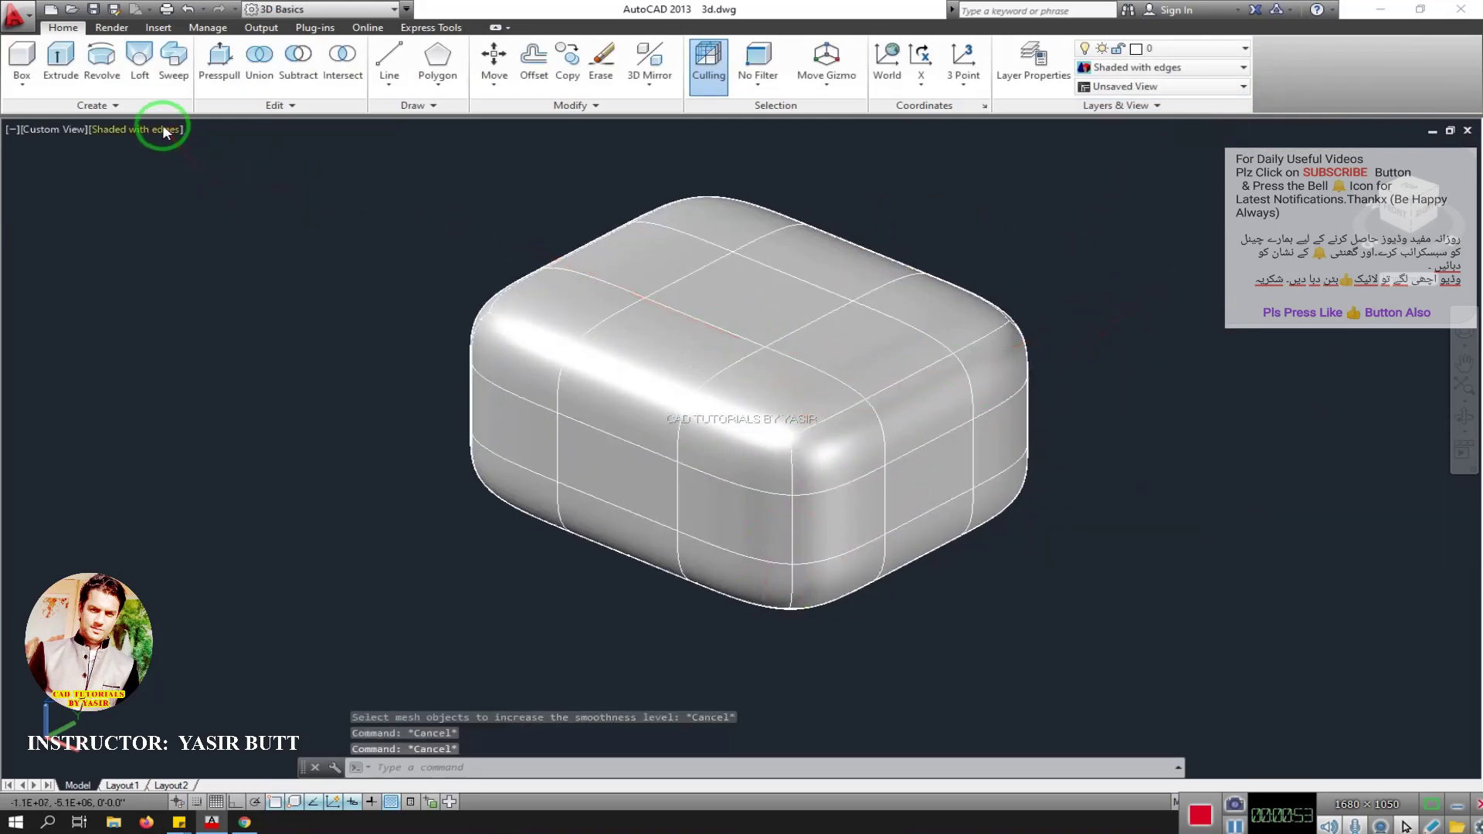
key("Escape")
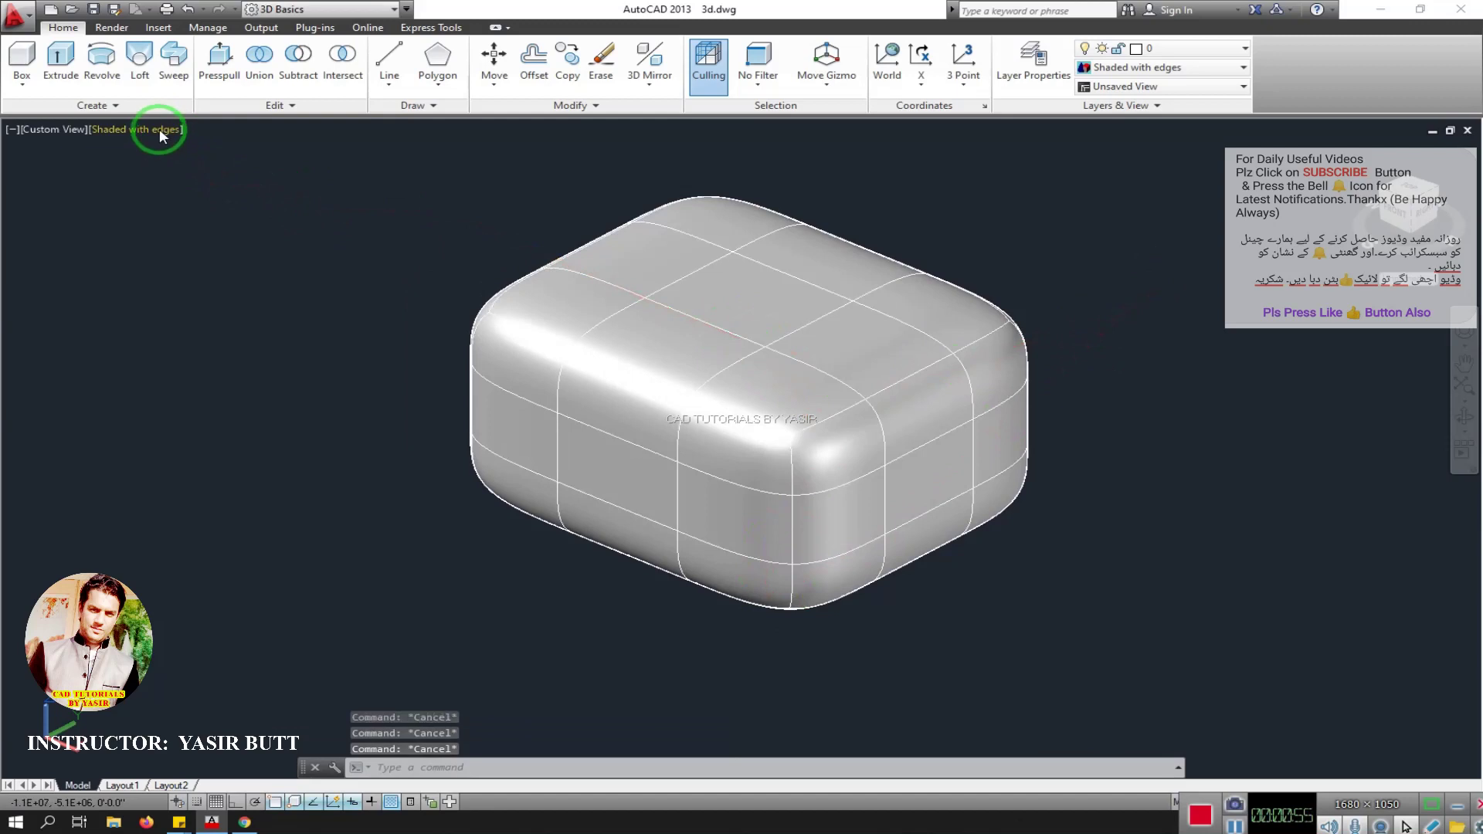
left_click(159, 128)
left_click(199, 240)
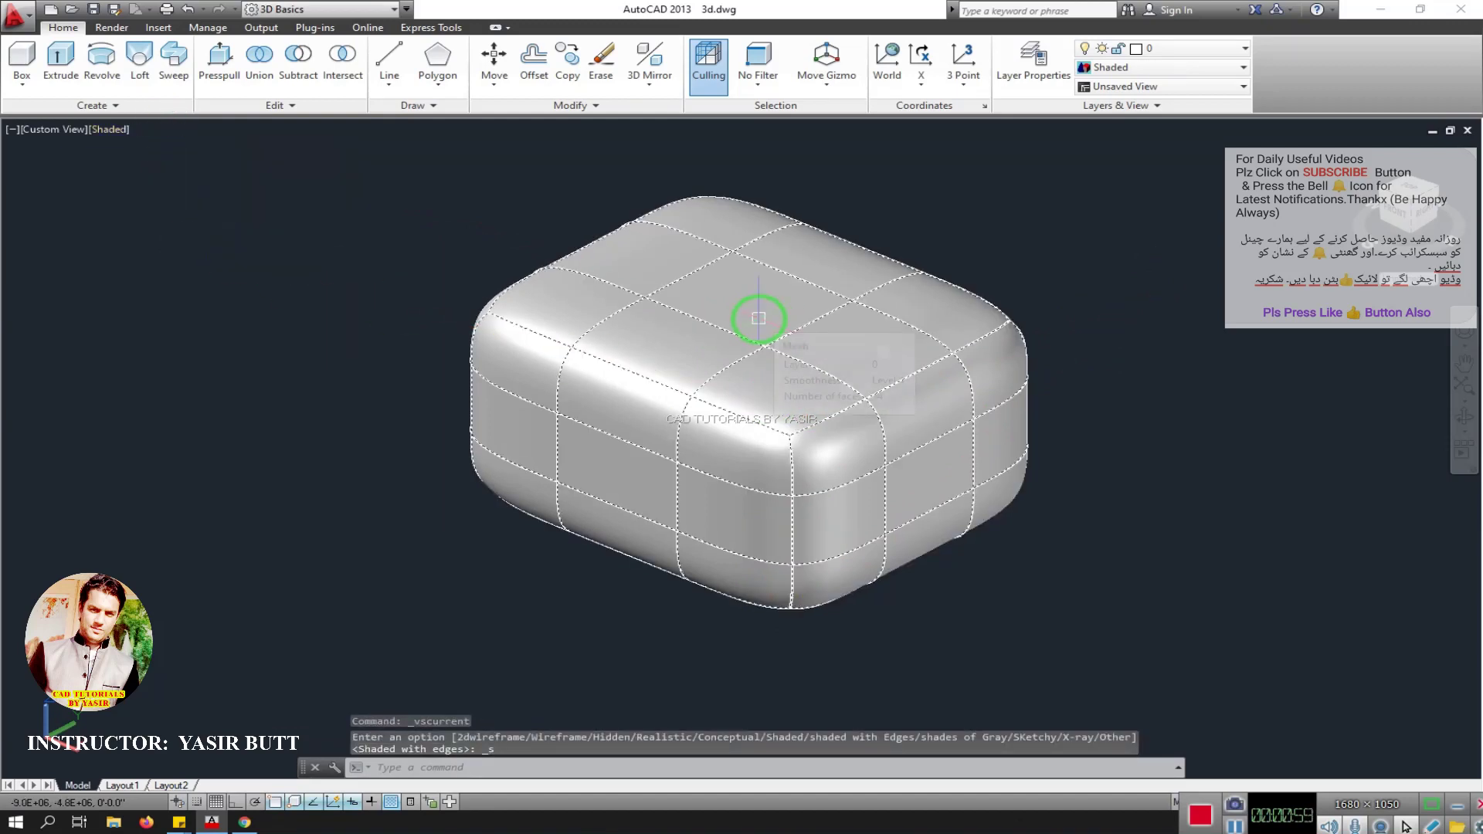
key("Escape")
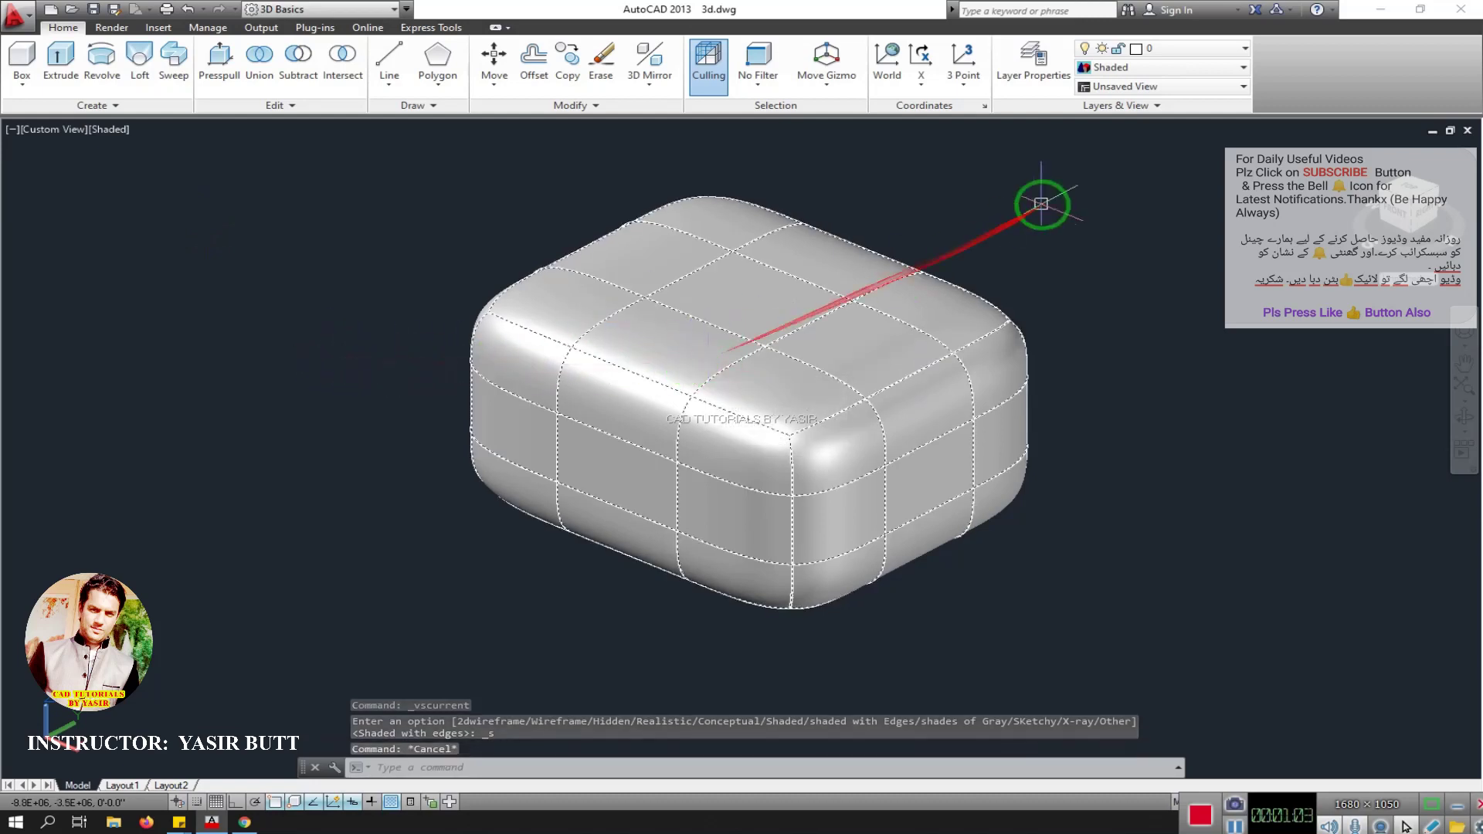
middle_click_drag(1152, 245, 960, 222)
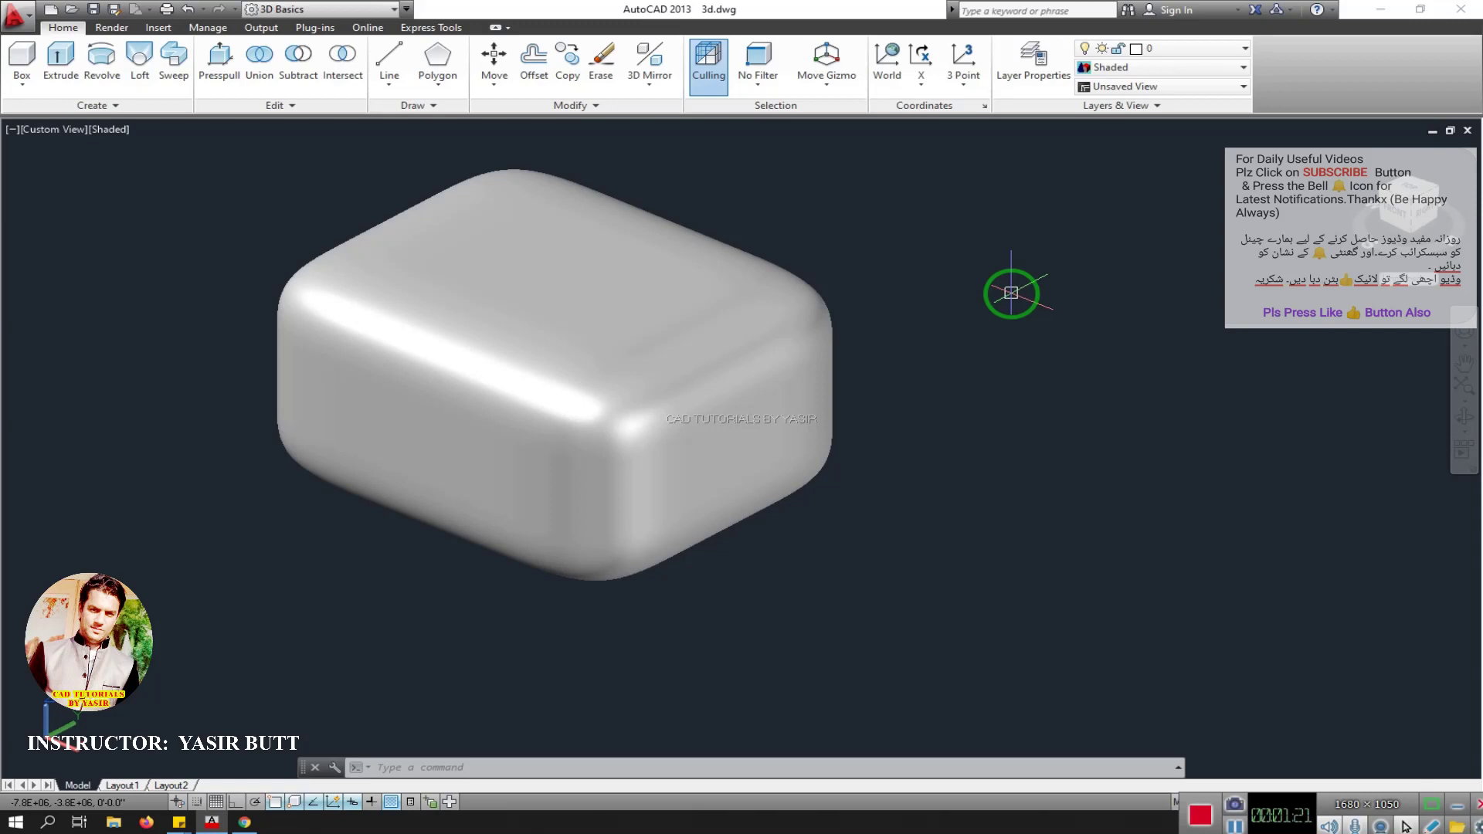
Step: Draw a flat mesh box in the empty space beside the smoothed mesh box, picking its base corners and a low height freehand
middle_click_drag(1011, 293, 223, 316, "shift")
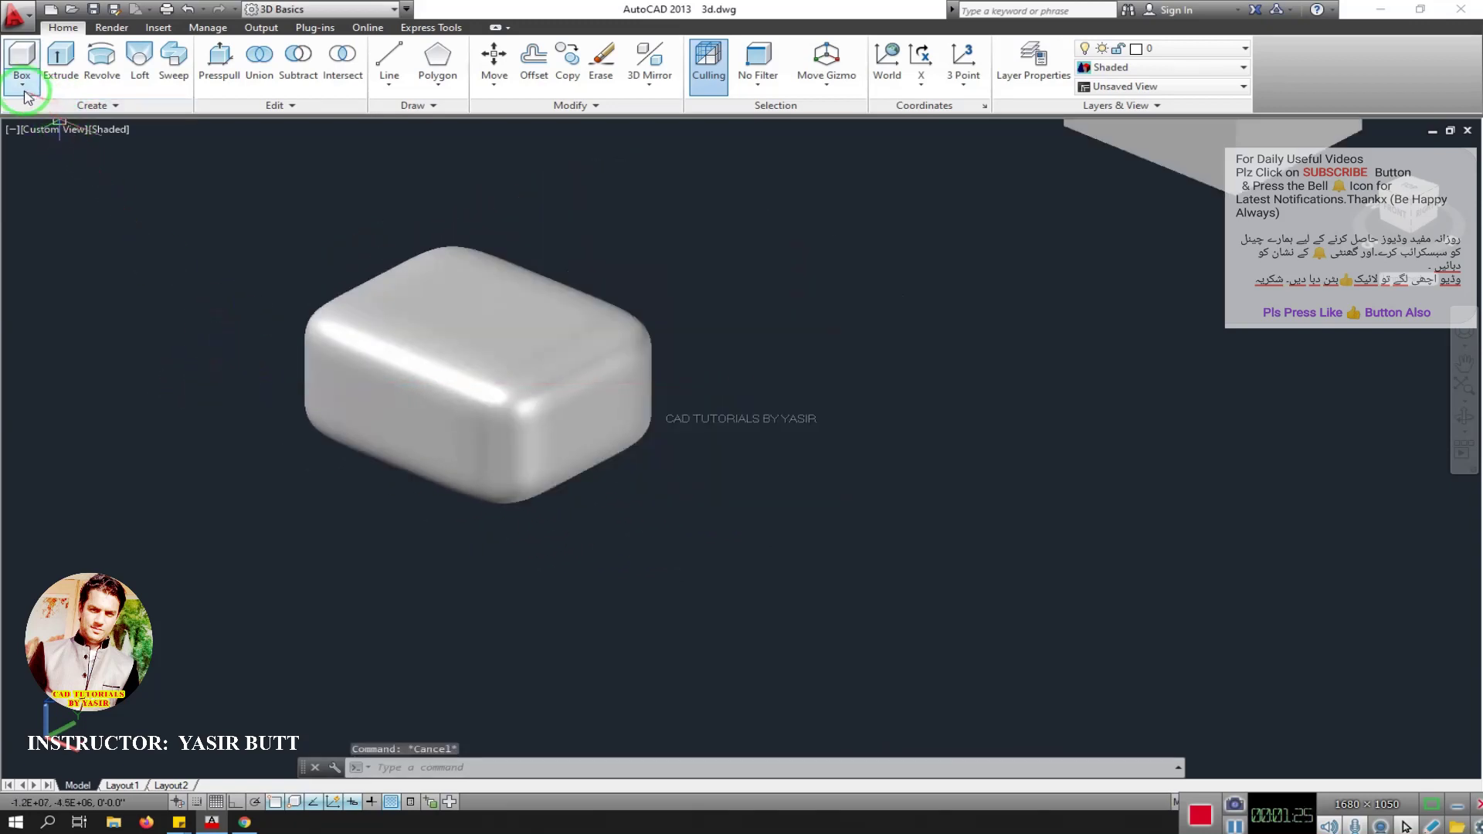
left_click(67, 108)
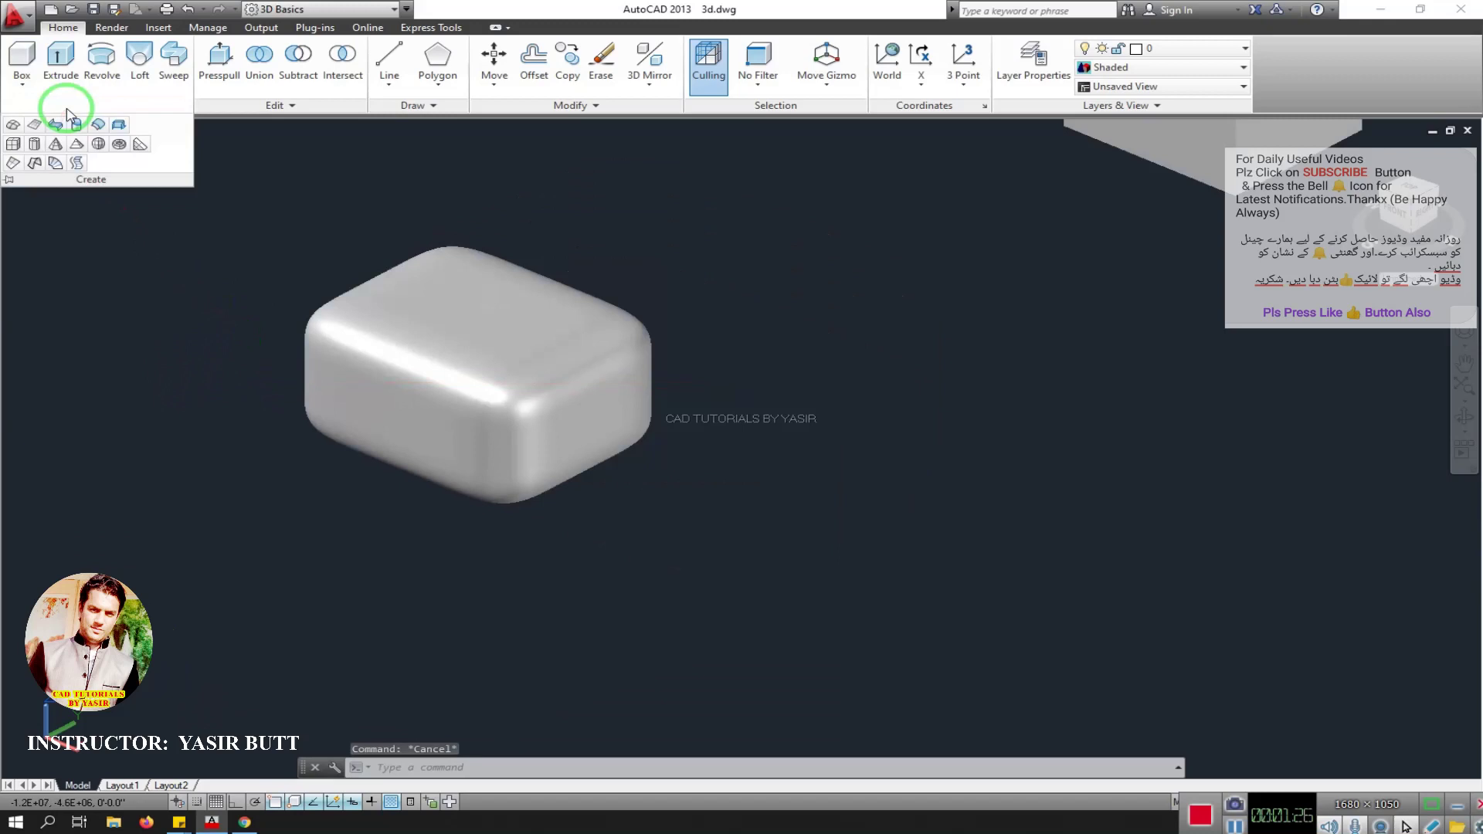
left_click(14, 145)
middle_click_drag(612, 507, 524, 481)
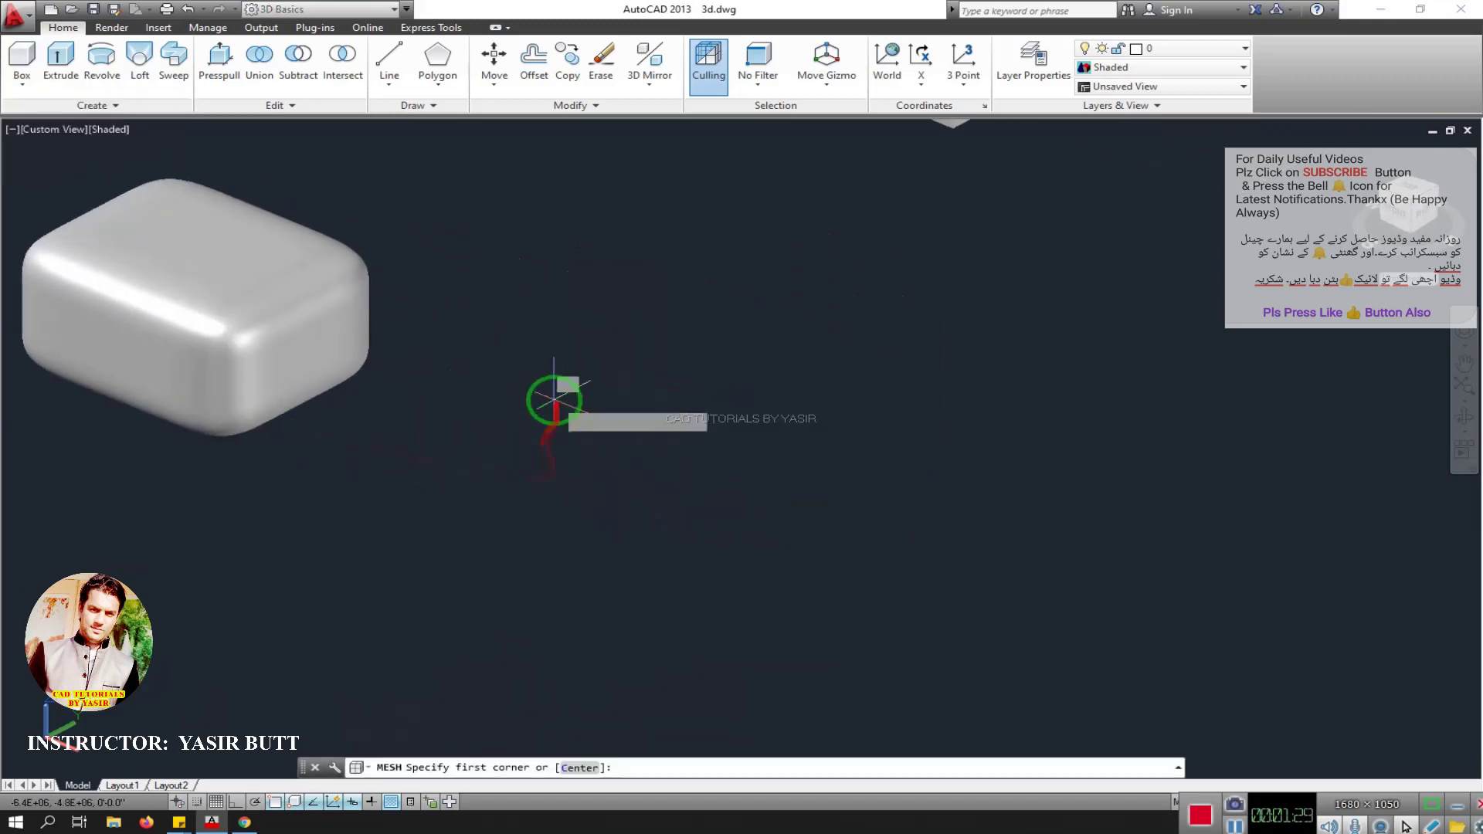
left_click(554, 400)
left_click(601, 583)
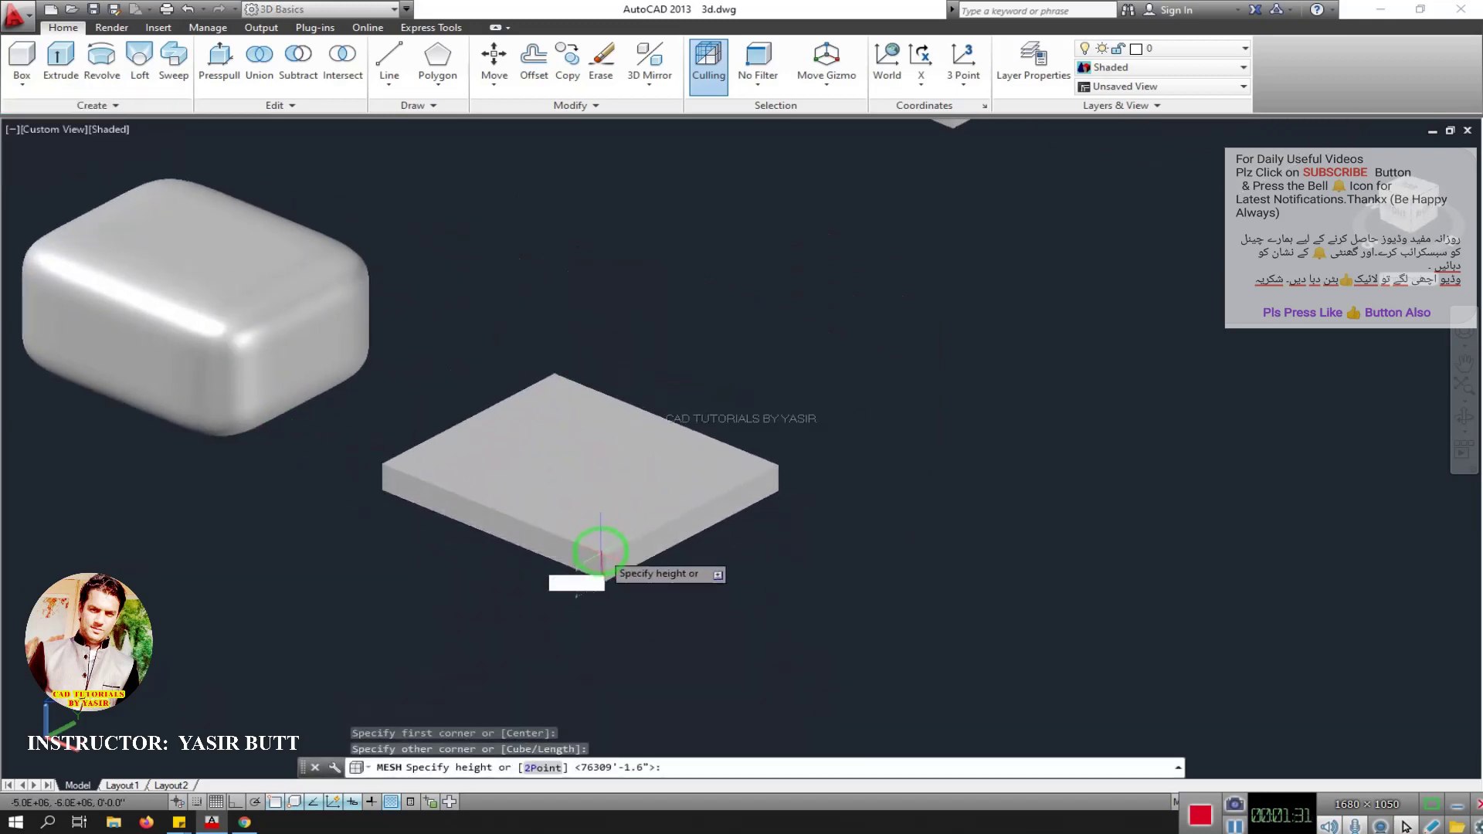
left_click(601, 551)
Step: Select the flat mesh box and raise its smoothness with Smooth More up to the maximum level
middle_click_drag(596, 537, 480, 430)
left_click(494, 448)
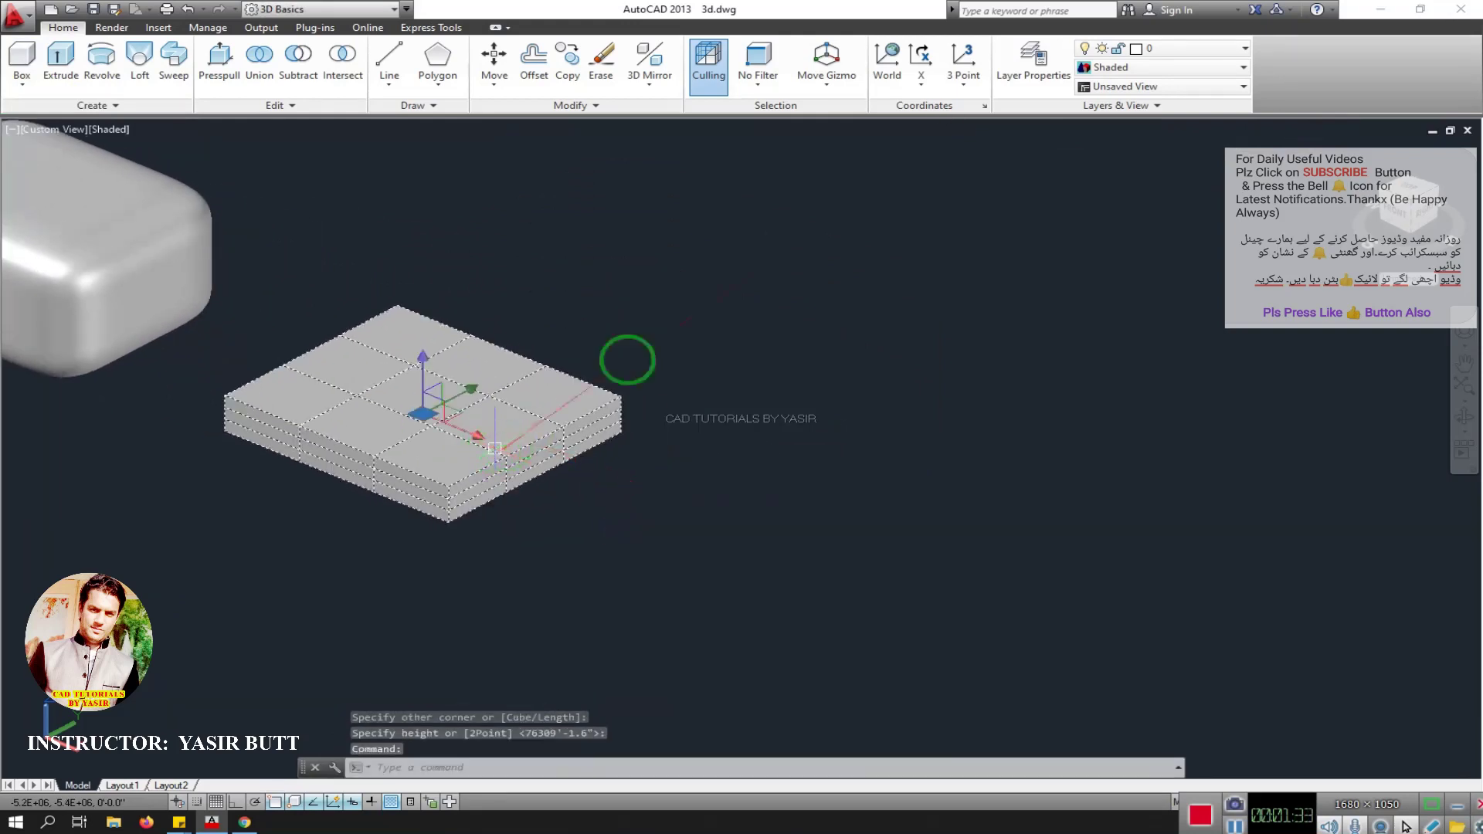
left_click(1230, 63)
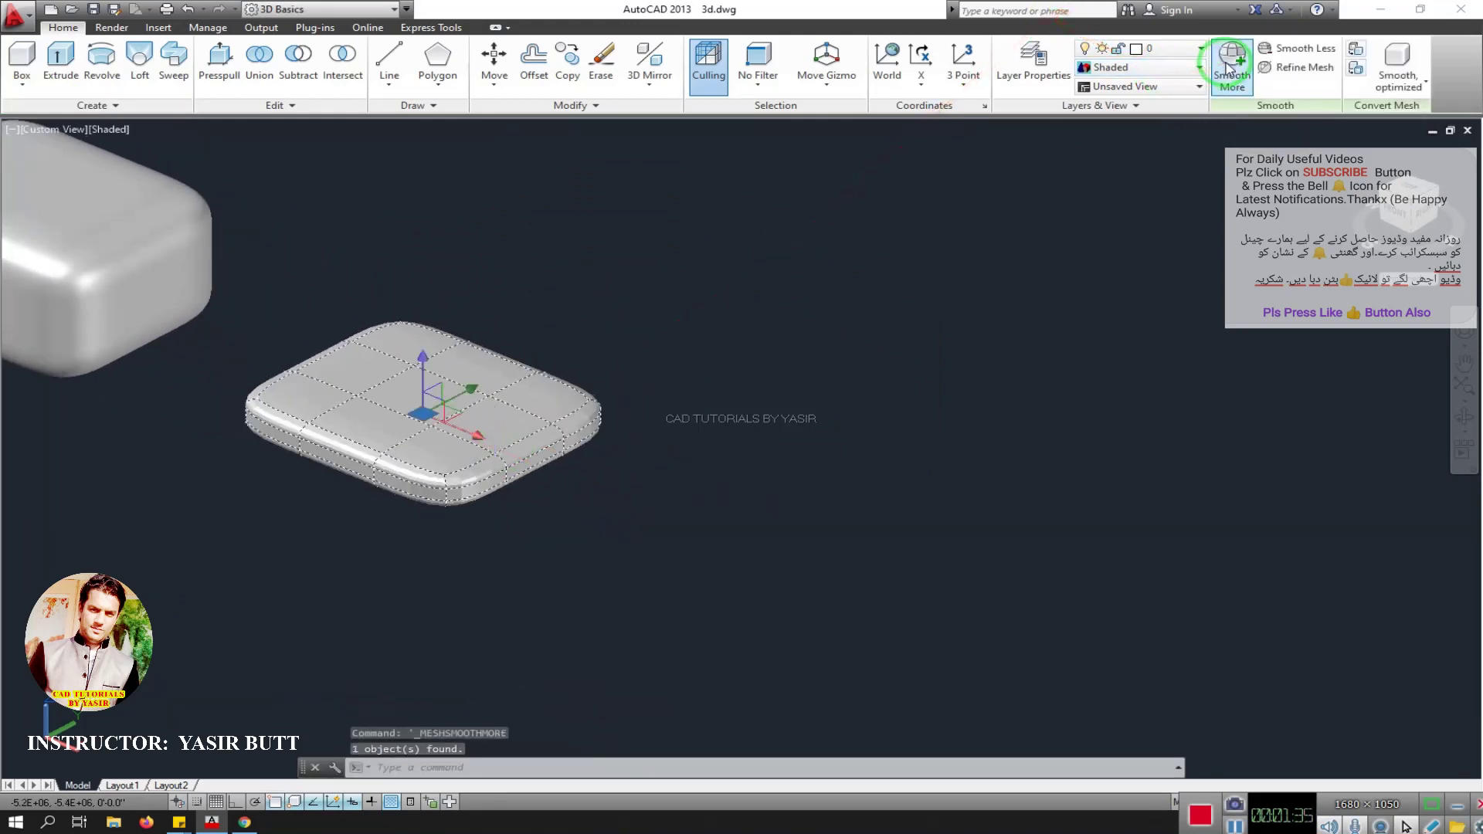
left_click(1231, 66)
left_click(1231, 65)
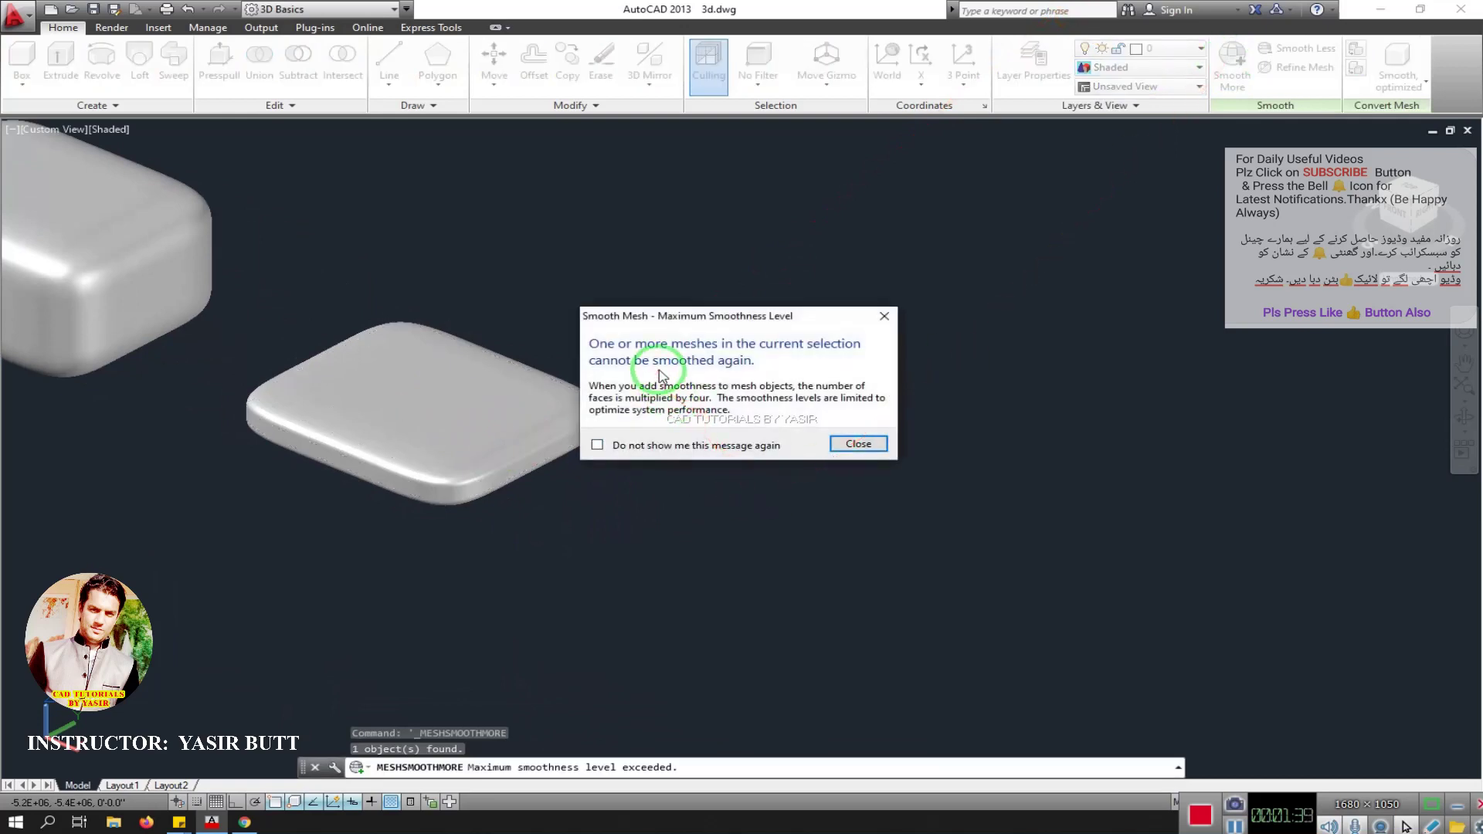
left_click(885, 316)
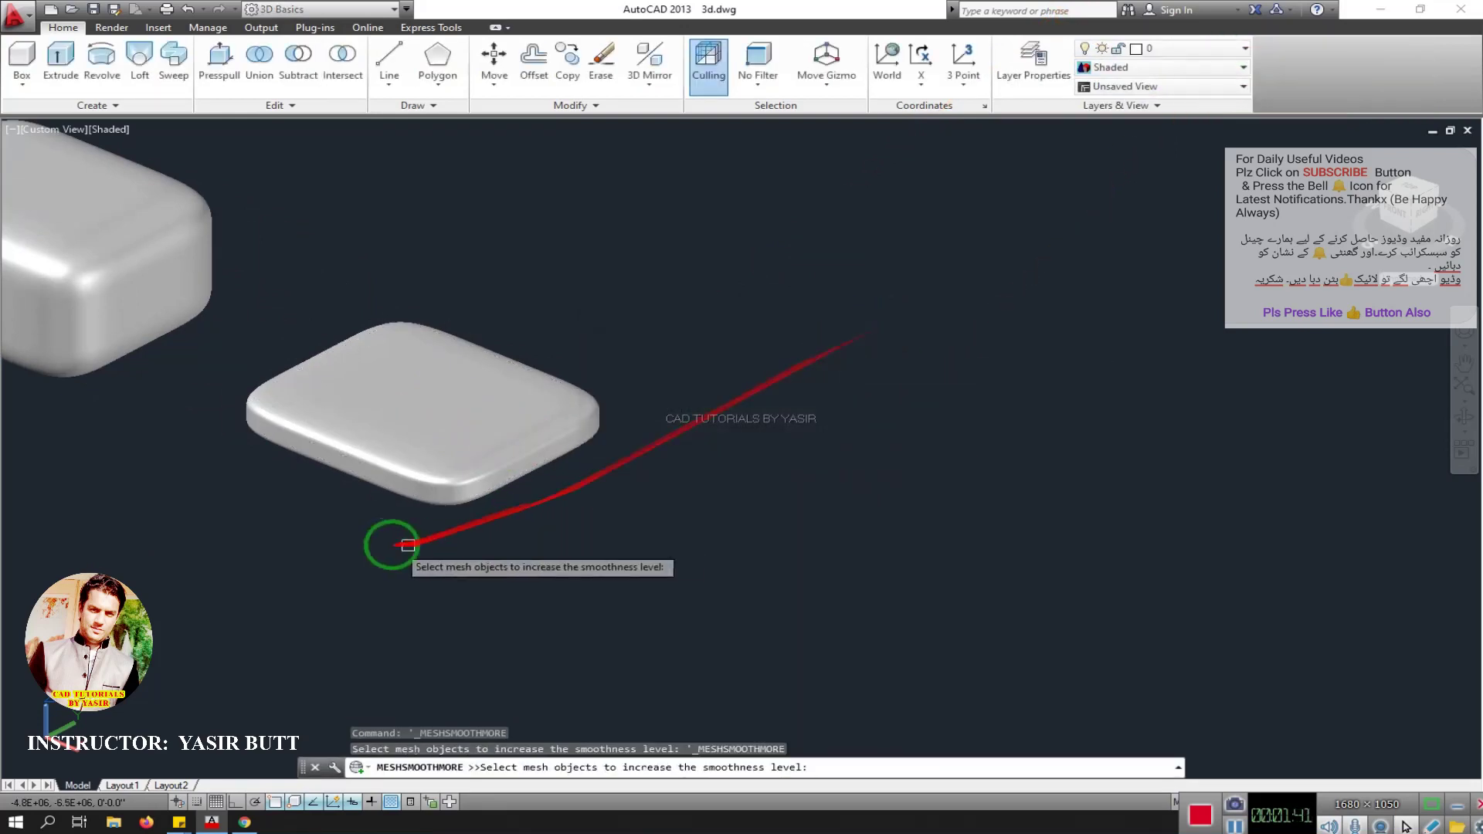
scroll(401, 497, "up", 4)
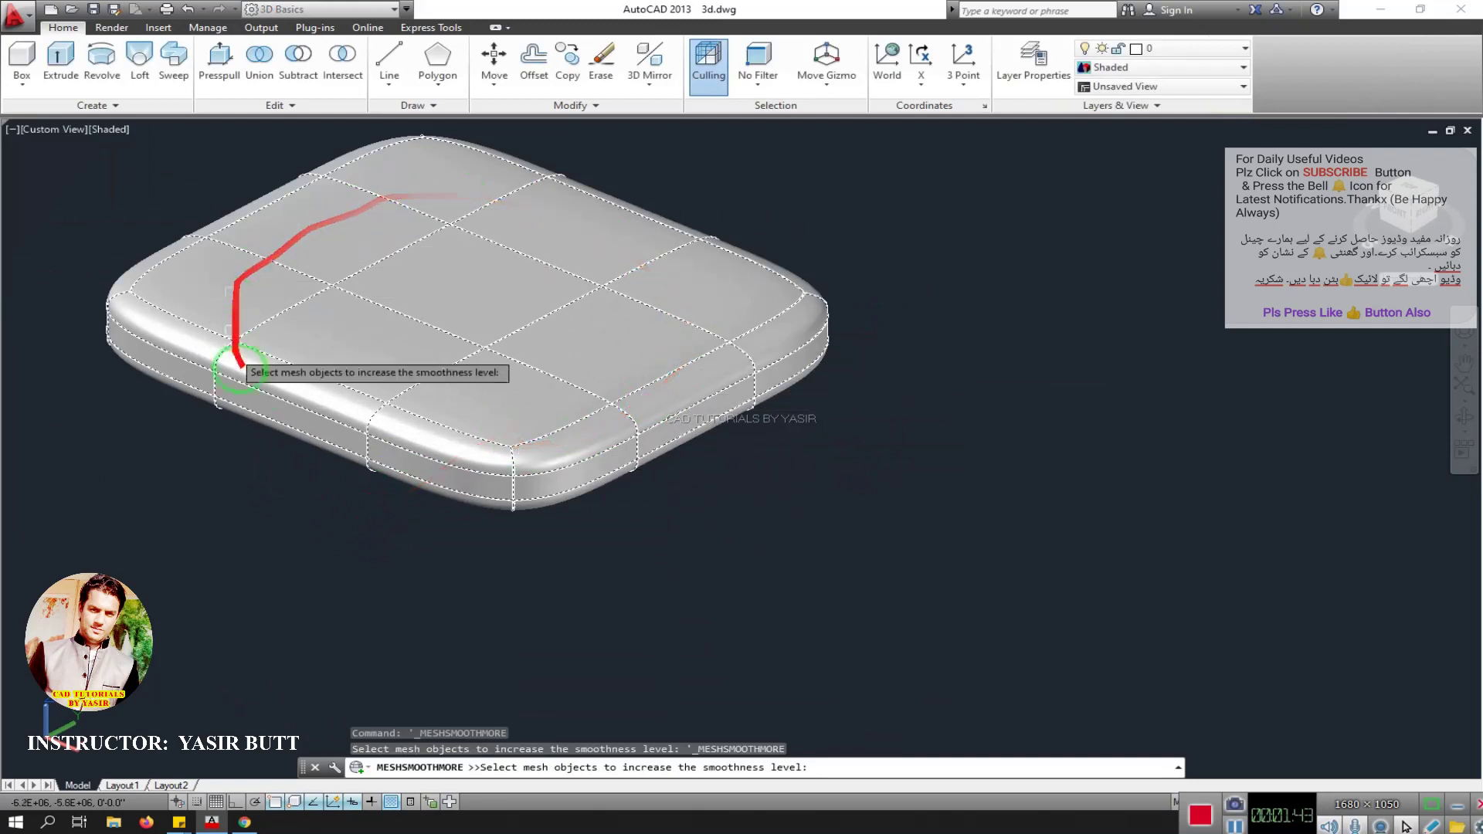
left_click(232, 364)
key("Return")
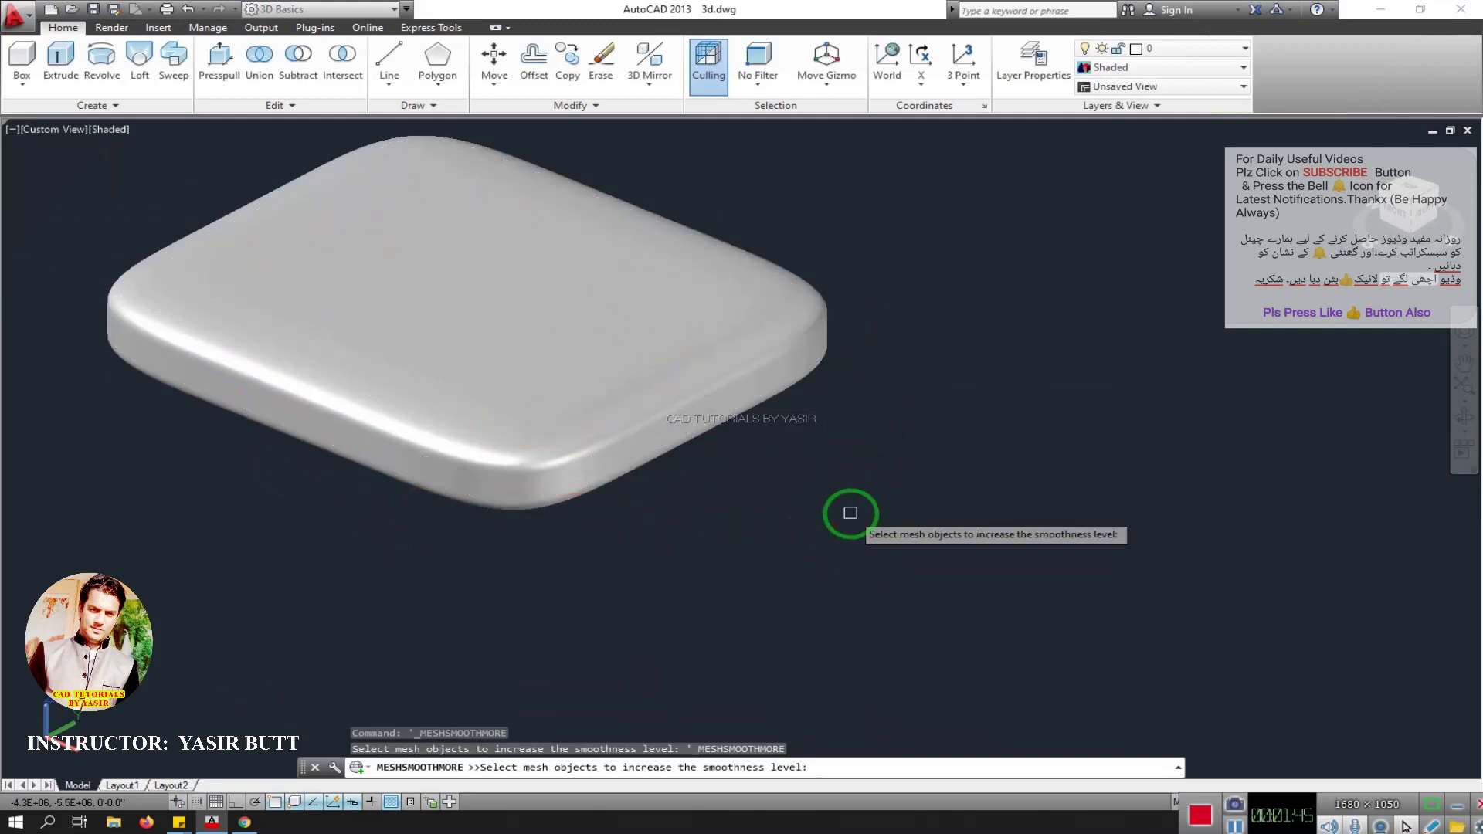
key("Escape")
key("Escape")
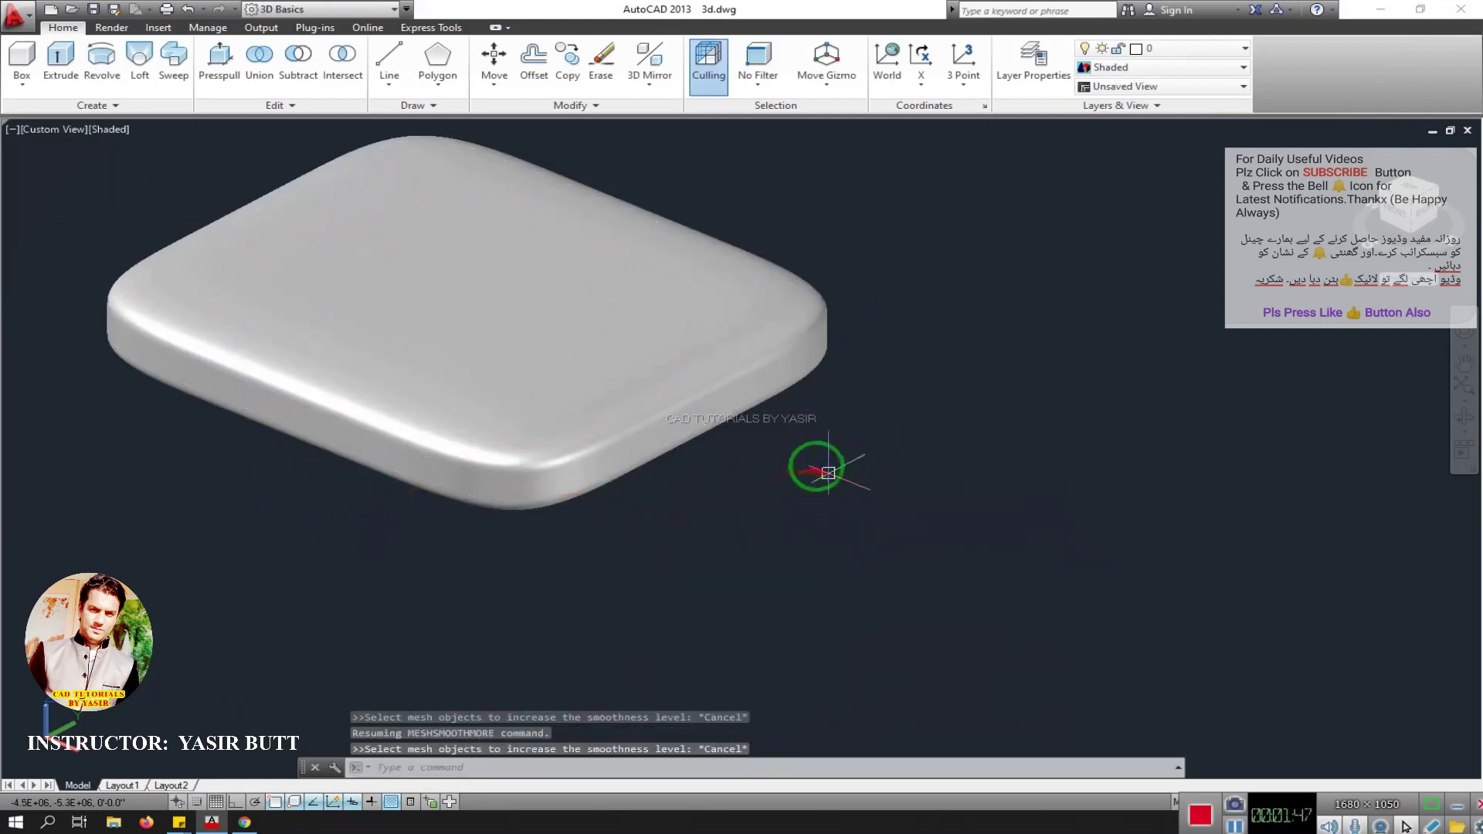
Step: Select the flat mesh box and reduce its smoothness level by level with Smooth Less down to its original sharp-edged shape
left_click(728, 376)
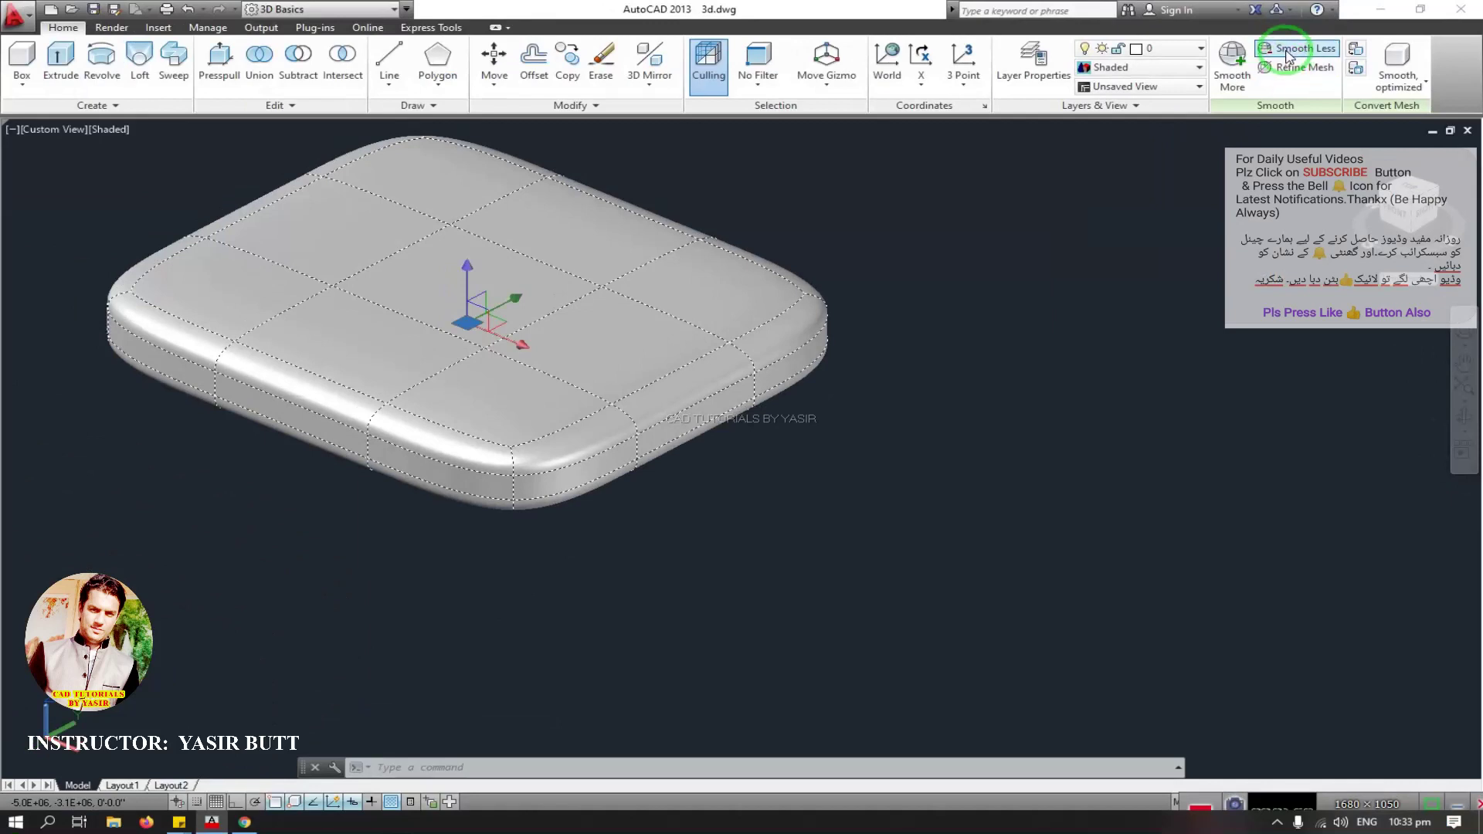
left_click(1286, 54)
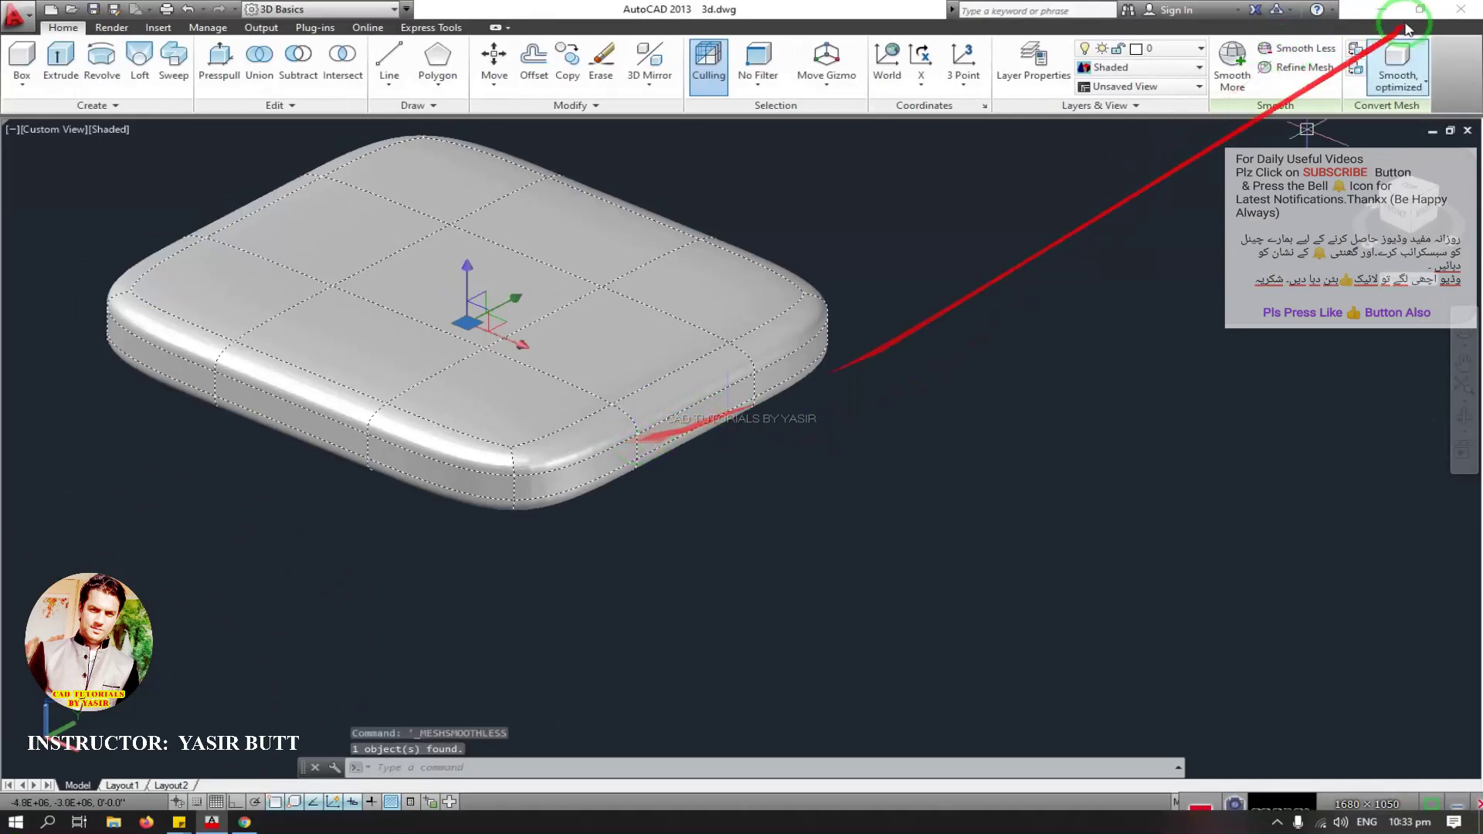
left_click(1286, 51)
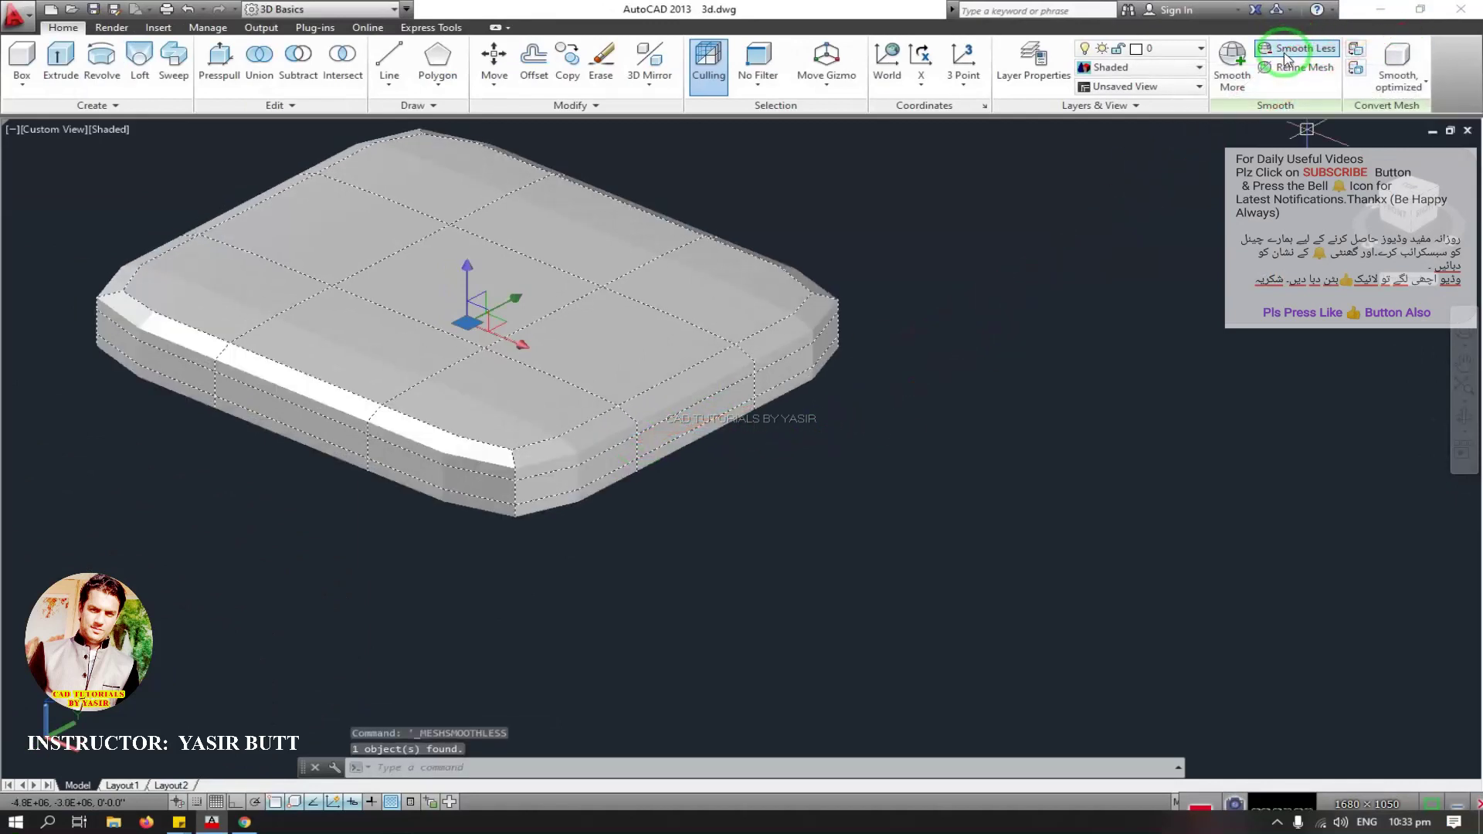
left_click(1286, 52)
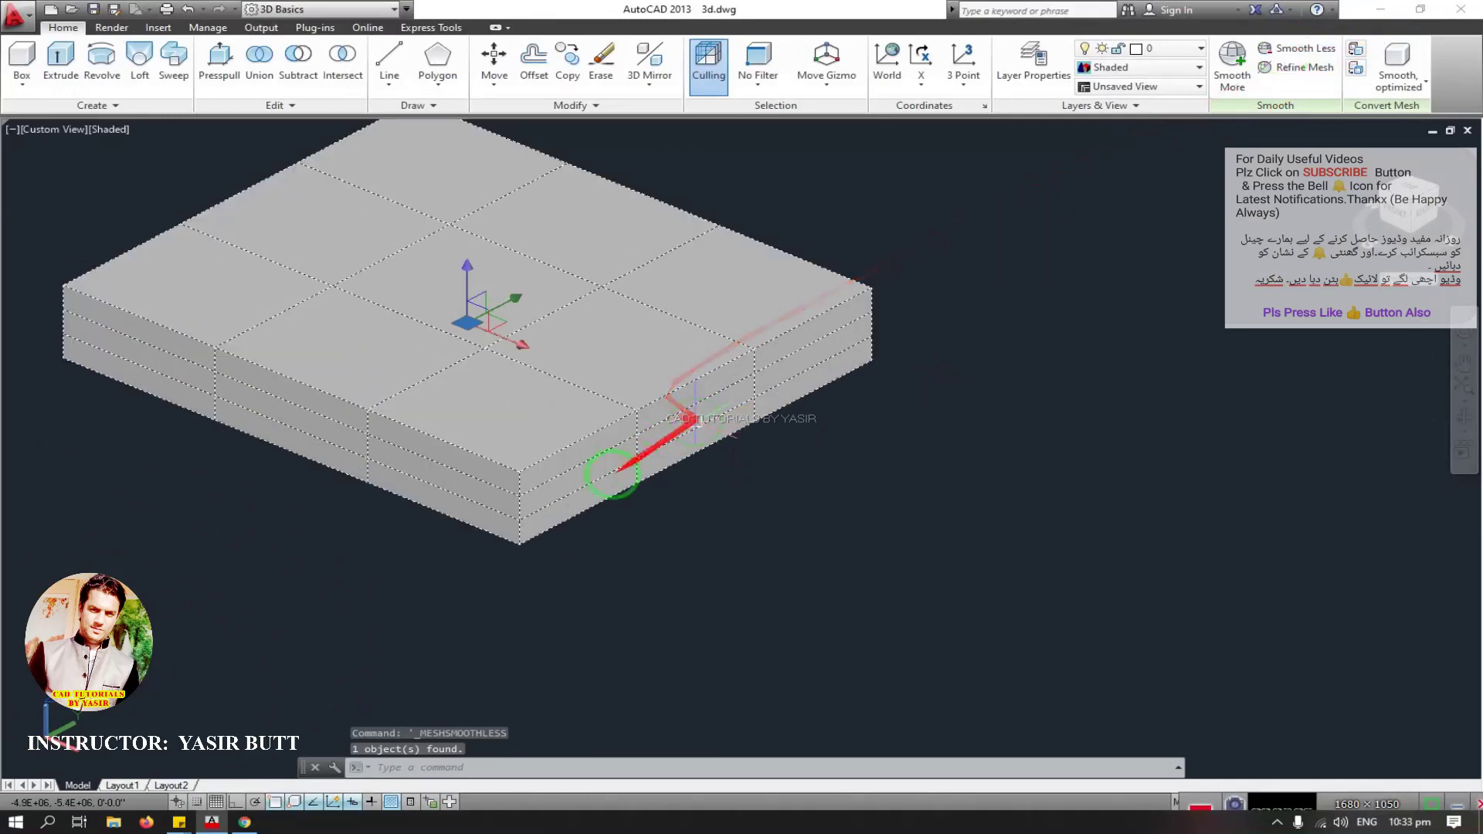
left_click(1232, 67)
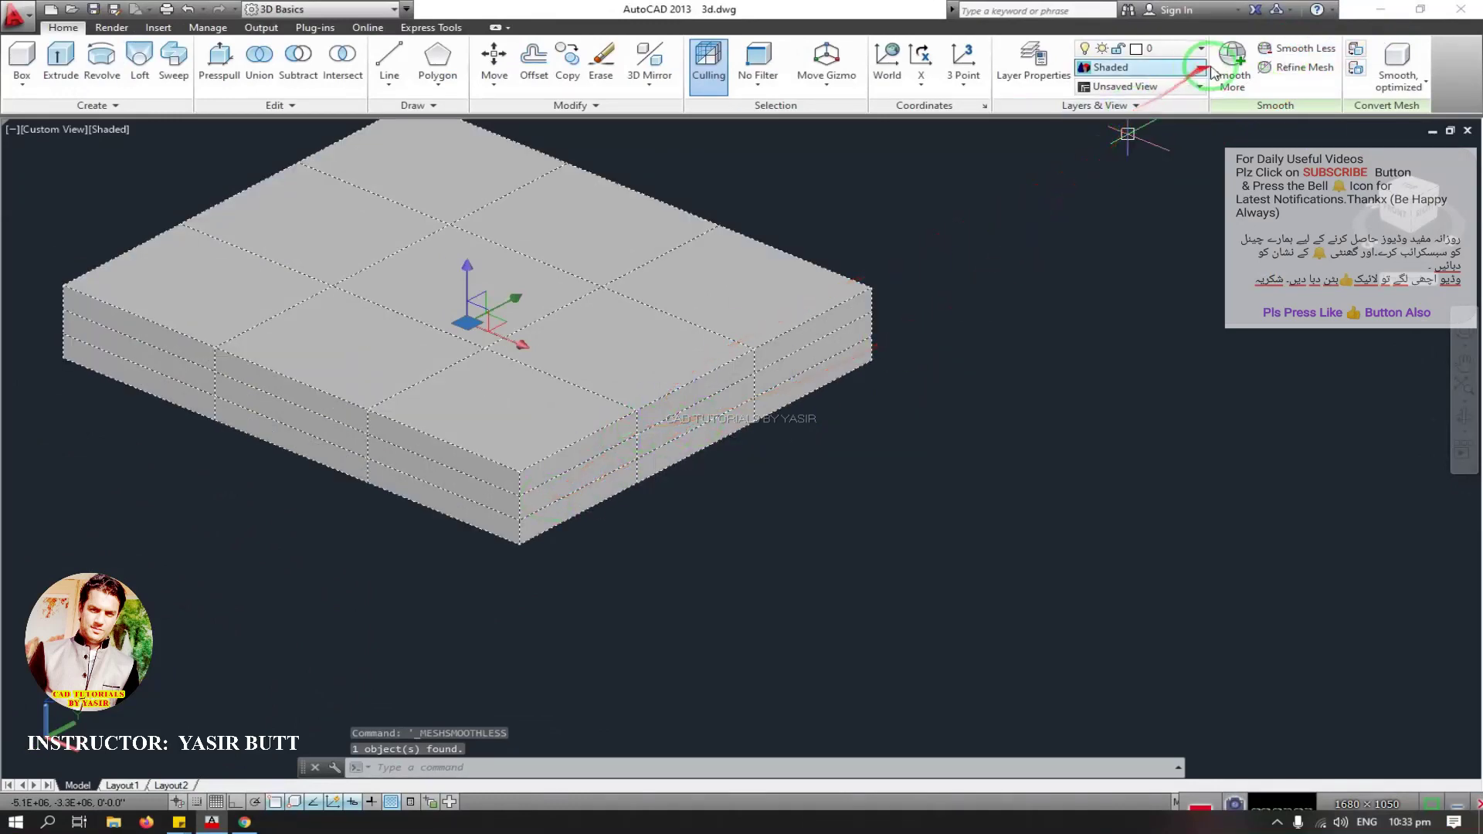
left_click(1287, 51)
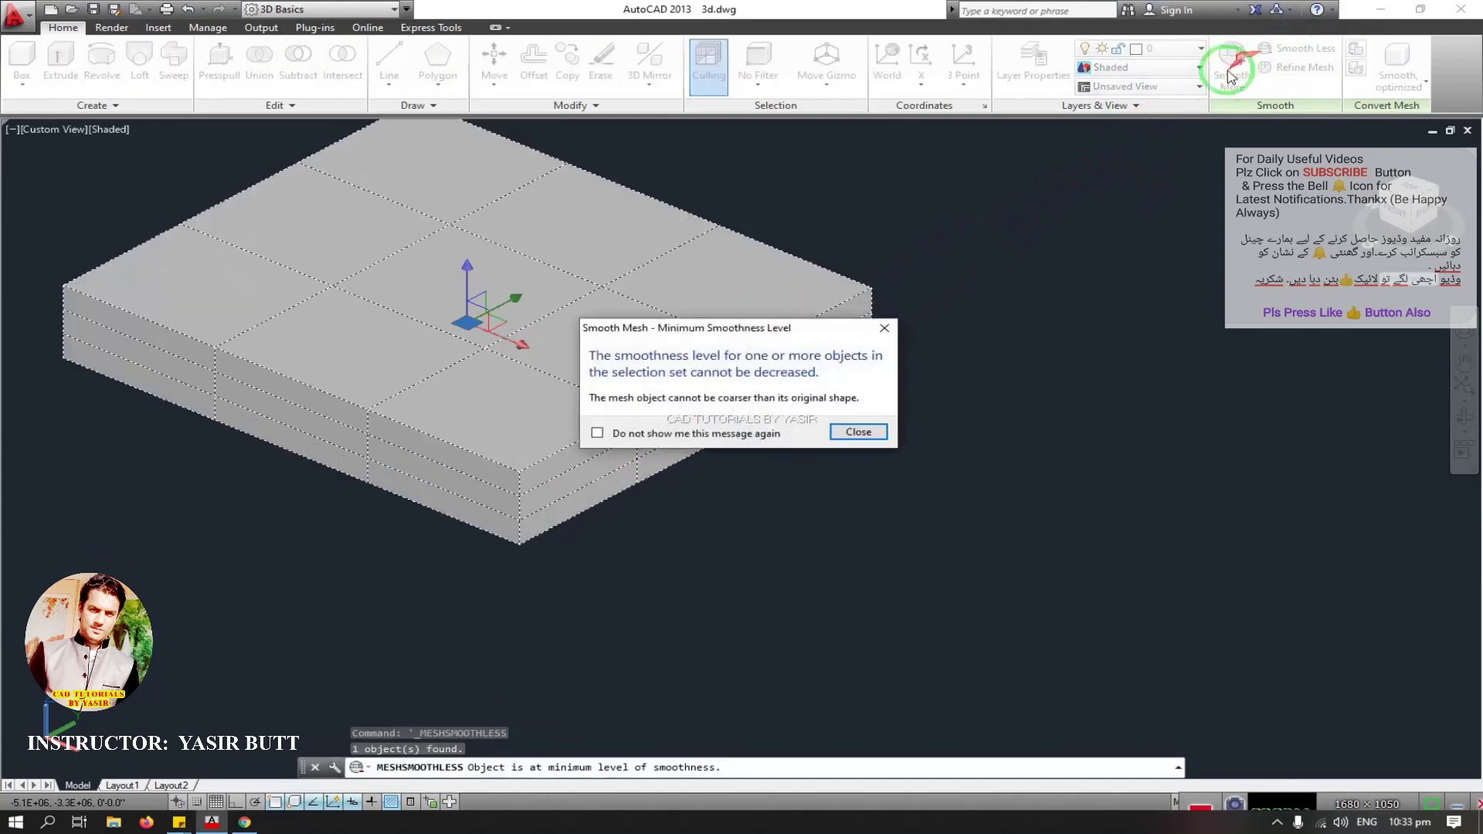
left_click(888, 332)
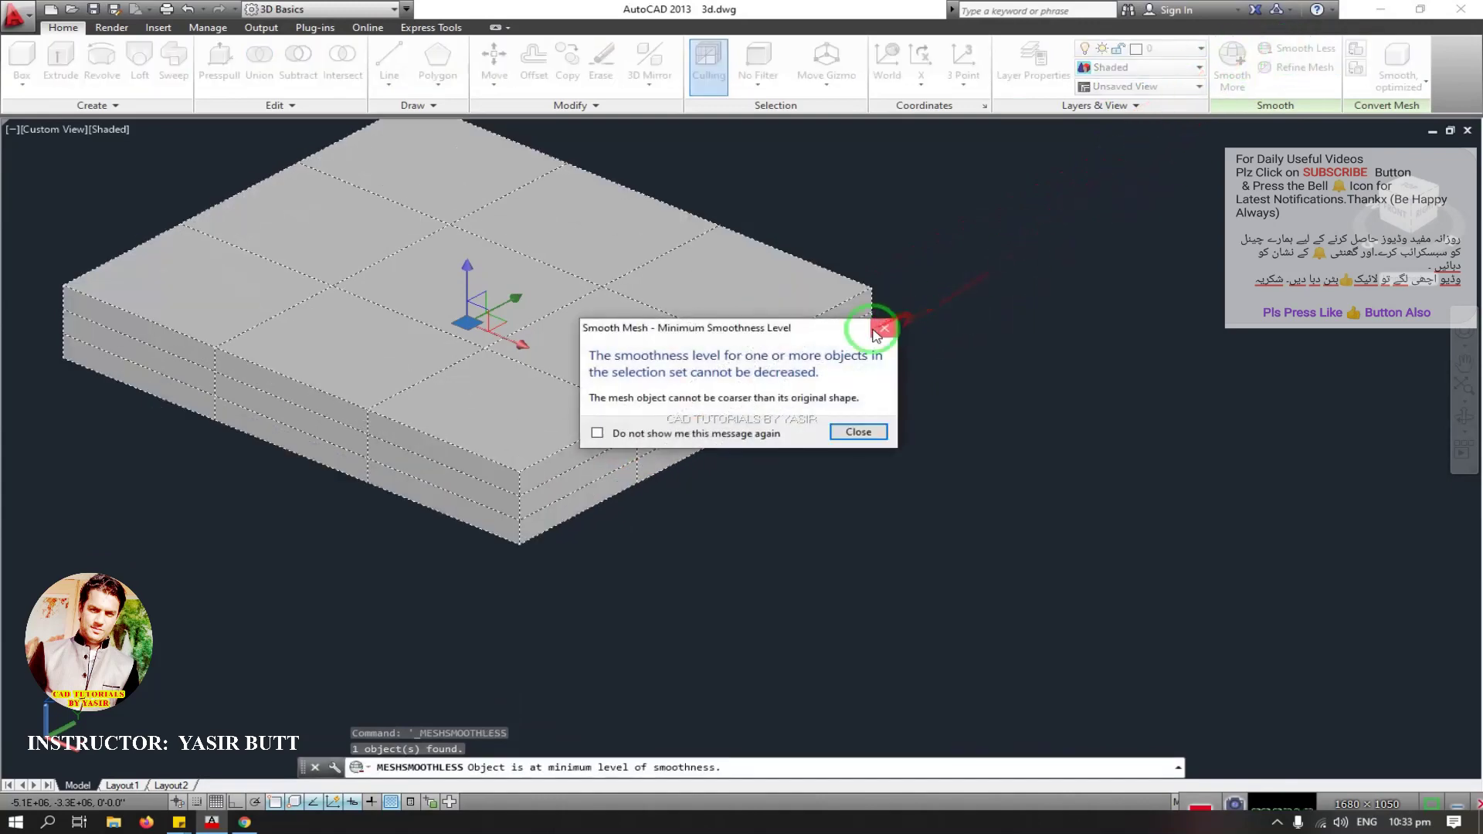
left_click(880, 328)
Step: Smooth the flat mesh box again with Smooth More and multiply its faces with Refine Mesh
left_click(1231, 57)
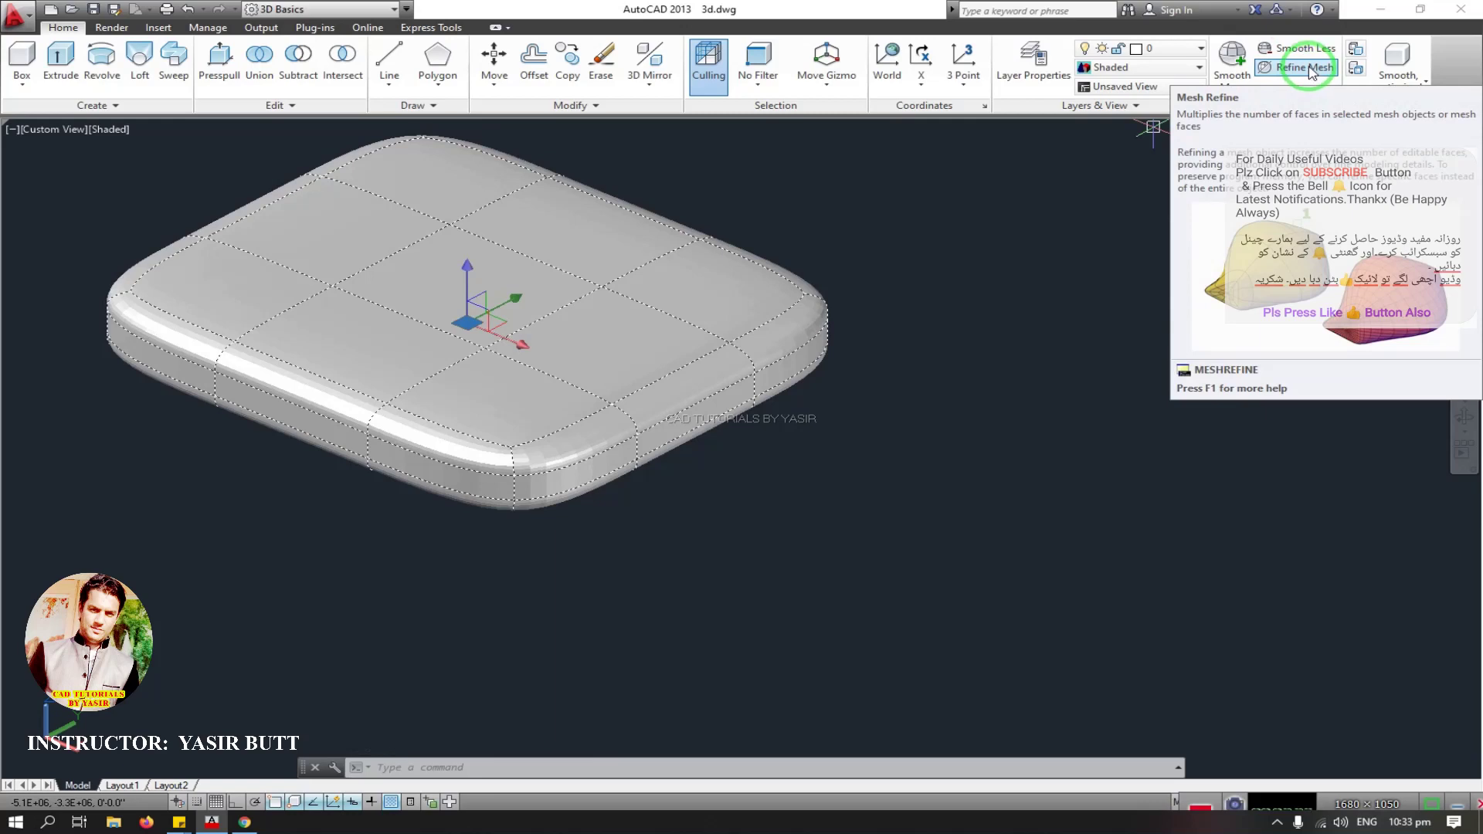
left_click(1311, 70)
middle_click_drag(590, 361, 688, 376)
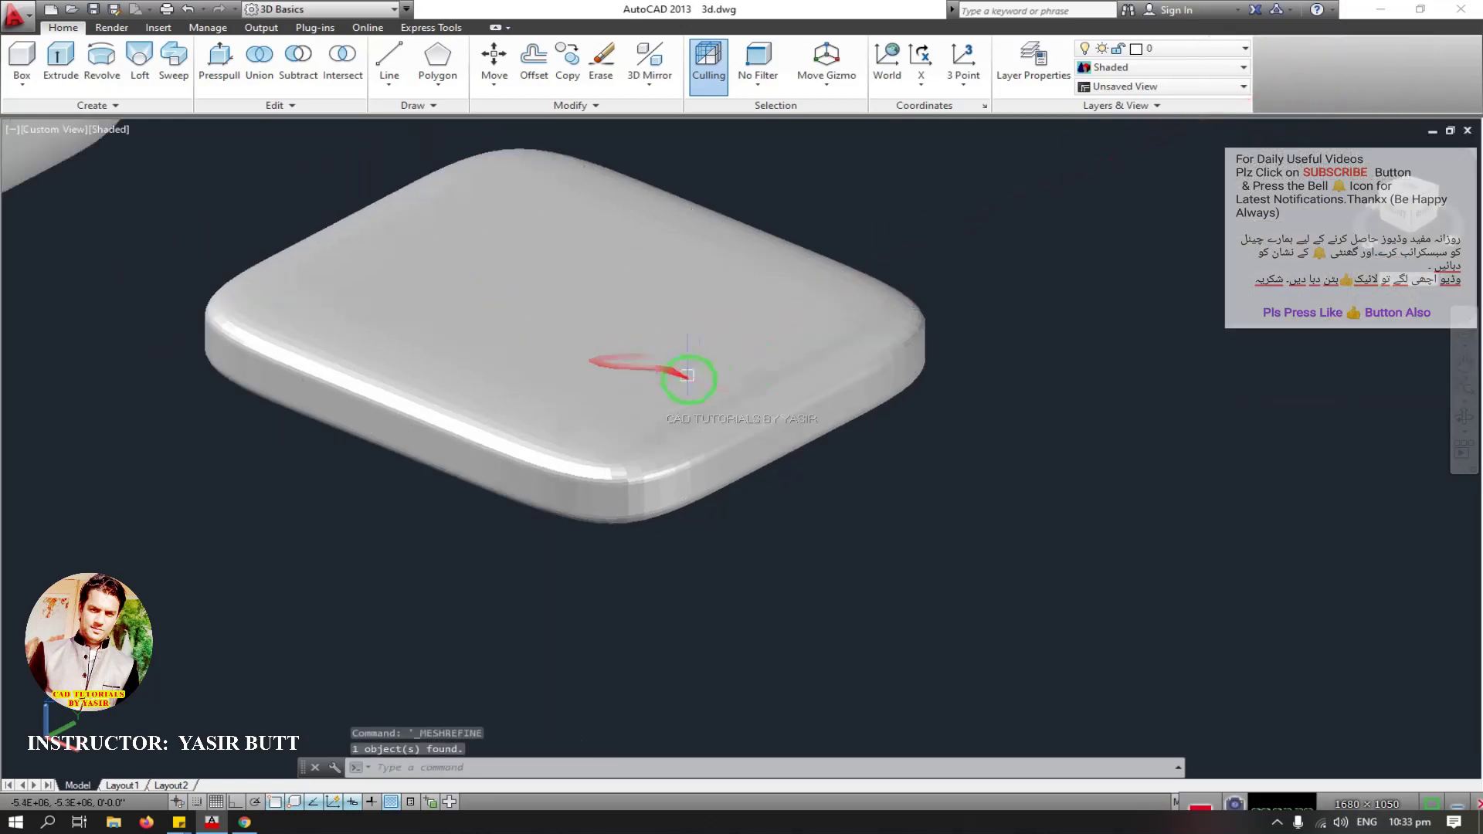
Step: Draw an upright mesh cylinder next to the flat mesh box, picking its base centre, radius and height freehand
scroll(687, 376, "down", 4)
middle_click_drag(612, 348, 686, 415)
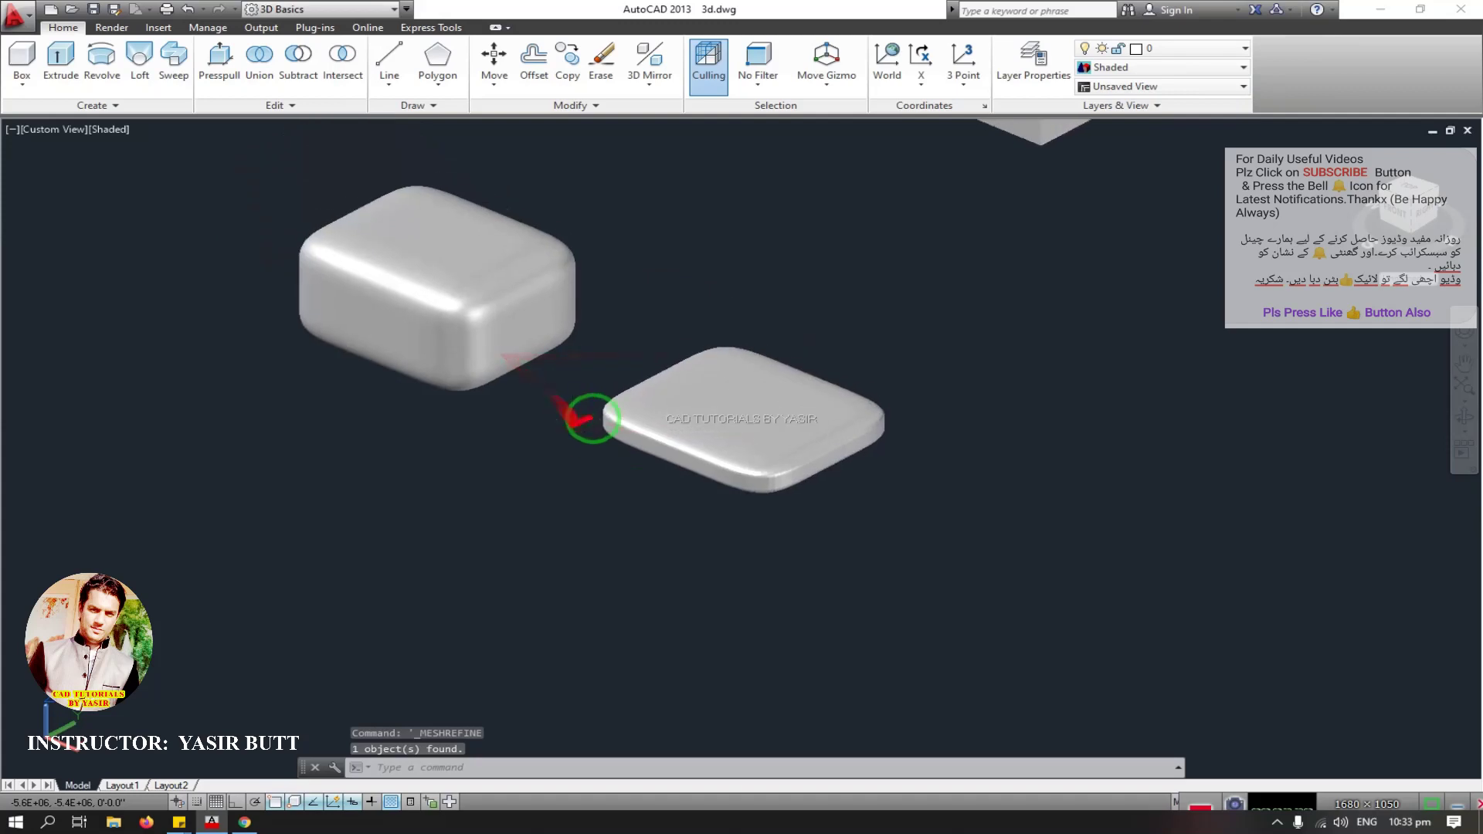
left_click(73, 106)
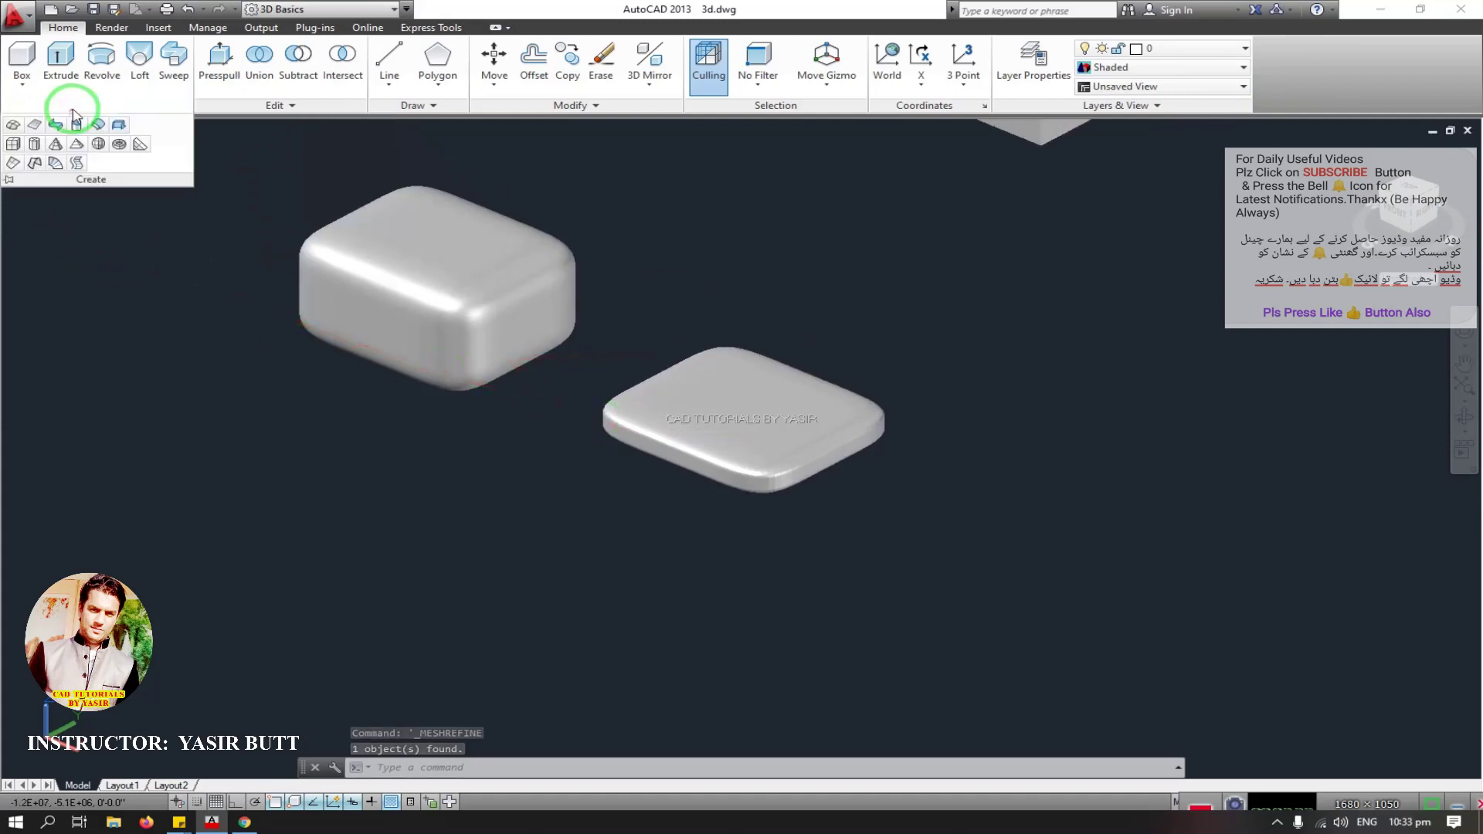
left_click(35, 144)
middle_click_drag(622, 456, 298, 404)
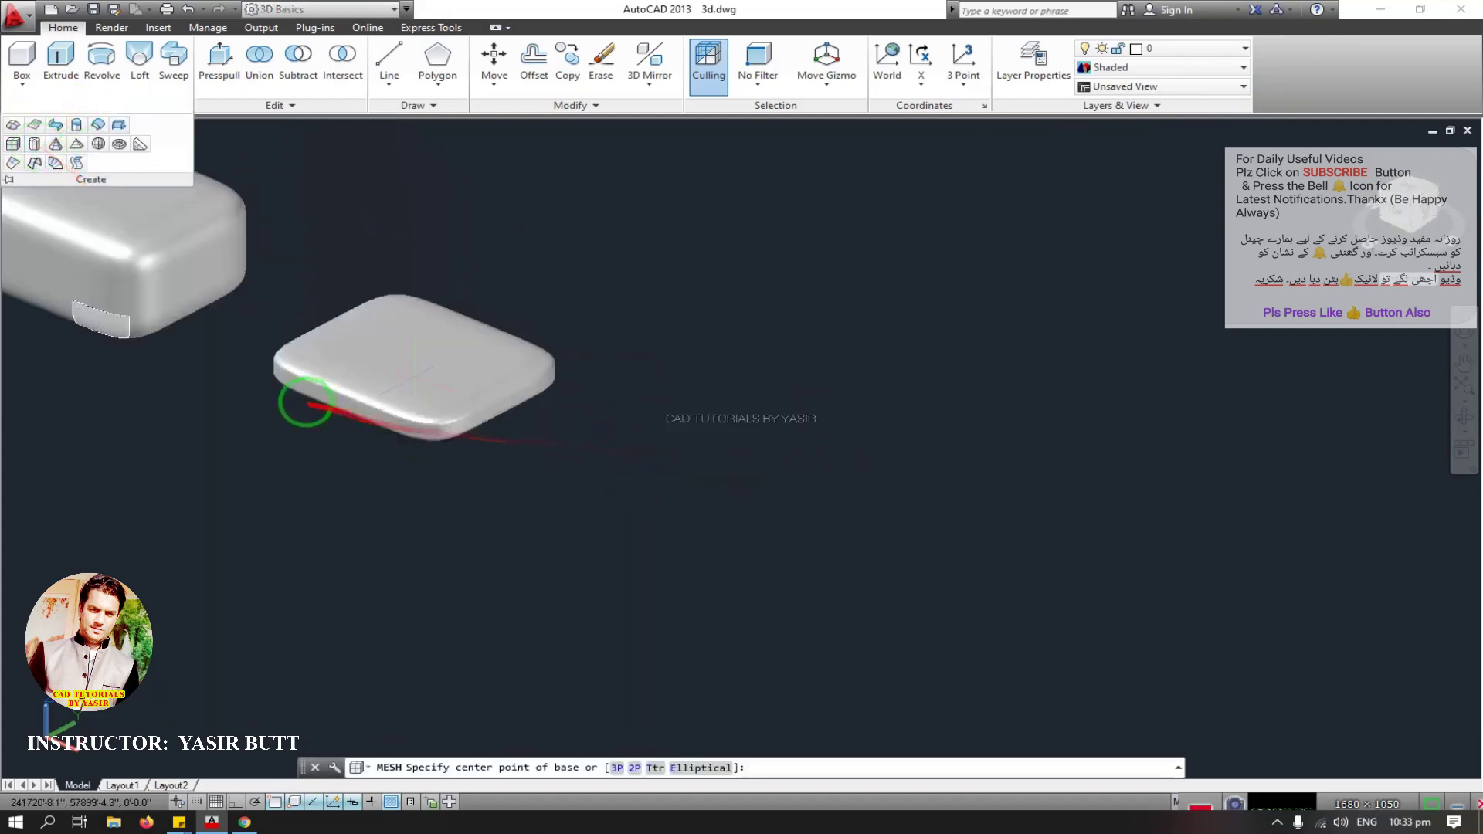
left_click(685, 489)
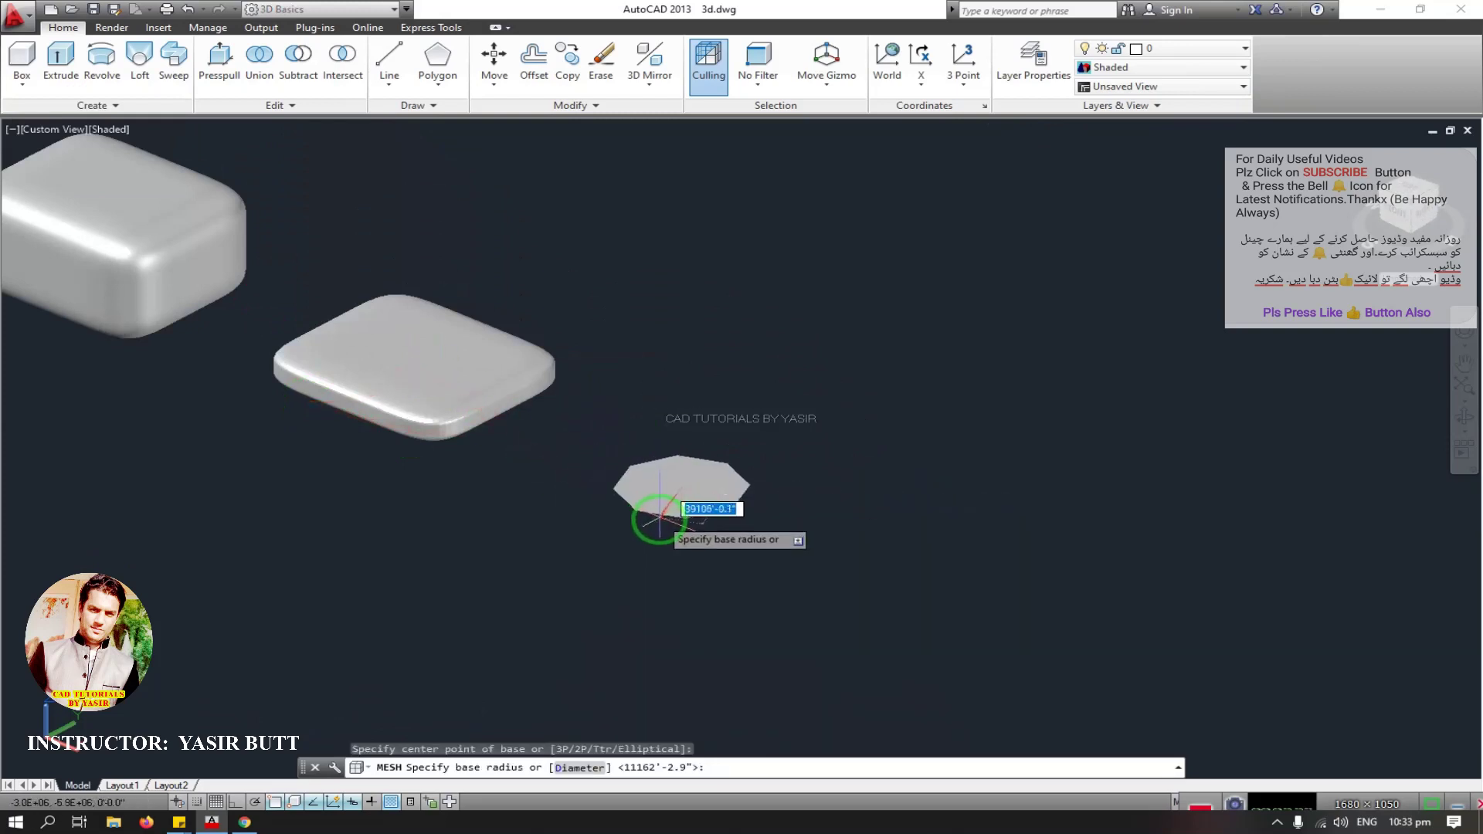
left_click(646, 523)
left_click(661, 284)
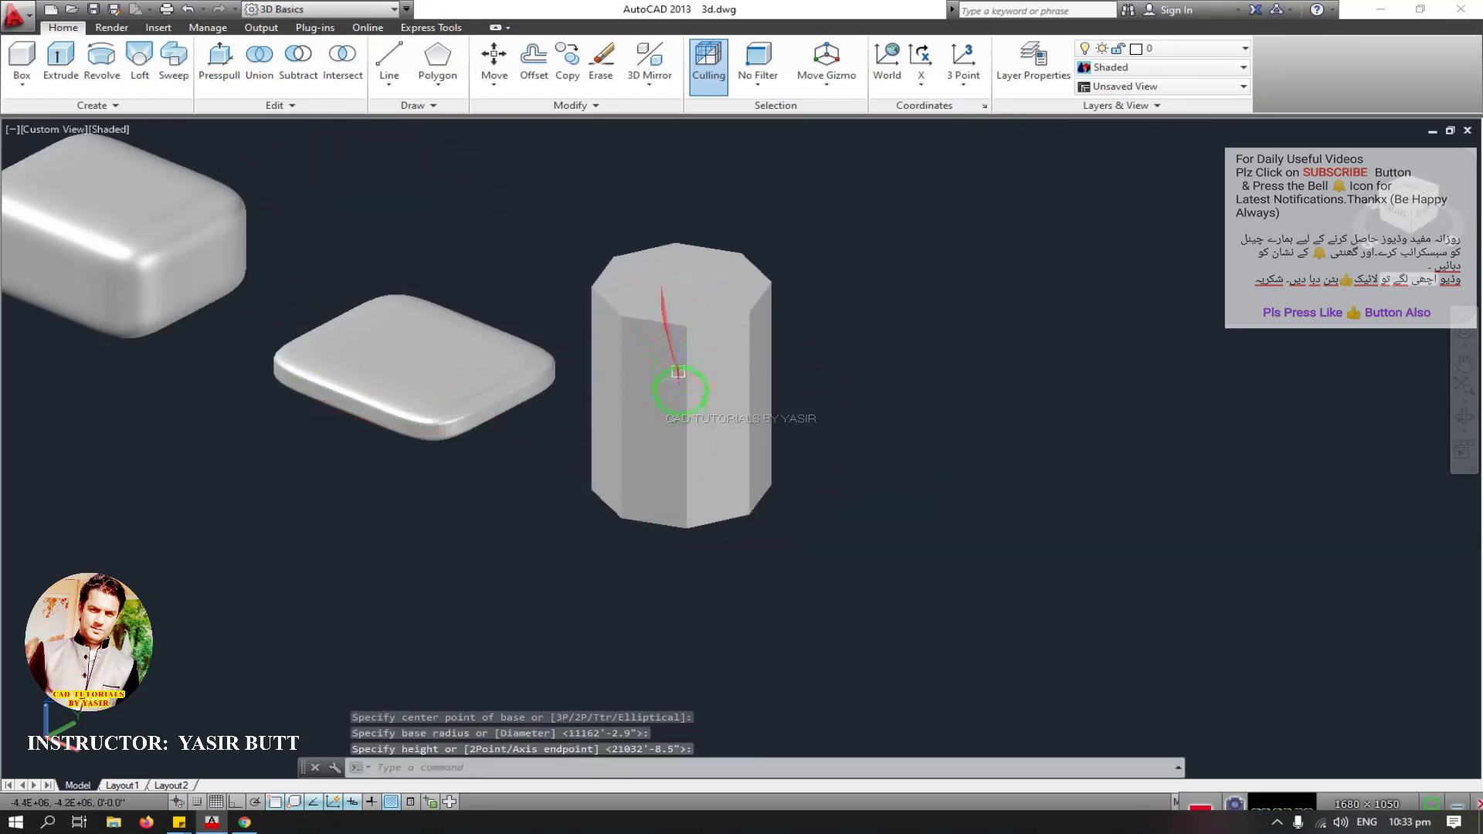
Step: Select an upper side face of the mesh cylinder and stretch it outward by its grip to form a protrusion
middle_click_drag(679, 391, 619, 414)
left_click(641, 375, "ctrl")
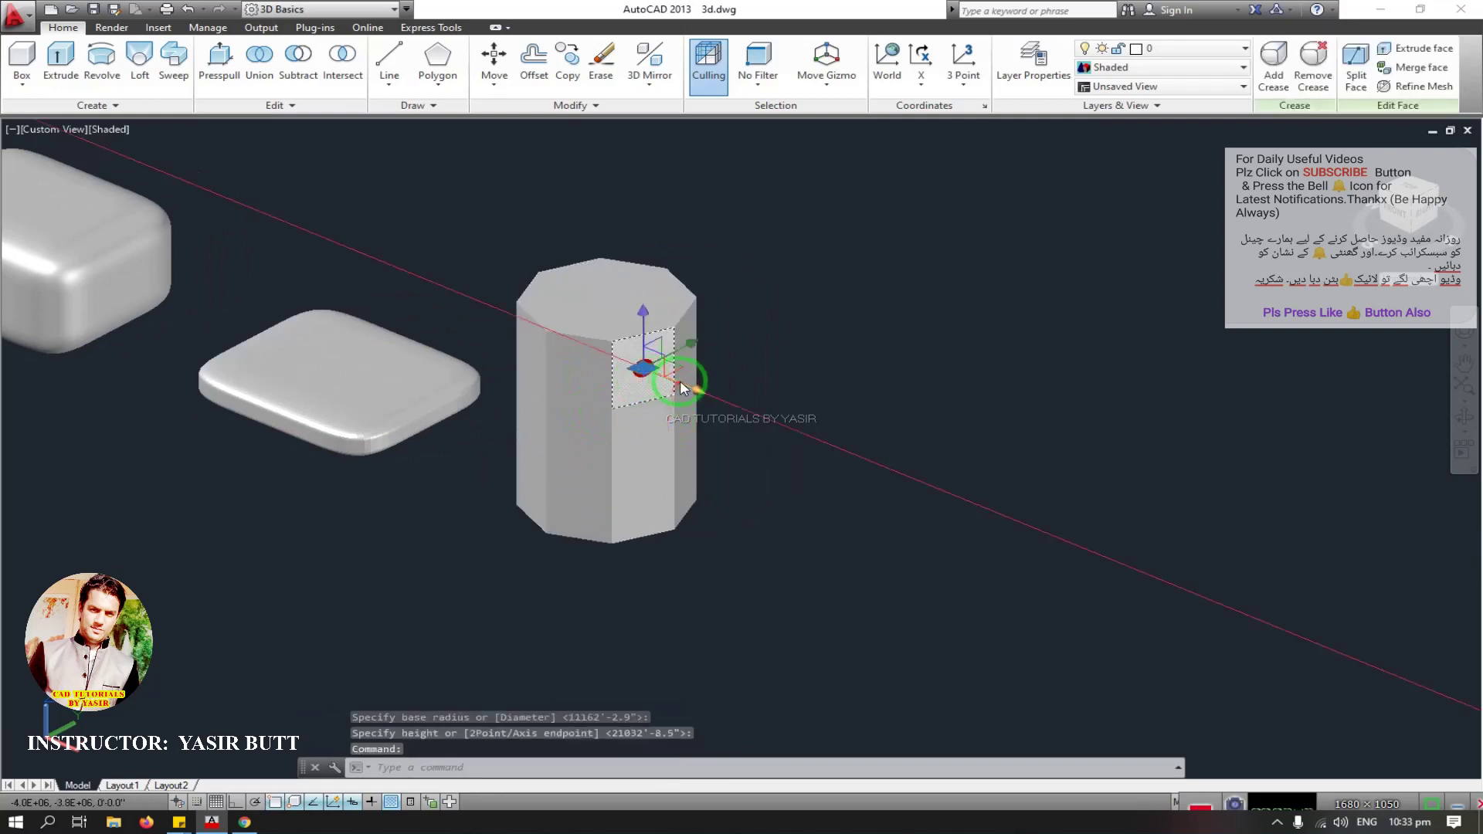
left_click(679, 388)
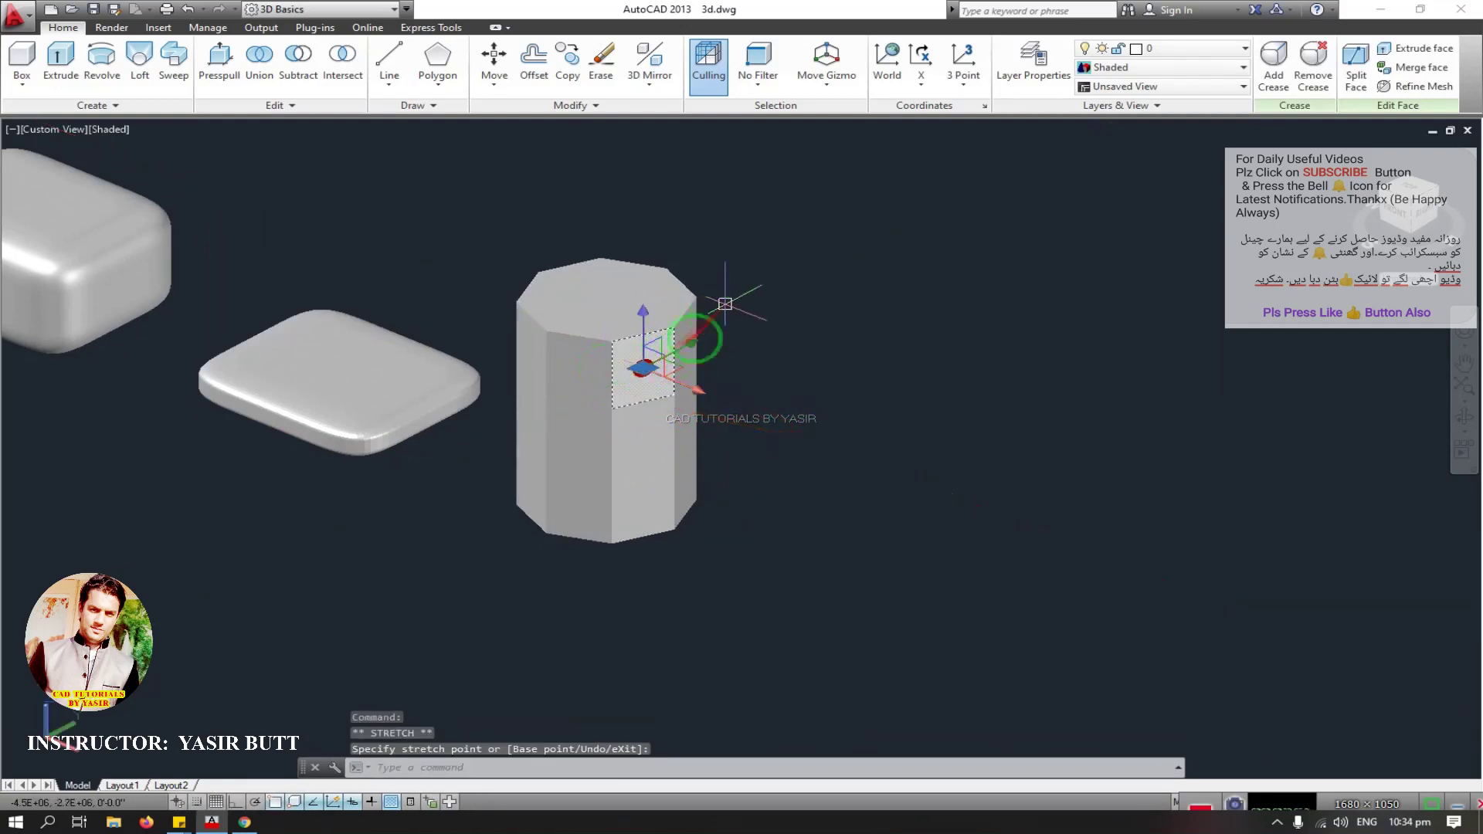
left_click(643, 370)
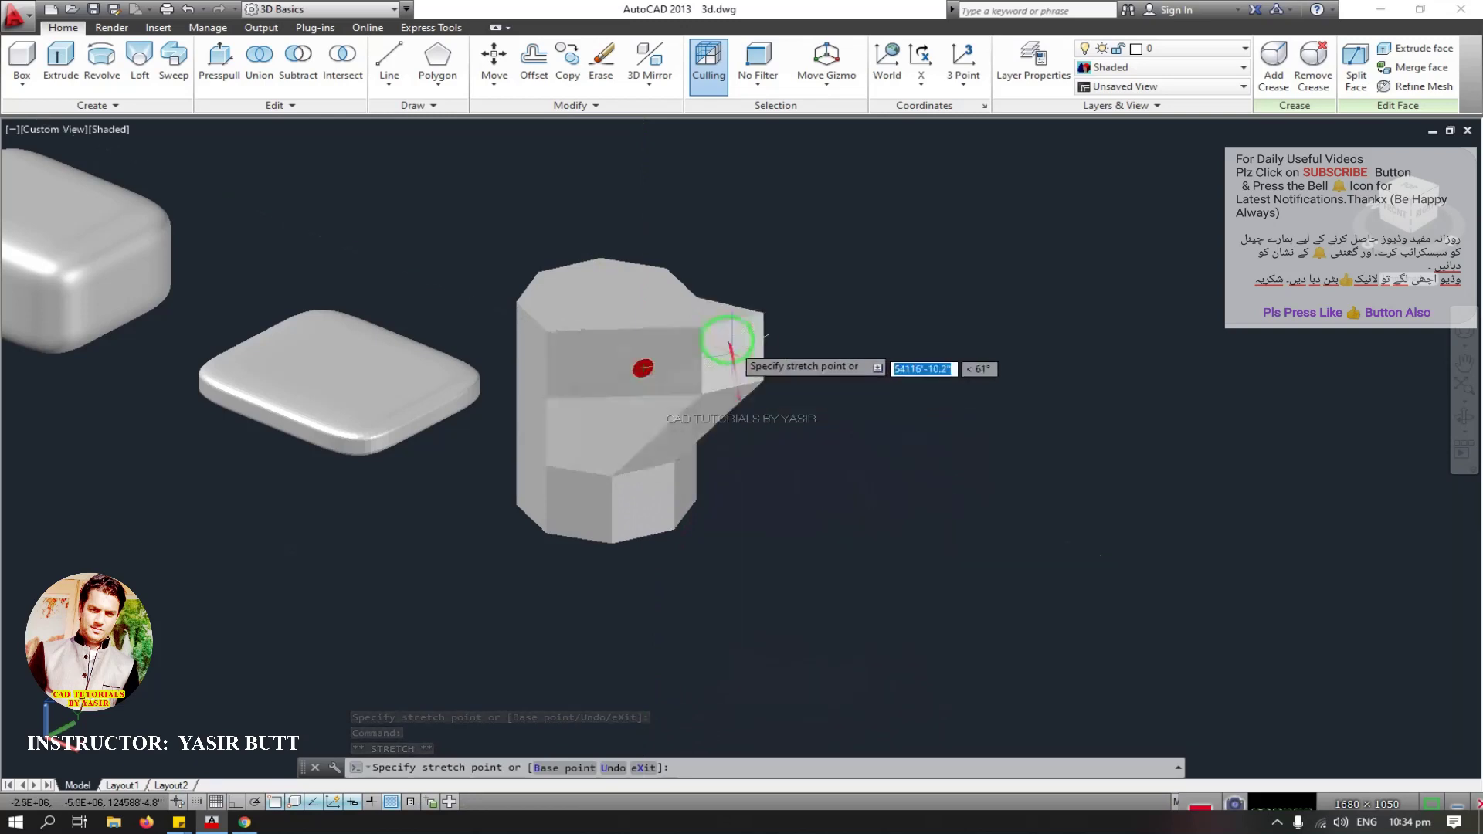
left_click(753, 411)
middle_click_drag(707, 440, 580, 401)
key("Escape")
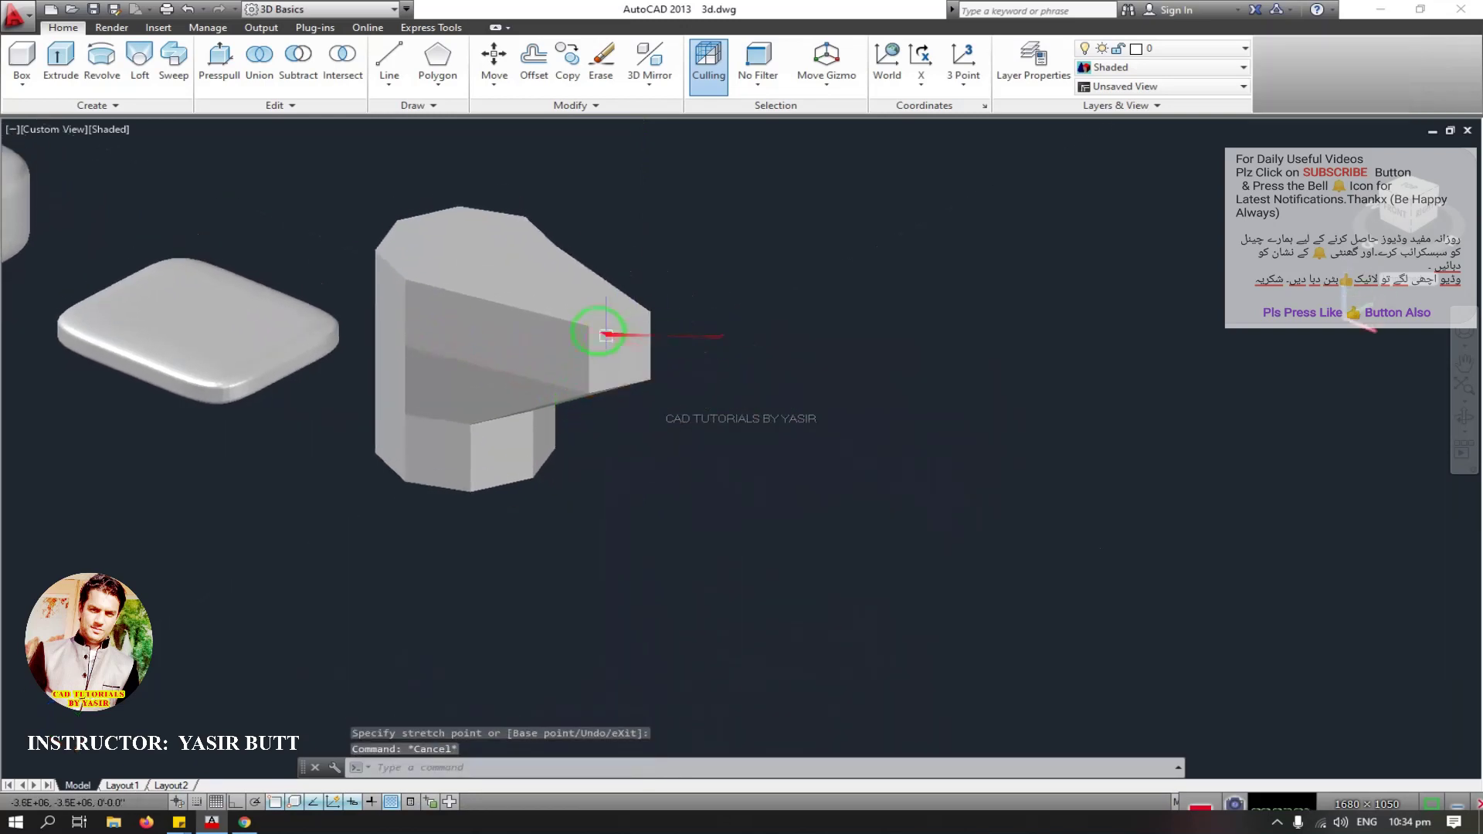
Step: Select the stretched mesh cylinder and increase its smoothness with Smooth More up to the maximum level
left_click(606, 331)
left_click(1227, 66)
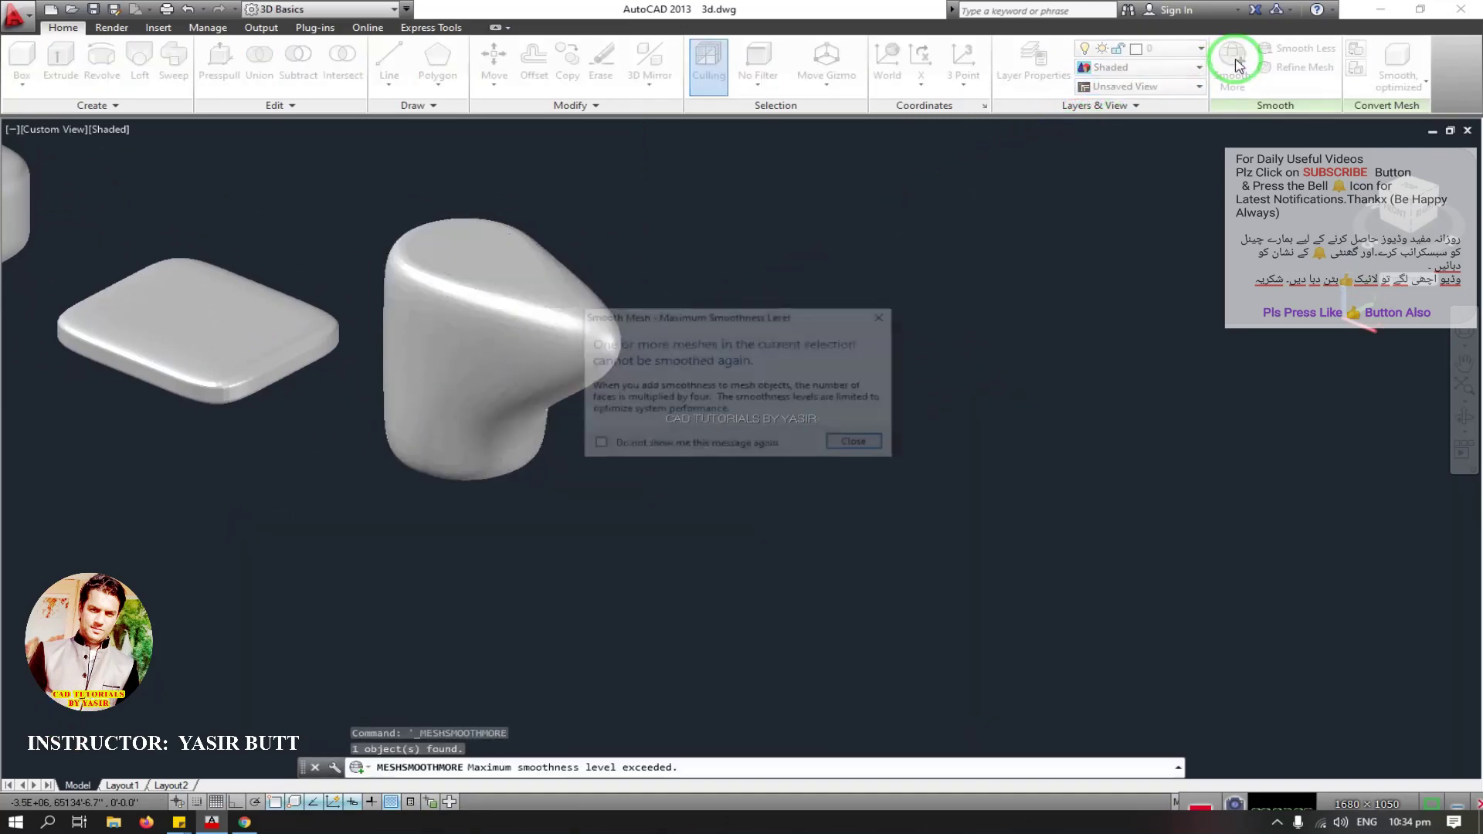
Step: Close the maximum smoothness notice and deselect the stretched mesh cylinder
left_click(857, 438)
scroll(587, 405, "up", 3)
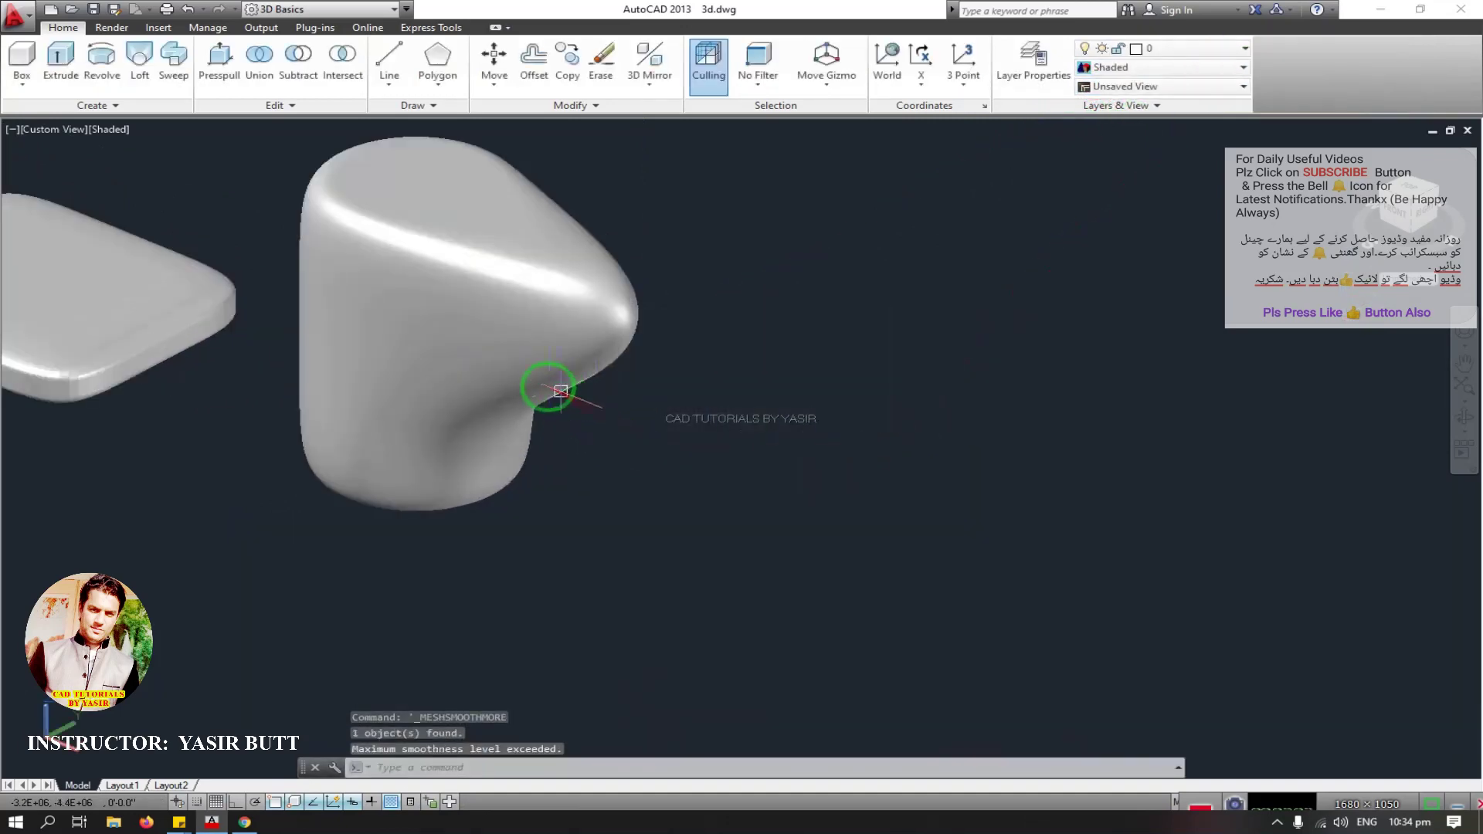
scroll(679, 425, "down", 1)
left_click(580, 380)
key("Escape")
scroll(595, 355, "down", 2)
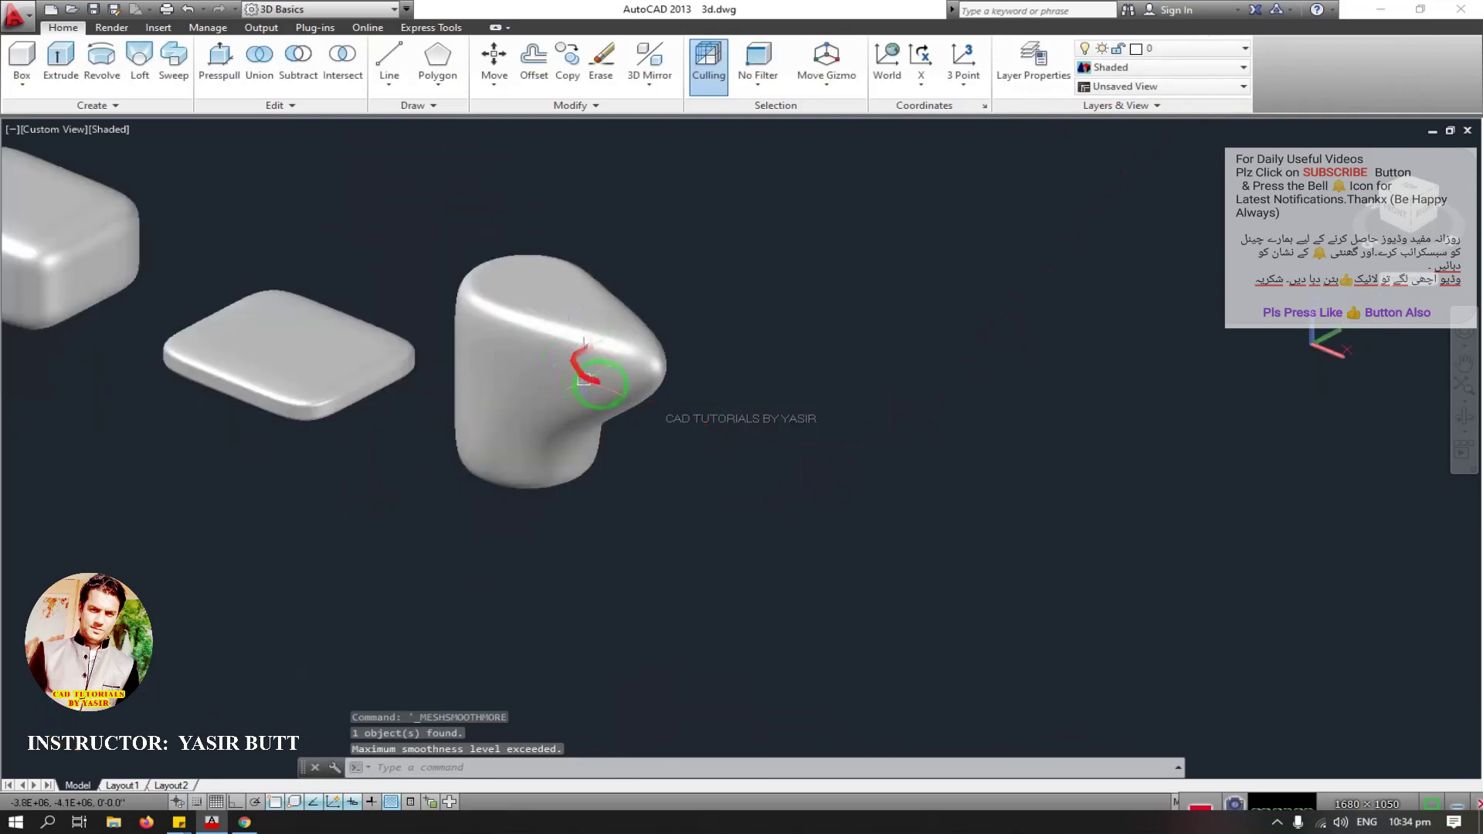
Step: Draw a mesh cone beside the stretched cylinder with a freehand base radius of about 72,912' and a height of 25'
middle_click_drag(556, 357, 74, 128, "shift")
left_click(82, 106)
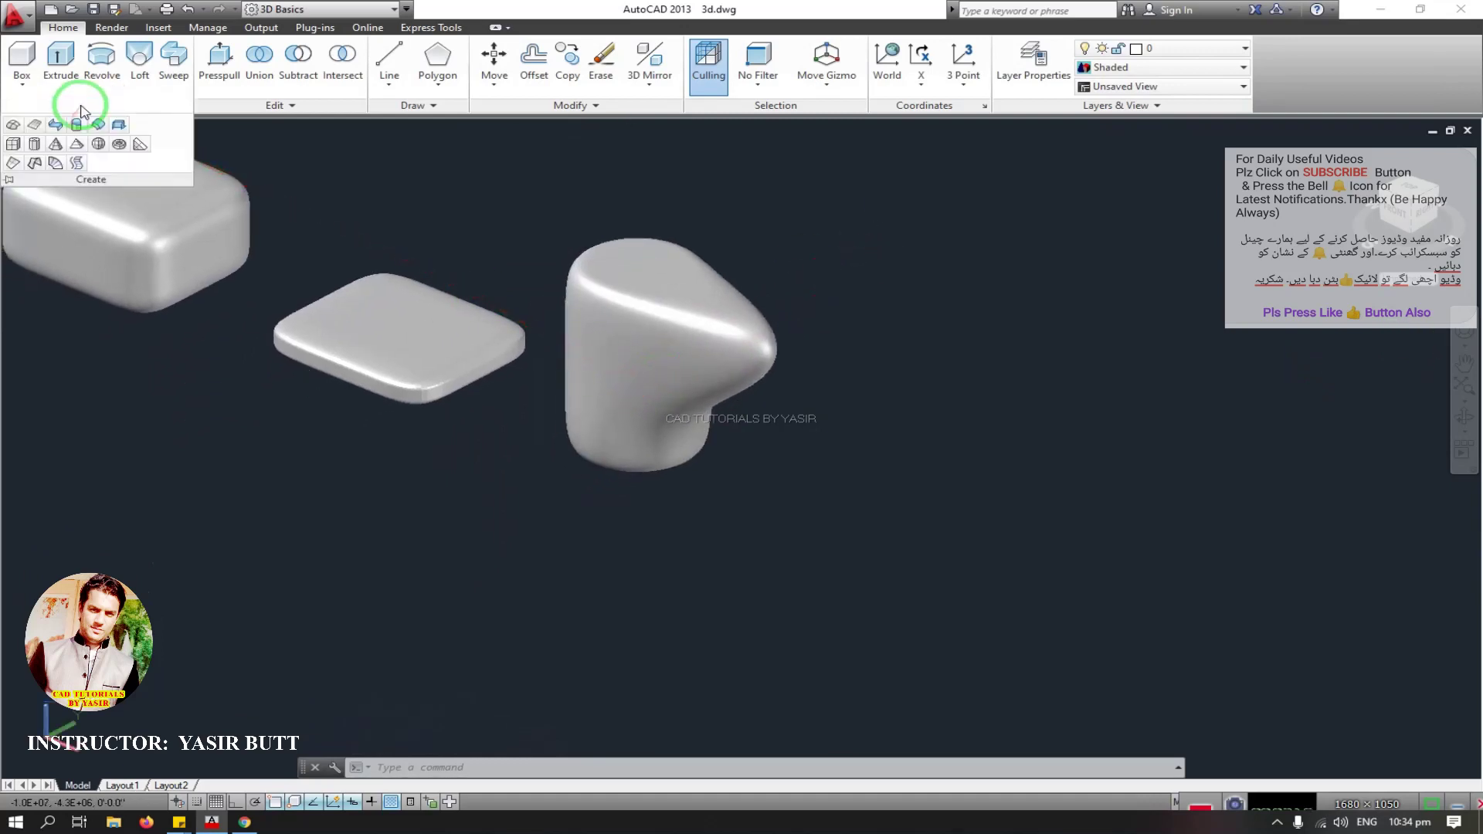
left_click(55, 146)
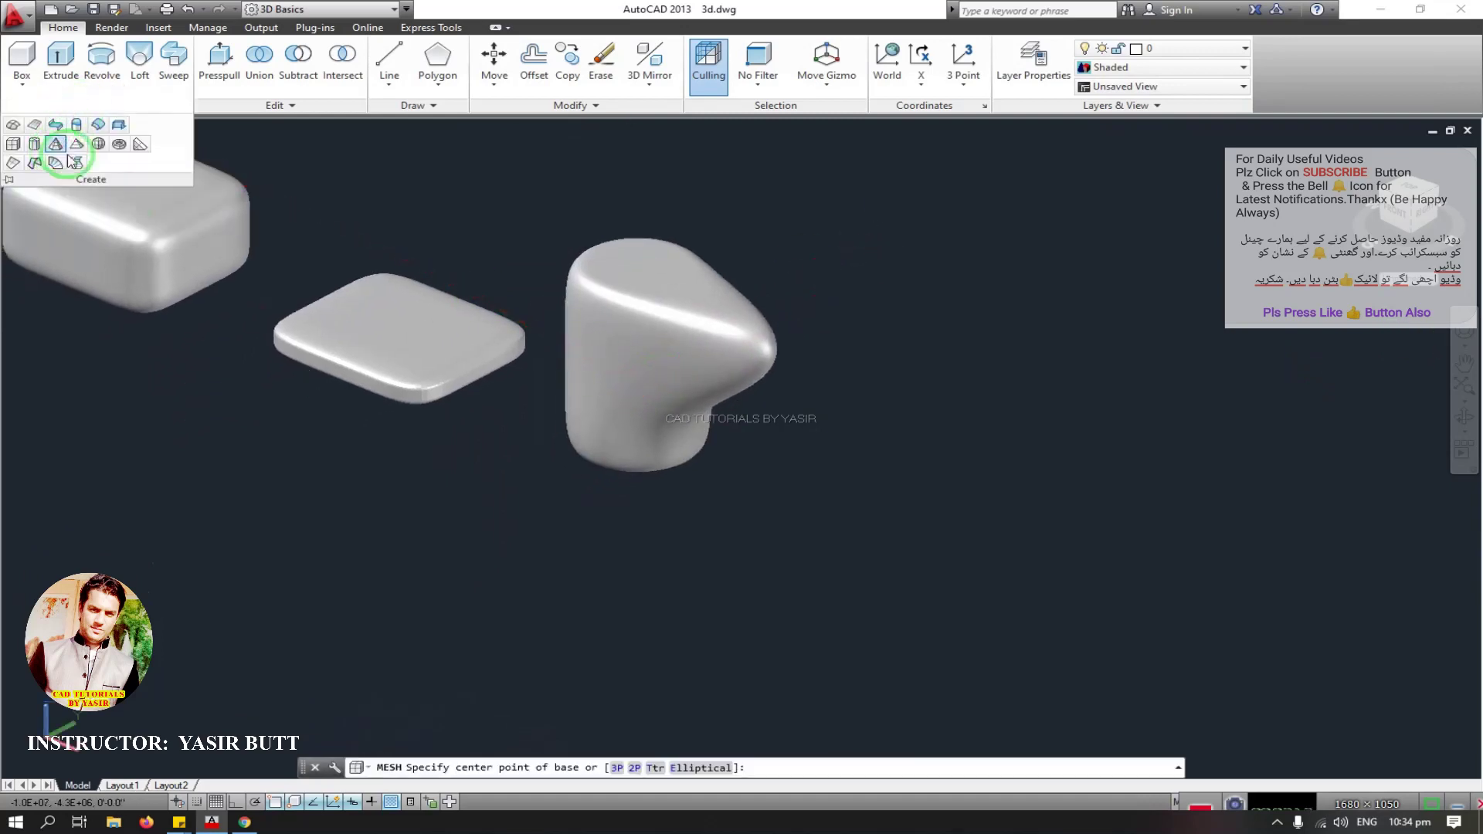
middle_click_drag(741, 530, 473, 474)
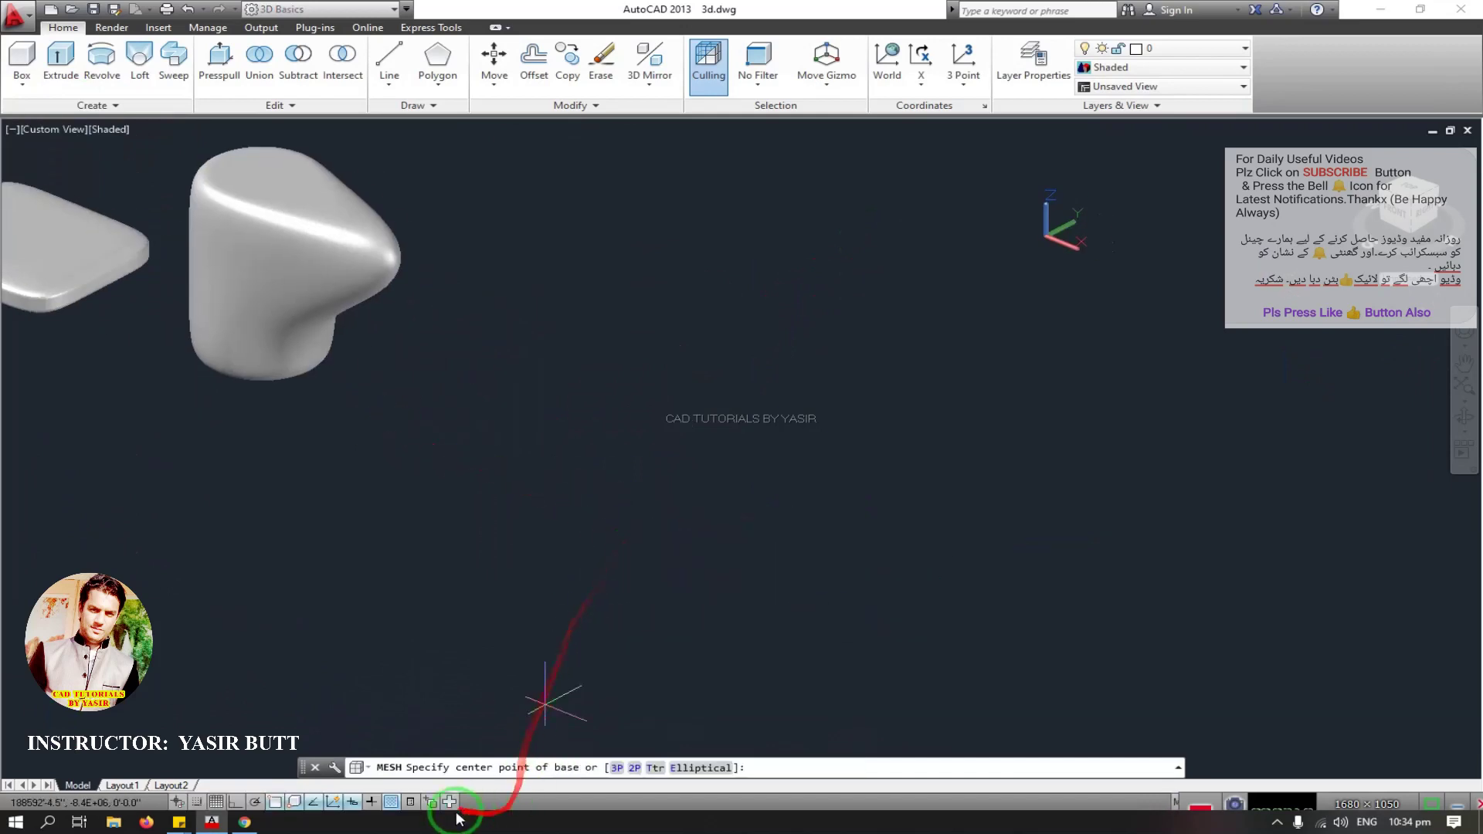
left_click(22, 82)
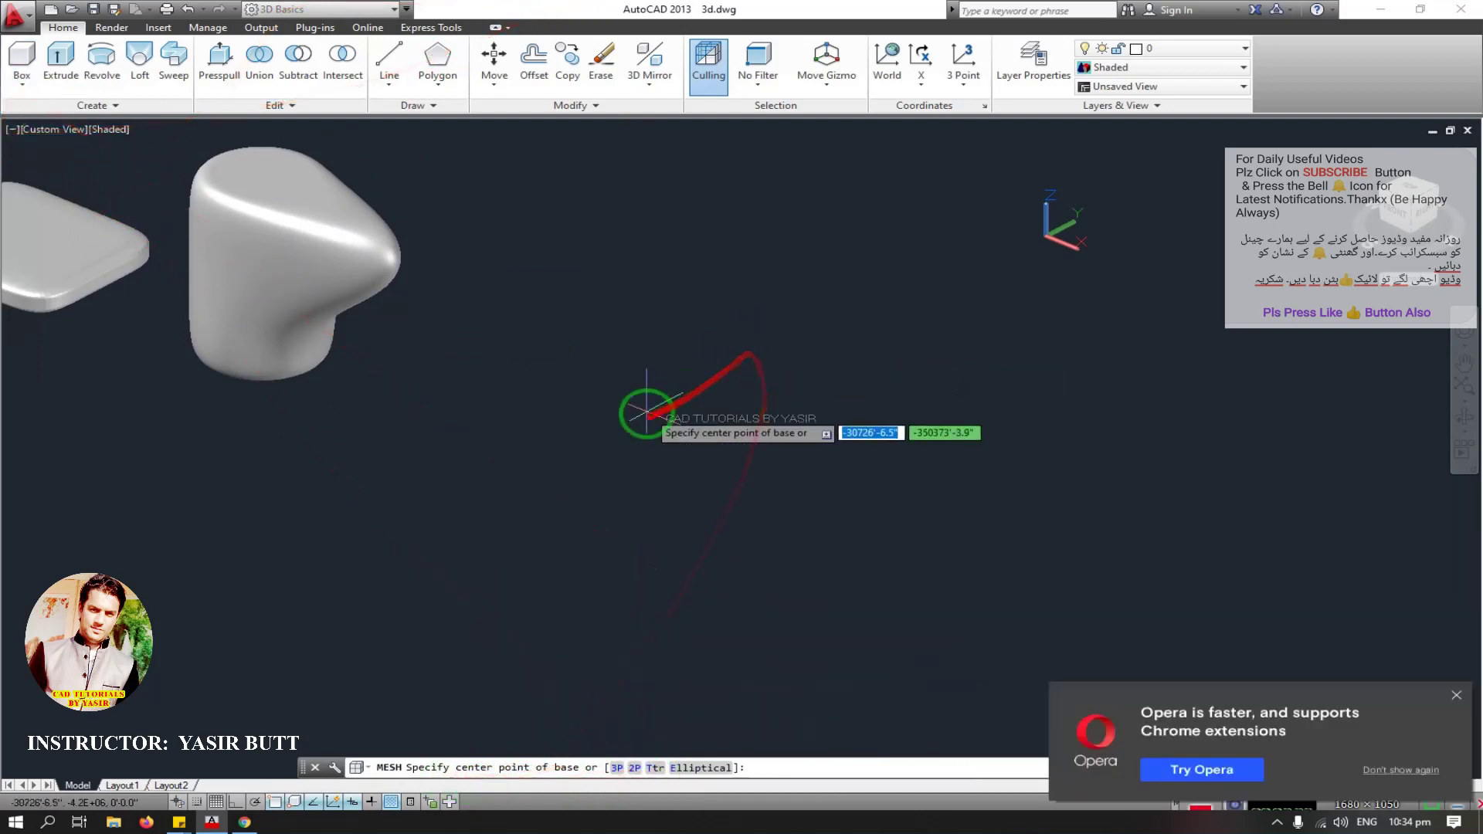
double_click(609, 408)
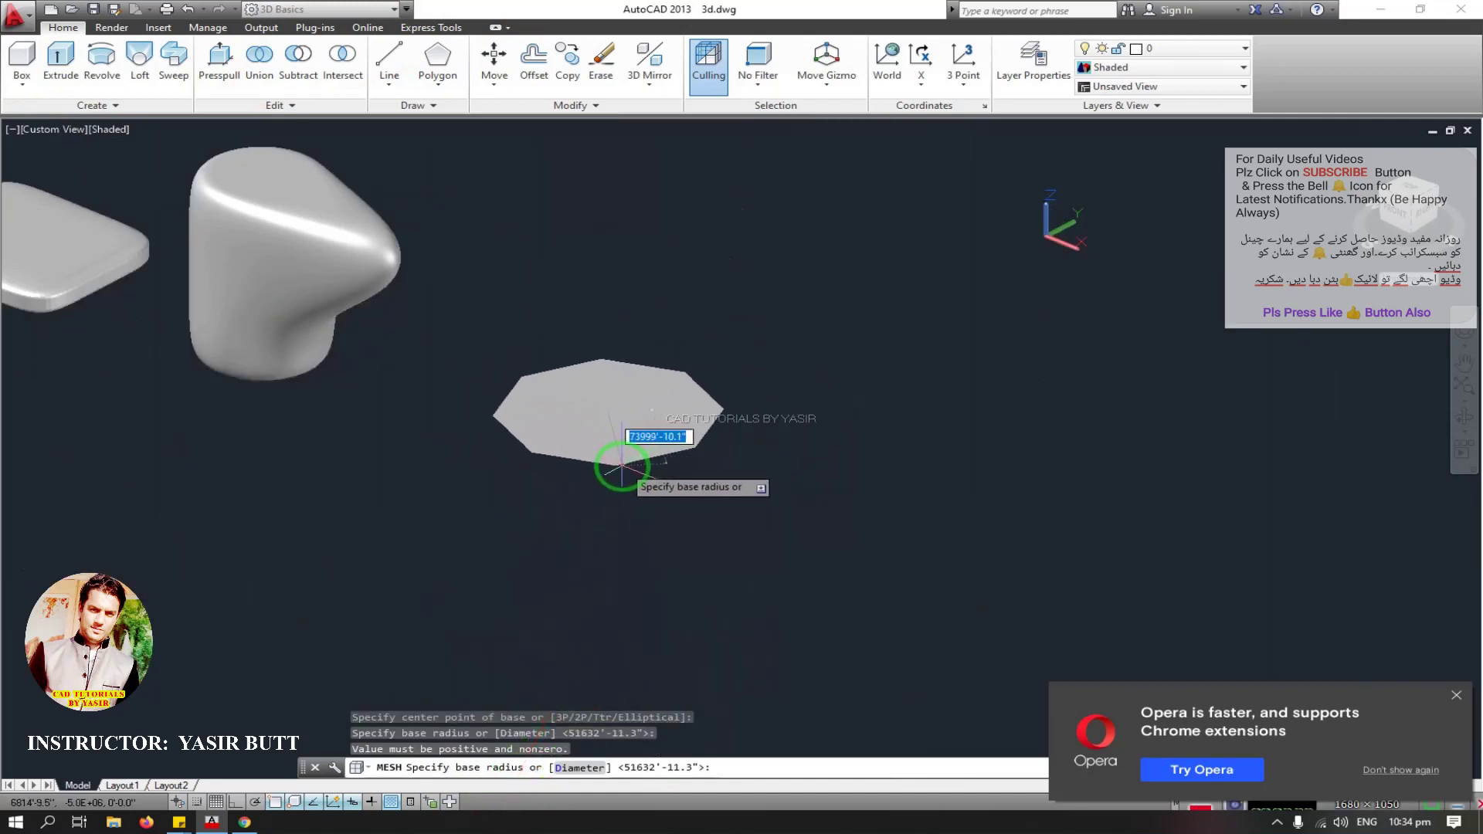
left_click(622, 467)
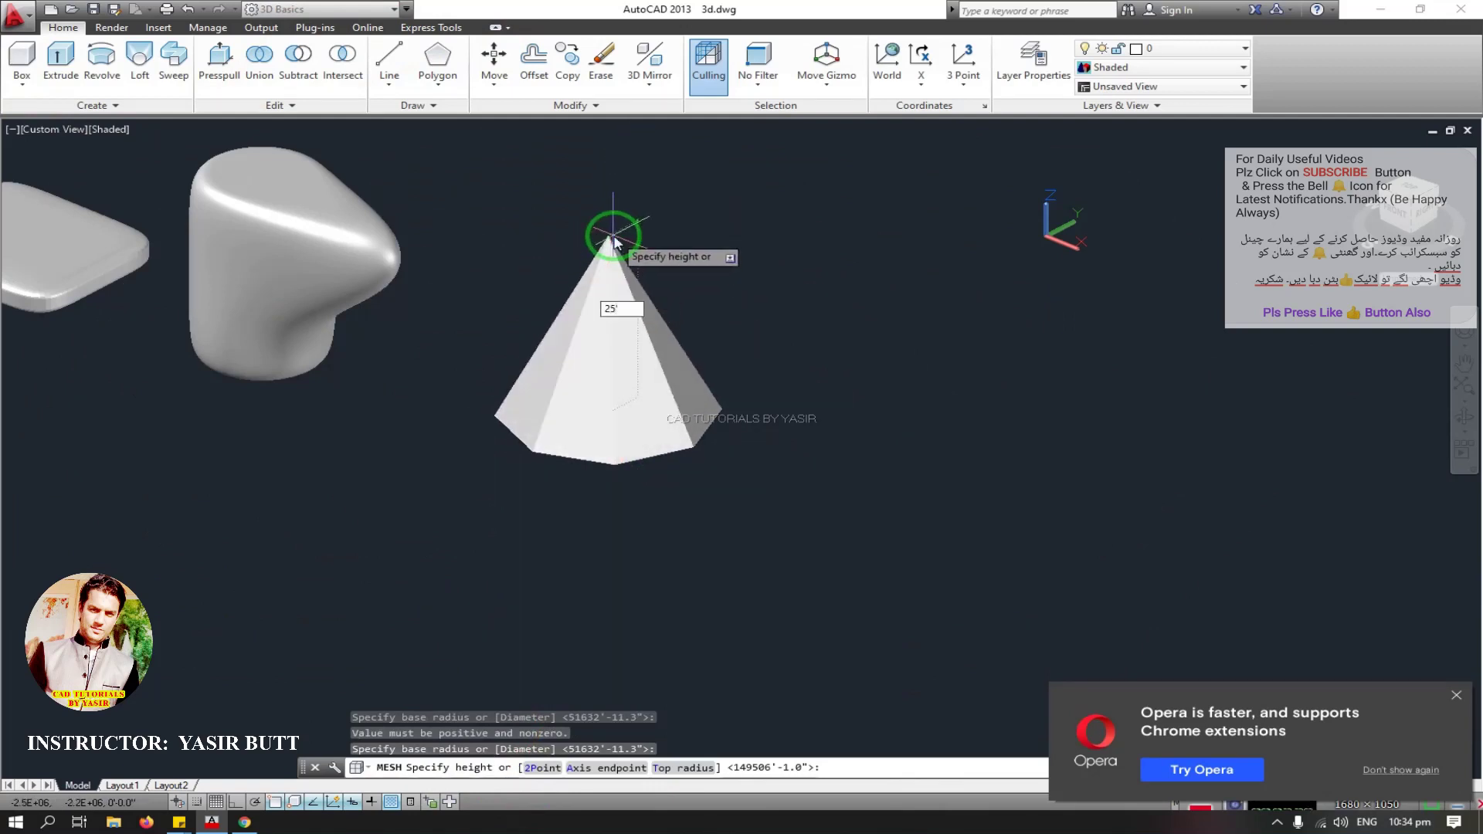
key("Return")
scroll(672, 433, "up", 3)
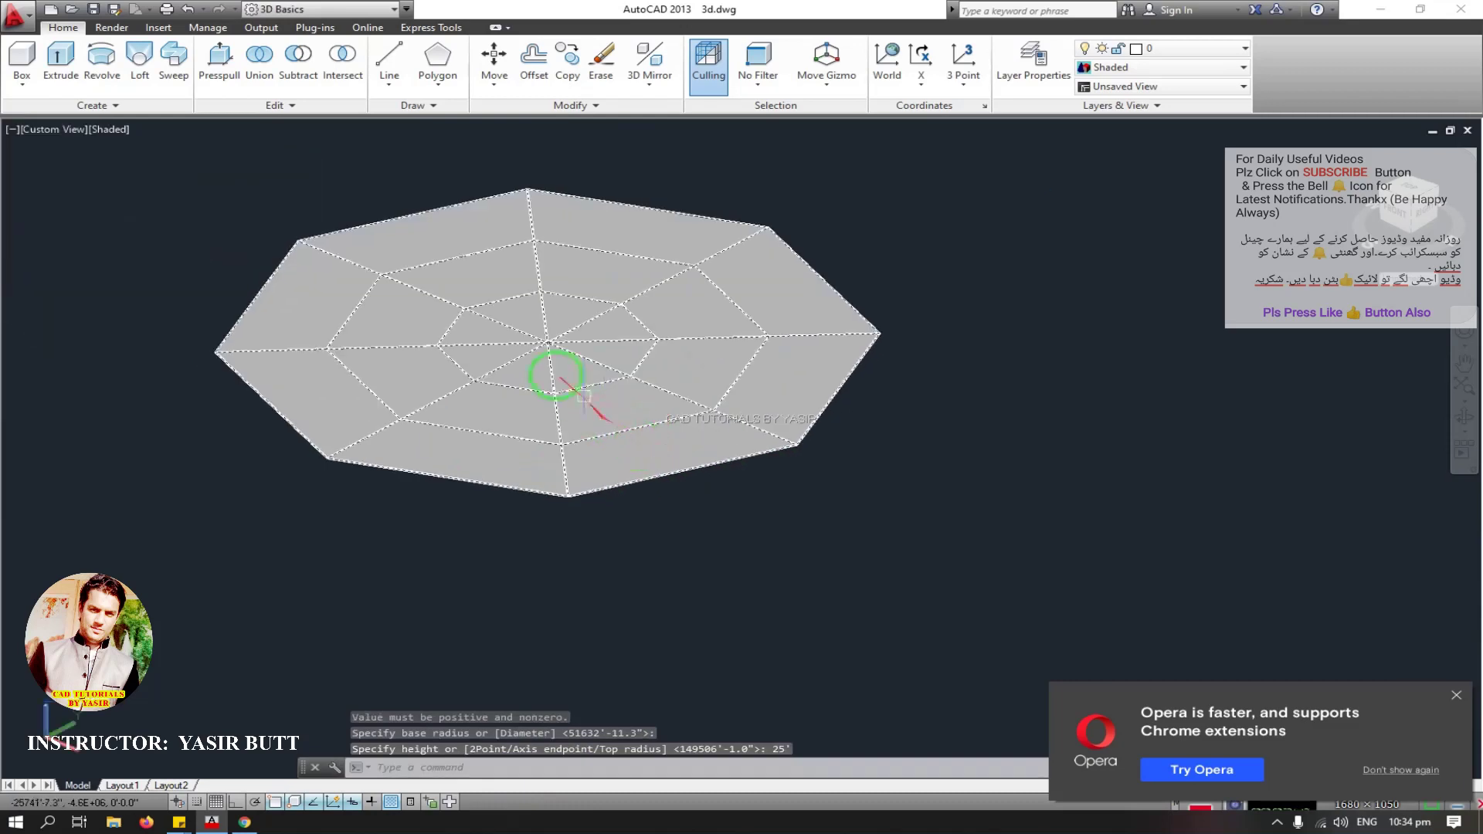
scroll(572, 396, "down", 5)
scroll(583, 382, "up", 5)
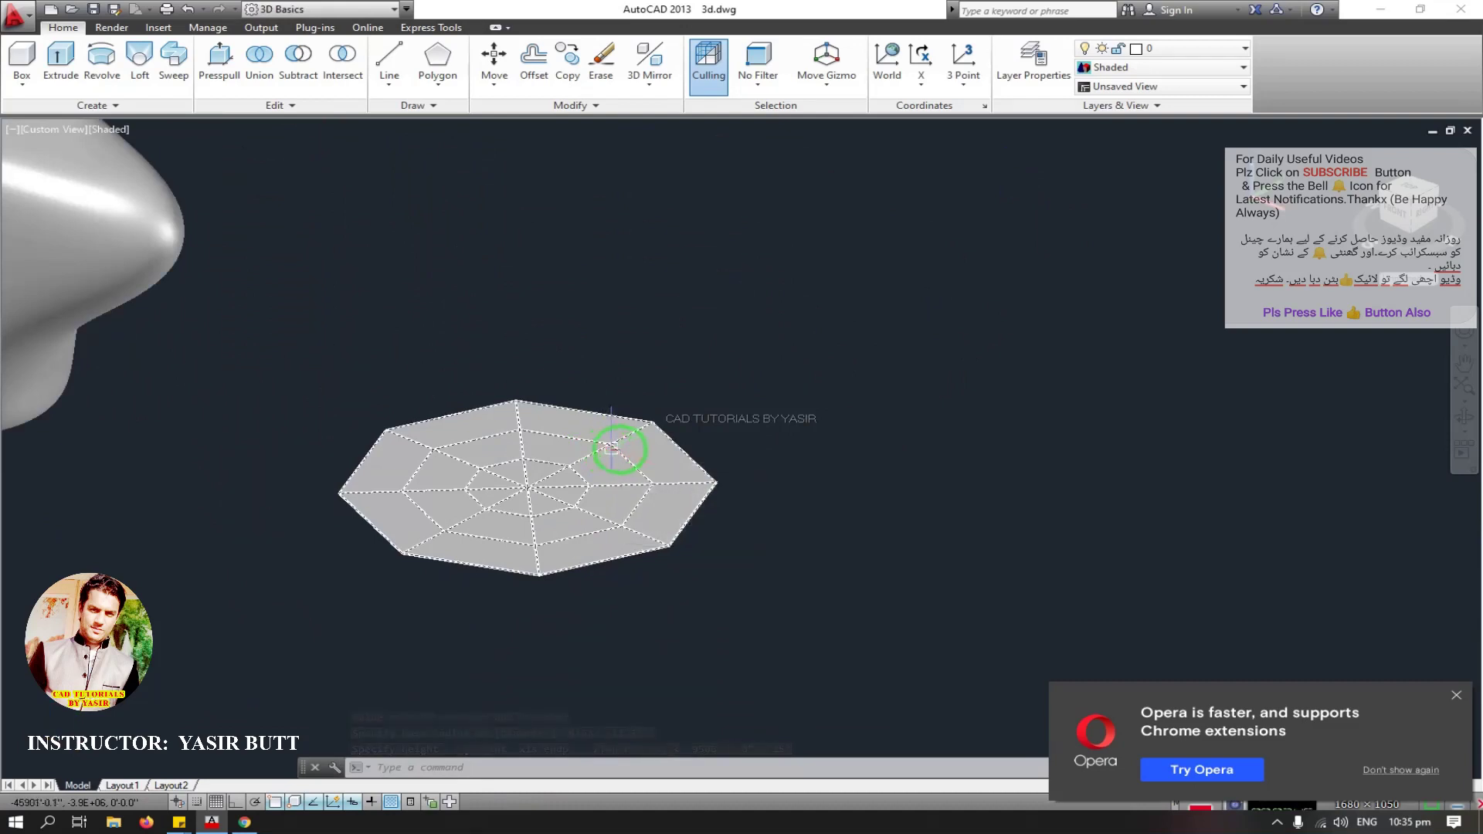
Step: Erase the flat mesh cone beside the stretched cylinder
left_click(620, 448)
key("Delete")
left_click(182, 258)
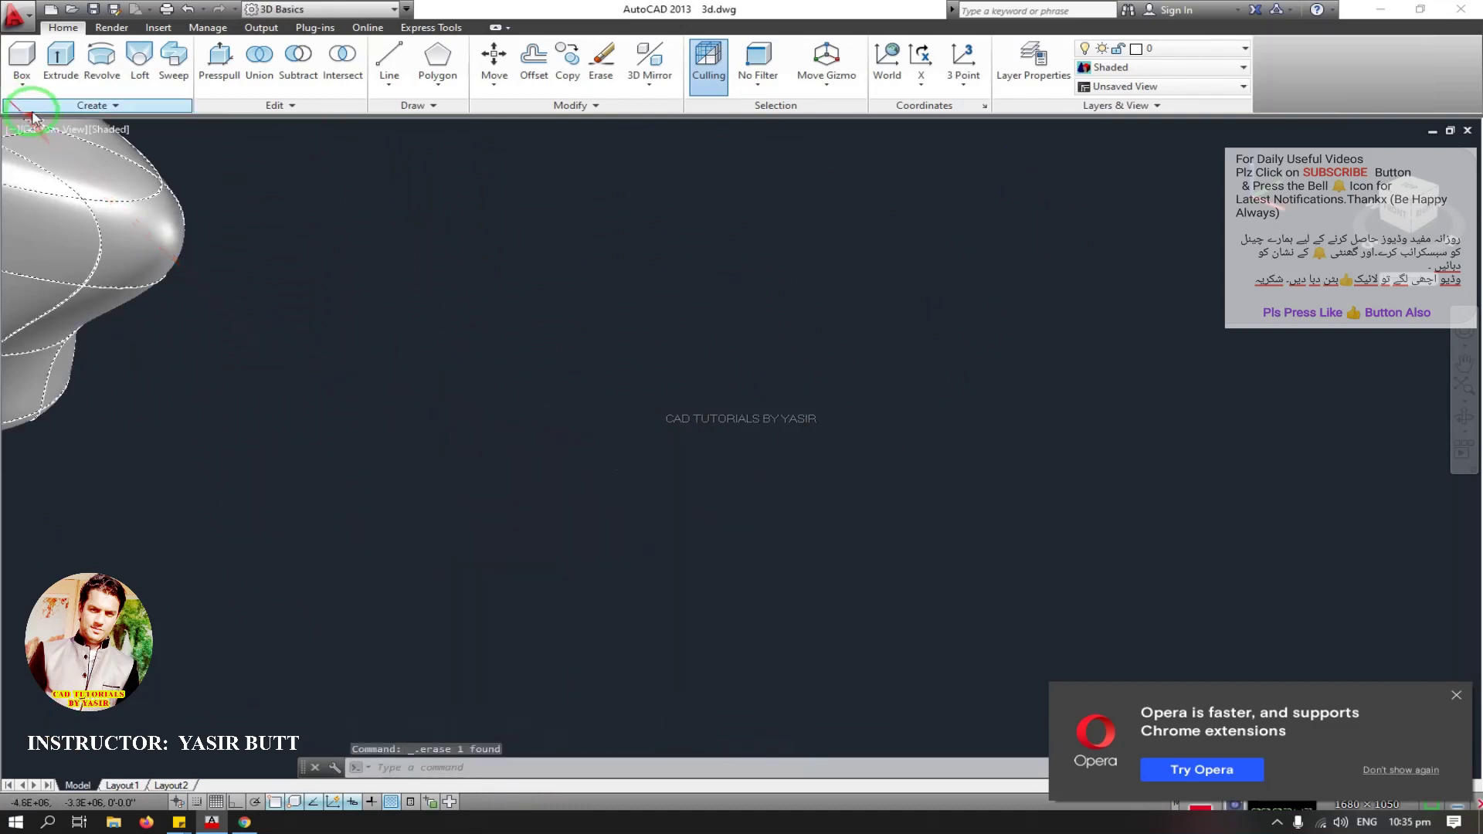
Step: Draw a mesh cone beside the stretched cylinder, about 89,159' in base radius and 181,711' high, and dismiss the browser notification
left_click(35, 105)
left_click(55, 145)
scroll(520, 364, "down", 3)
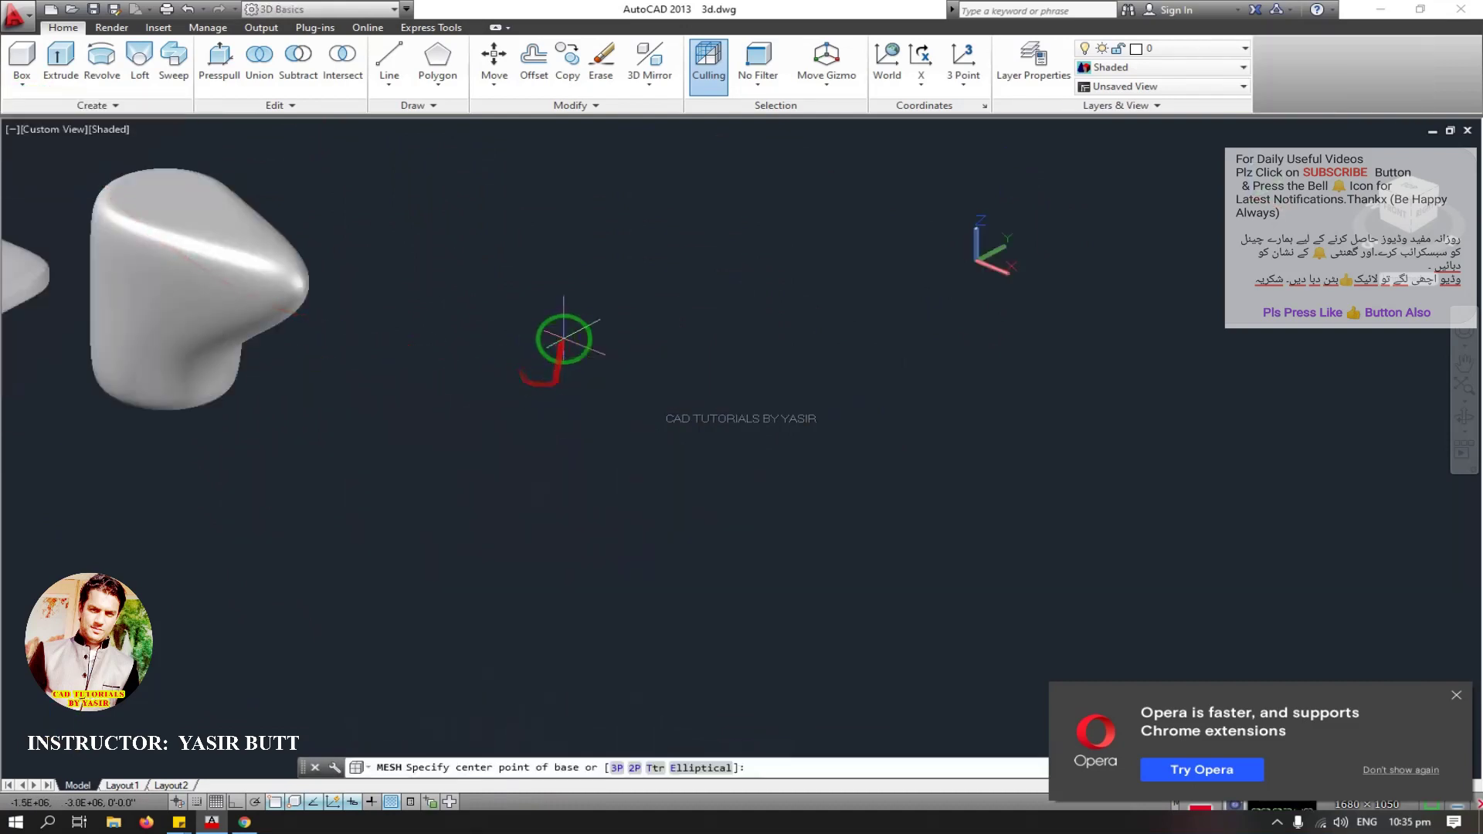
left_click(563, 338)
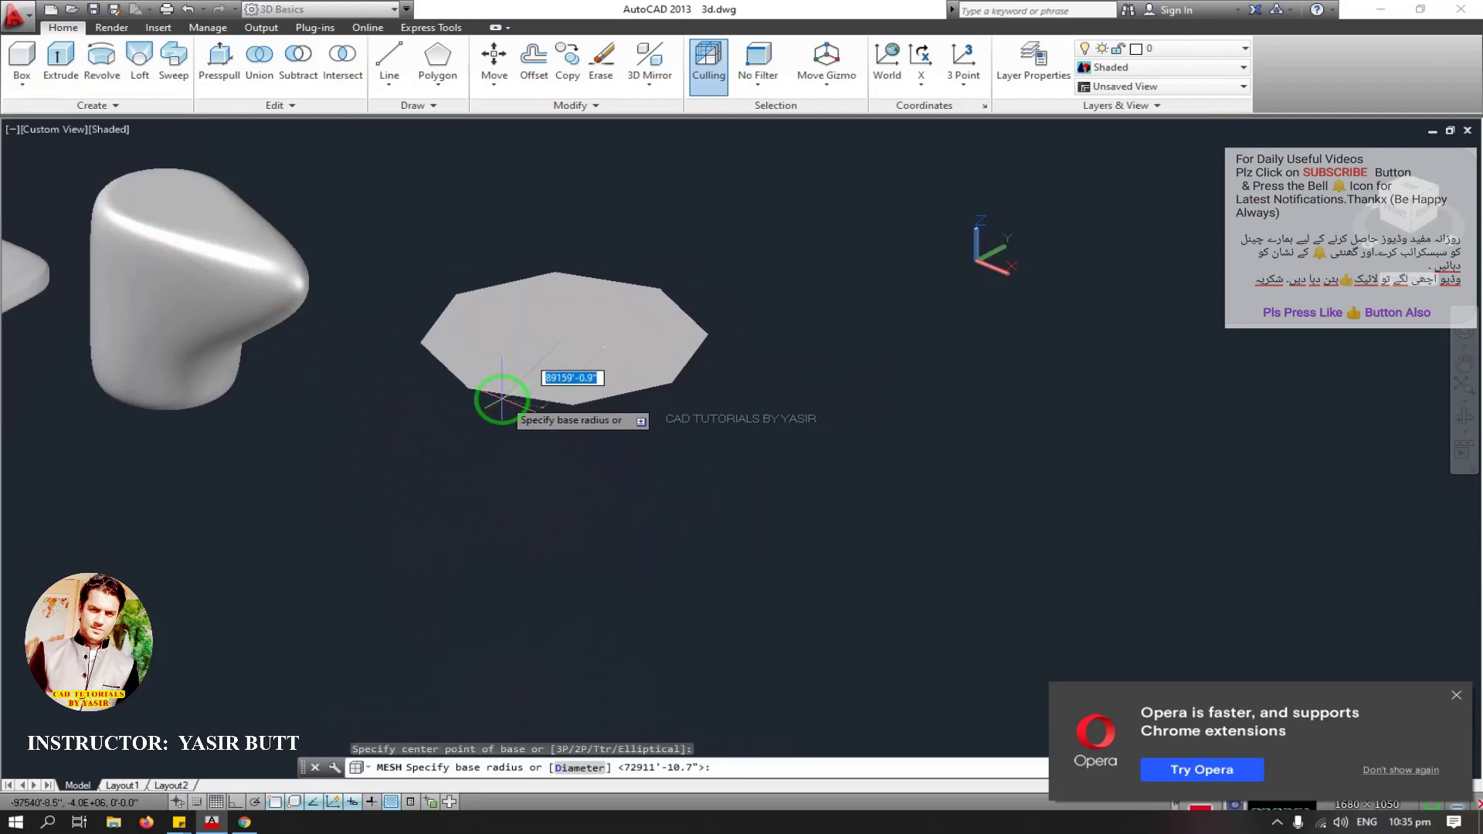
left_click(502, 399)
middle_click_drag(556, 189, 566, 291)
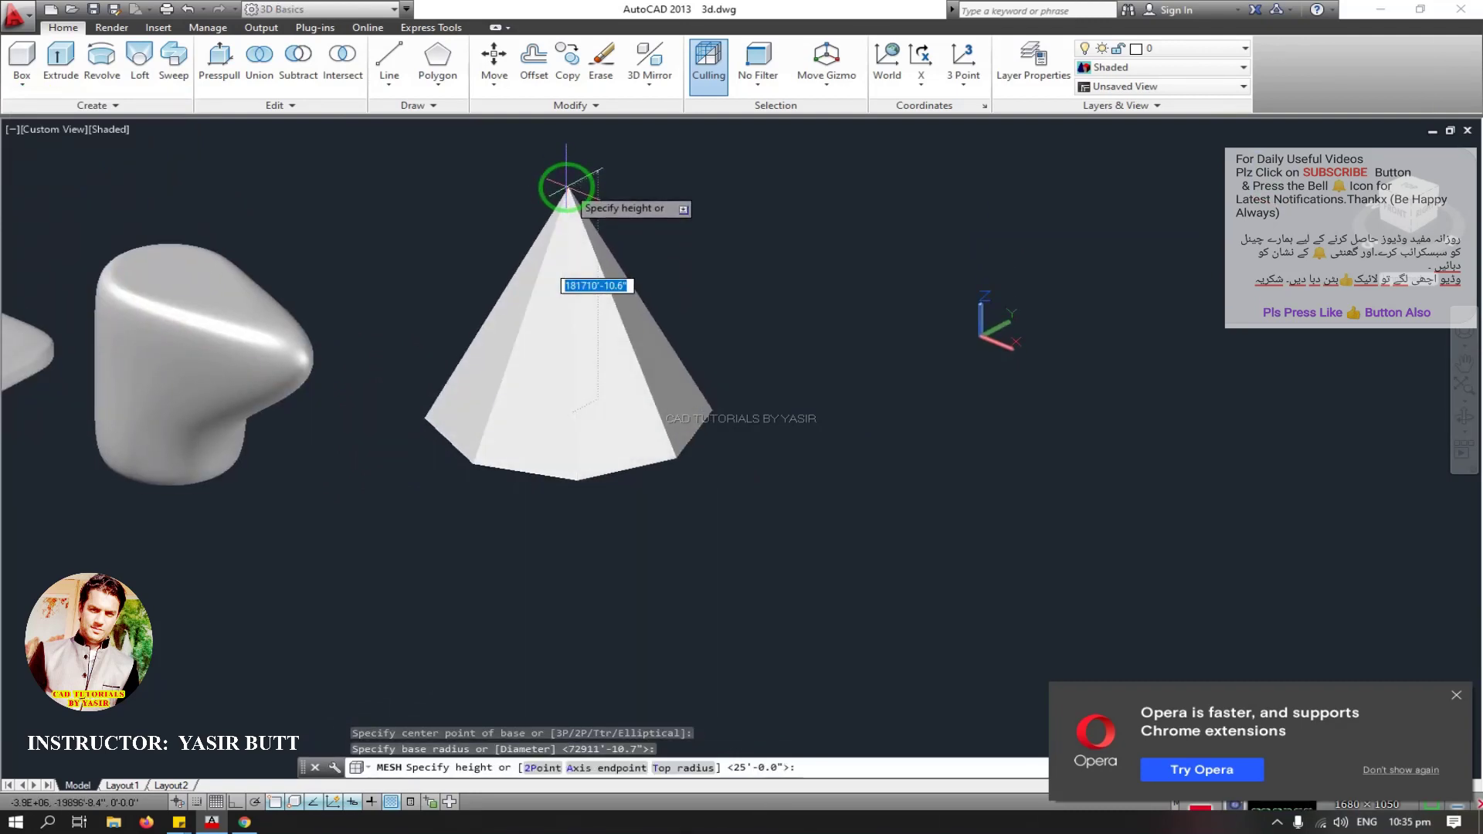
left_click(567, 187)
middle_click_drag(554, 275, 541, 325)
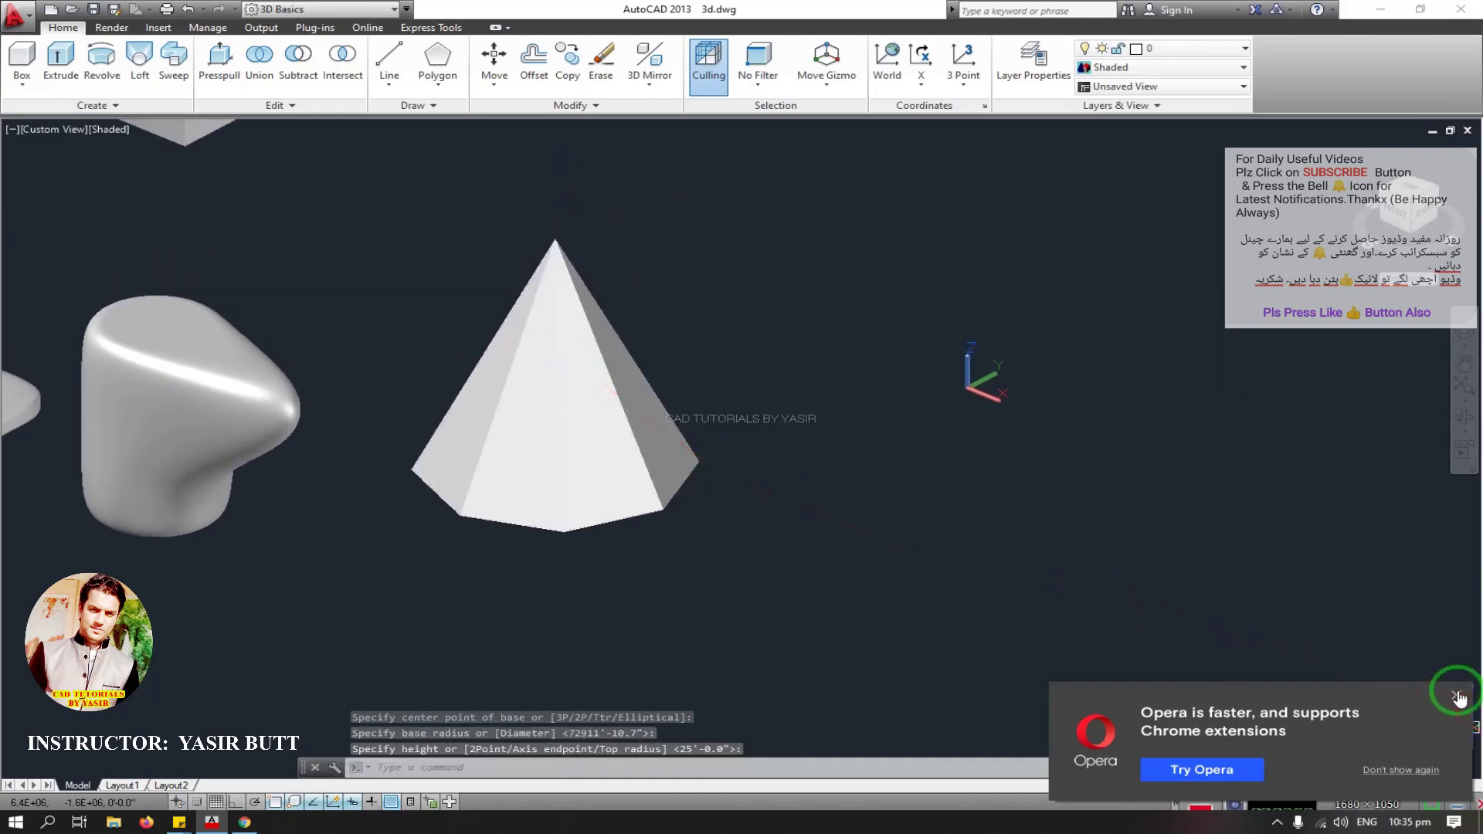
middle_click_drag(556, 467, 591, 456)
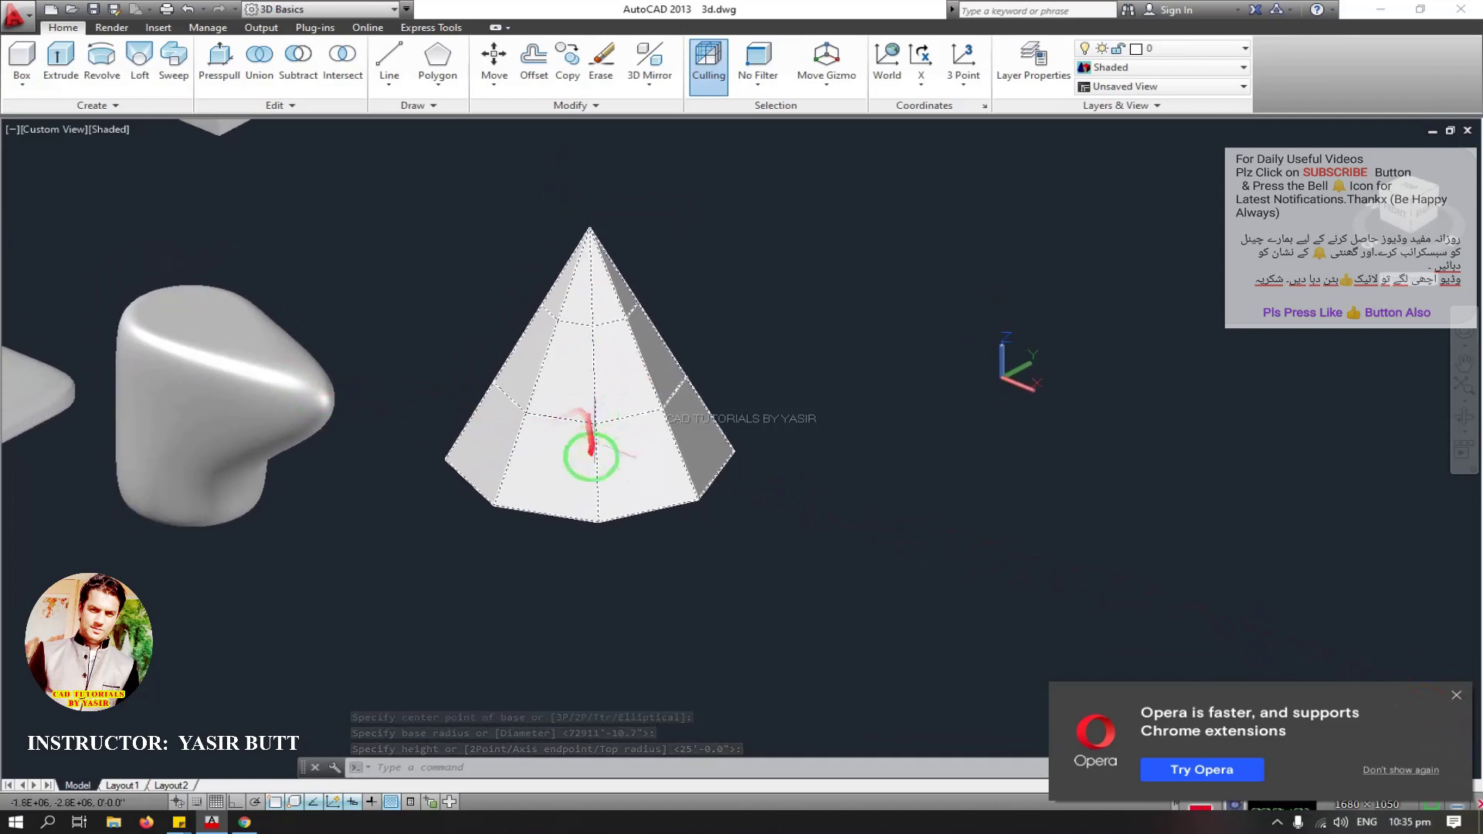
left_click(1457, 695)
Step: Select the mesh cone, raise its smoothness to the maximum level with Smooth More, and deselect it
scroll(564, 484, "up", 3)
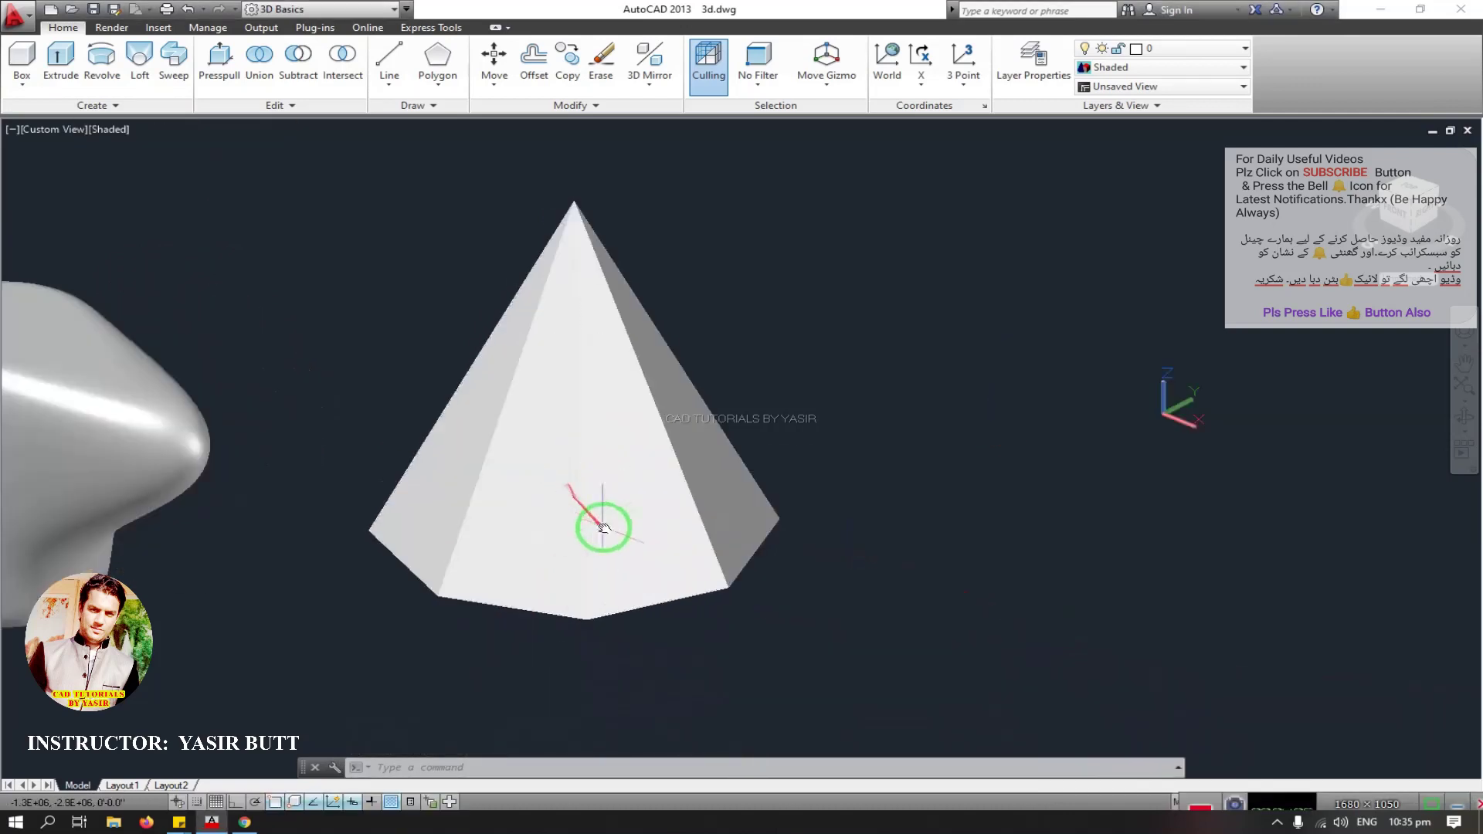
middle_click_drag(603, 528, 526, 464)
left_click(567, 433)
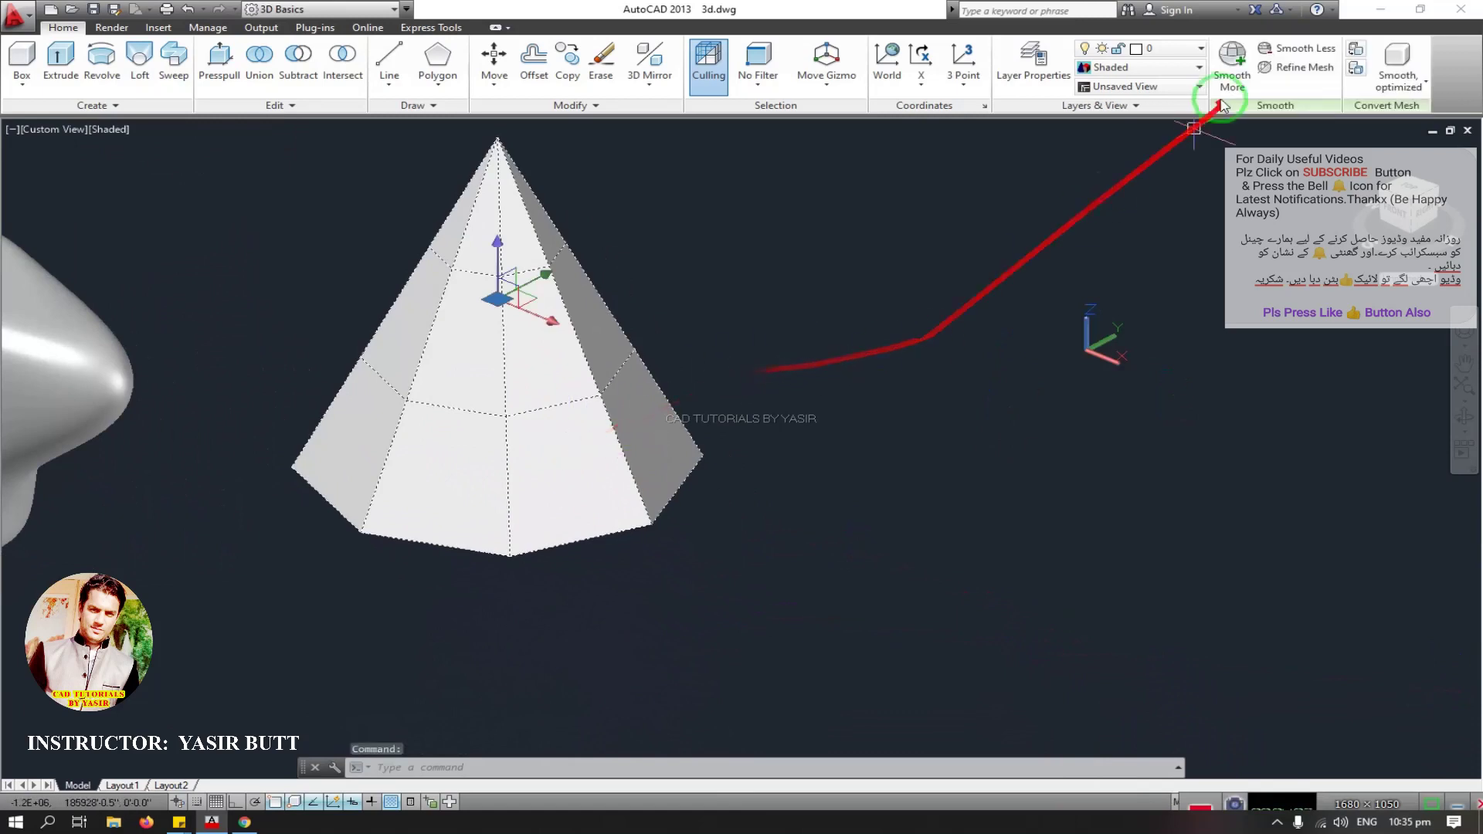
left_click(1234, 69)
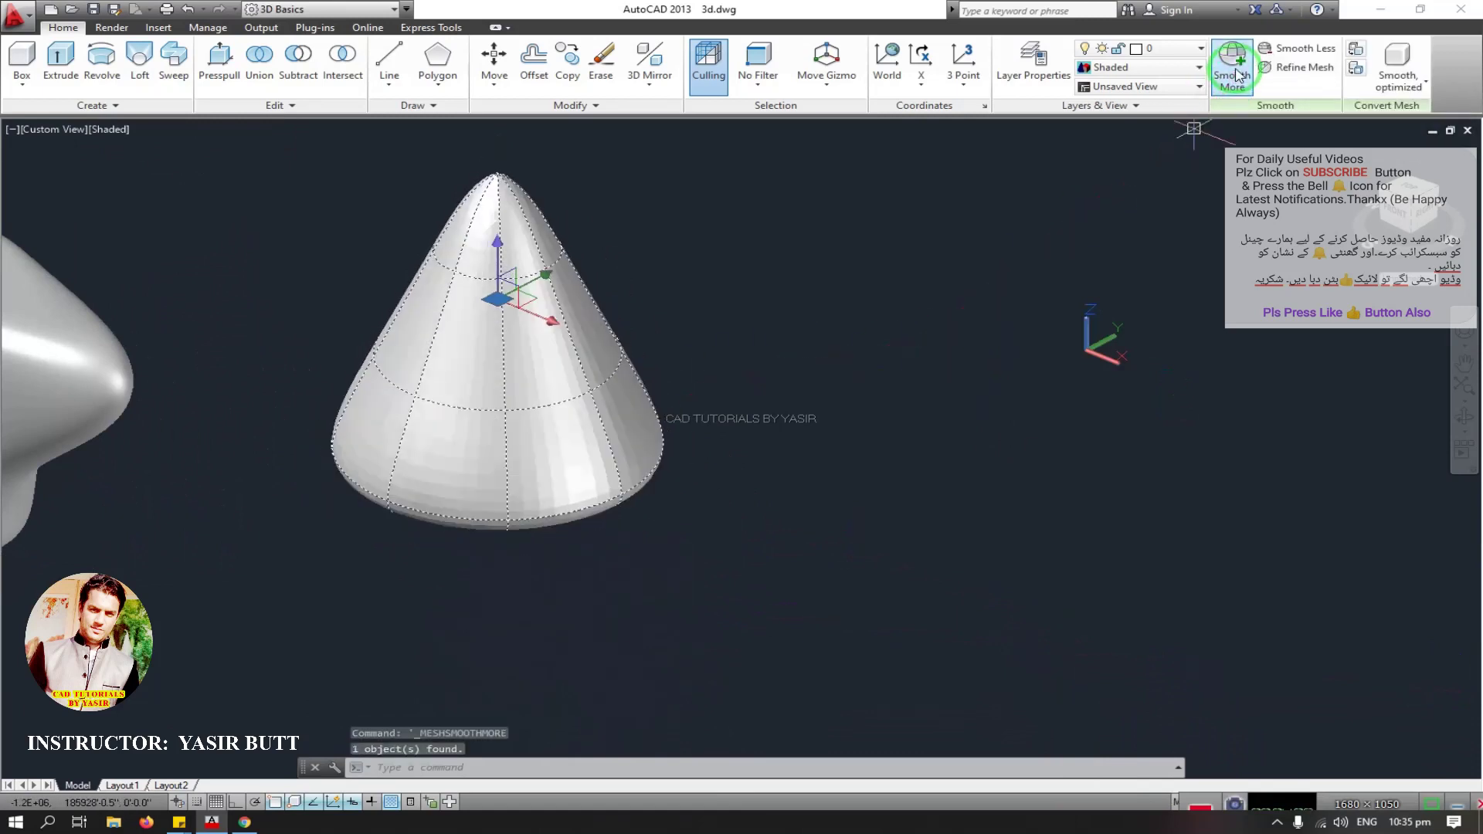
left_click(1234, 71)
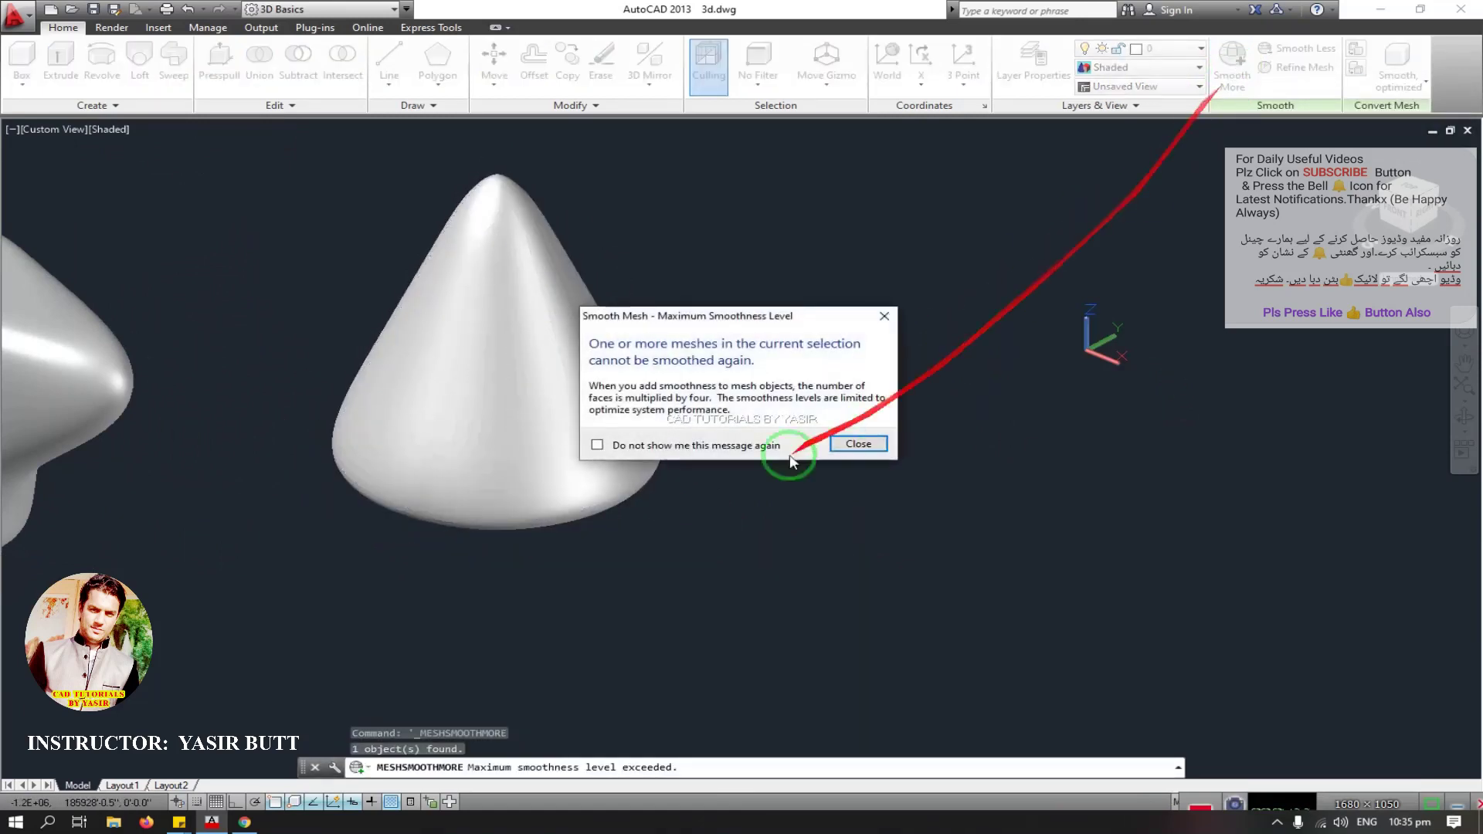
left_click(859, 445)
left_click(872, 449)
scroll(665, 479, "down", 4)
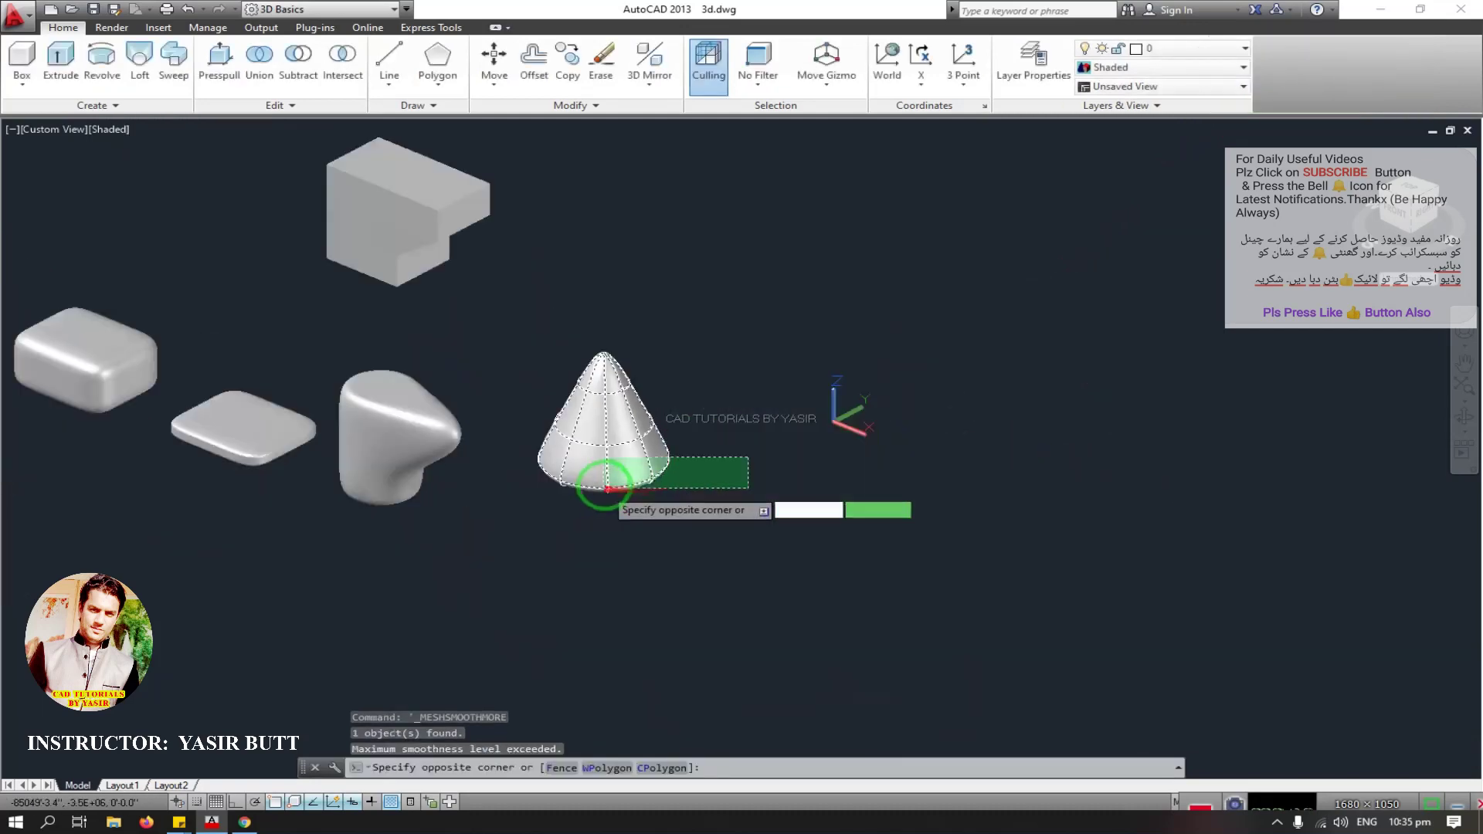
key("Escape")
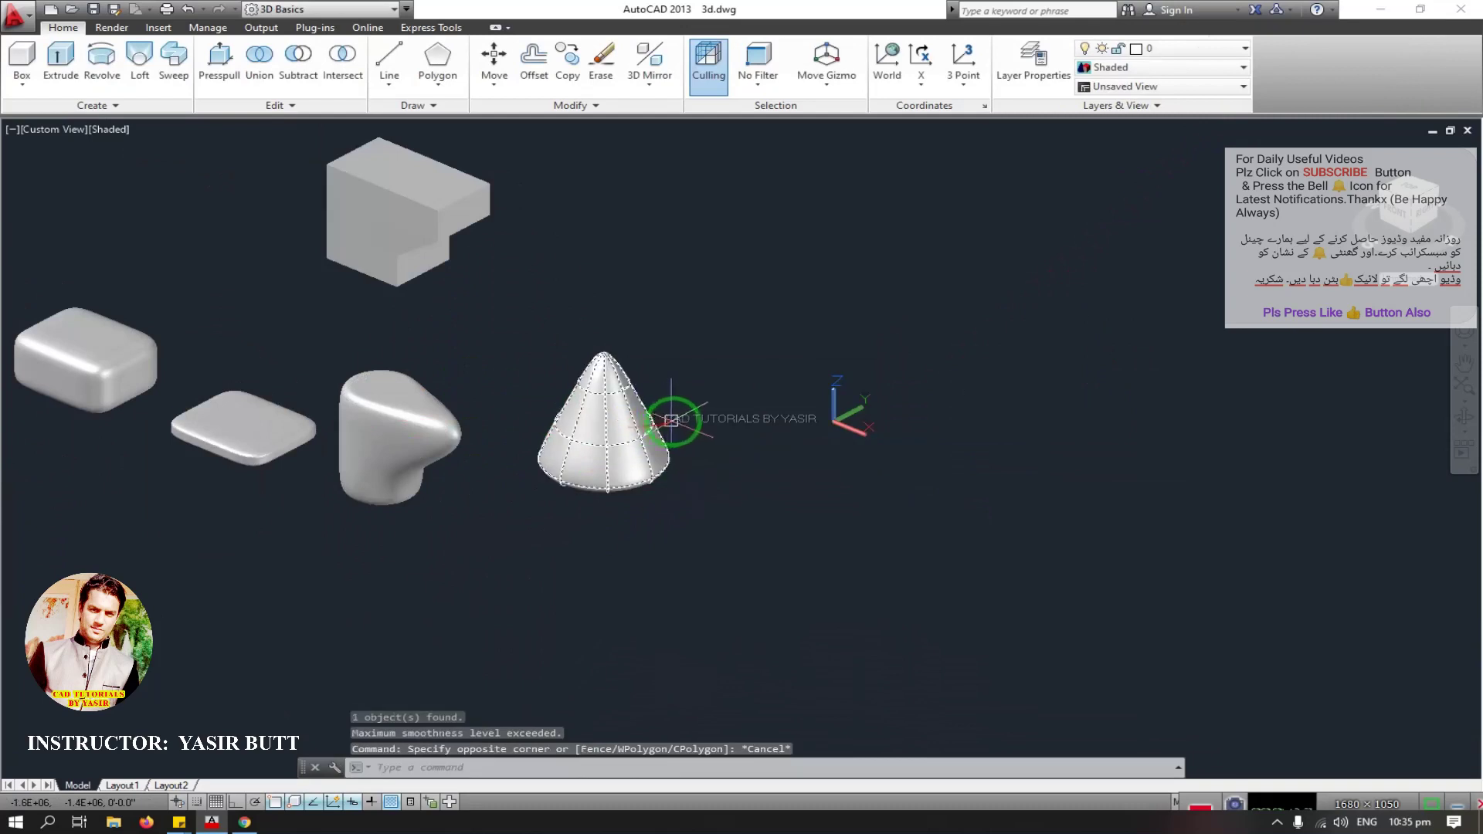
key("Escape")
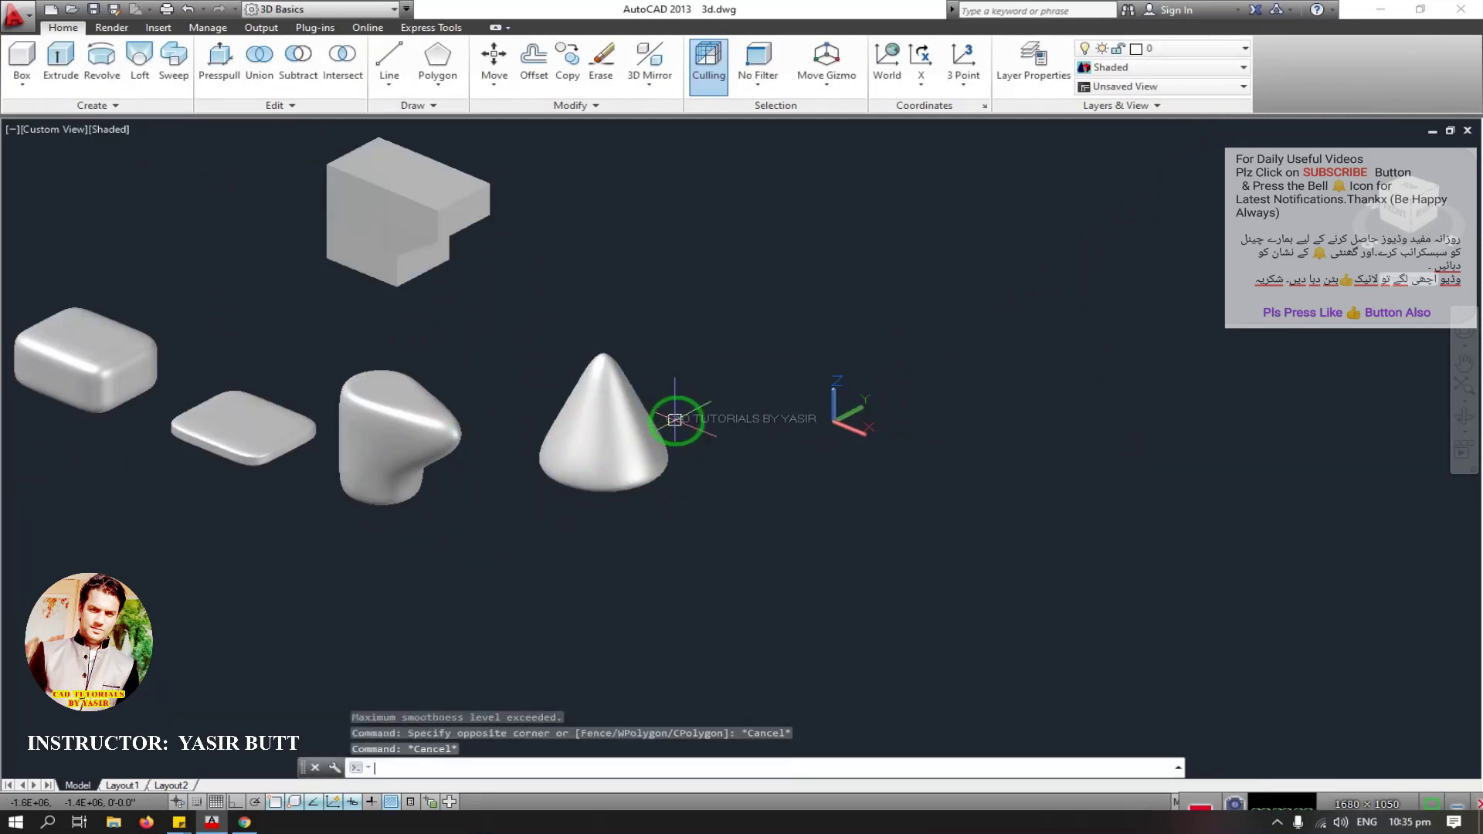
middle_click_drag(793, 491, 832, 511)
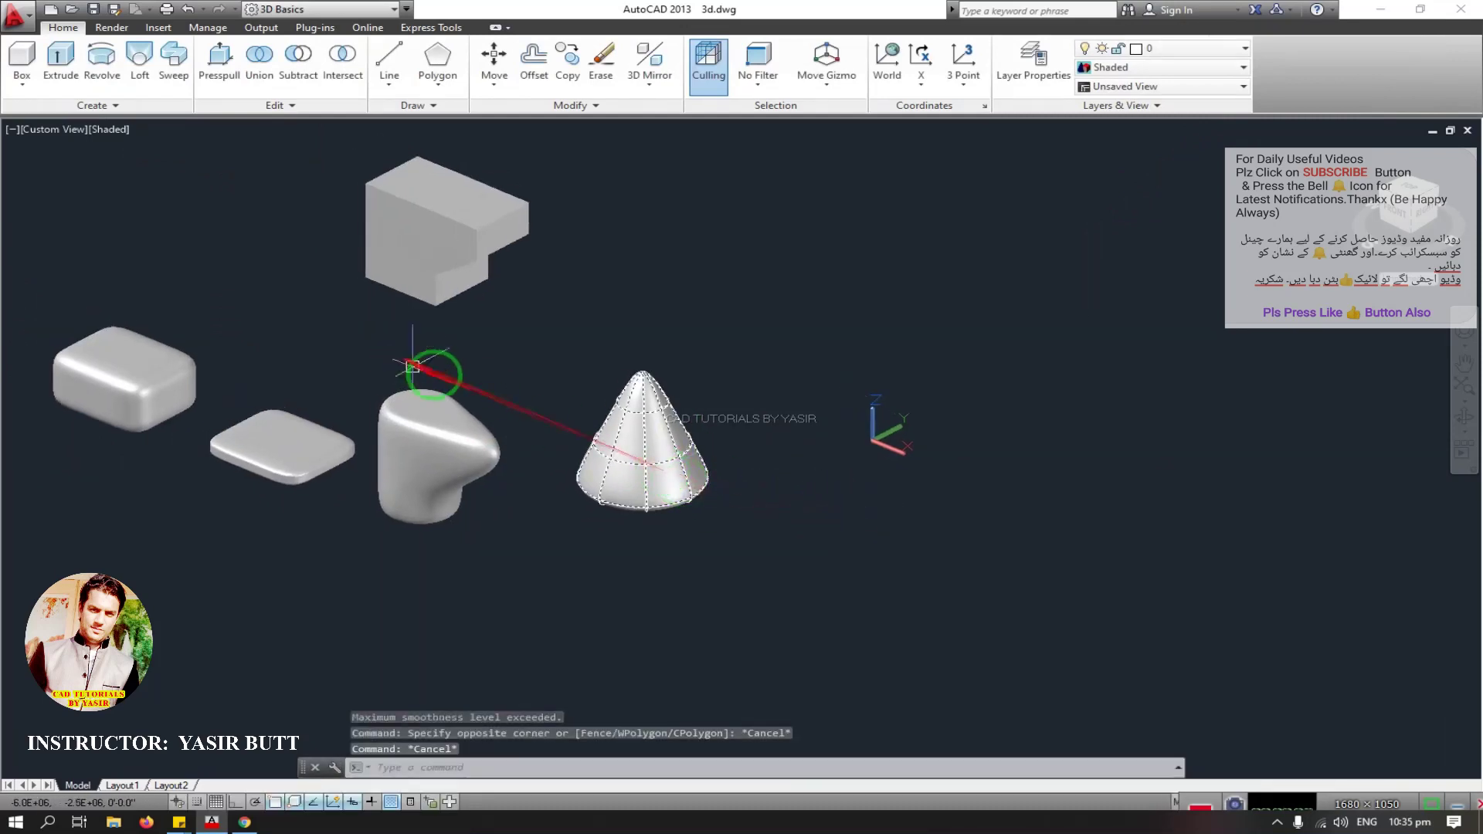
left_click(23, 84)
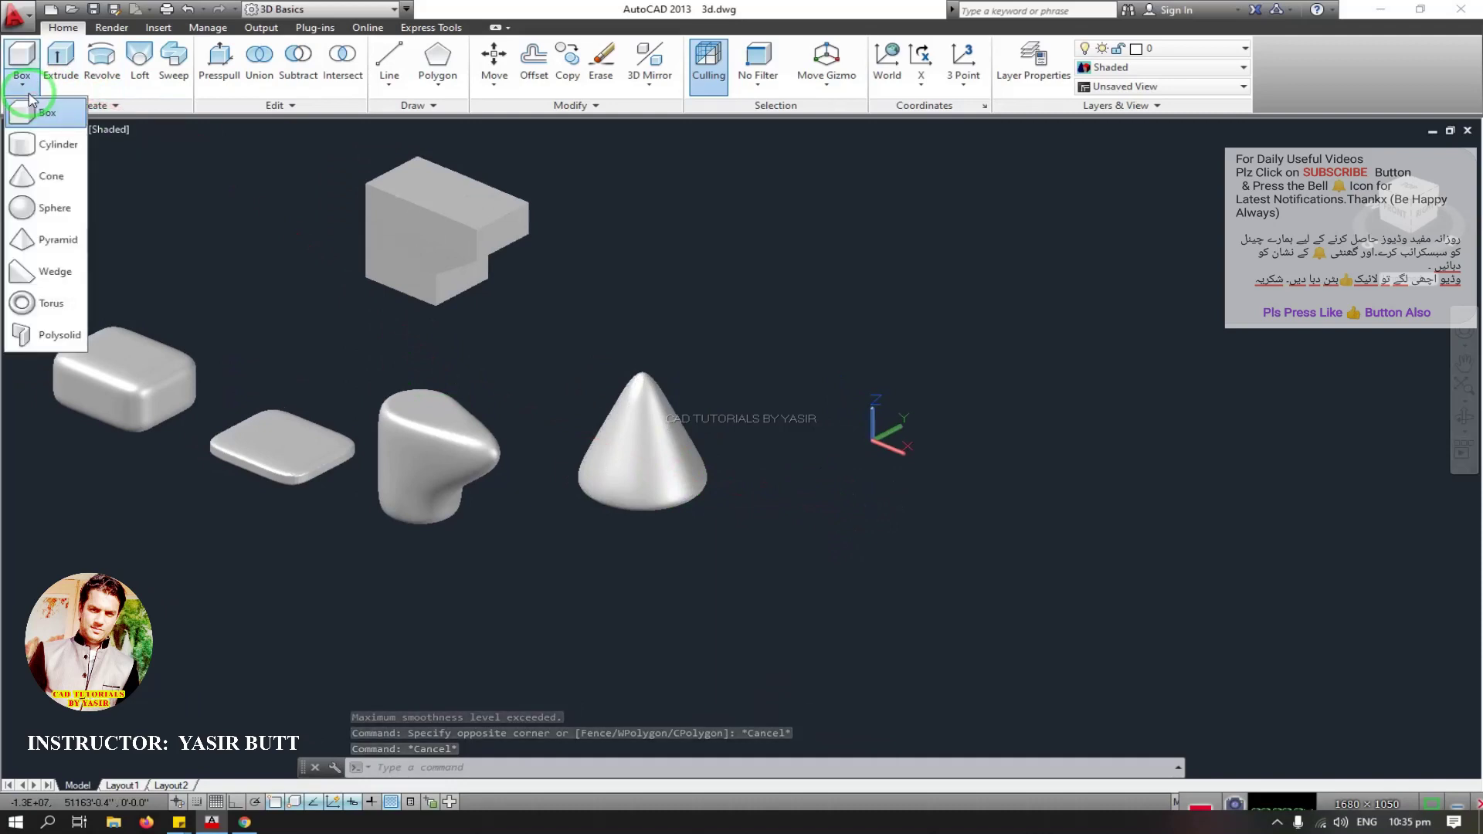
left_click(78, 239)
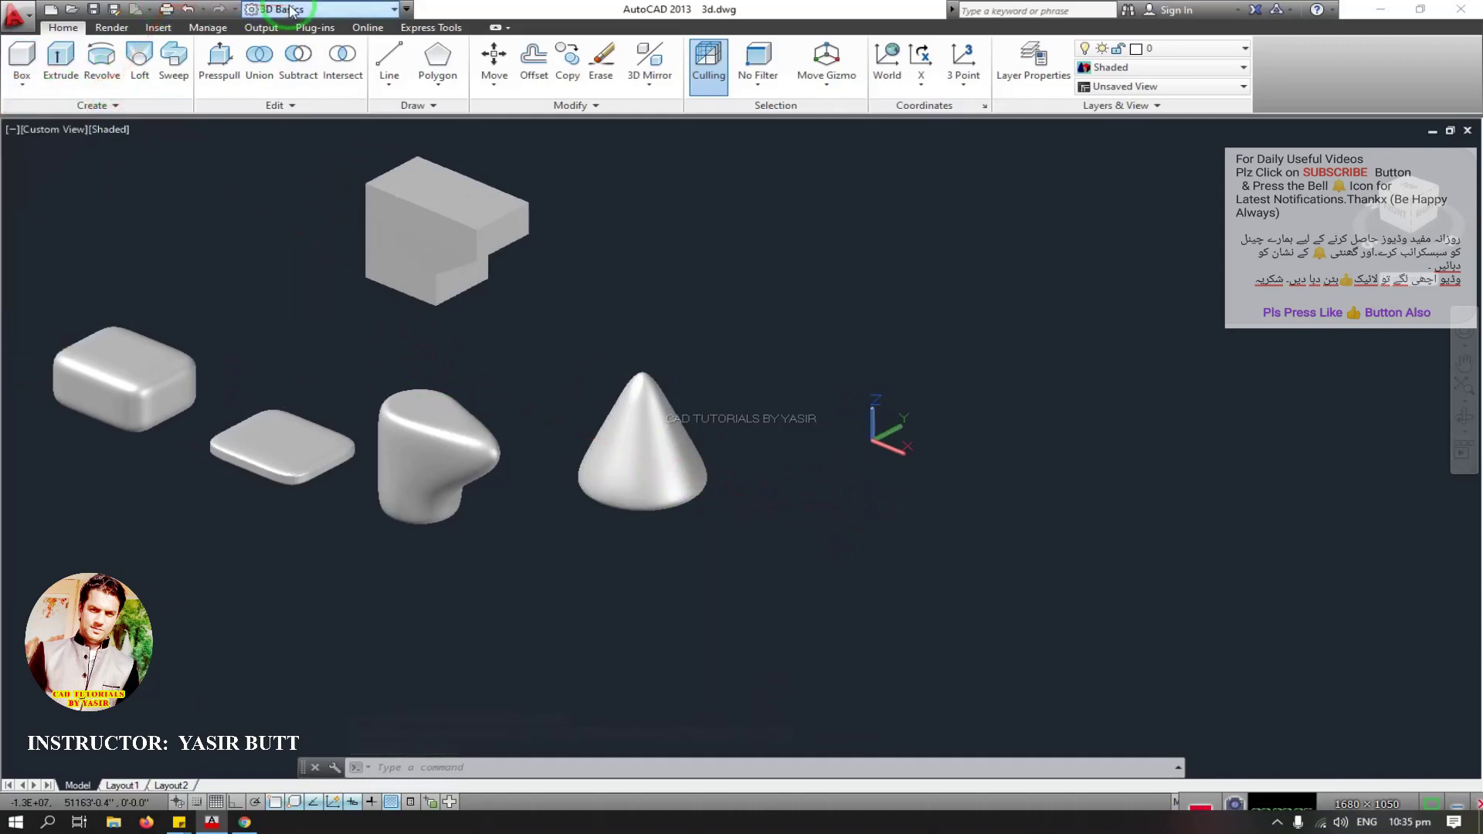
Step: Draw a truncated mesh cone in front of the other shapes using the Top radius option, with freehand radii and a height of about 441,600'
left_click(55, 109)
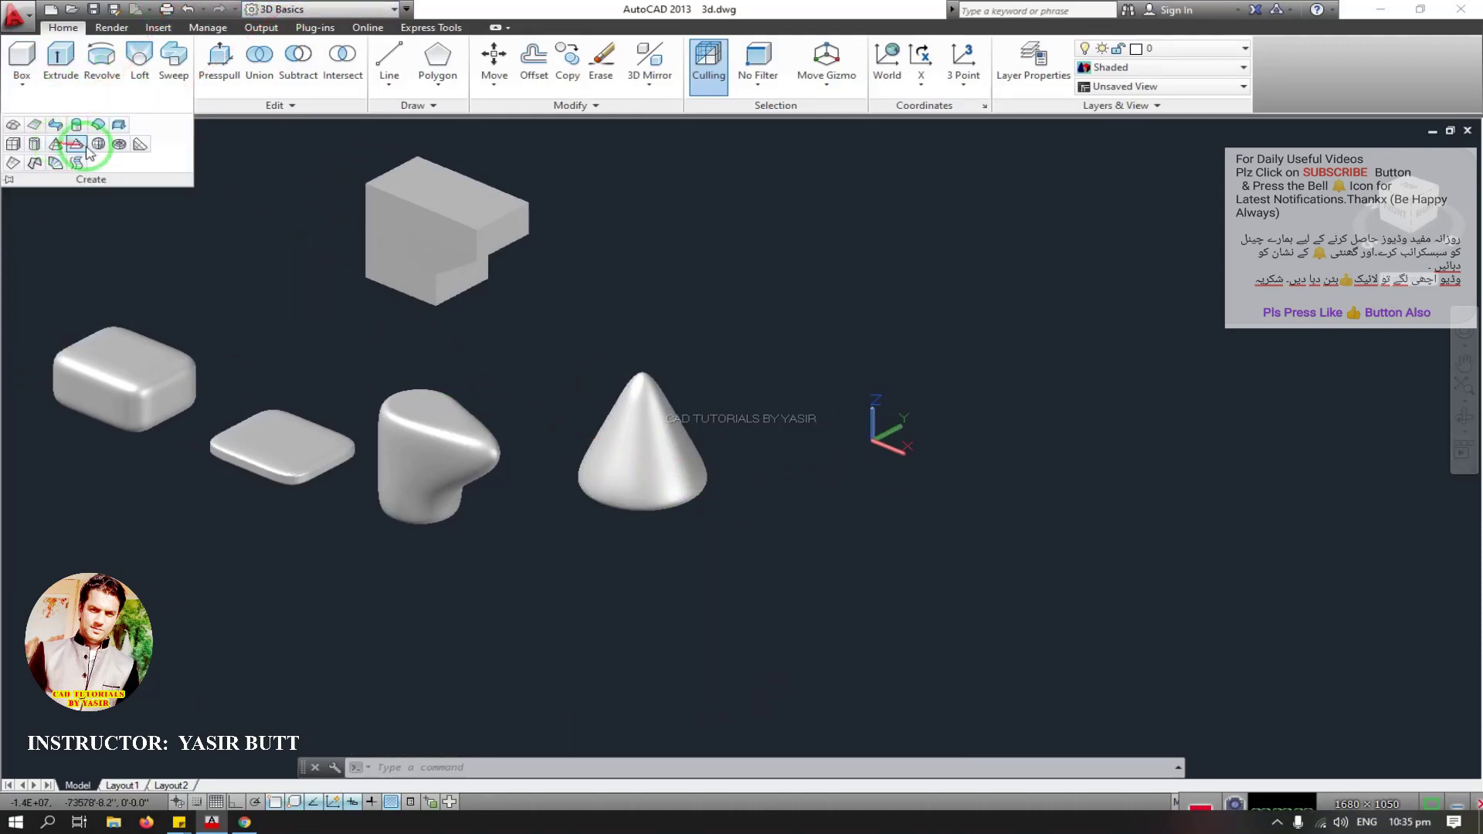
left_click(56, 145)
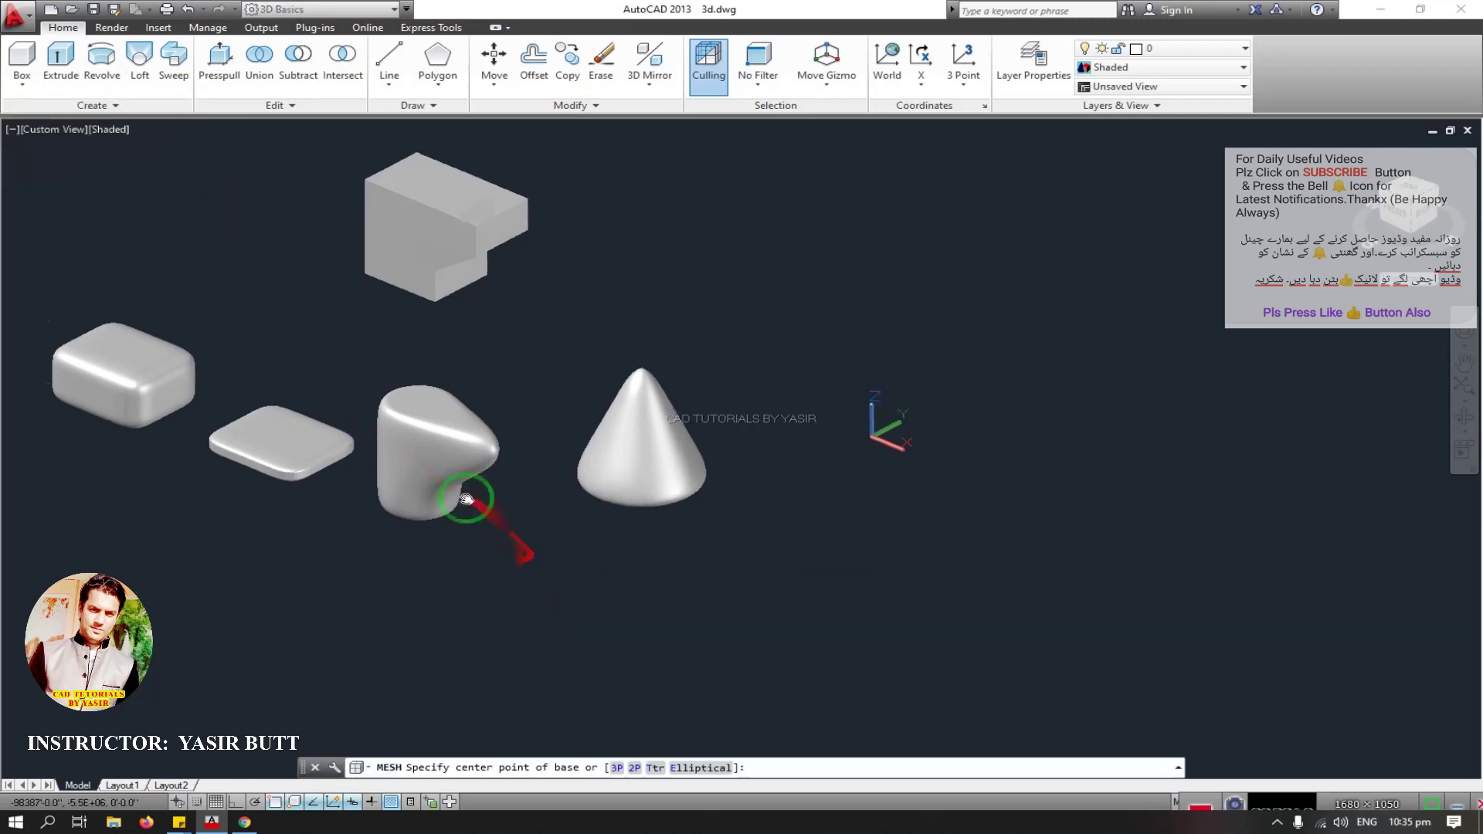
middle_click_drag(463, 503, 353, 422)
left_click(438, 556)
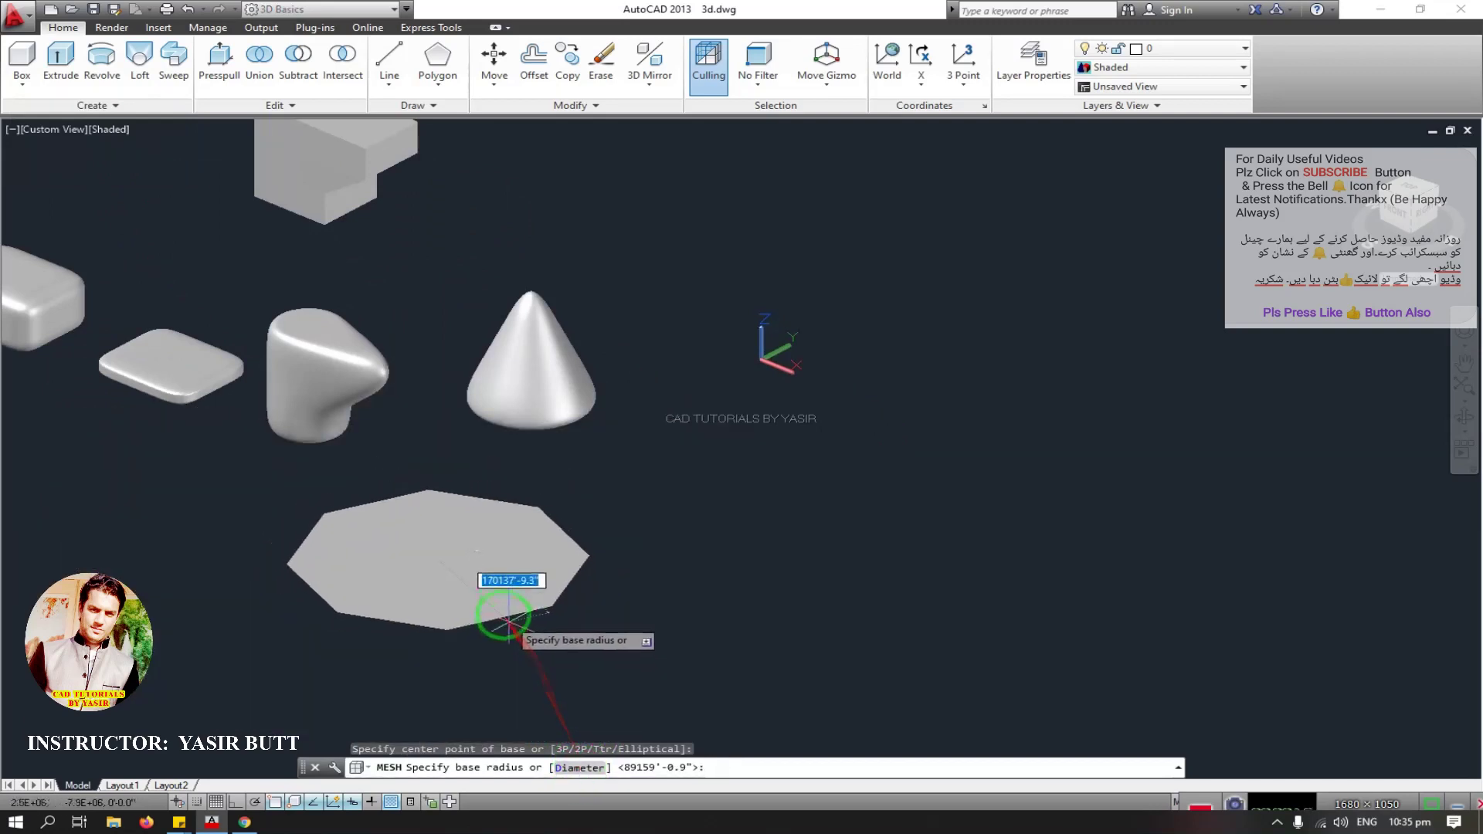
left_click(494, 595)
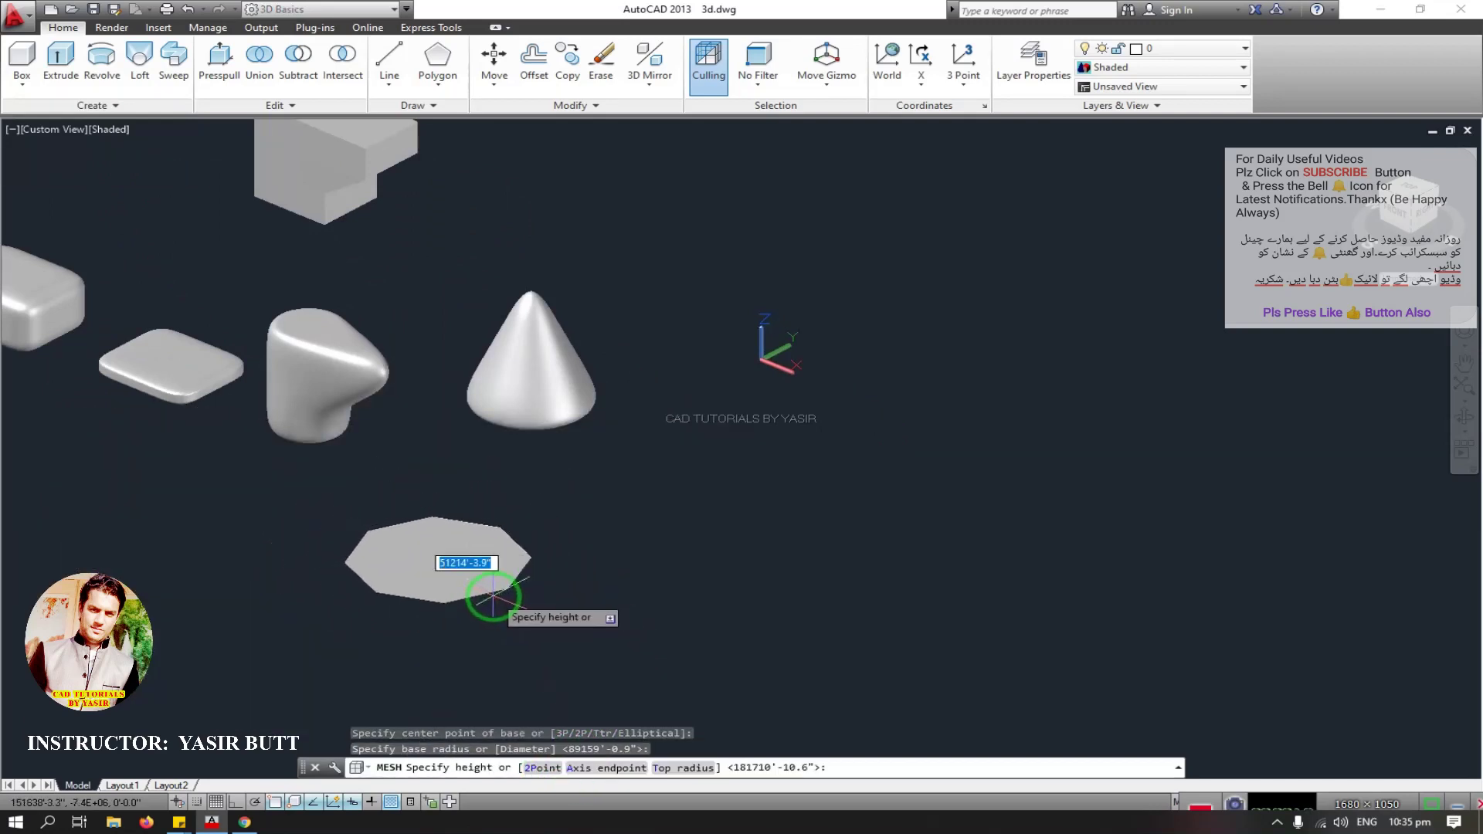
left_click(677, 769)
scroll(533, 525, "down", 5)
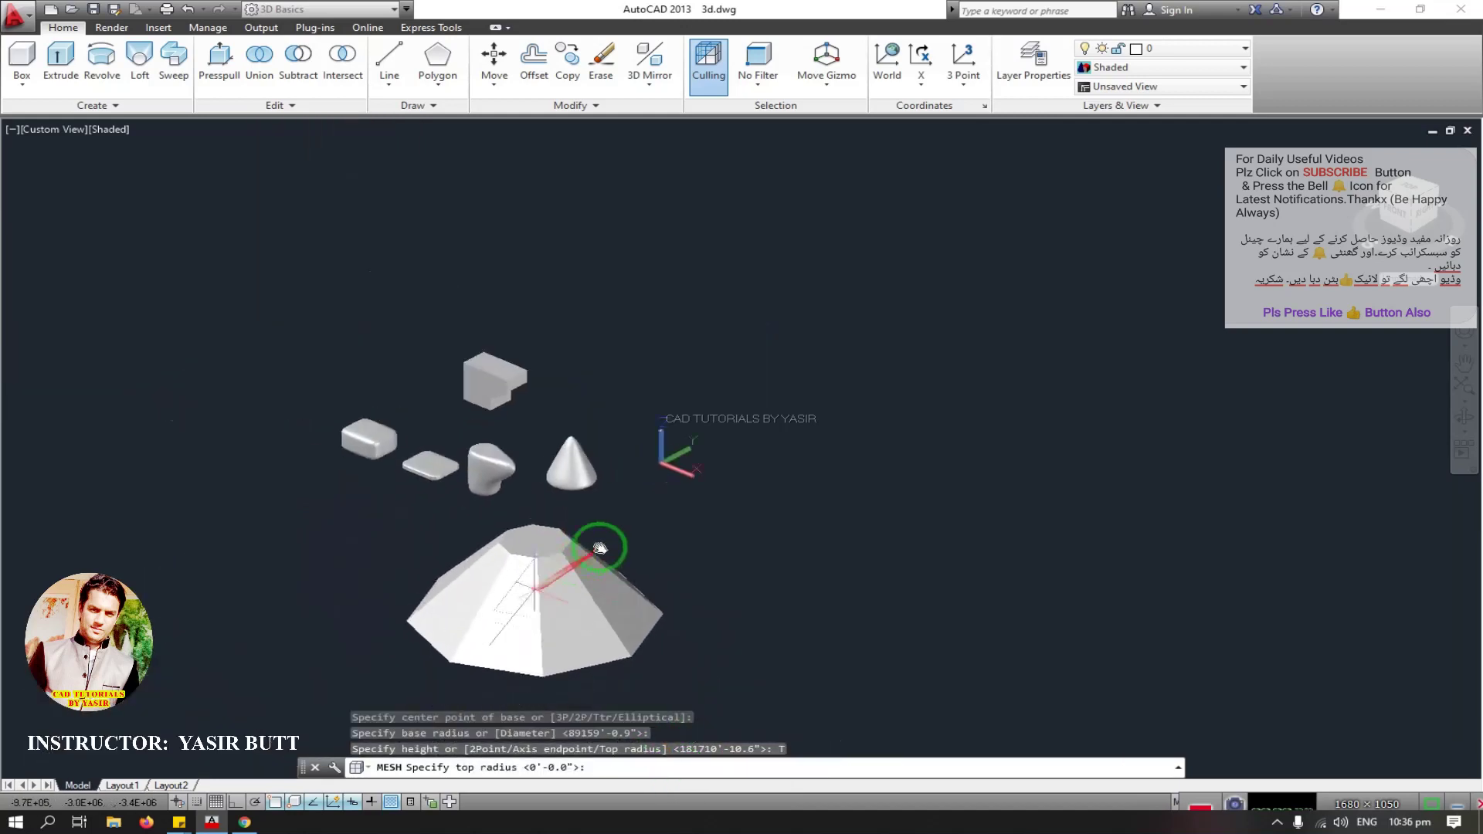
middle_click_drag(600, 548, 615, 532)
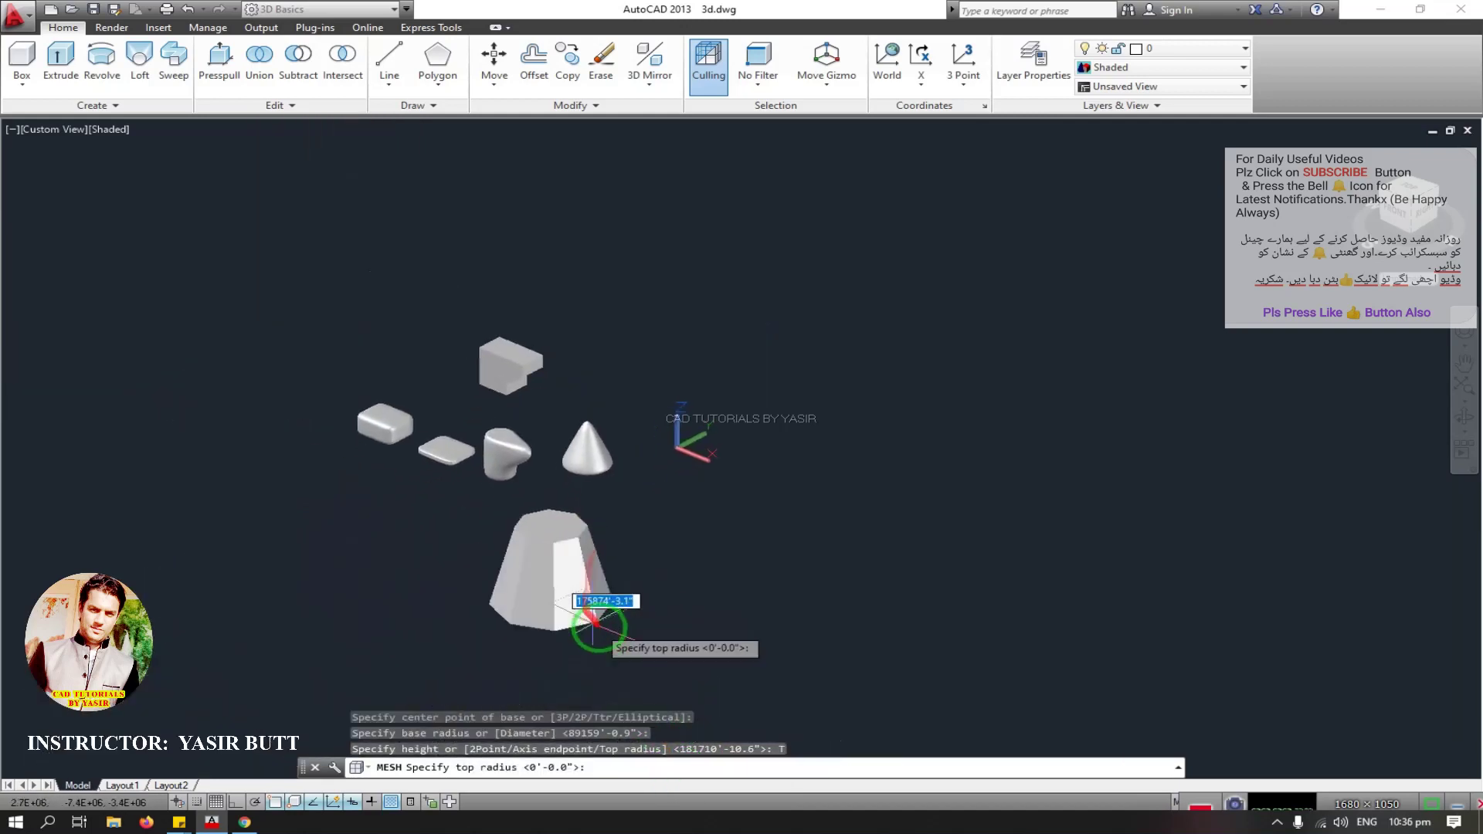
left_click(636, 614)
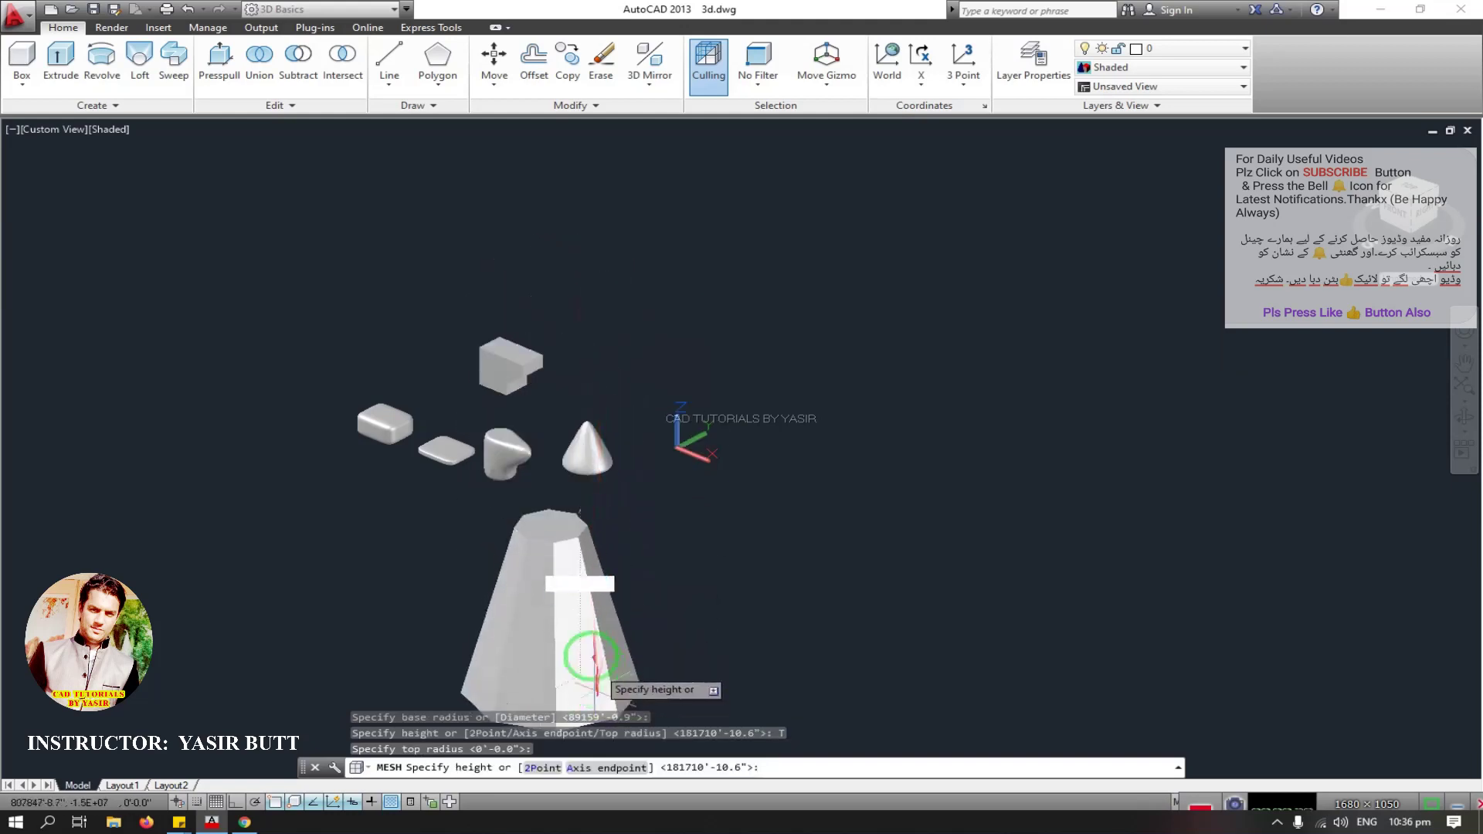
middle_click_drag(580, 655, 589, 595)
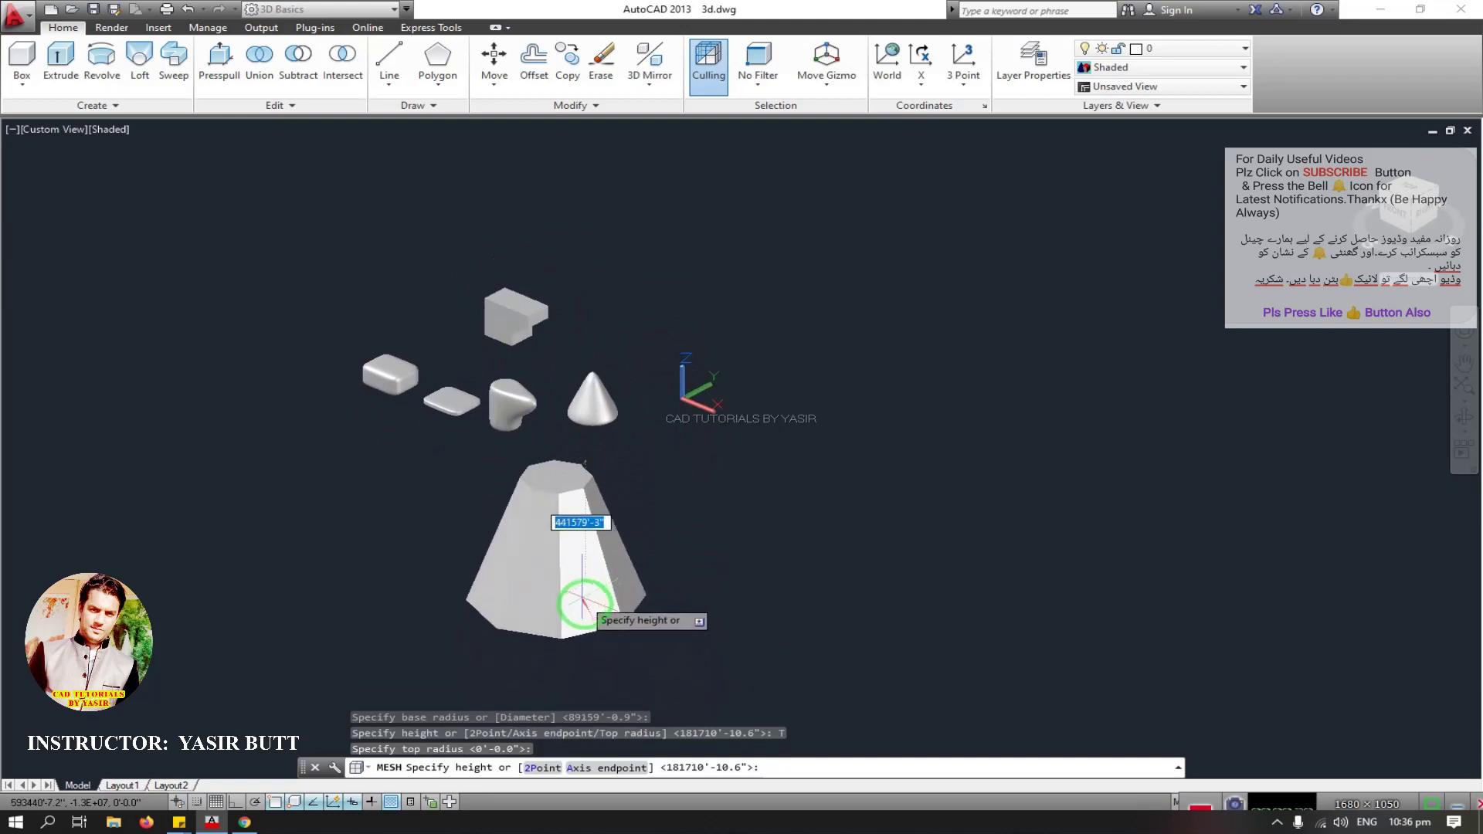
left_click(595, 602)
scroll(563, 563, "up", 3)
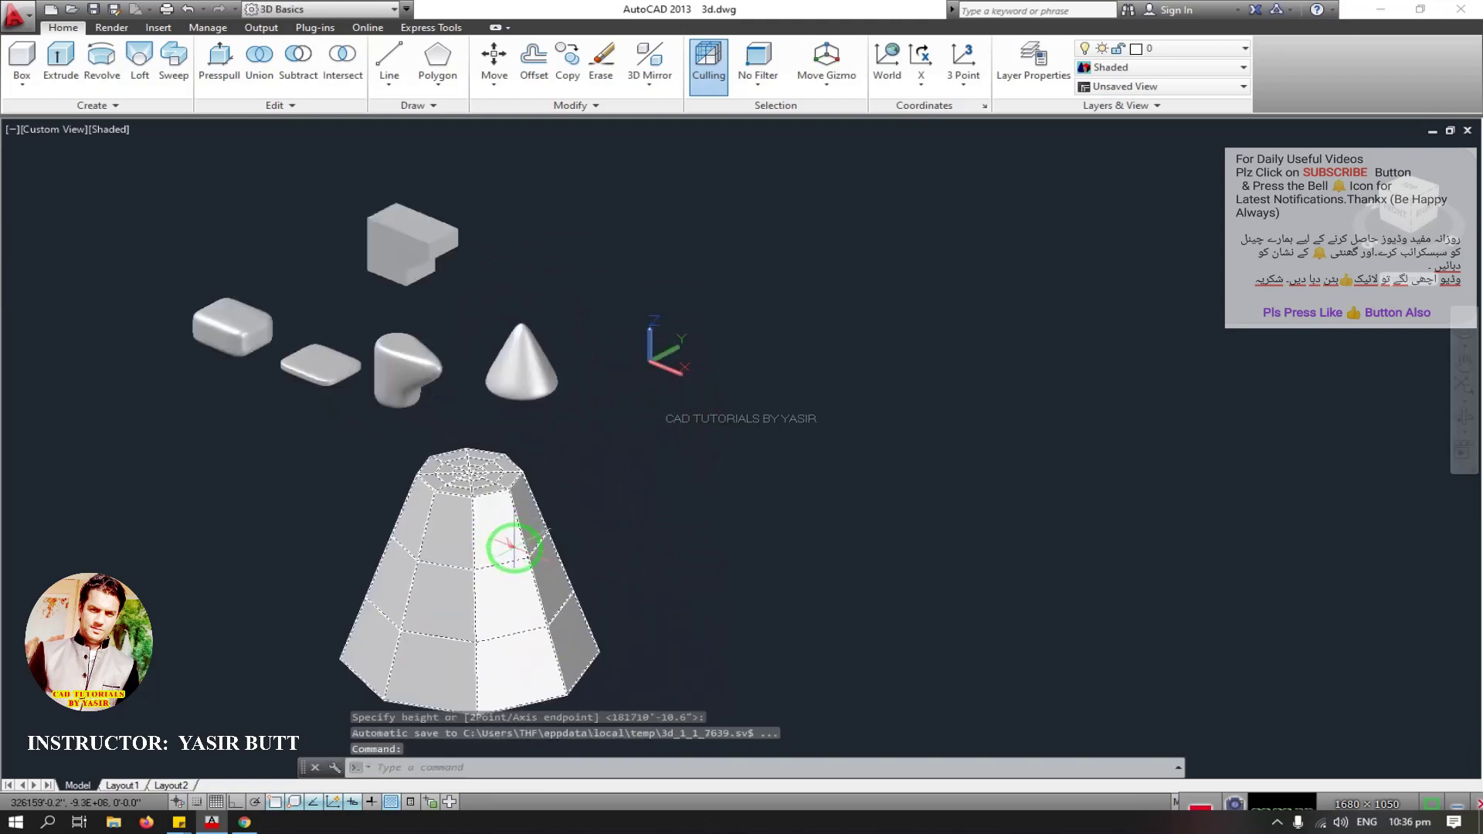
Step: Raise the truncated mesh cone's smoothness to level 3 with Smooth More, deselect it and save the drawing
left_click(502, 538)
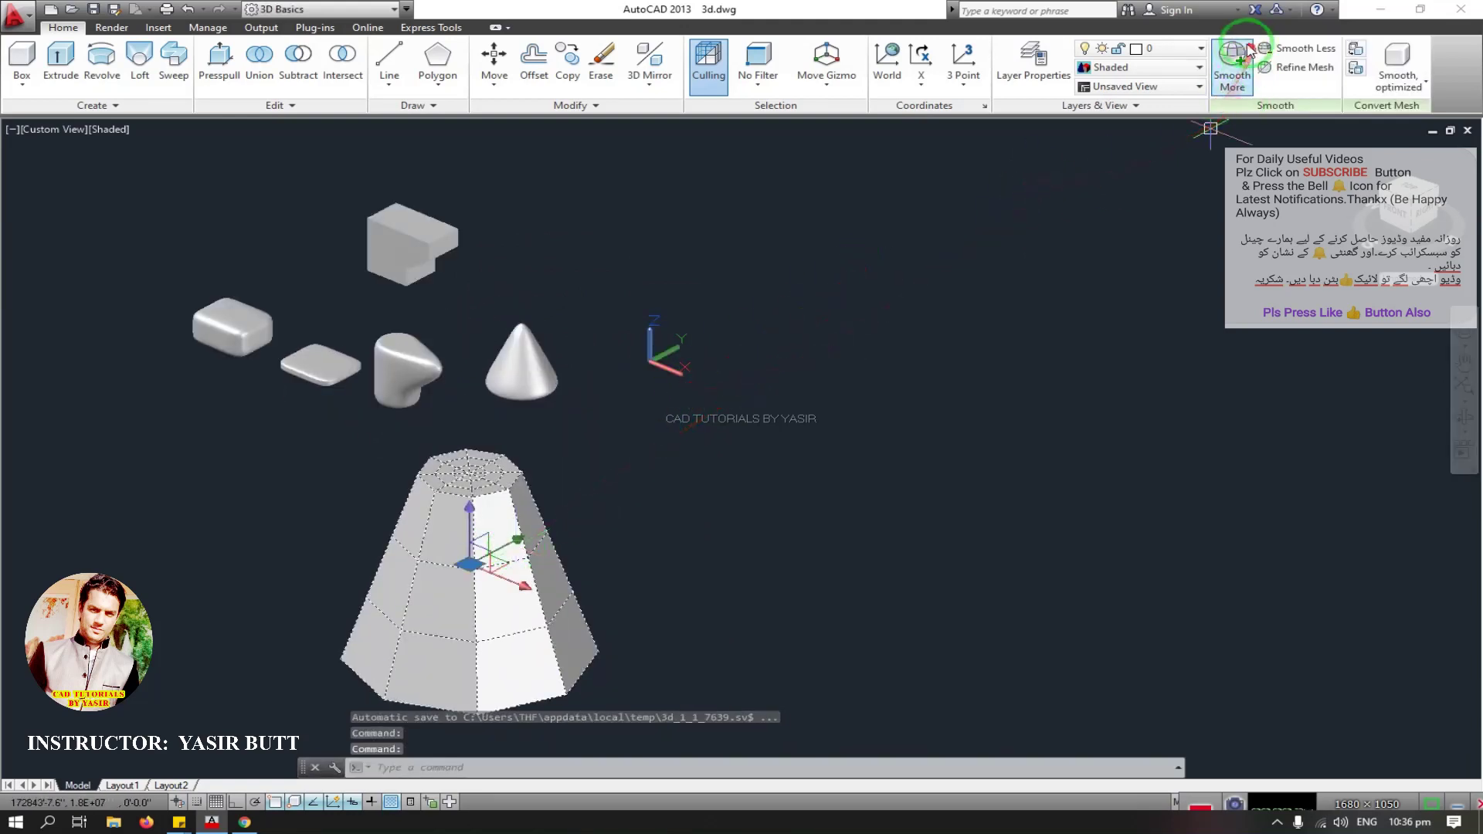
left_click(1244, 53)
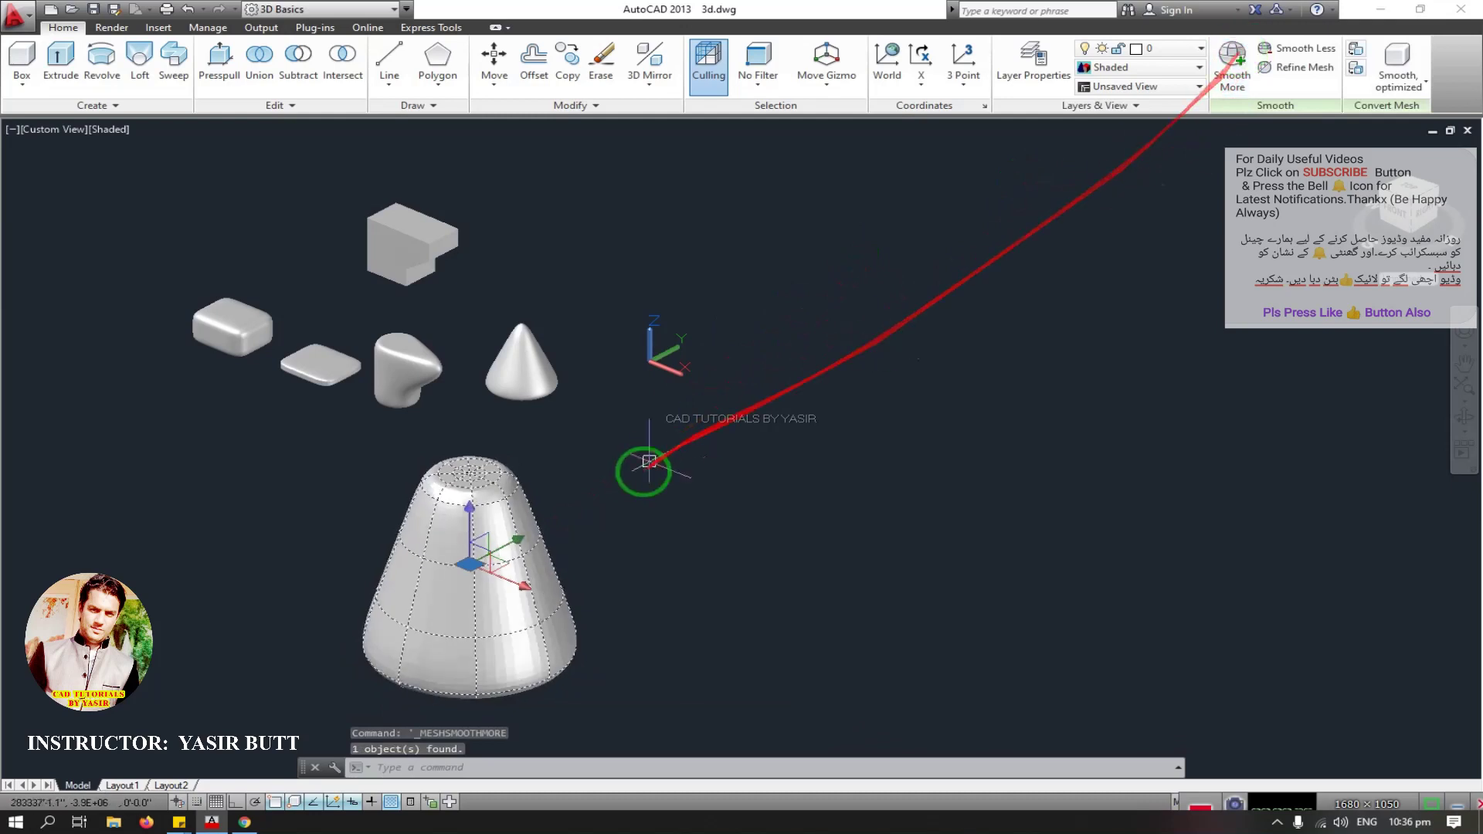
key("Escape")
middle_click_drag(507, 514, 561, 449)
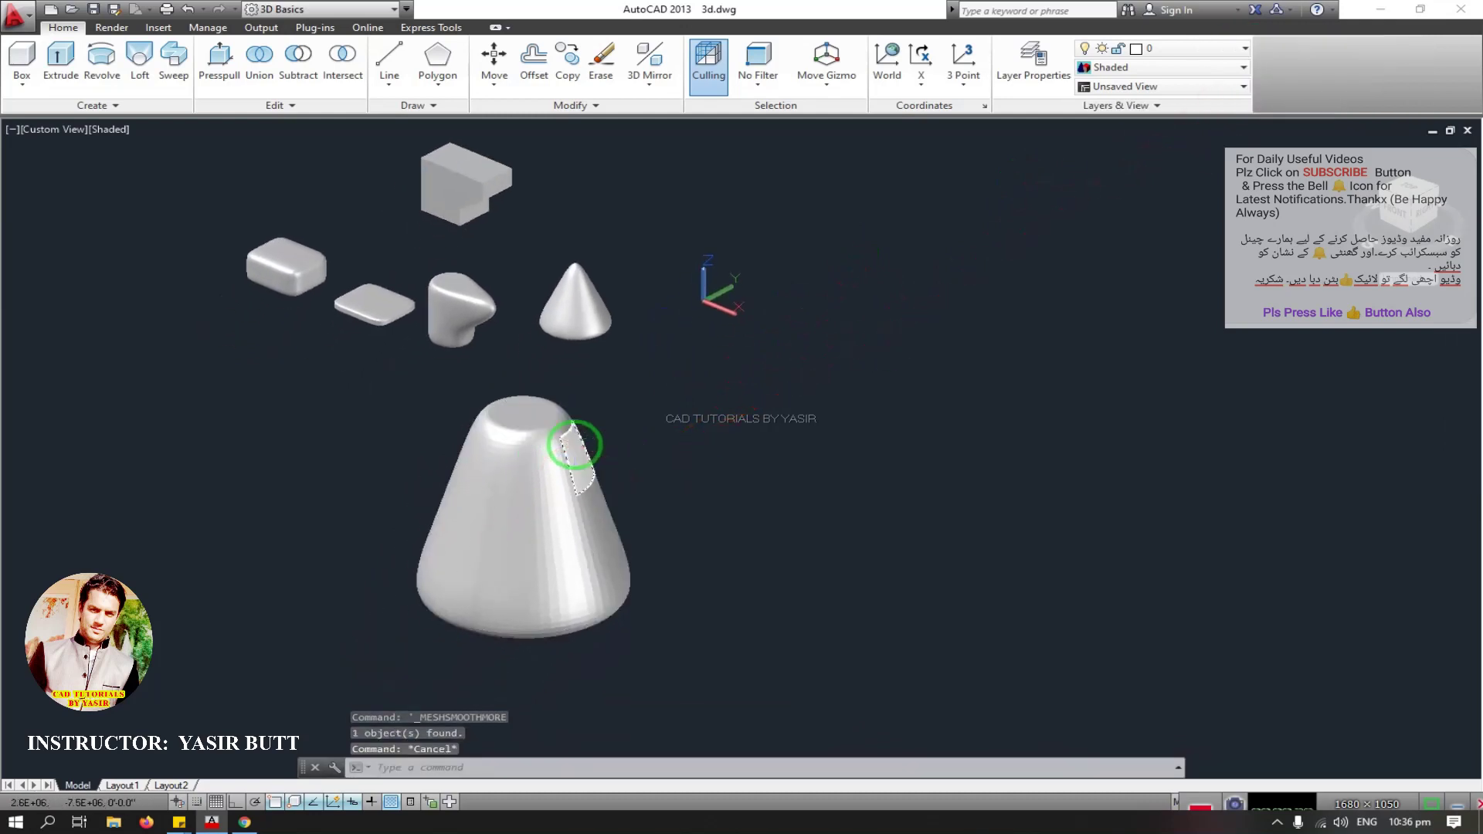
key("ctrl+s")
middle_click_drag(551, 513, 536, 556)
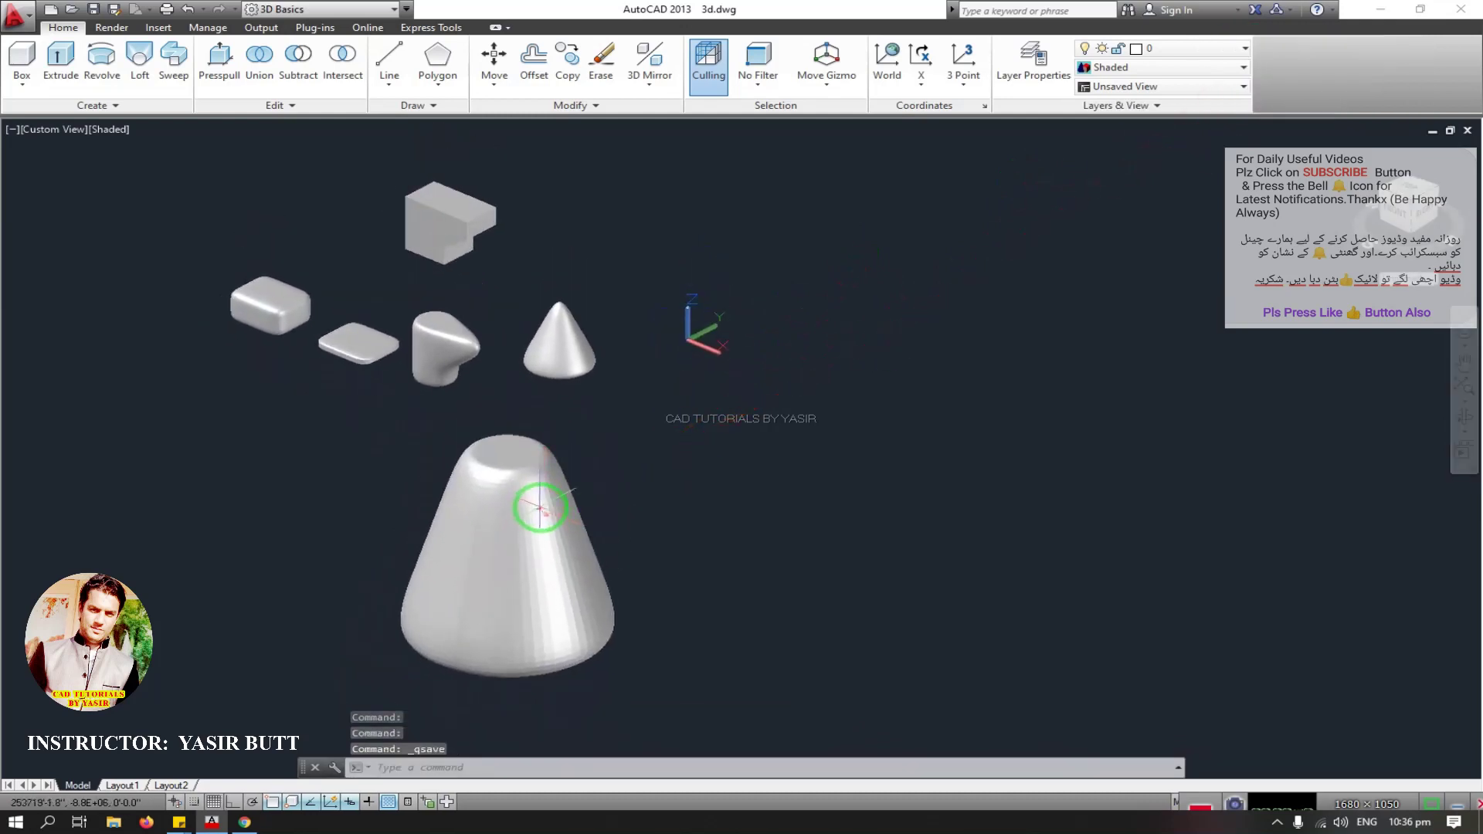
left_click(487, 545)
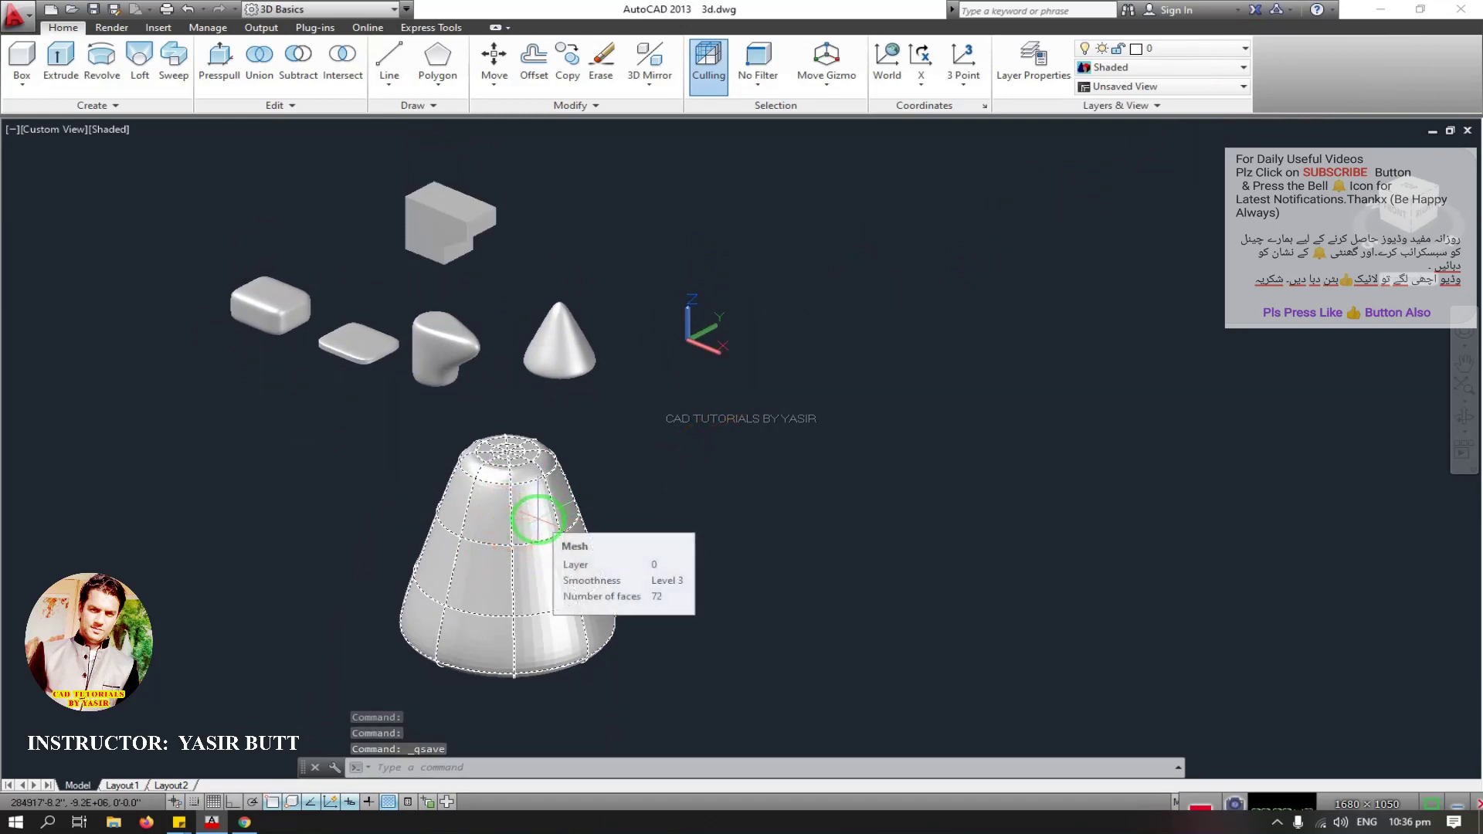
key("Escape")
Step: Draw a four-sided mesh pyramid in the empty space beside the existing cones, with a freehand base radius and height
middle_click_drag(407, 411, 330, 363)
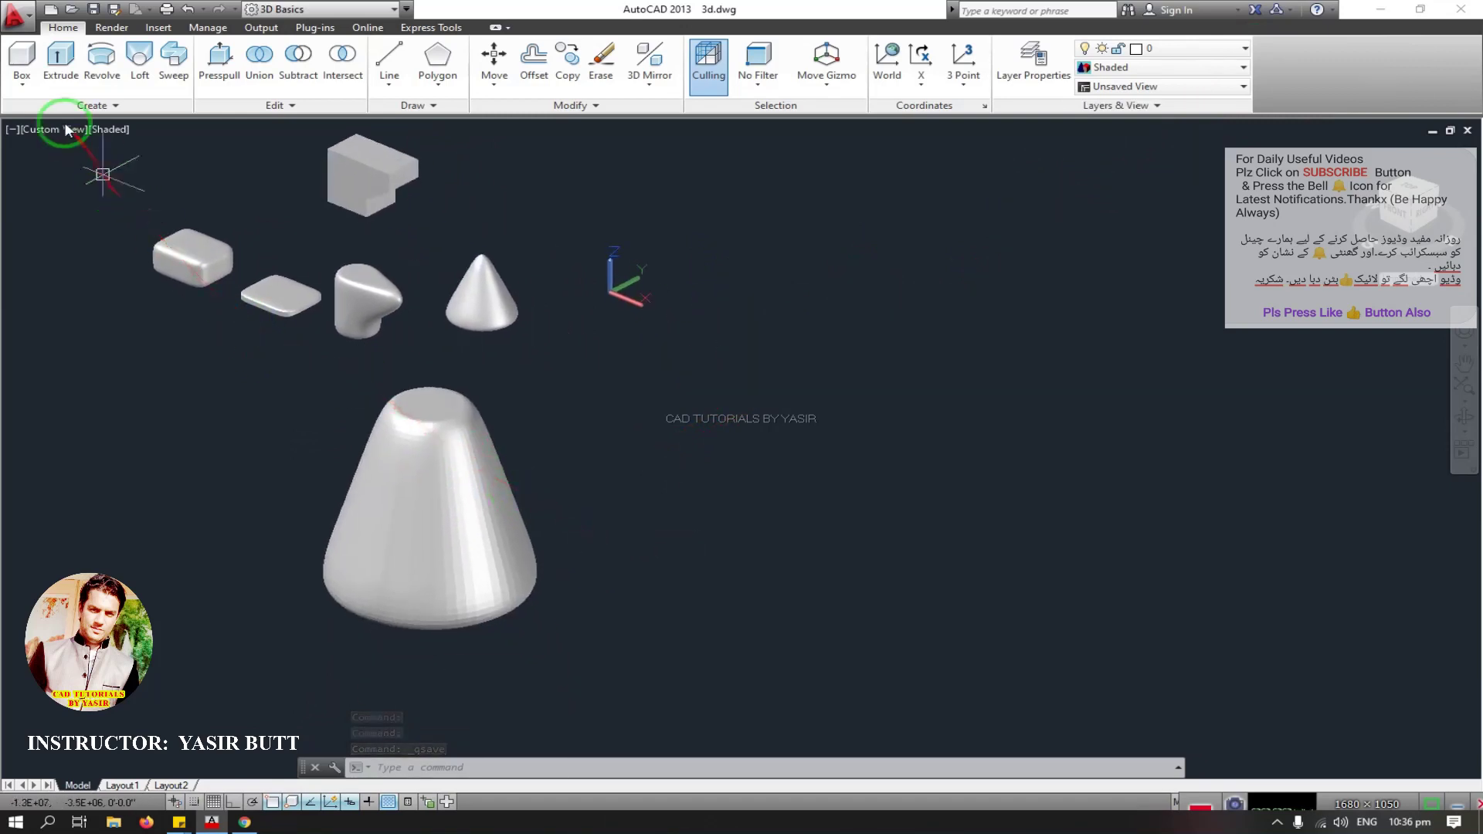
left_click(85, 104)
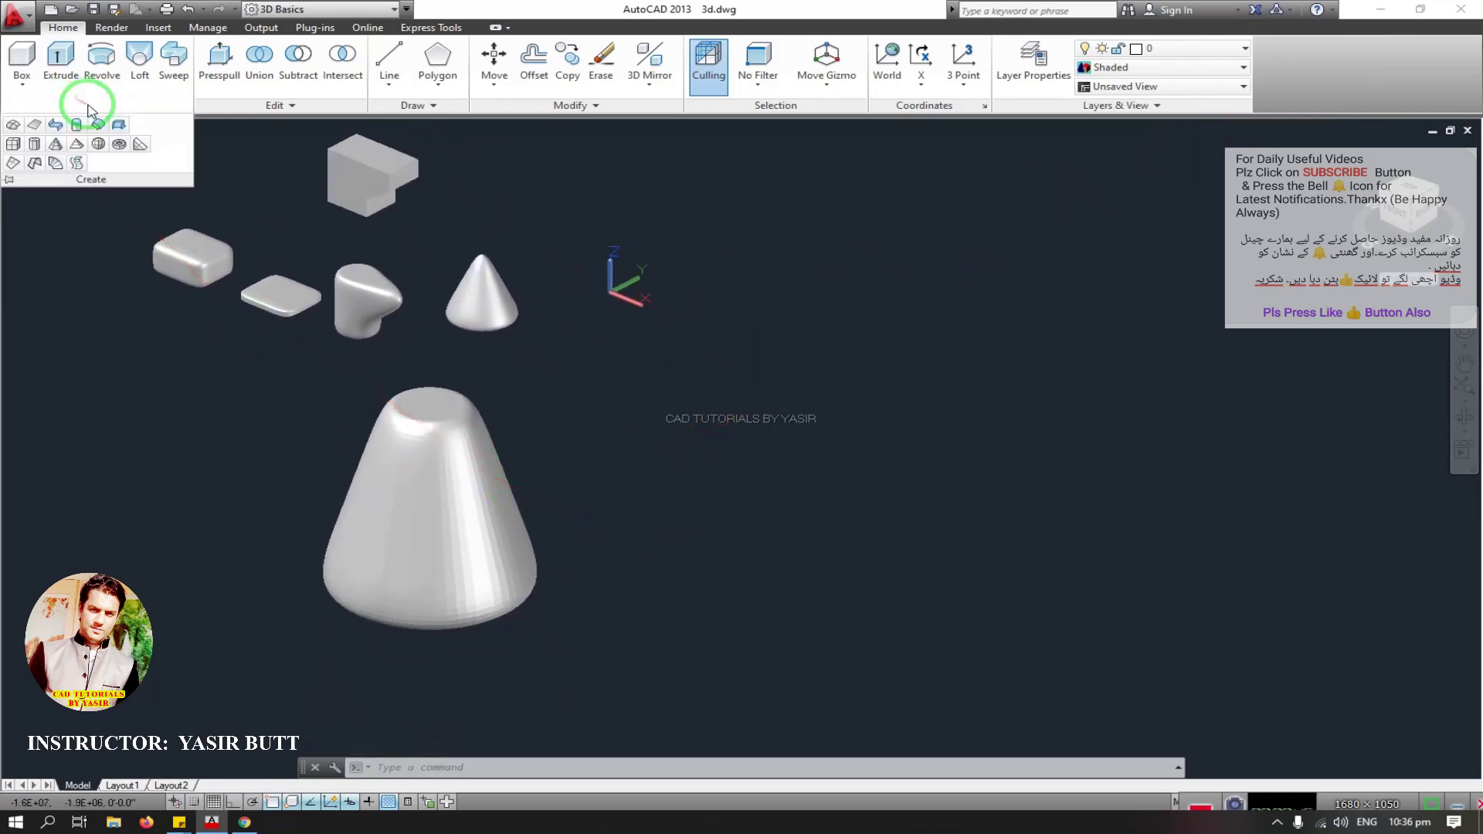
left_click(78, 147)
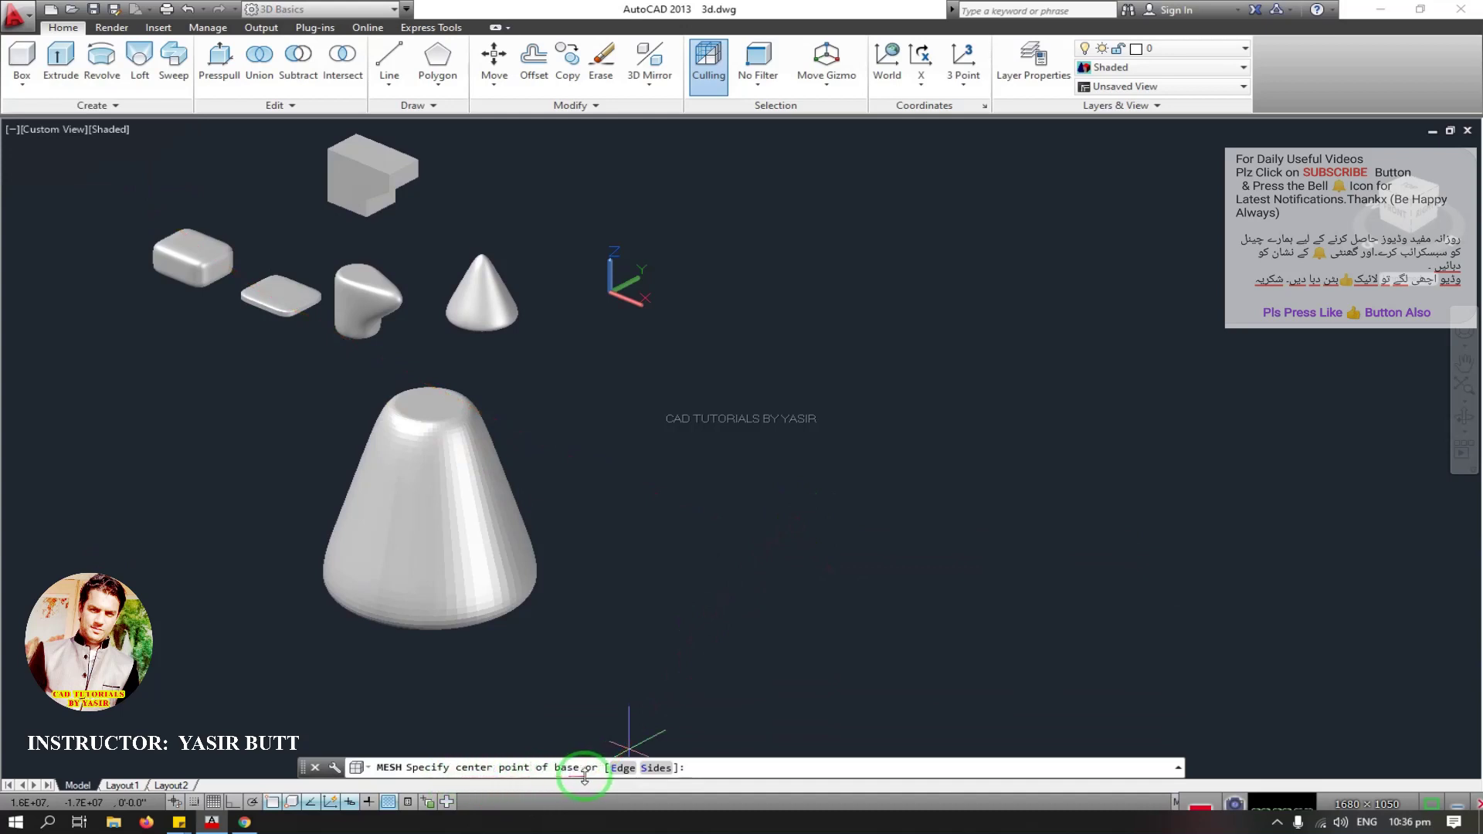
left_click(833, 411)
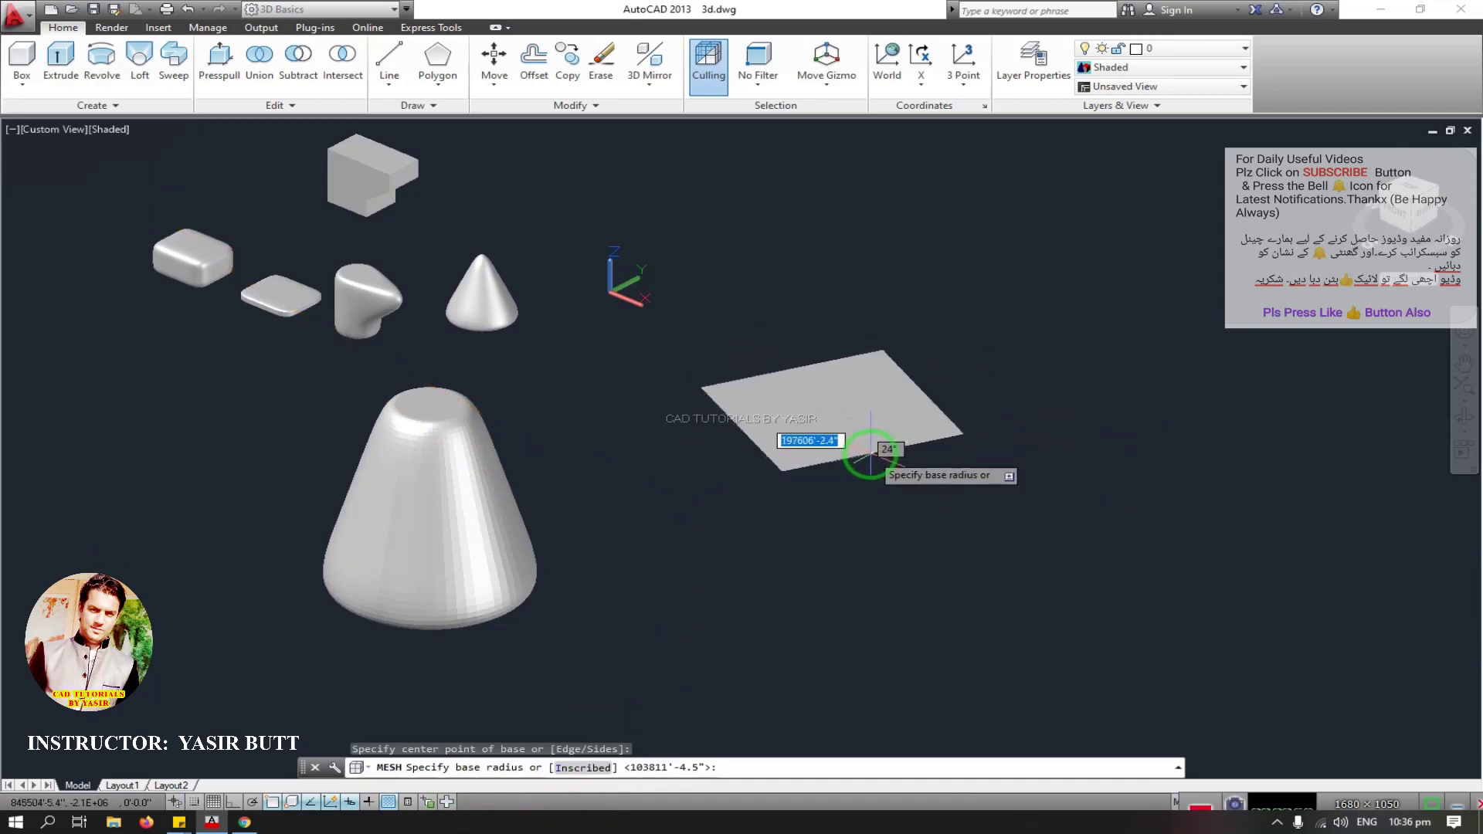
left_click(864, 424)
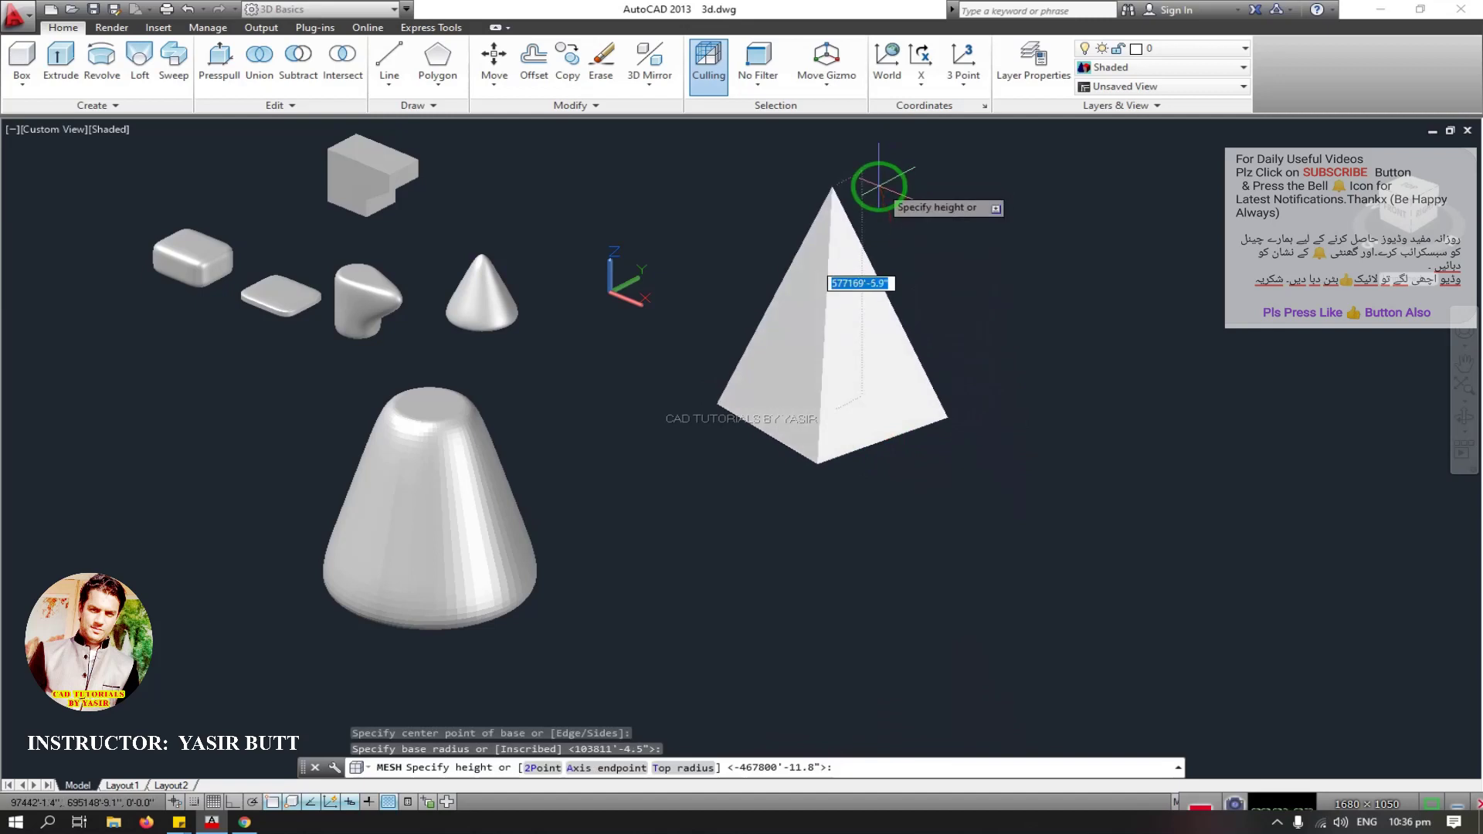
left_click(881, 220)
Step: Raise the mesh pyramid's smoothness to the maximum level with Smooth More, trying Smooth Less in between, and deselect it
scroll(844, 331, "up", 3)
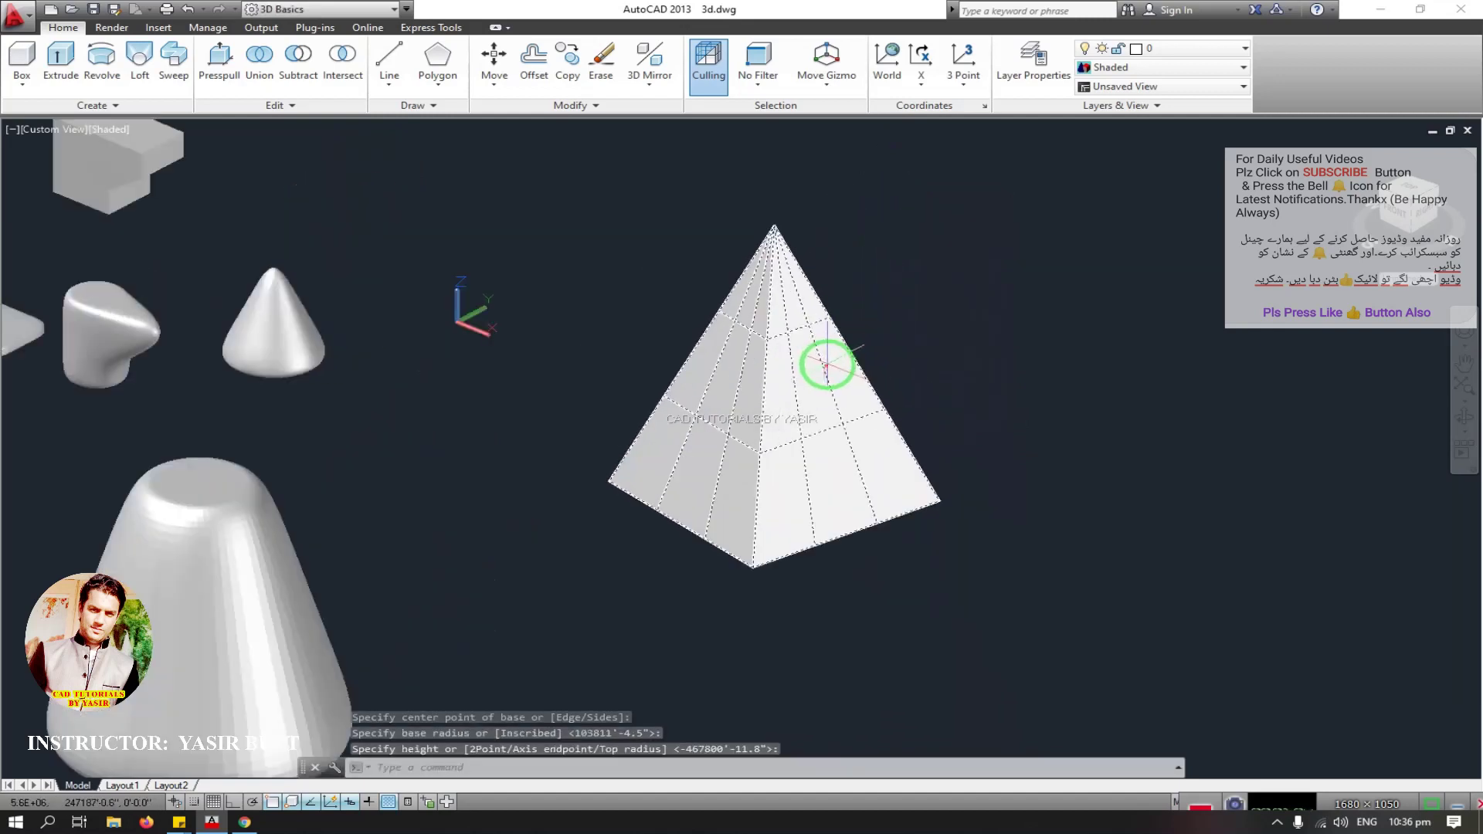
left_click(801, 365)
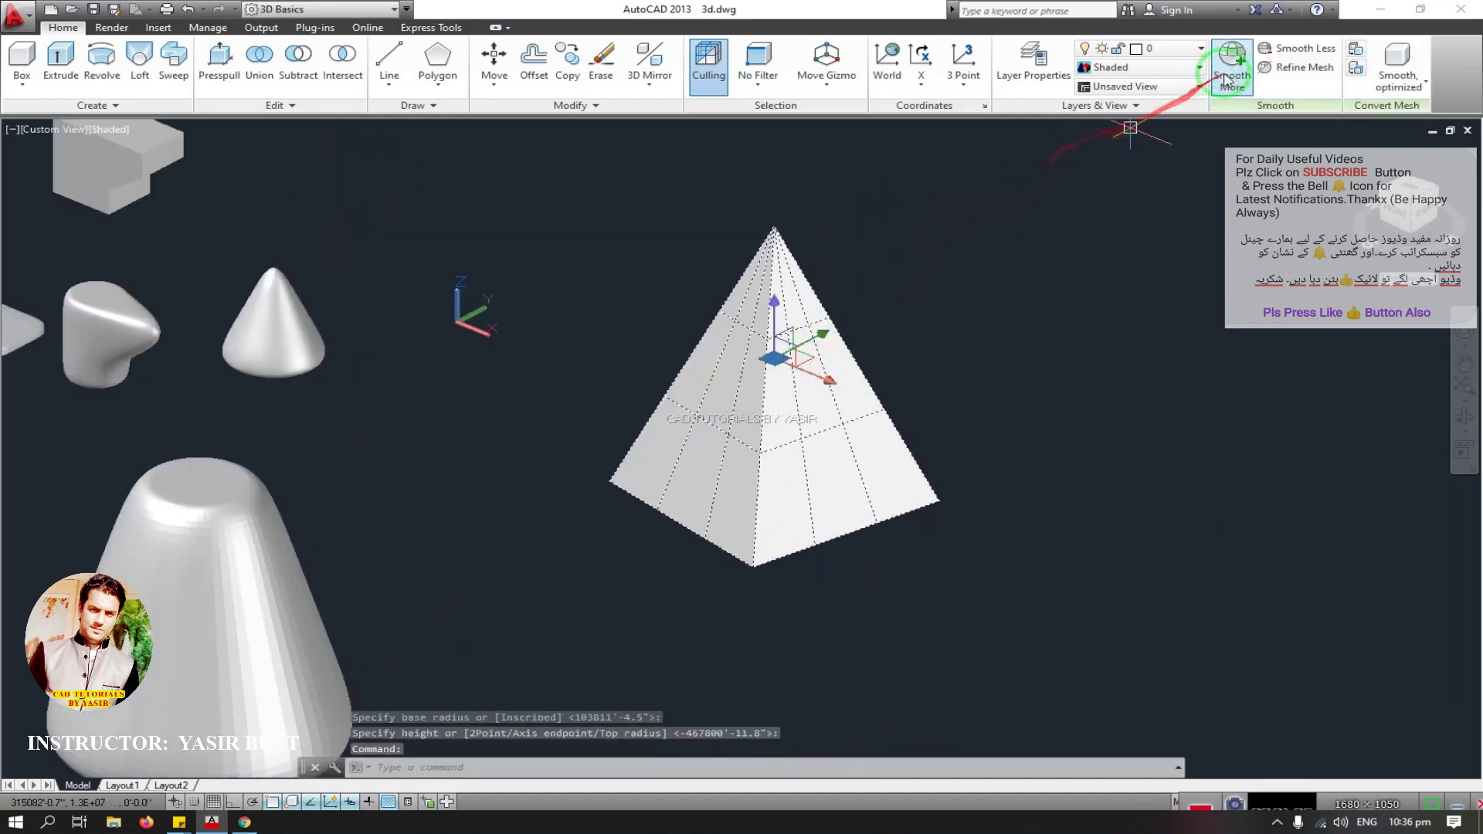
left_click(1233, 67)
left_click(1233, 68)
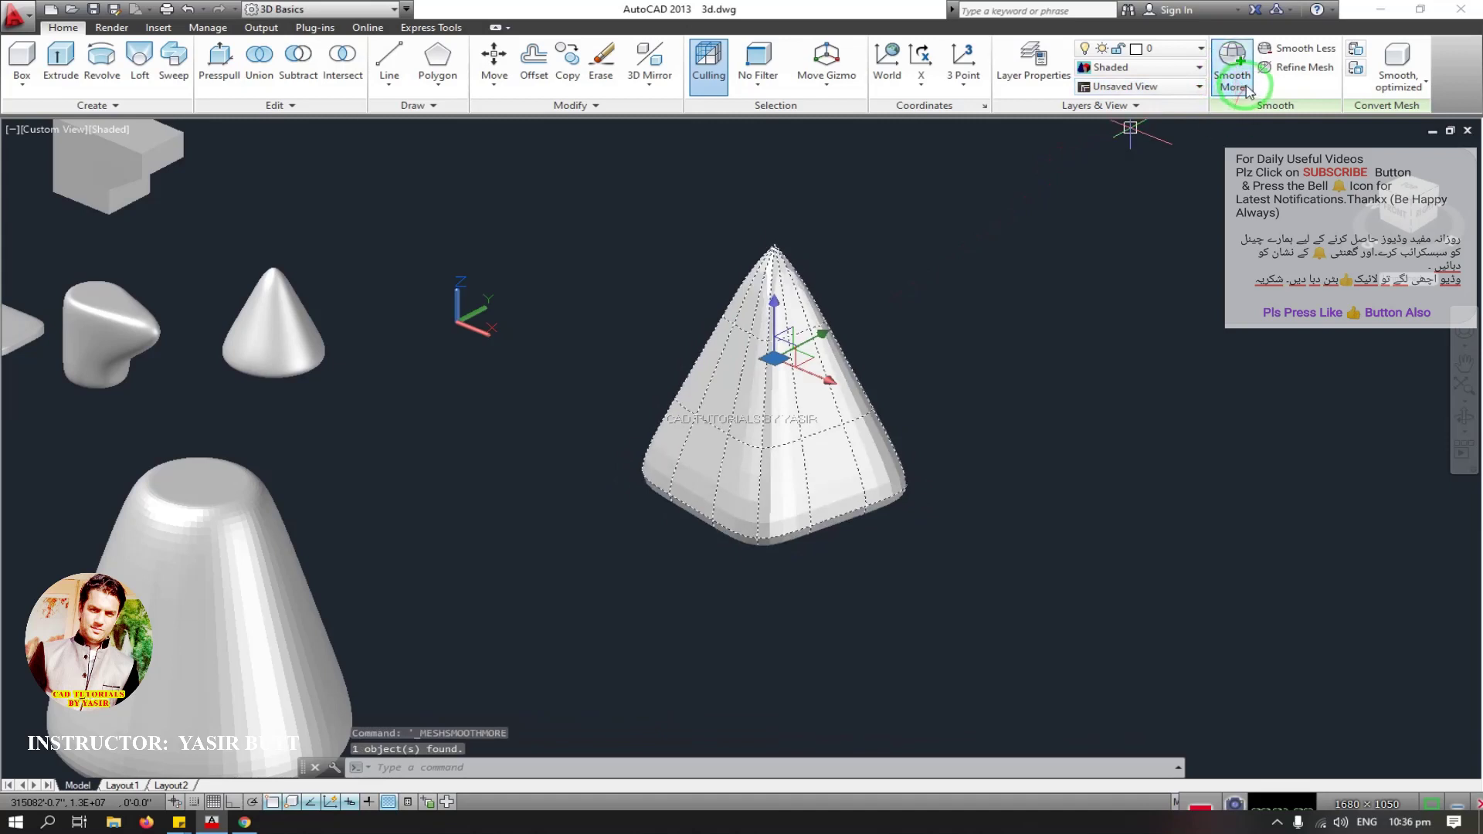
left_click(1293, 49)
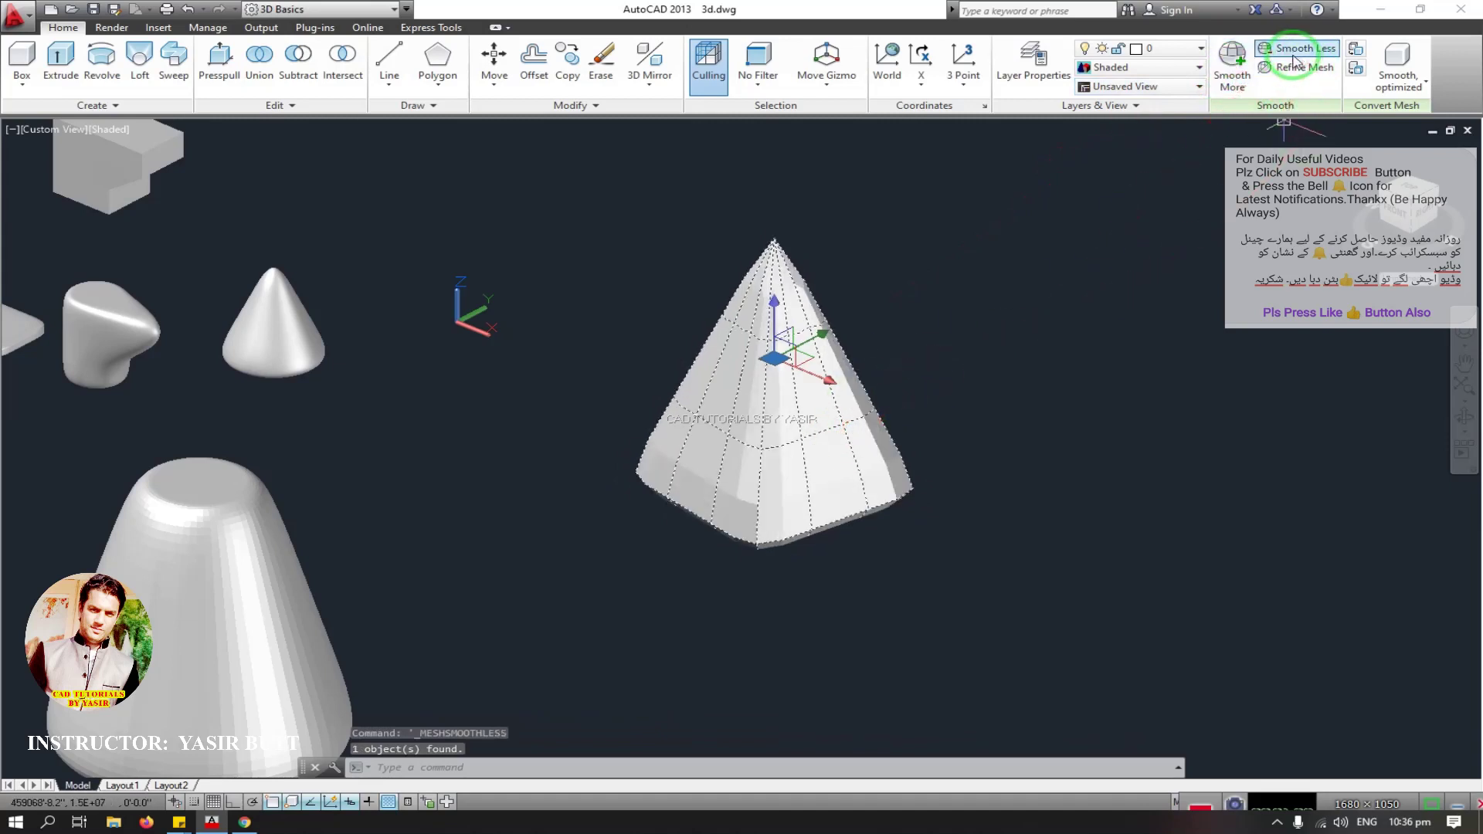
left_click(1236, 69)
left_click(1257, 52)
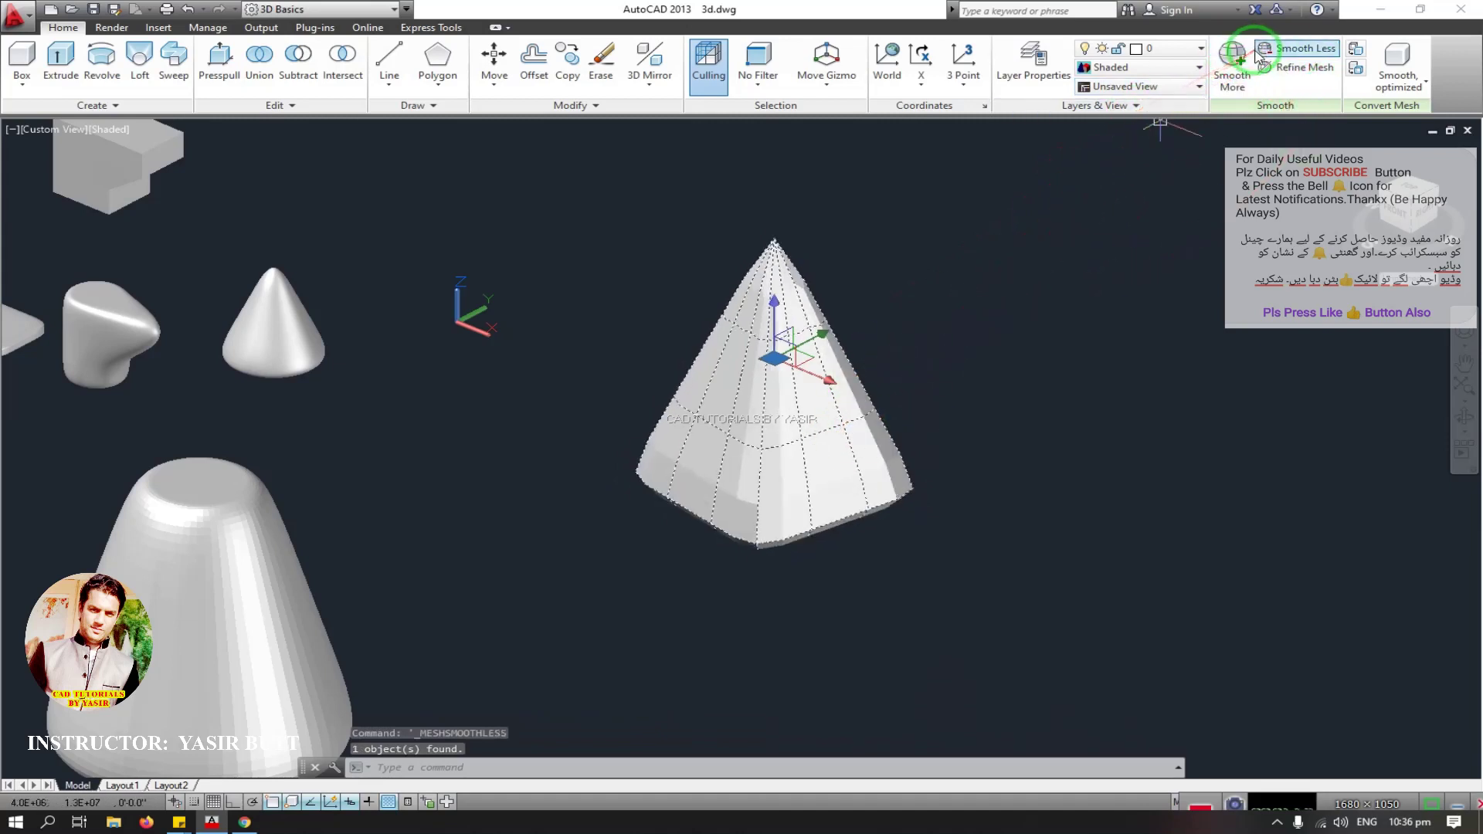
left_click(1234, 64)
key("Escape")
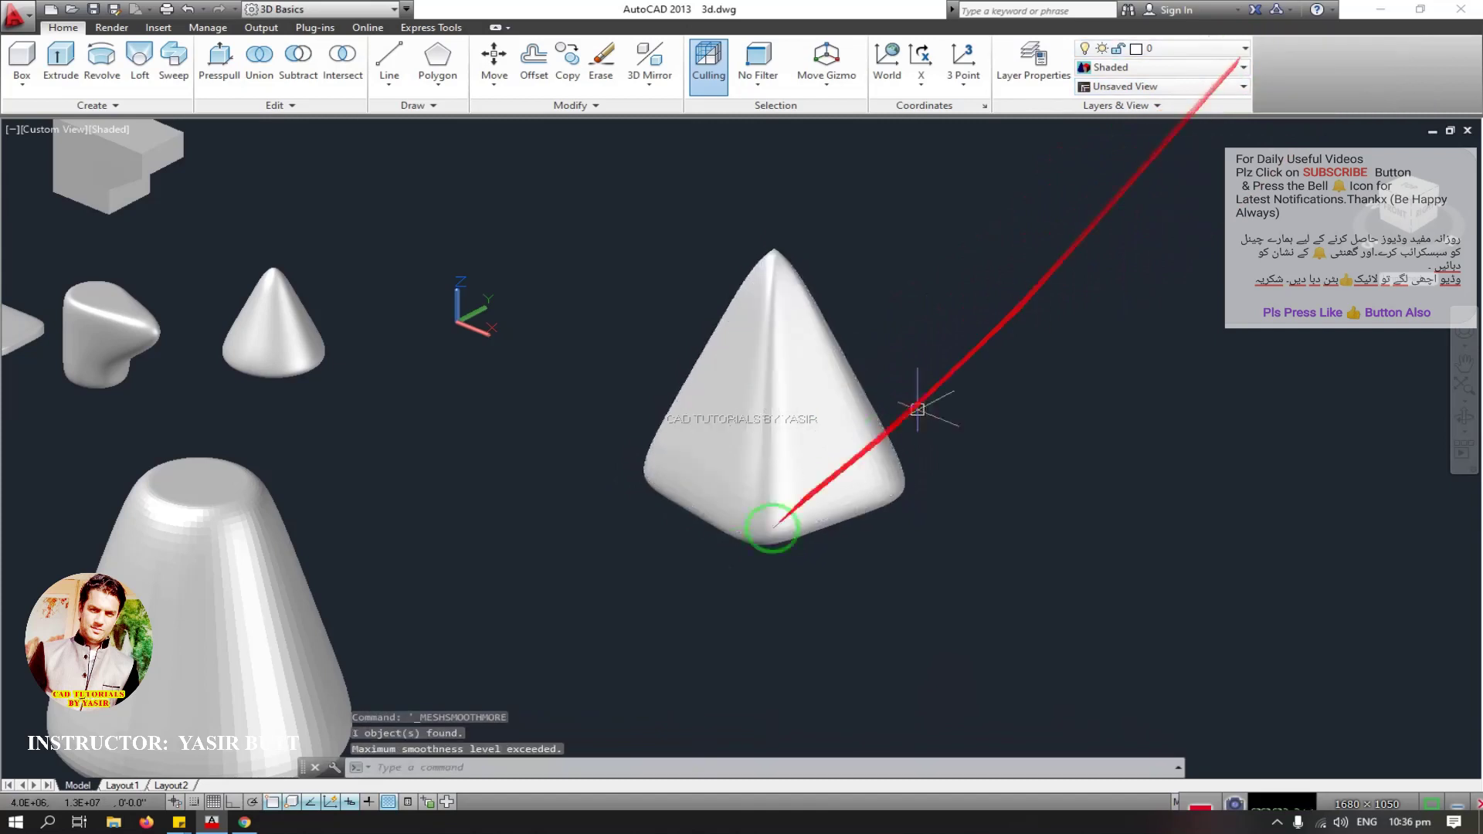
Step: Draw a mesh sphere with a freehand radius in the empty space beyond the smoothed pyramid
middle_click_drag(771, 523, 856, 475)
scroll(425, 433, "down", 2)
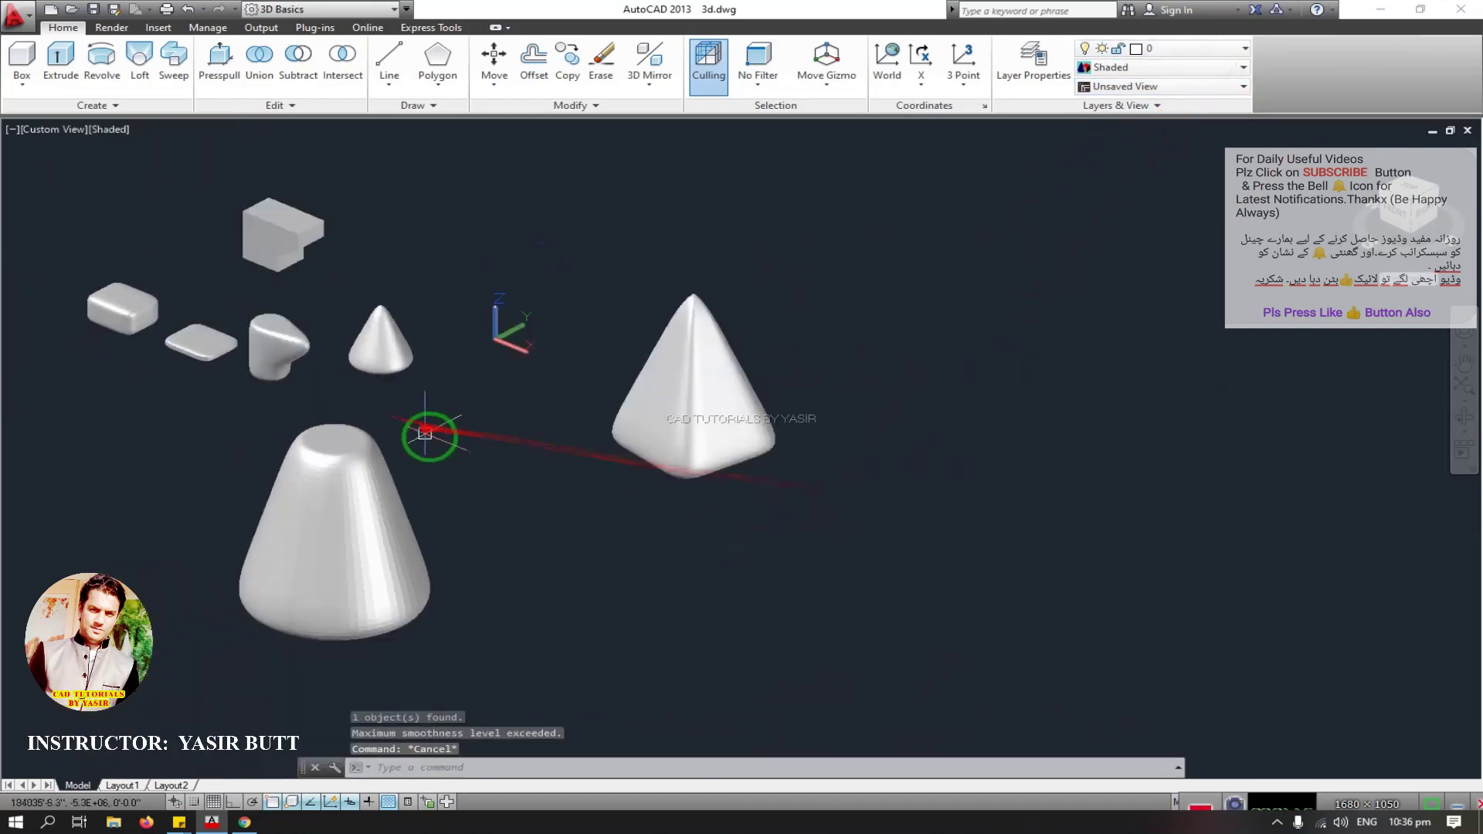
middle_click_drag(398, 419, 70, 416)
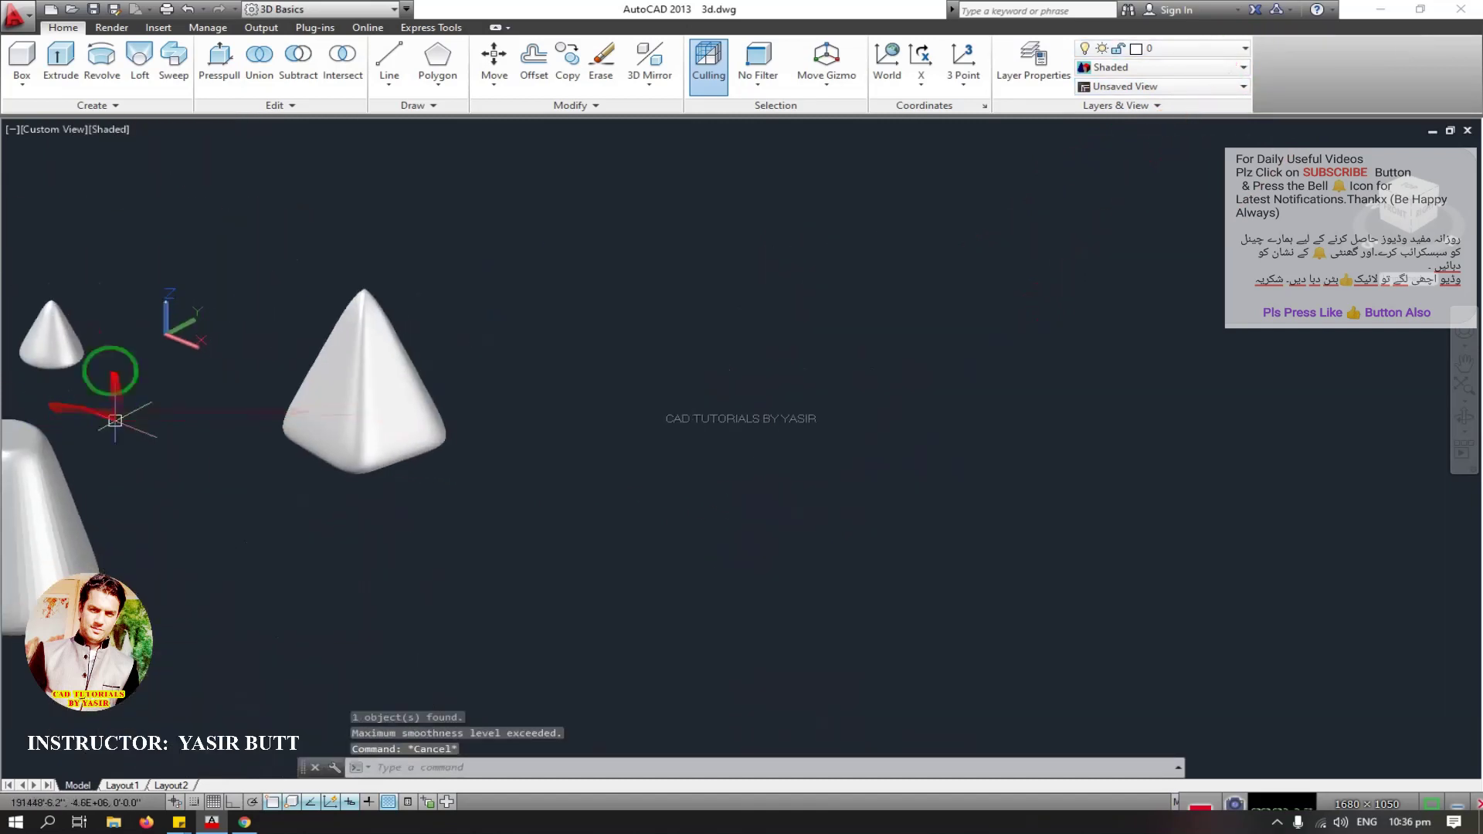
left_click(67, 107)
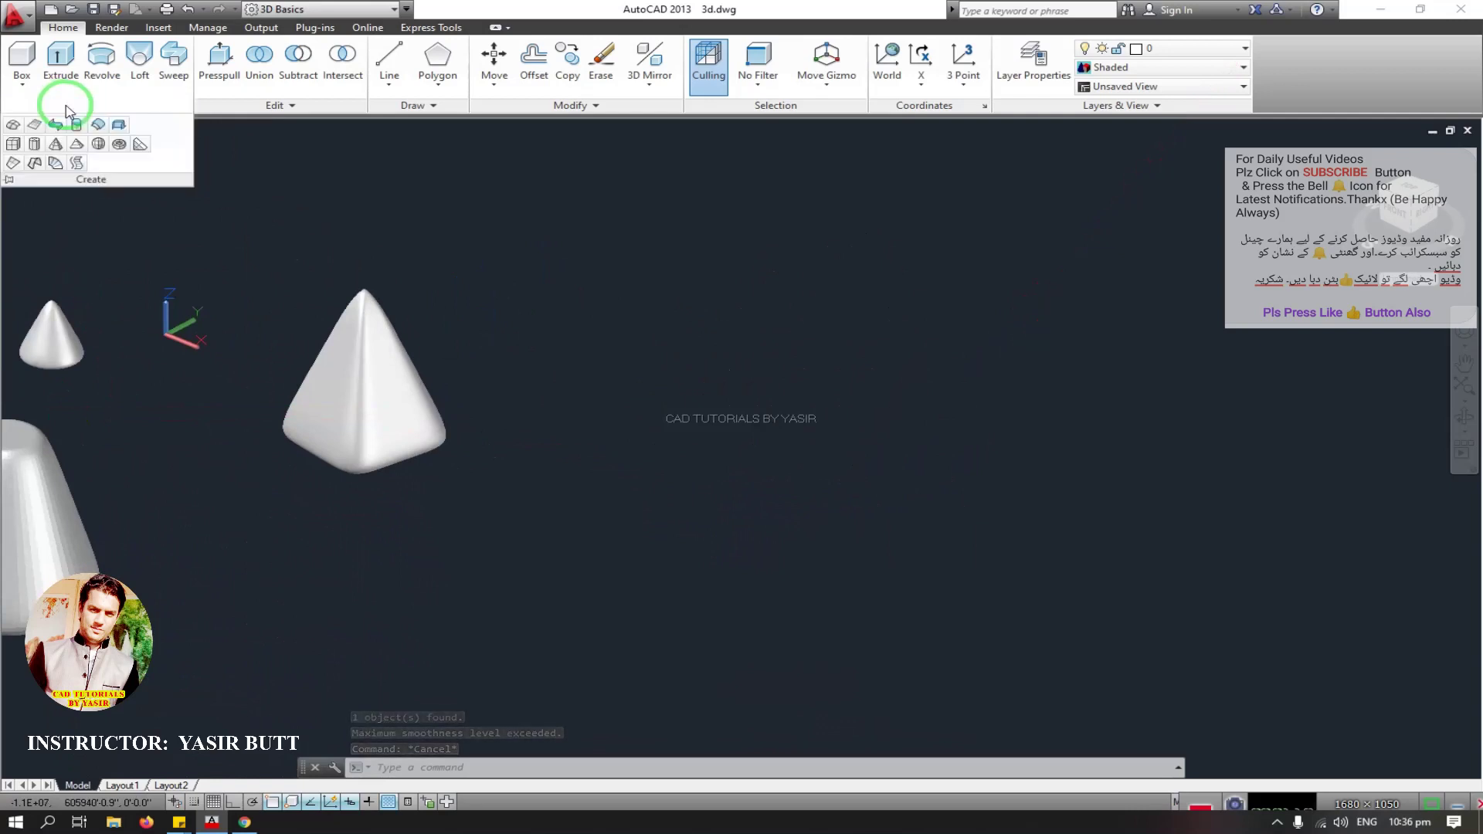
left_click(98, 144)
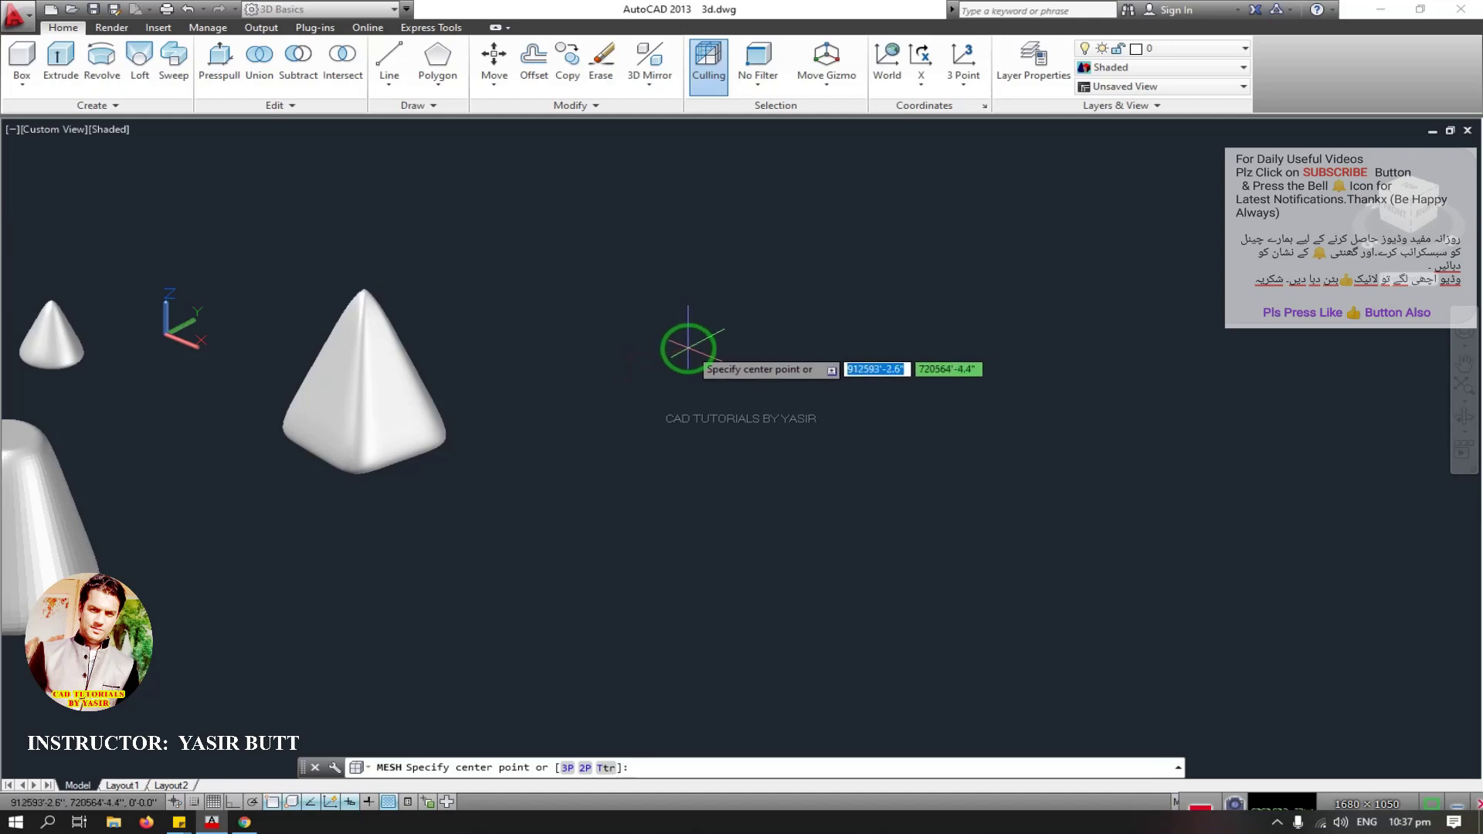
left_click(625, 334)
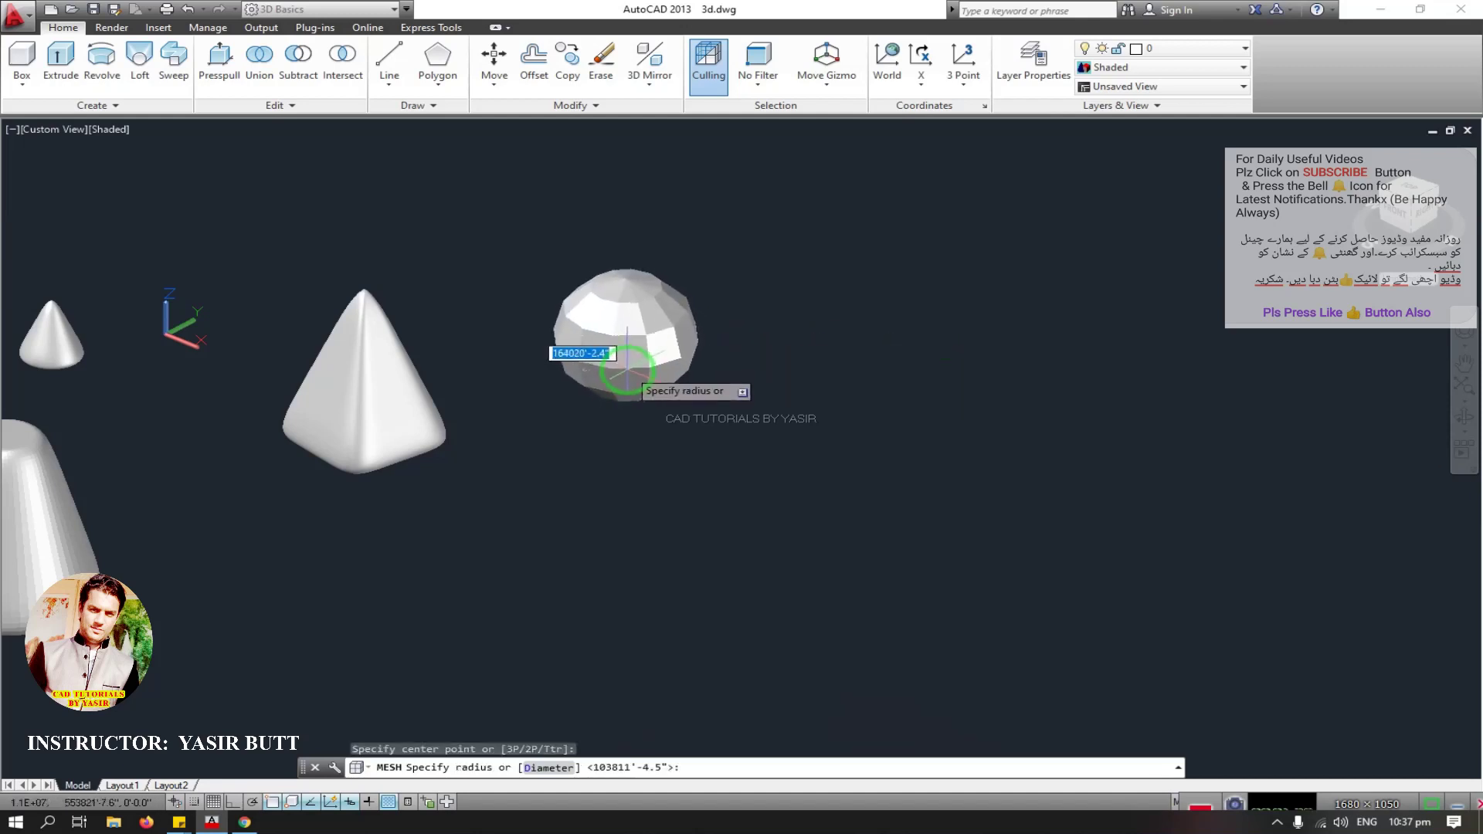
left_click(629, 368)
Step: Select the mesh sphere, round it fully with Smooth More, leave the command and save the drawing
left_click(627, 363)
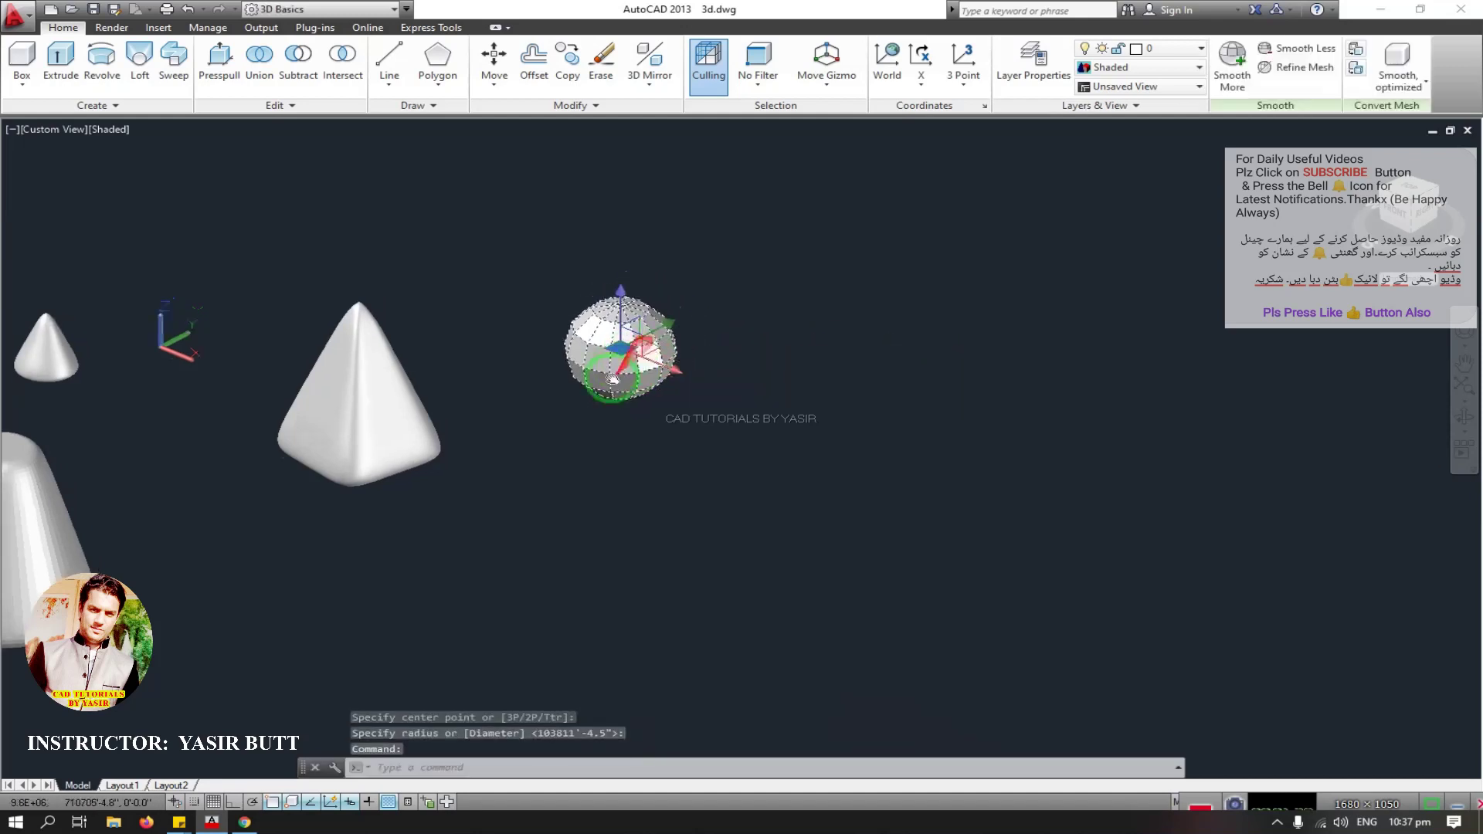
scroll(627, 364, "up", 2)
scroll(611, 360, "up", 2)
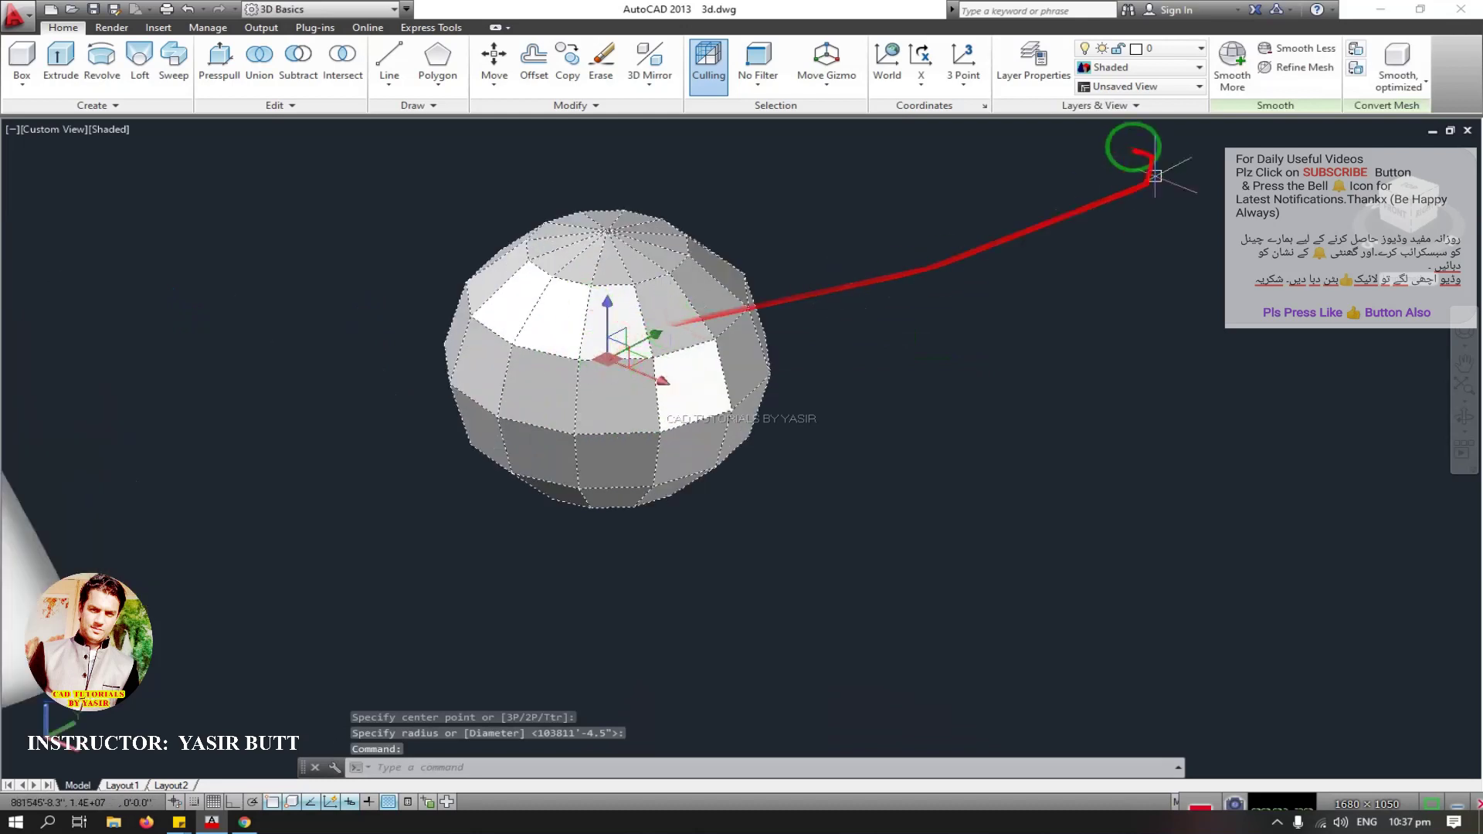
left_click(1233, 63)
left_click(1235, 66)
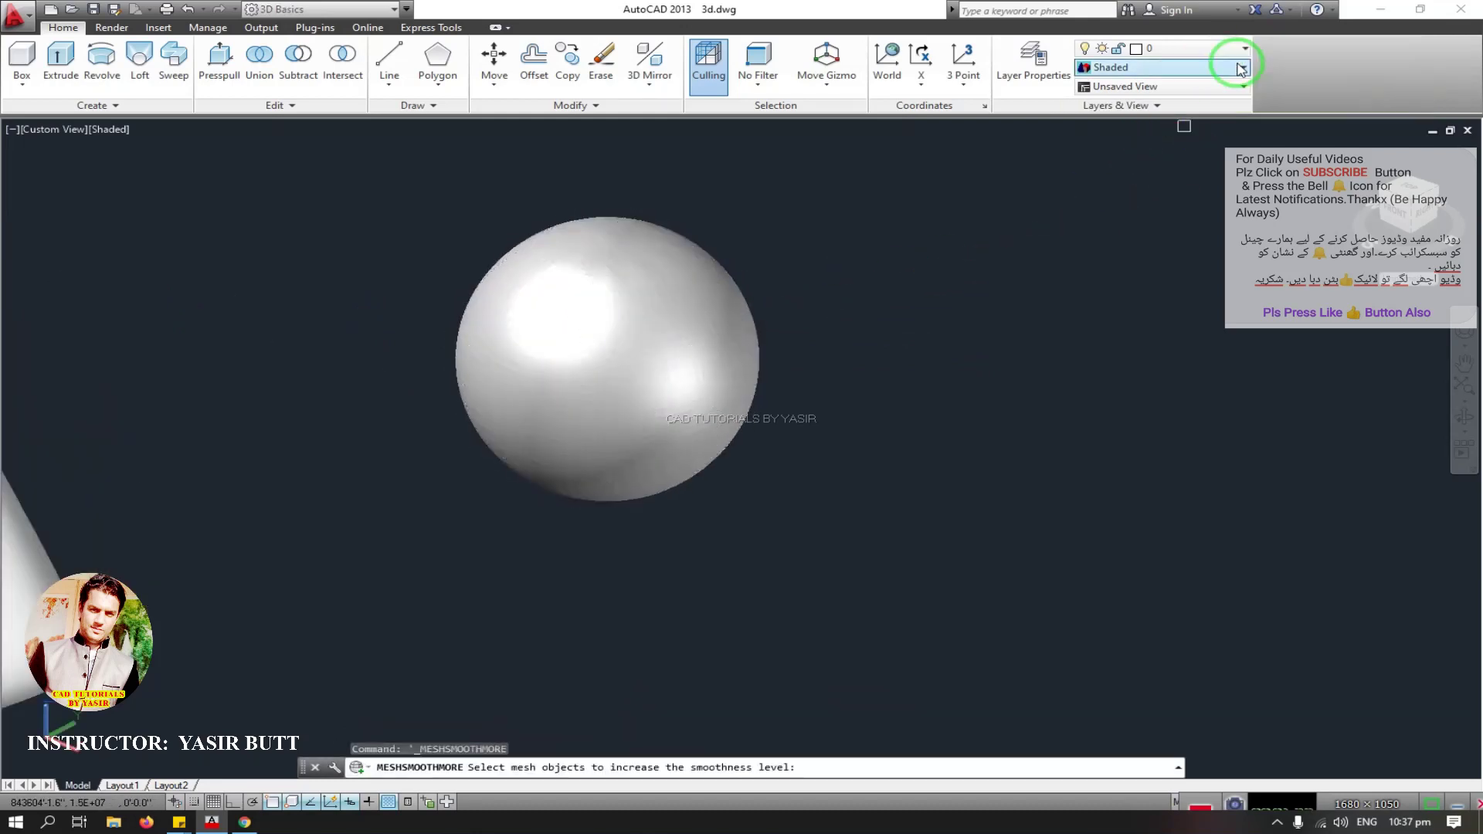
key("Escape")
scroll(685, 397, "down", 3)
scroll(713, 386, "down", 2)
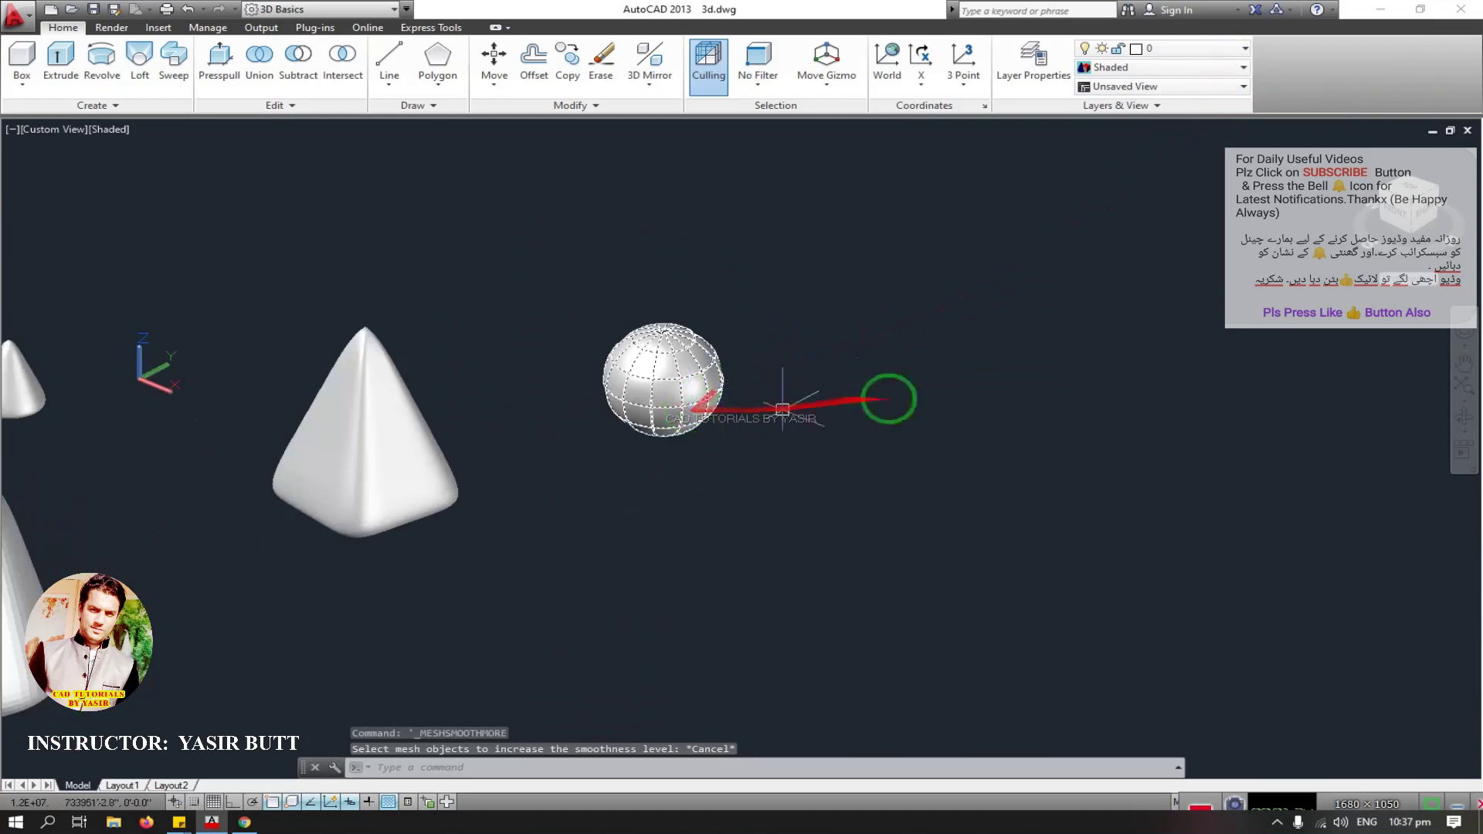
scroll(686, 401, "up", 3)
scroll(556, 494, "down", 3)
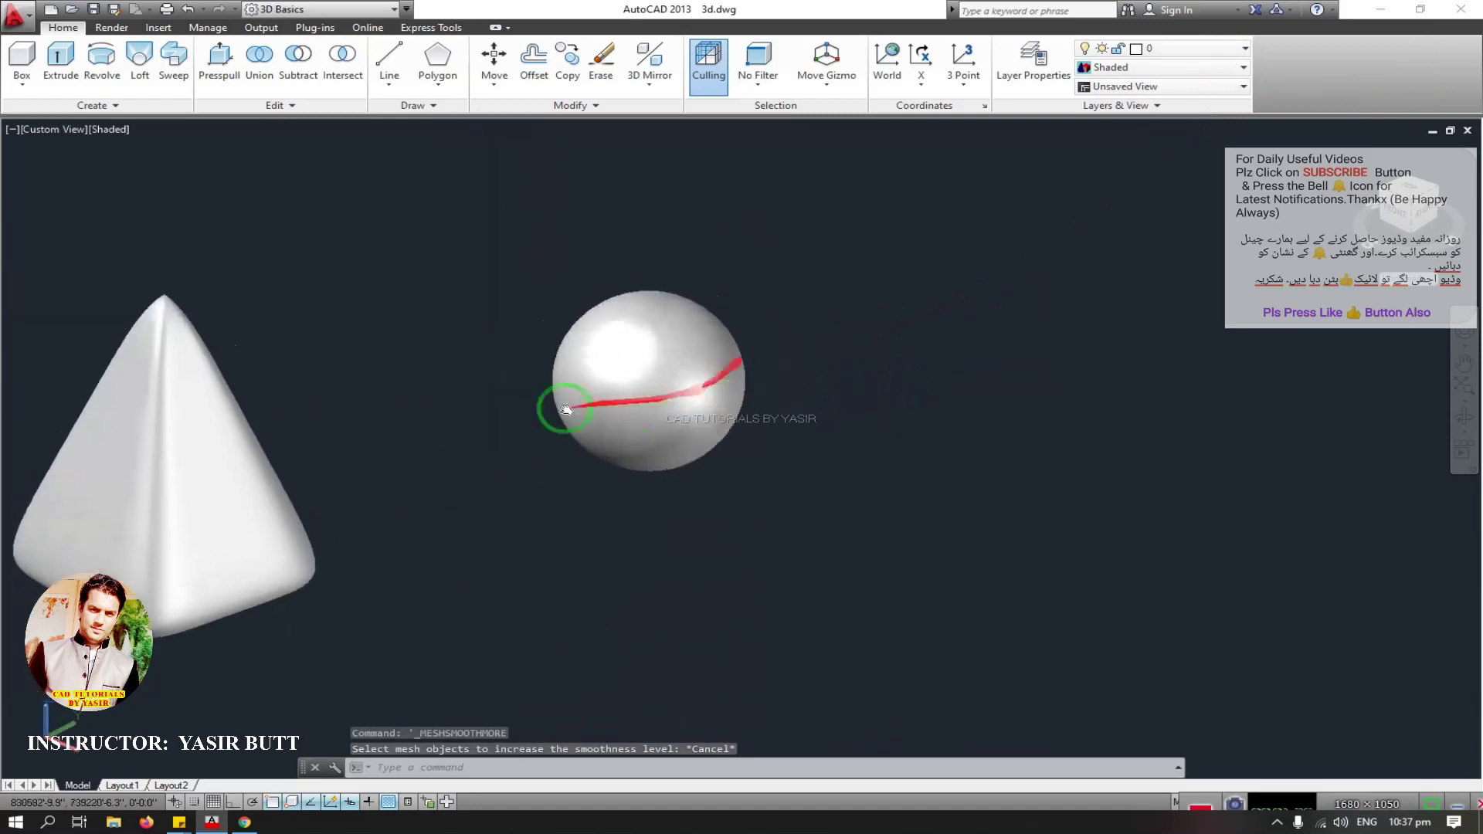
middle_click_drag(556, 495, 698, 401)
scroll(437, 420, "down", 2)
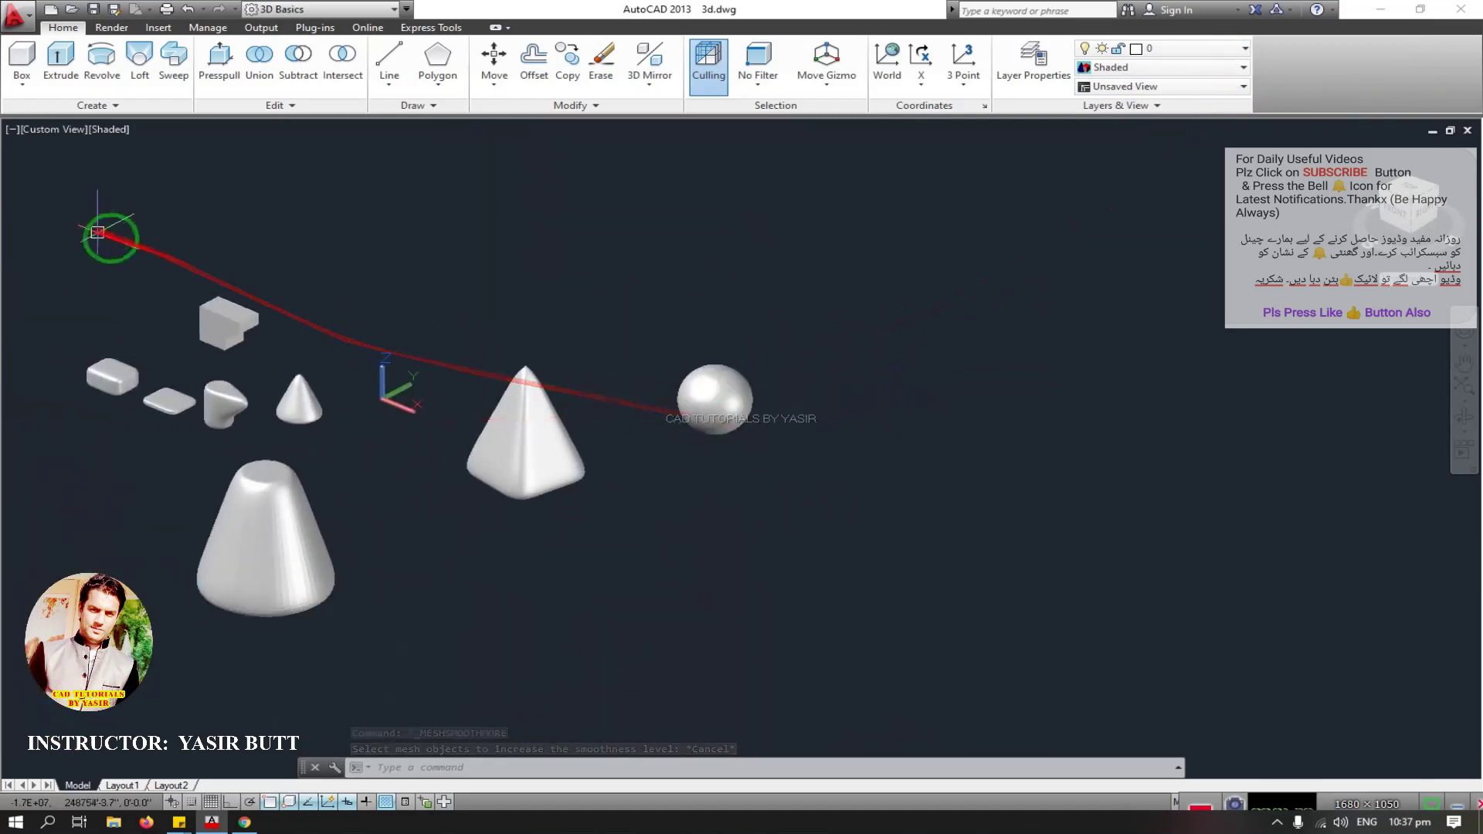
key("ctrl+s")
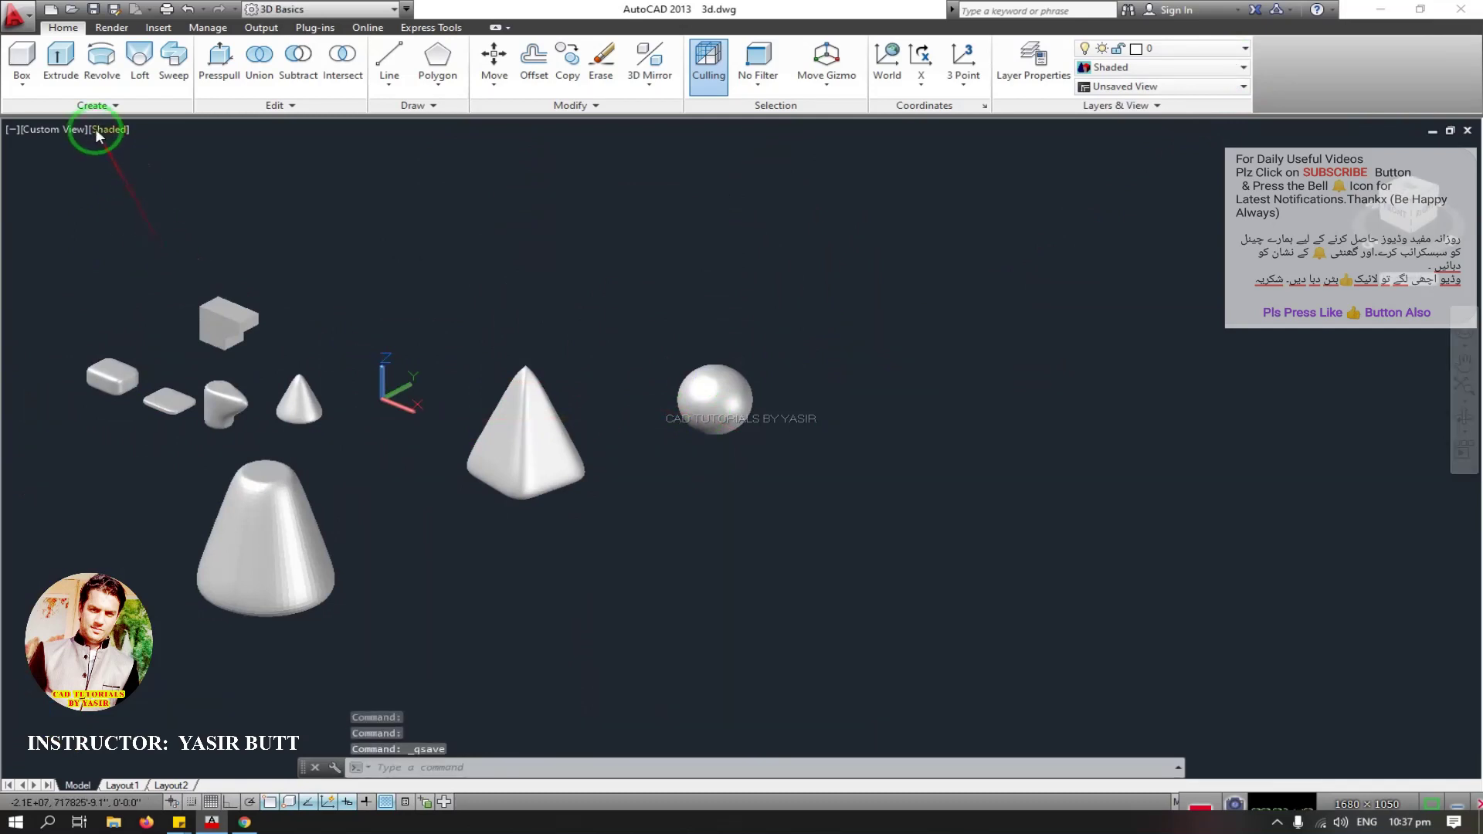
Step: Draw a mesh torus in front of the pyramid with a freehand overall radius and tube radius
left_click(94, 105)
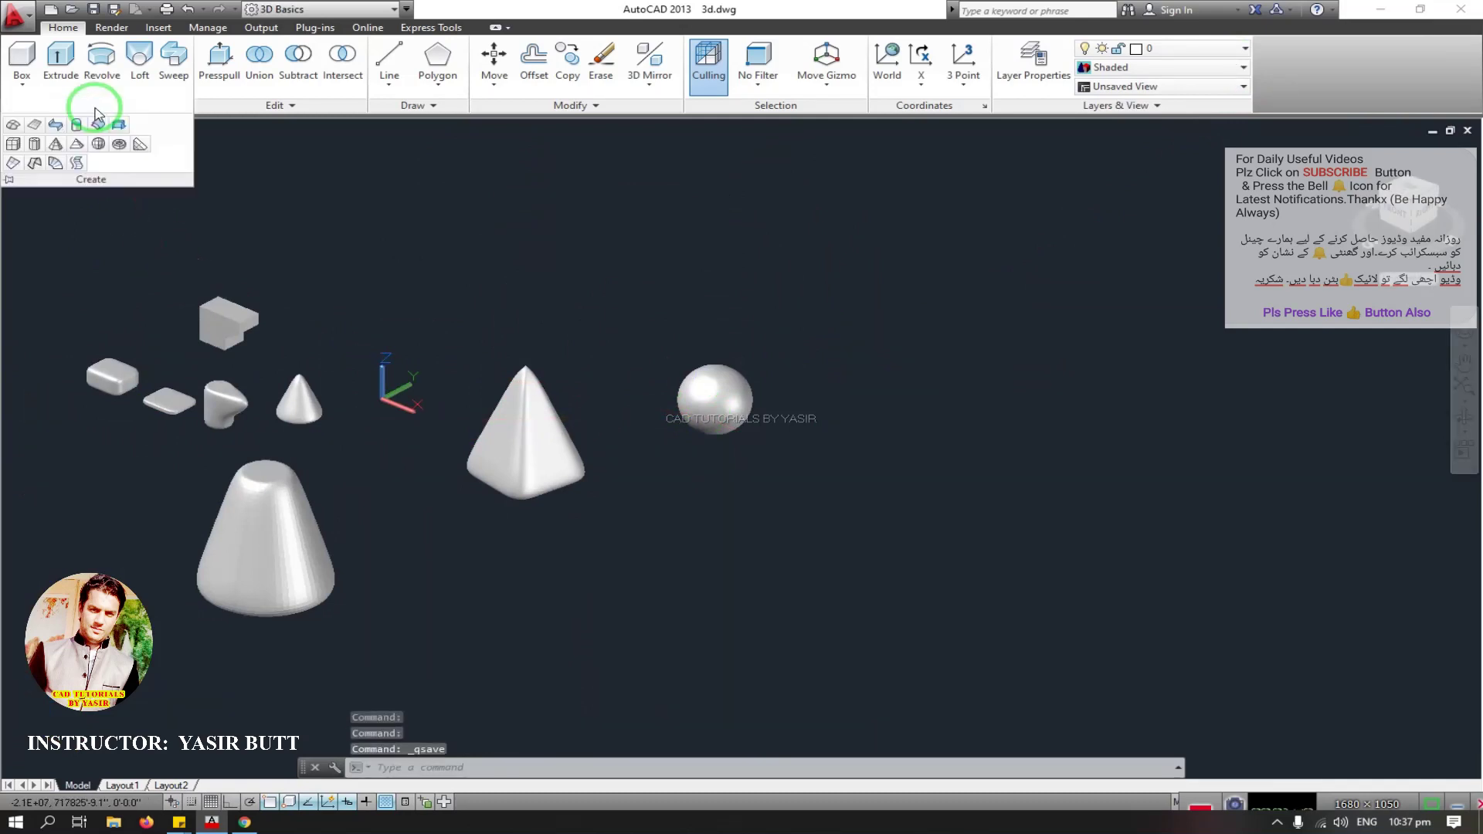
left_click(118, 146)
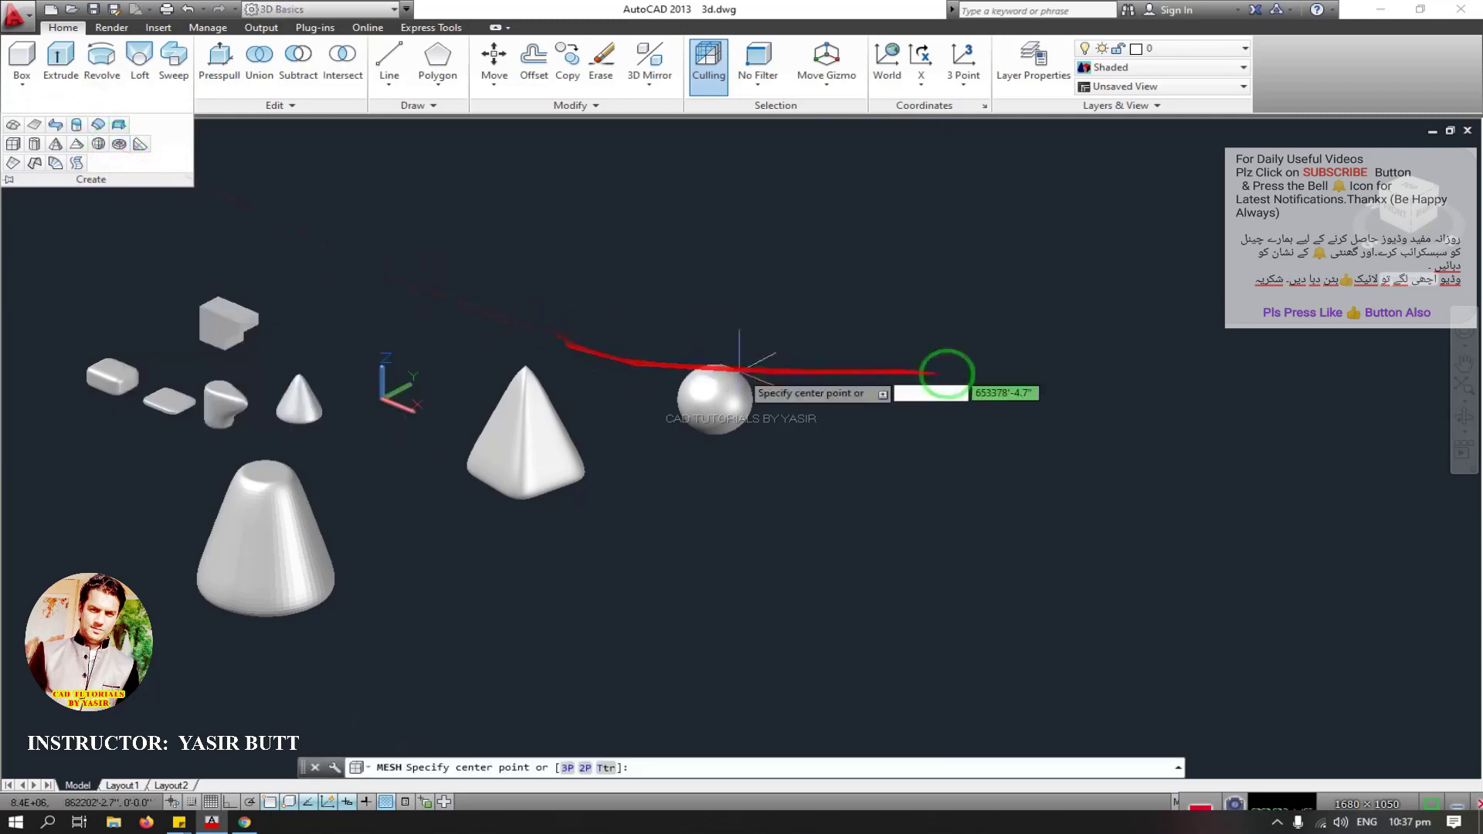
left_click(502, 588)
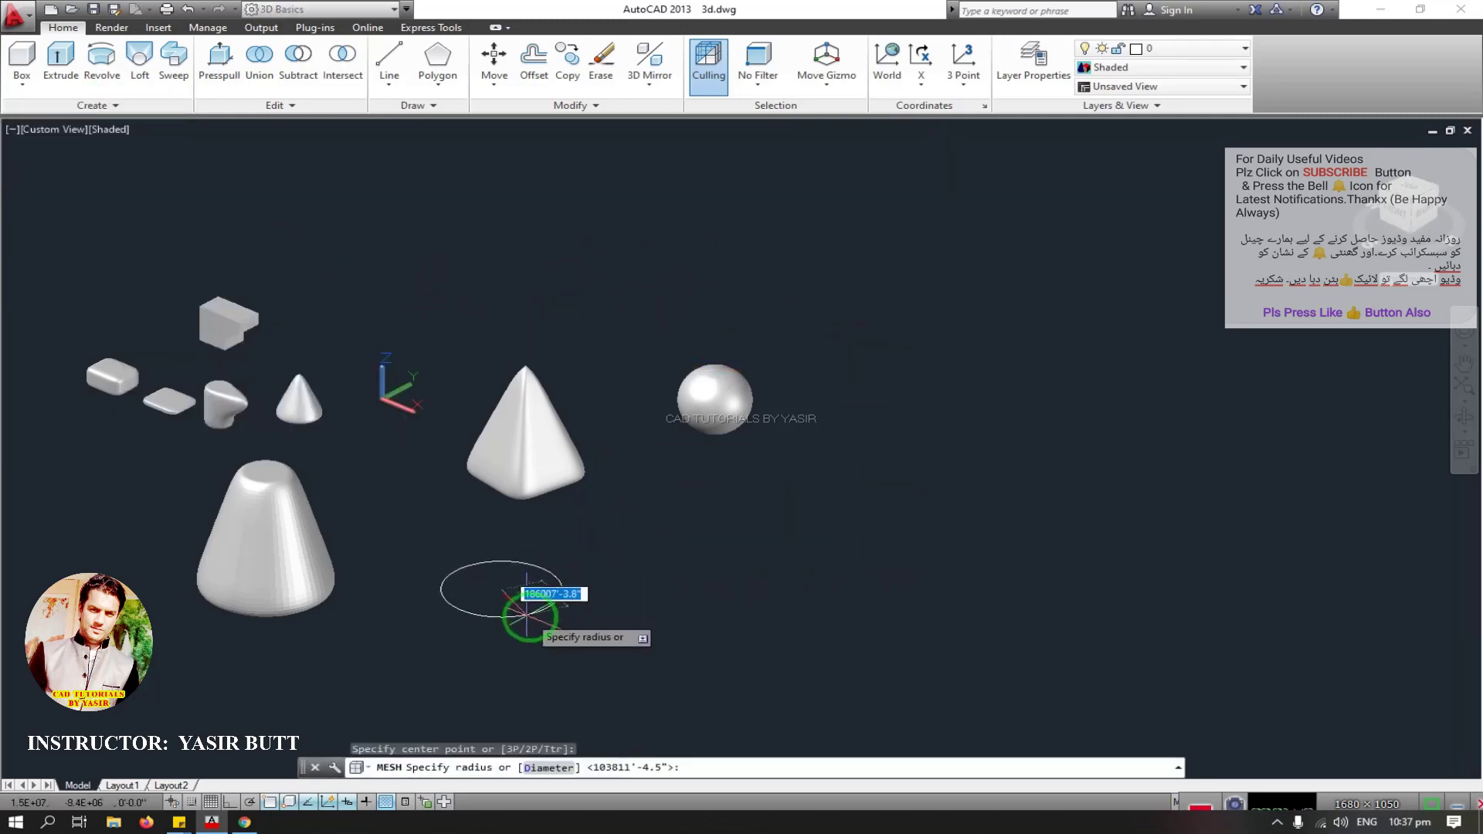
middle_click_drag(540, 616, 542, 520)
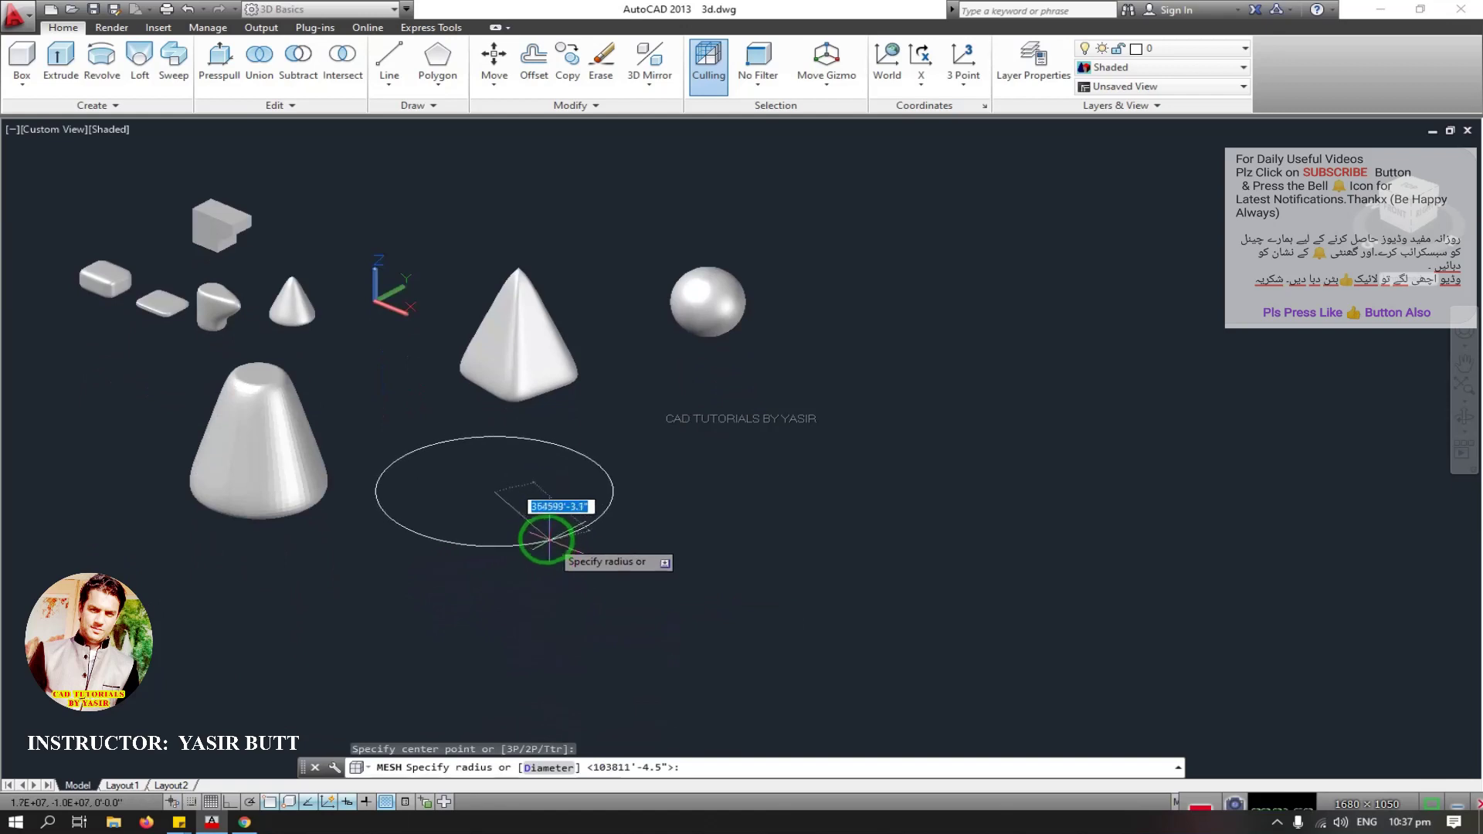
left_click(537, 525)
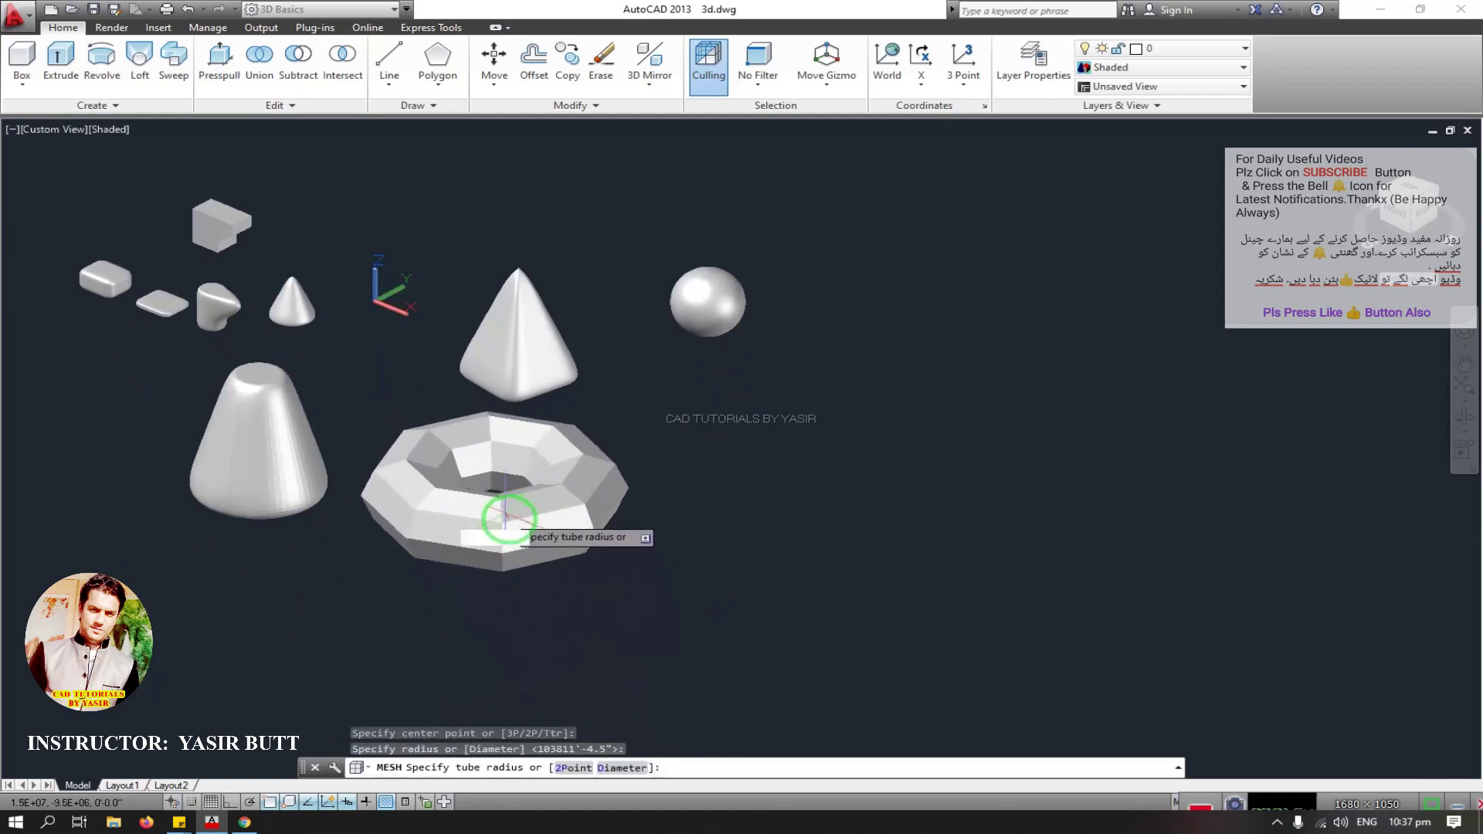
left_click(561, 503)
Step: Select the mesh torus, raise its smoothness to the maximum level with Smooth More, and deselect it
middle_click_drag(561, 503, 630, 557)
left_click(649, 523)
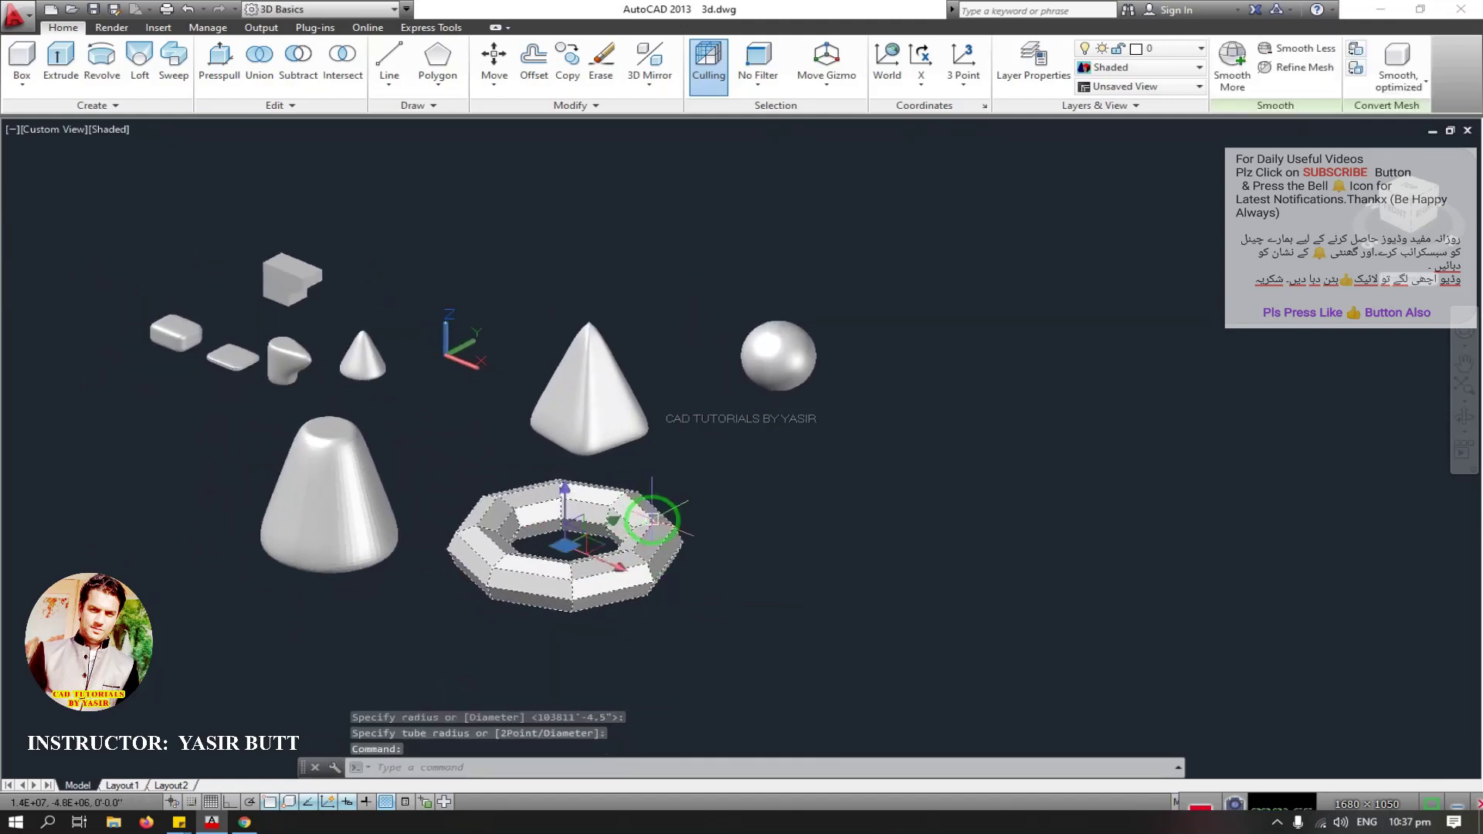
left_click(1234, 59)
key("Escape")
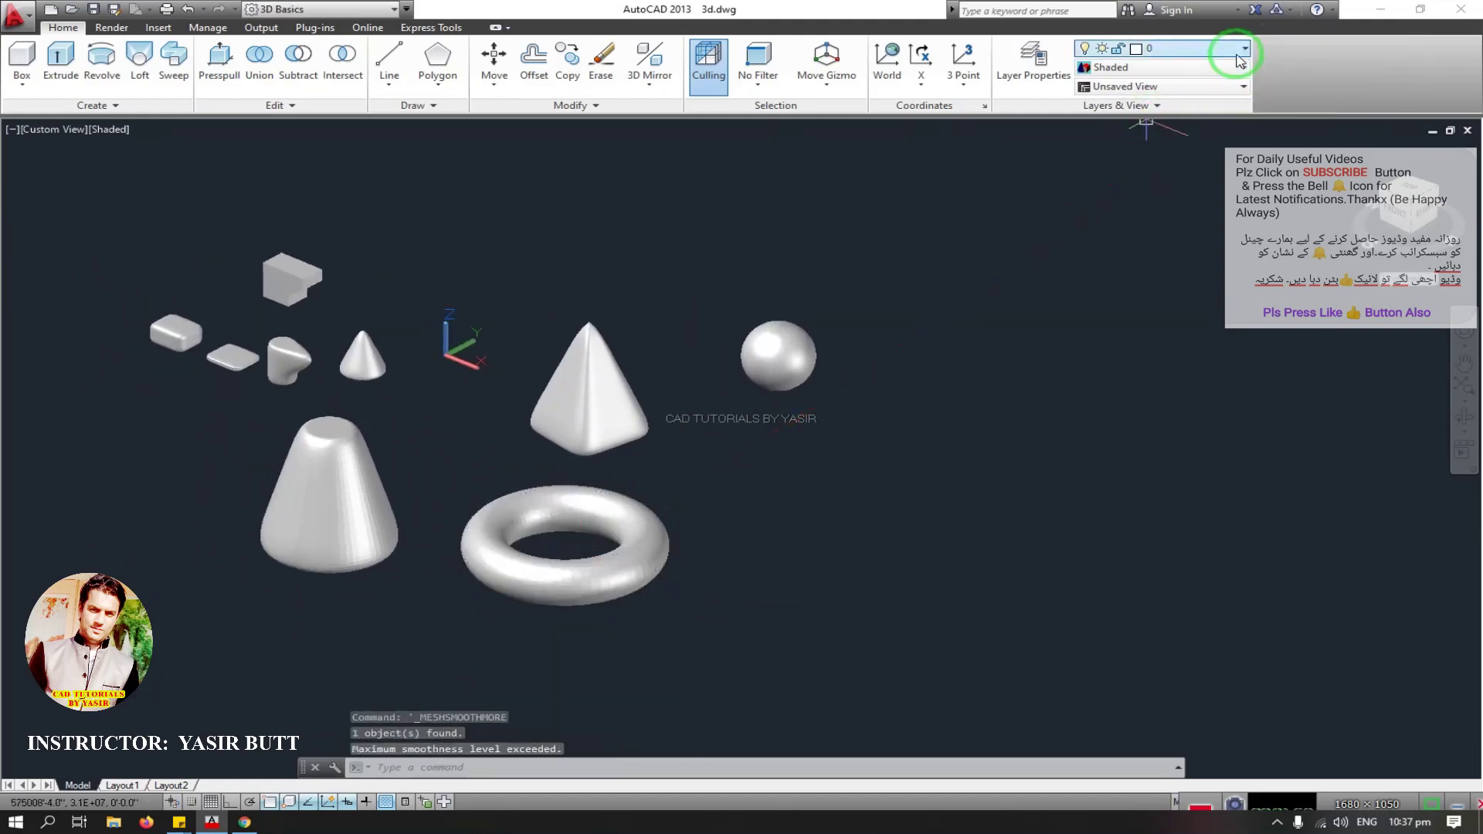
Step: Draw a mesh wedge with a freehand base and height in the empty space beyond the torus
scroll(591, 551, "up", 4)
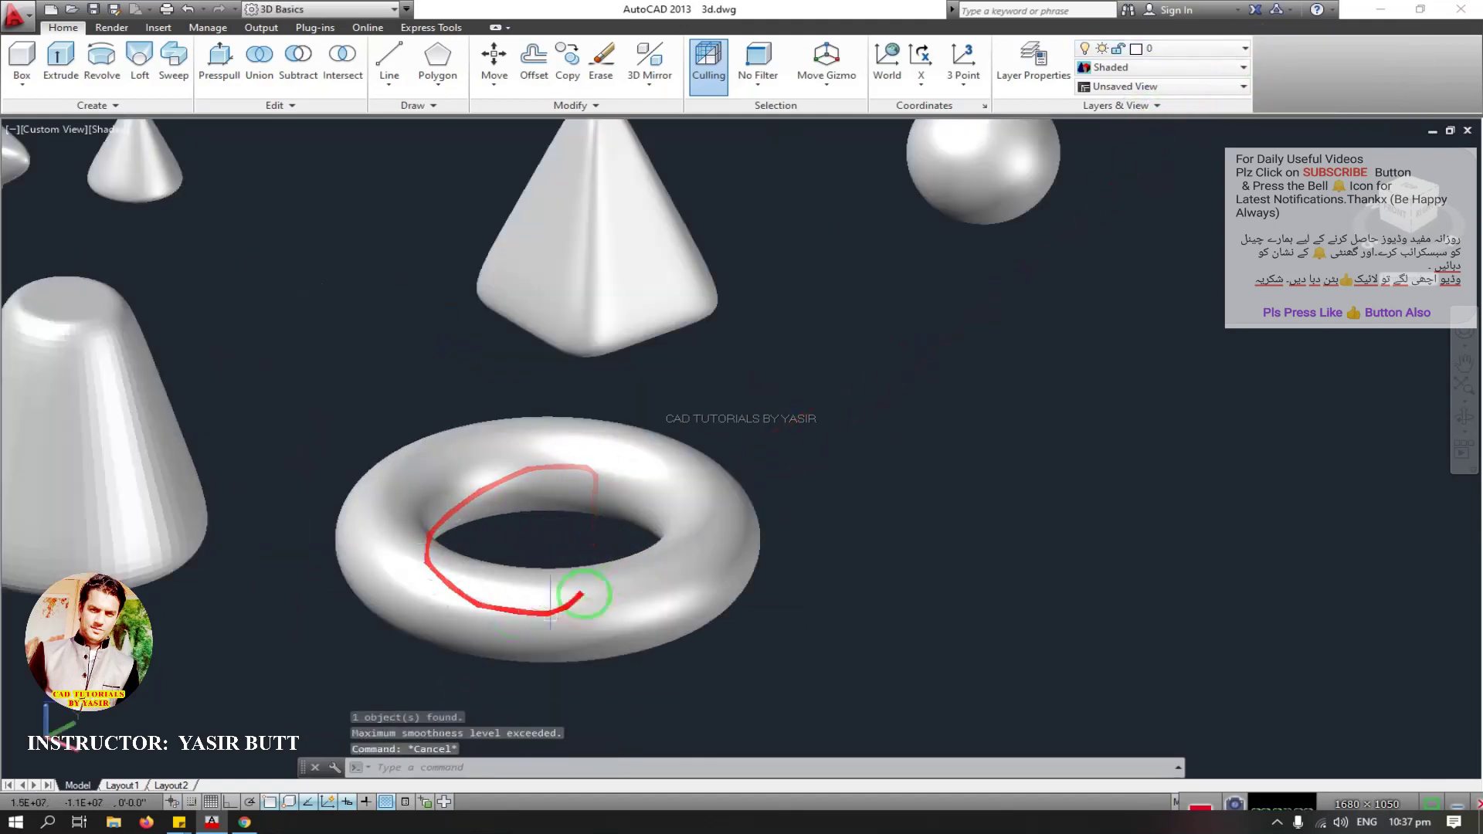
middle_click_drag(612, 583, 590, 495)
left_click(94, 105)
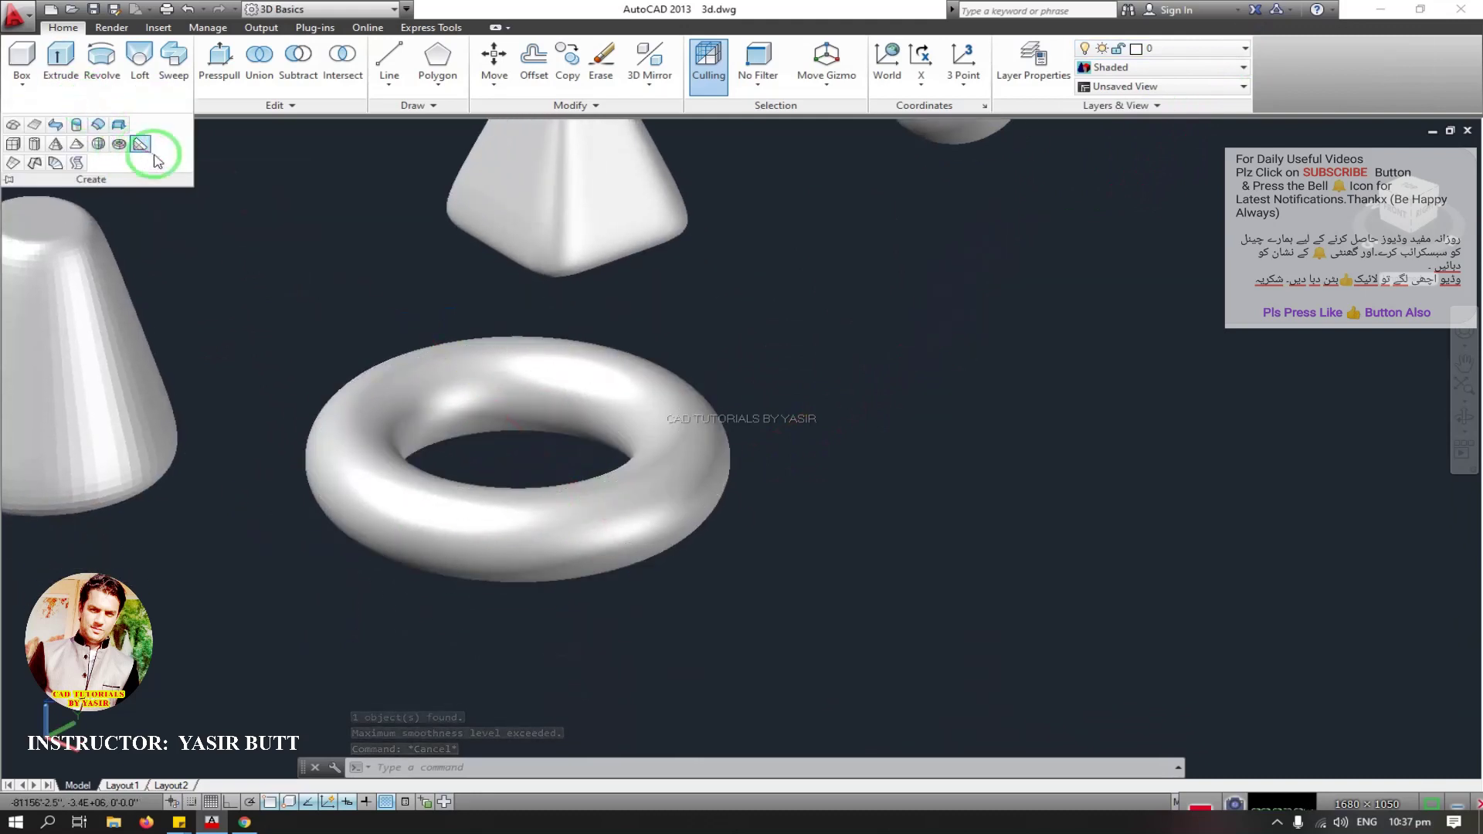
left_click(121, 147)
middle_click_drag(908, 467, 633, 448)
left_click(782, 366)
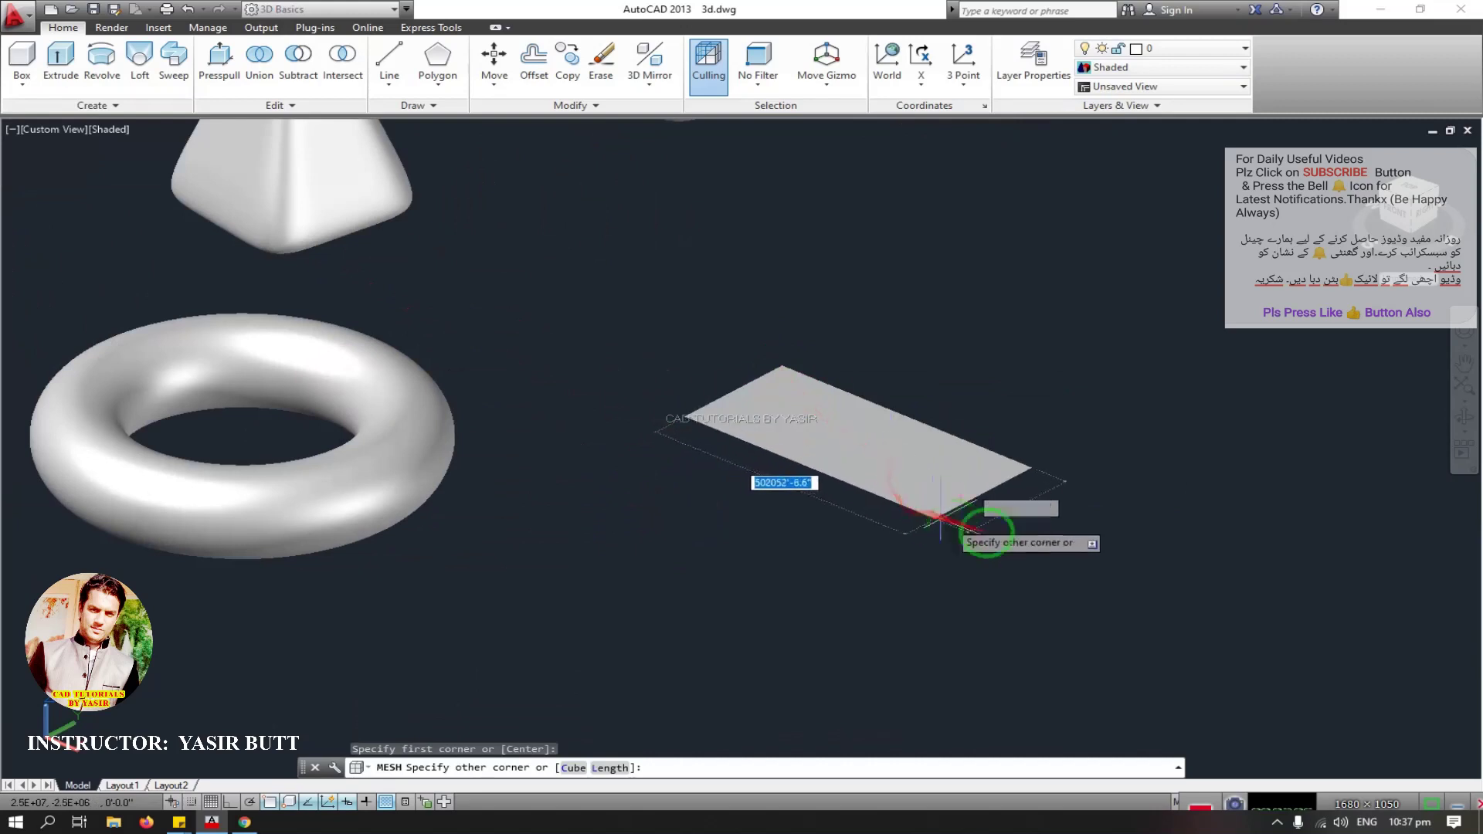
left_click(1052, 562)
left_click(838, 467)
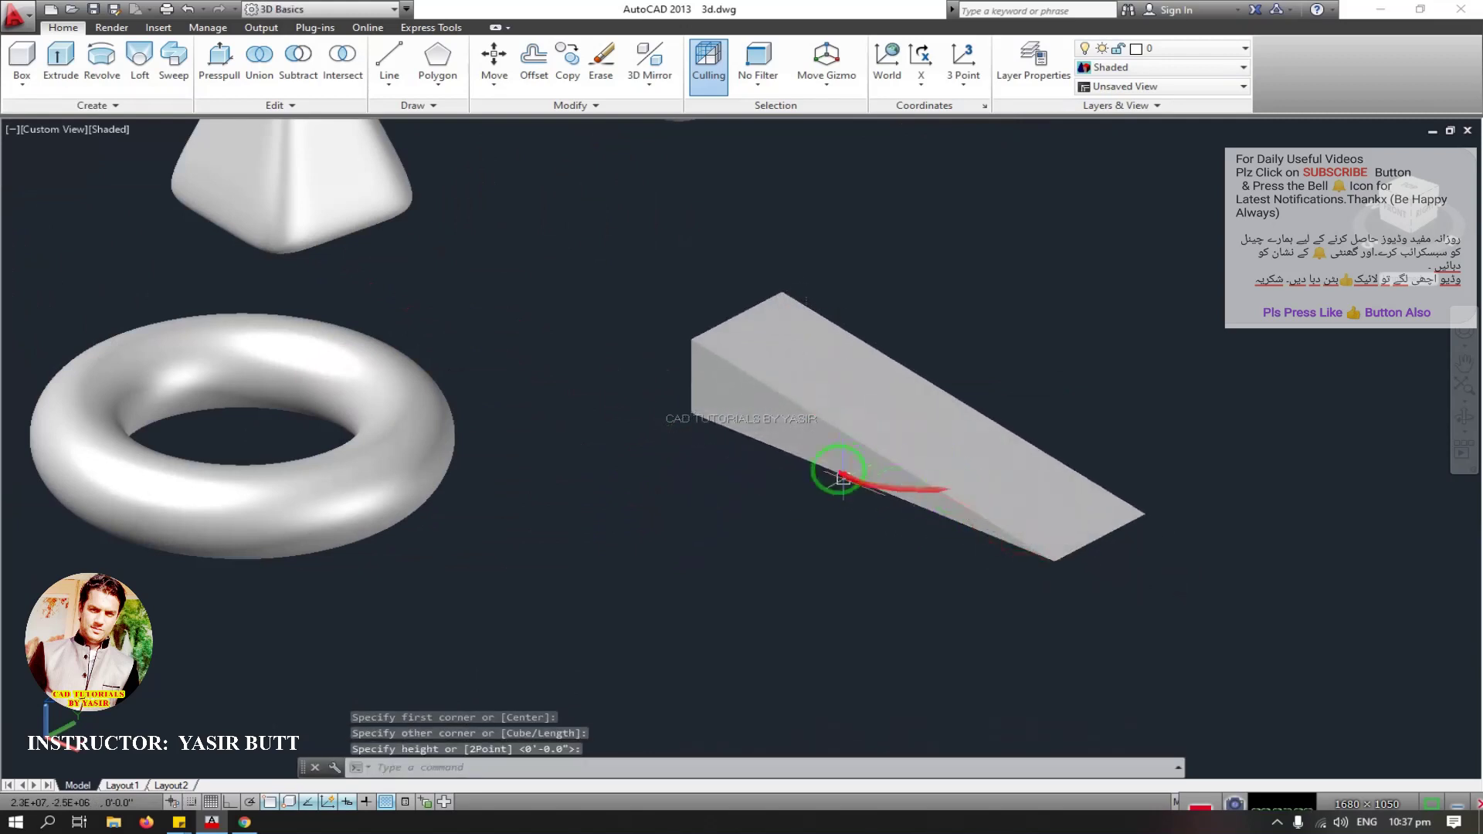
Step: Select the mesh wedge, round its edges with Smooth More, and deselect it
middle_click_drag(834, 466, 530, 434)
left_click(533, 436)
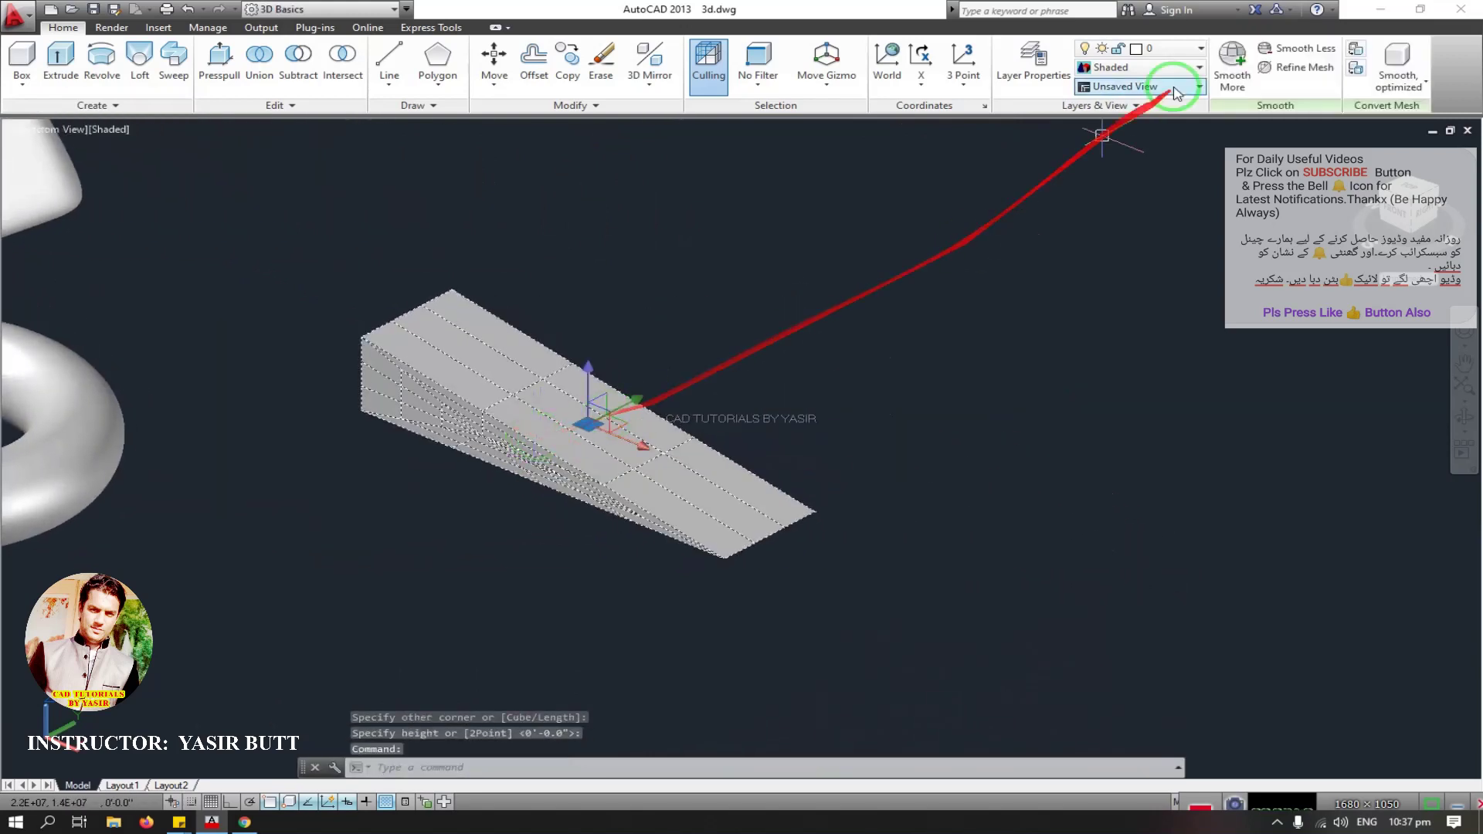
left_click(1233, 68)
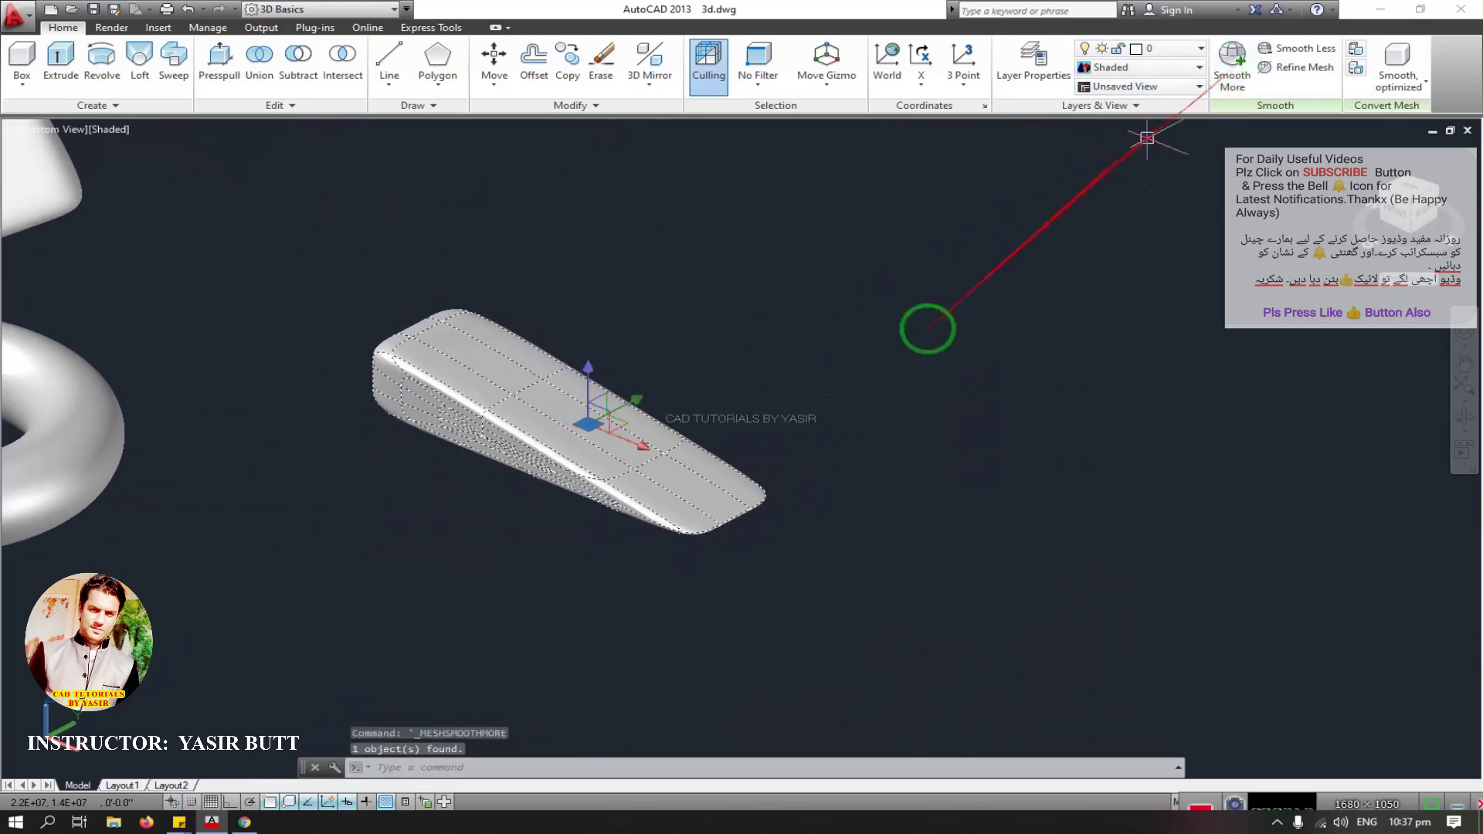
key("Escape")
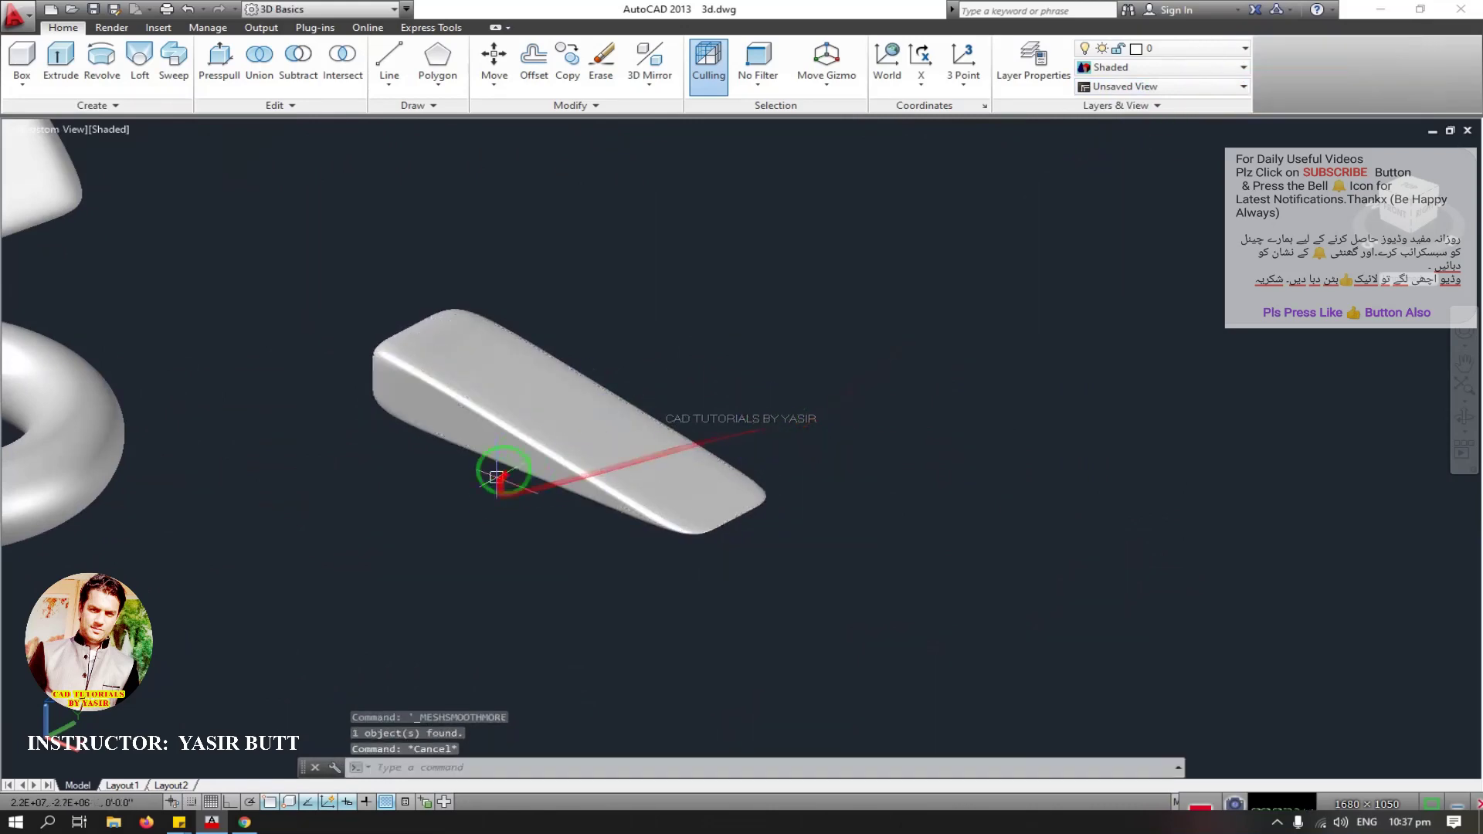
scroll(497, 456, "up", 3)
left_click(524, 427)
scroll(522, 423, "down", 4)
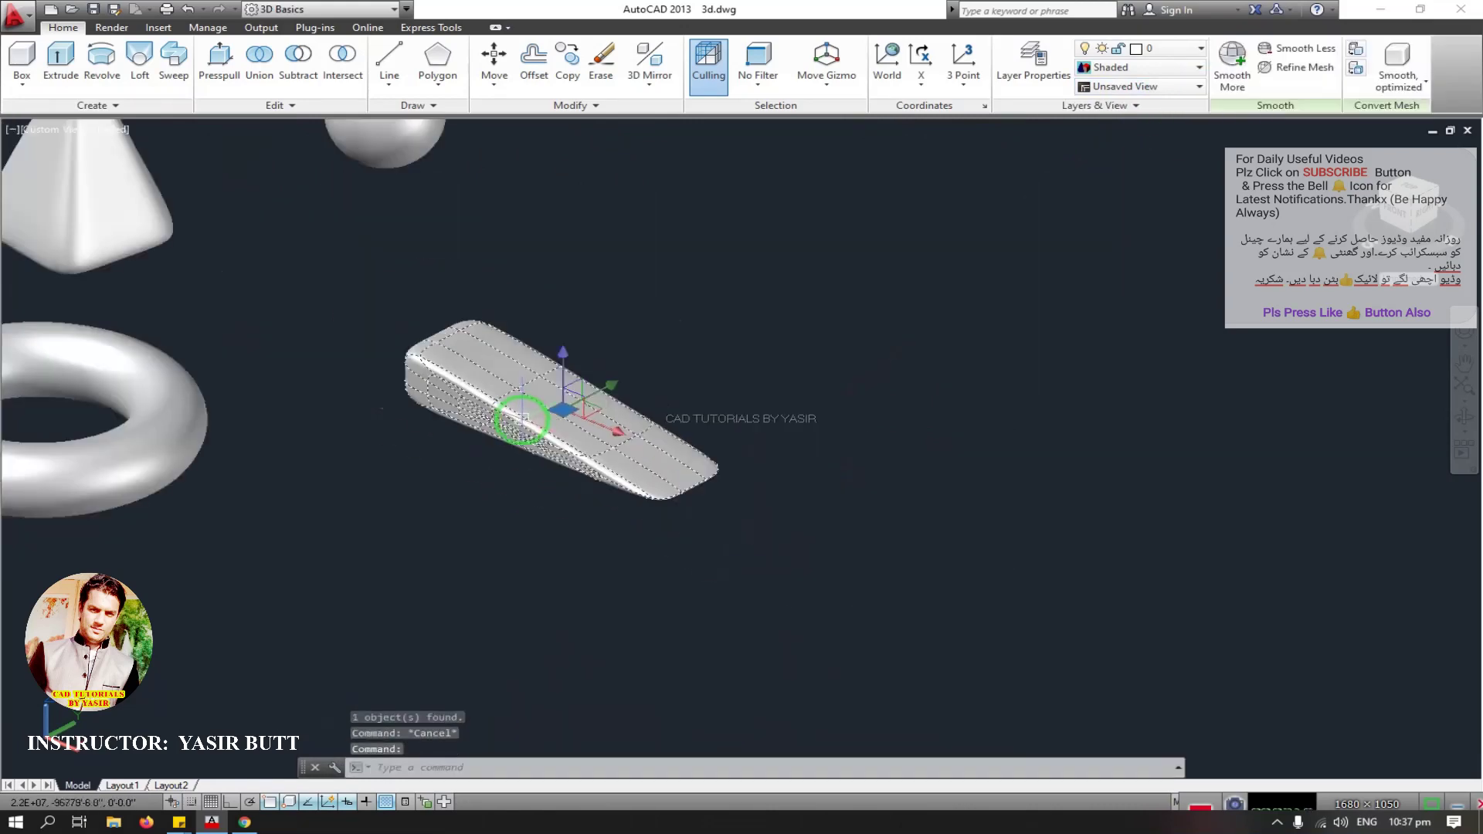
right_click(538, 433)
left_click(568, 447)
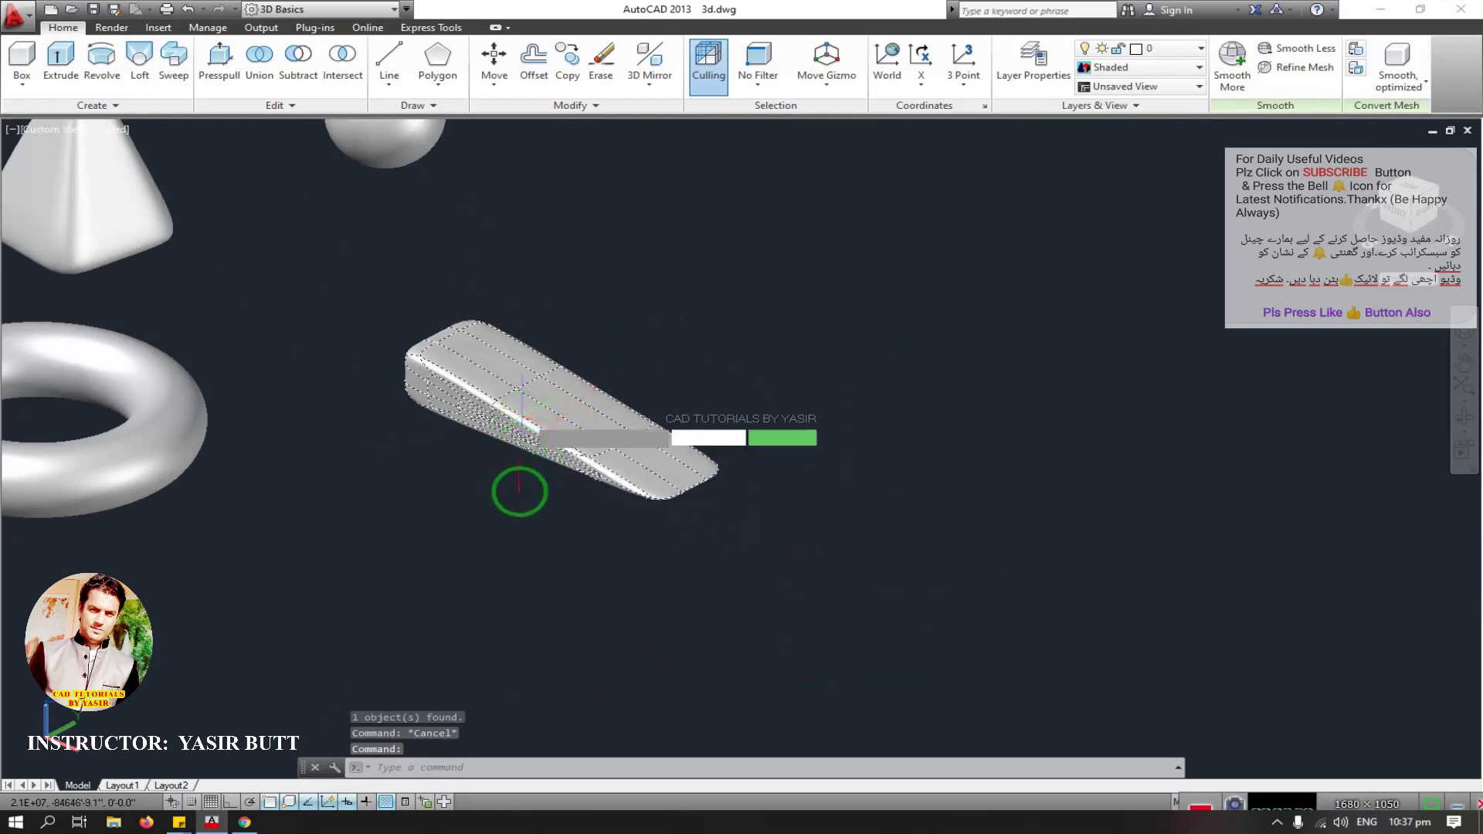
type("co")
key("Return")
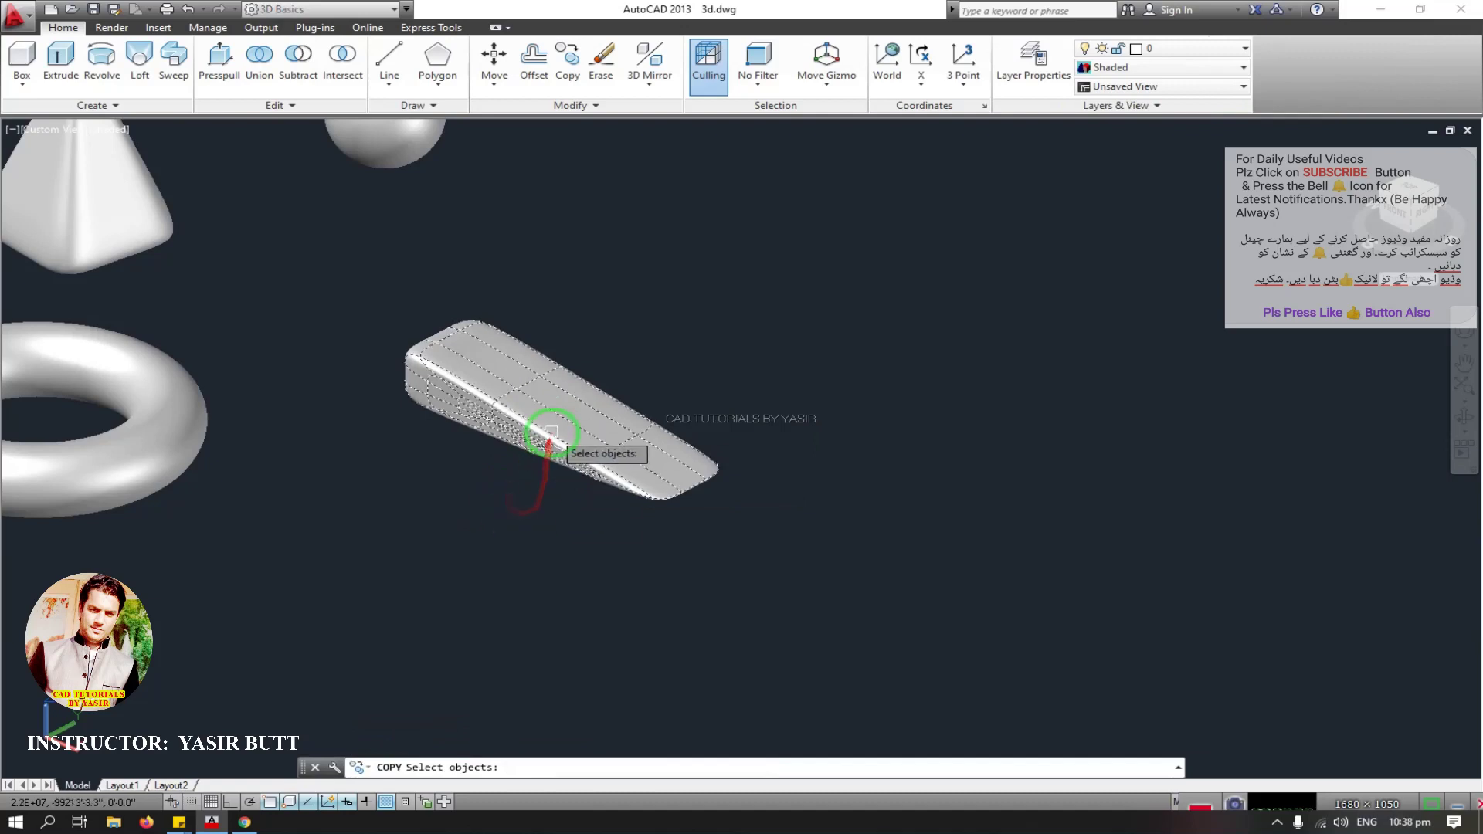
left_click(540, 449)
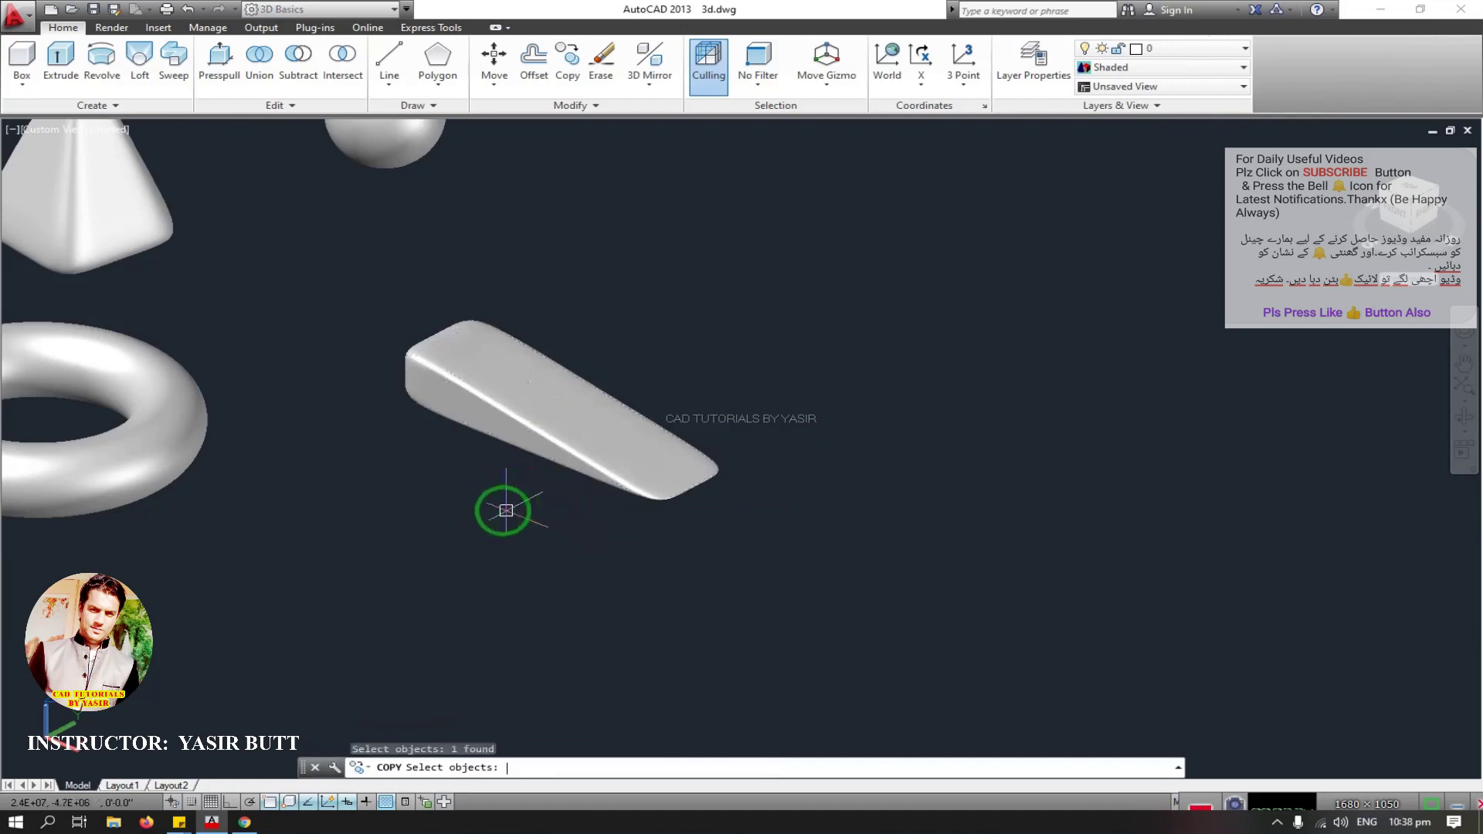
key("Escape")
Step: Copy the smoothed wedge once into the empty space behind the original and leave the command
type("o")
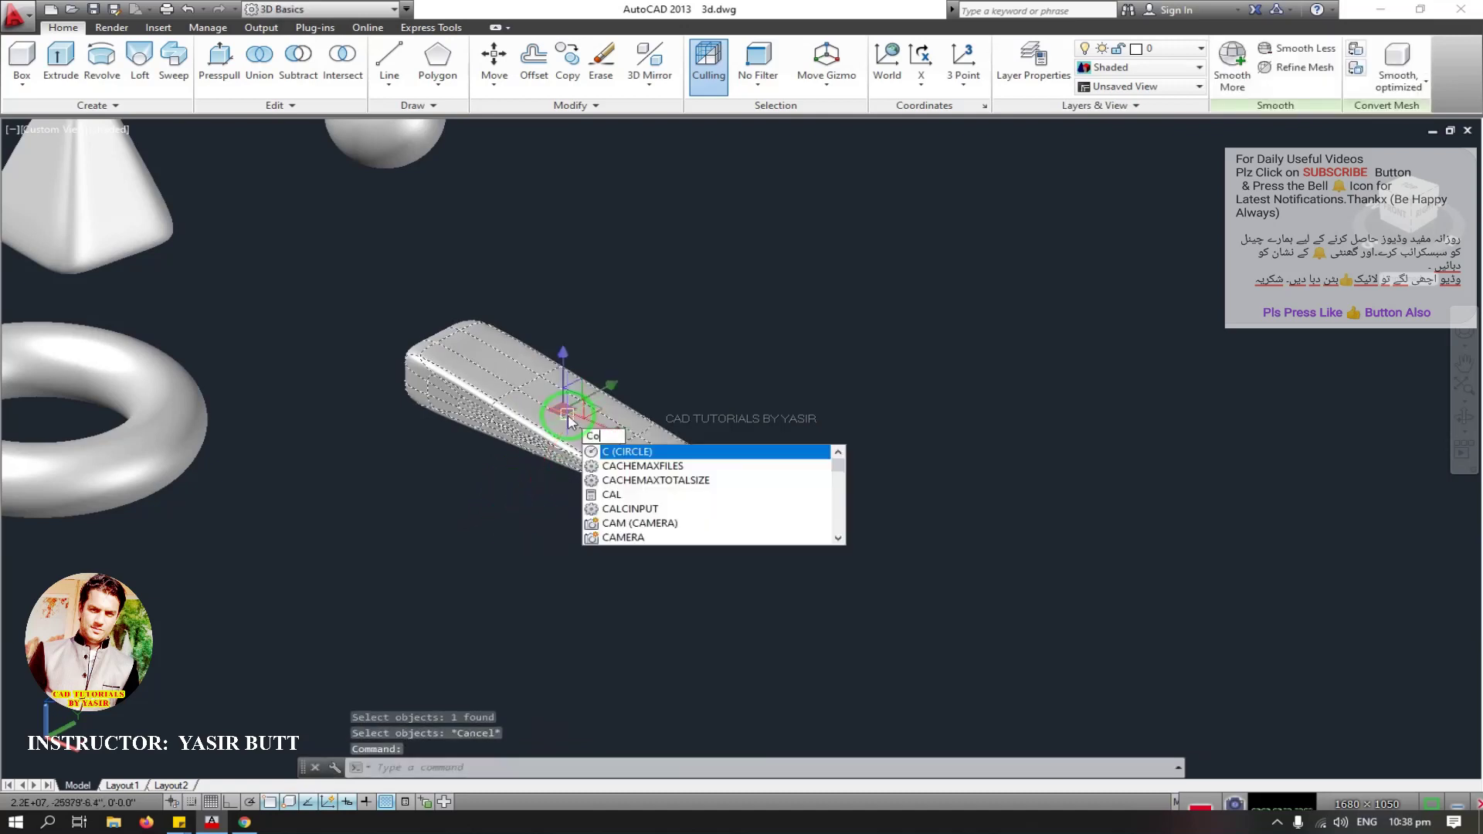
key("Return")
left_click(484, 555)
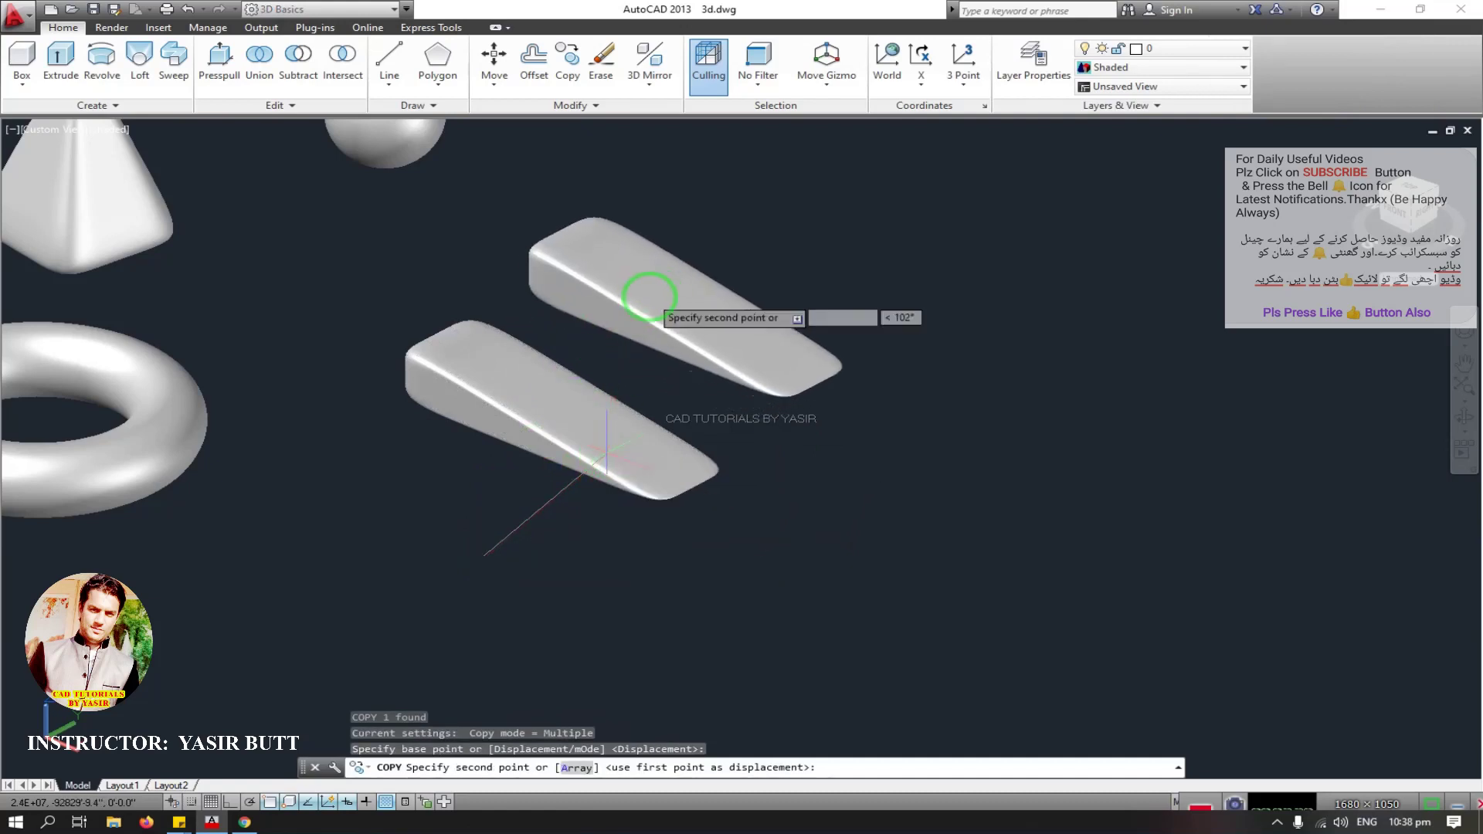
key("Escape")
left_click(651, 298)
key("Escape")
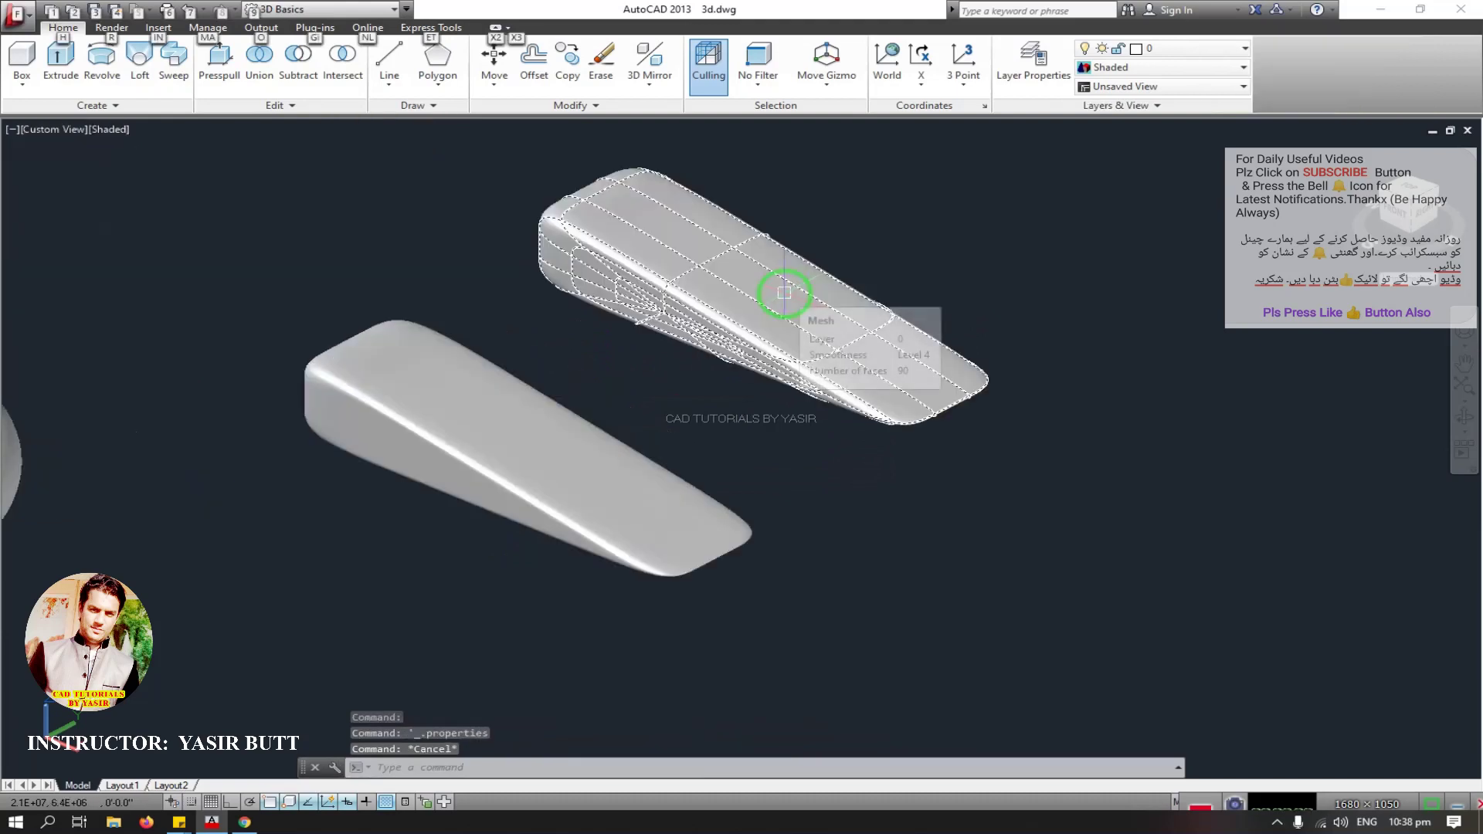
key("alt")
left_click(810, 329)
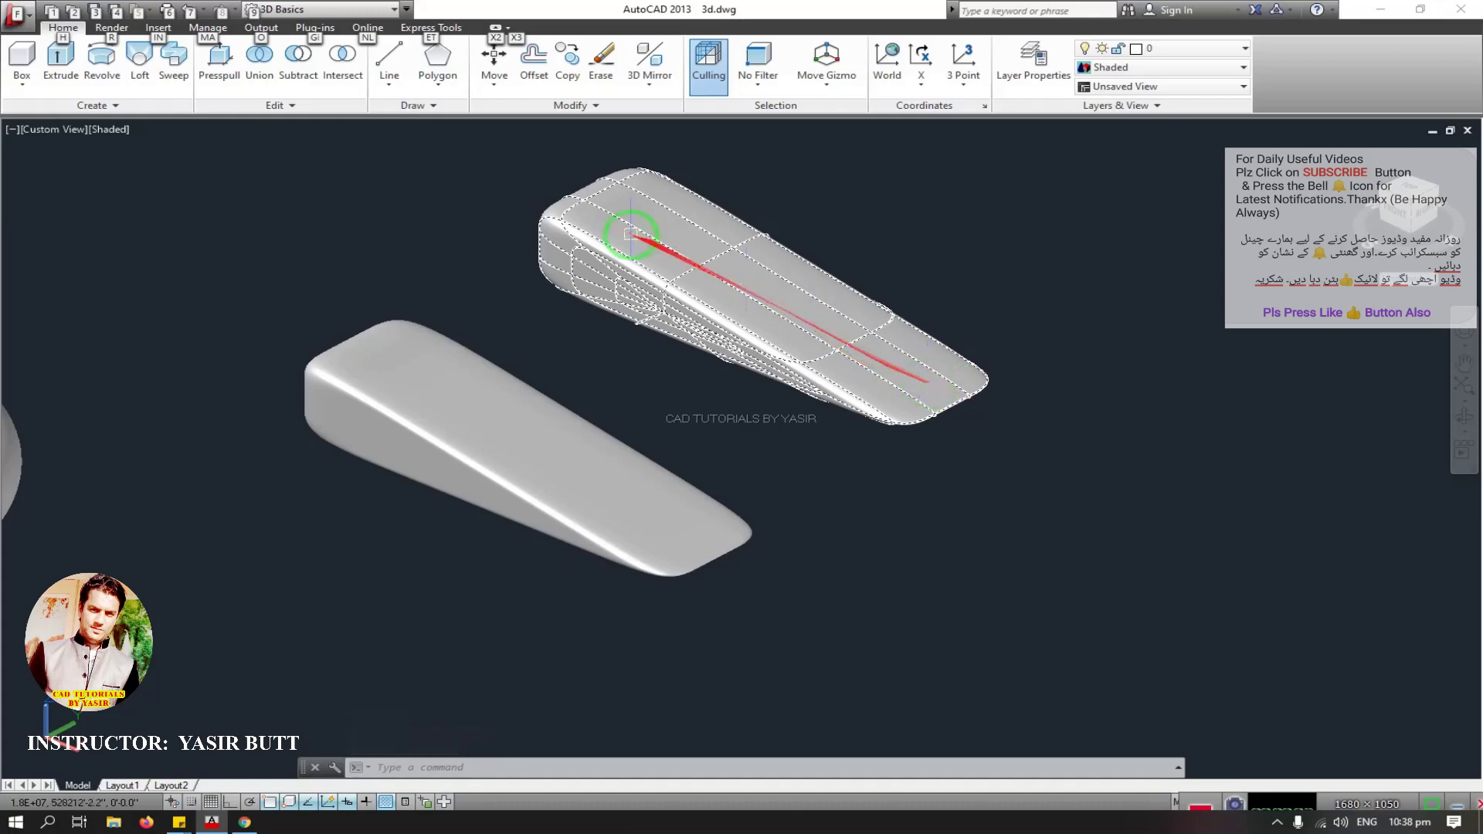
key("Escape")
key("Escape")
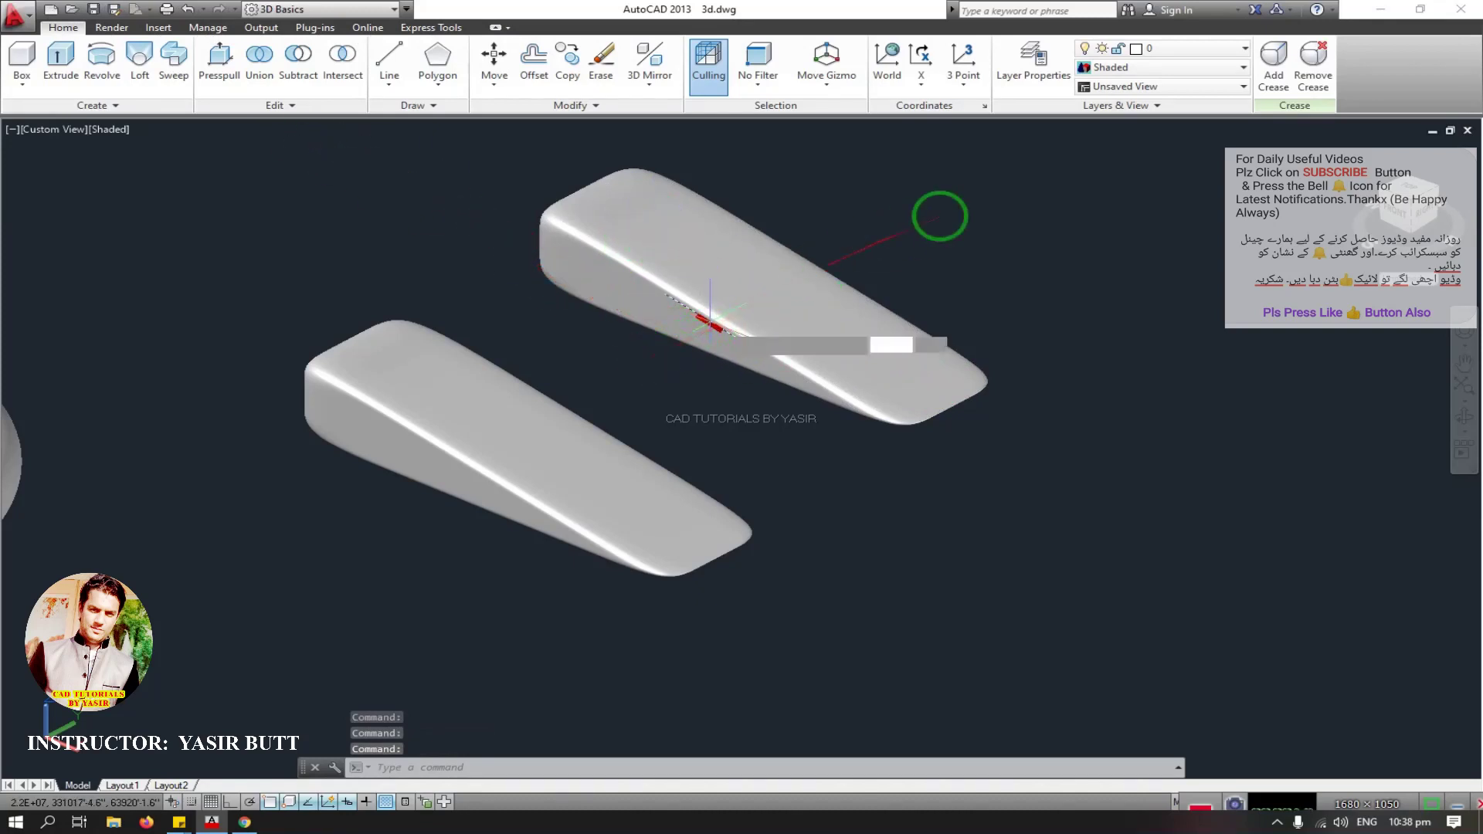
Step: Stretch an edge segment midway along the copied wedge's long upper edge outward toward the original wedge, and deselect it
left_click(709, 317)
middle_click_drag(811, 267, 954, 294)
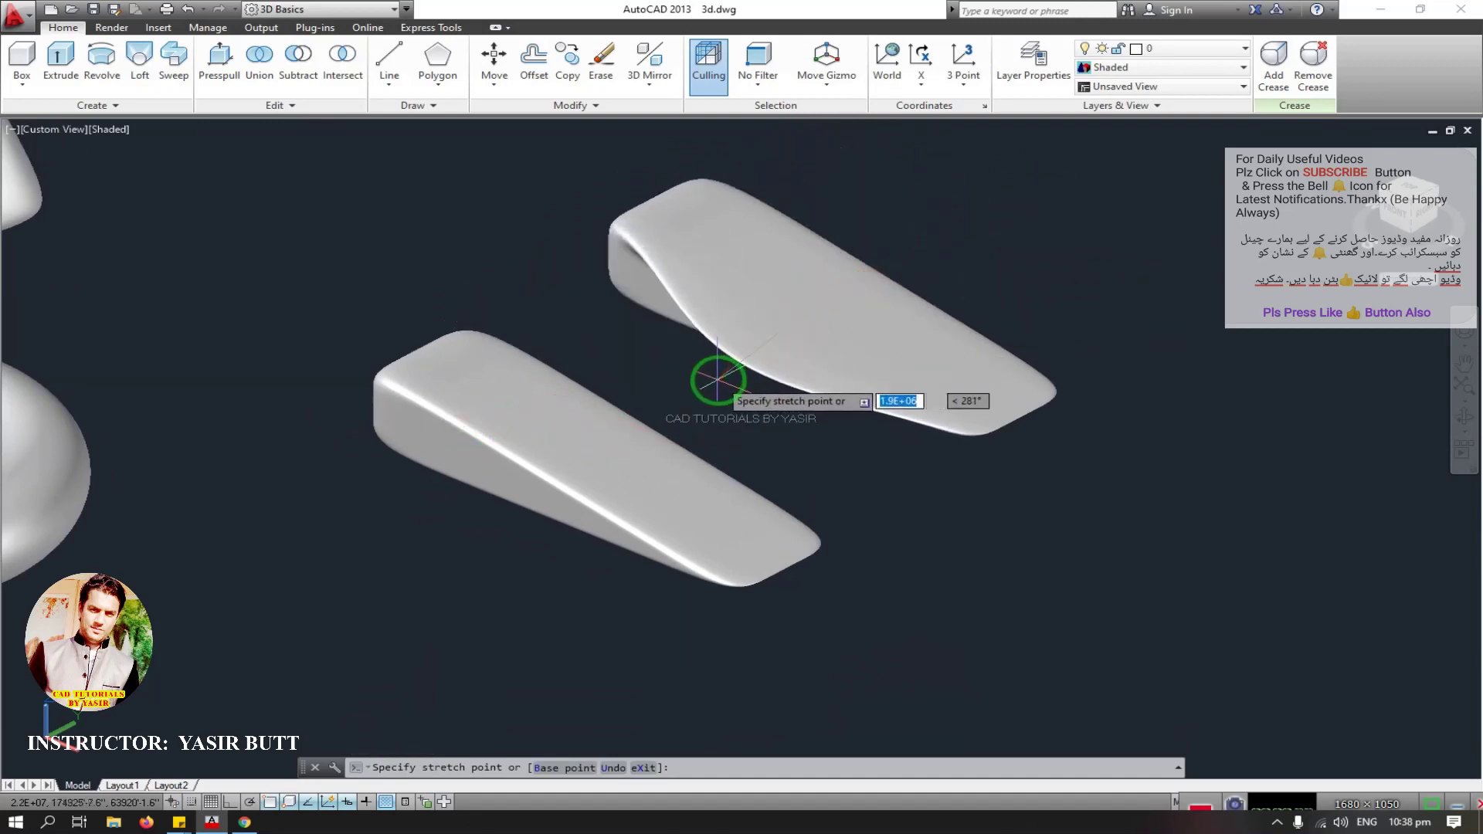
left_click(717, 379)
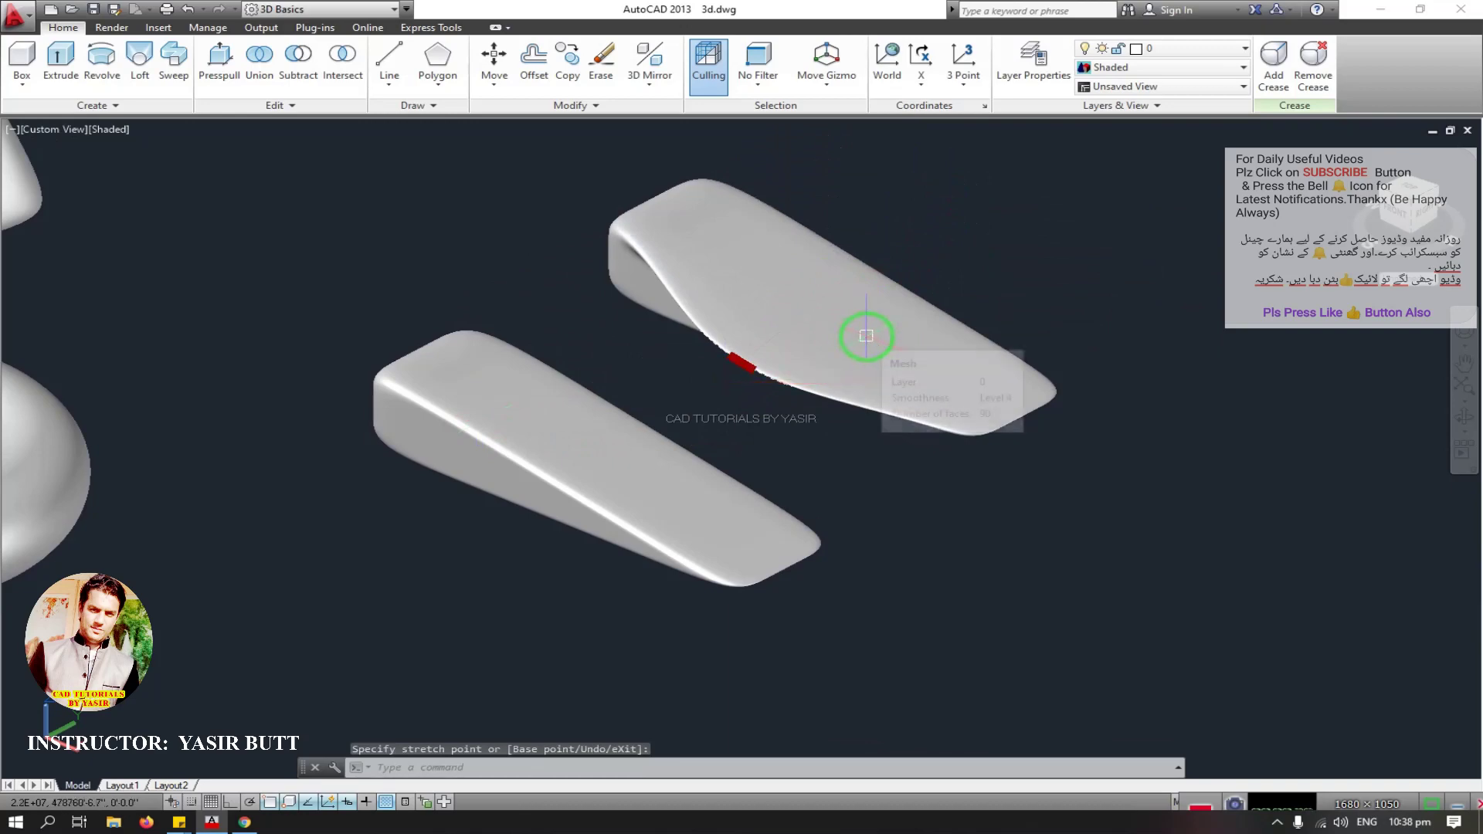
key("Escape")
scroll(923, 321, "up", 5)
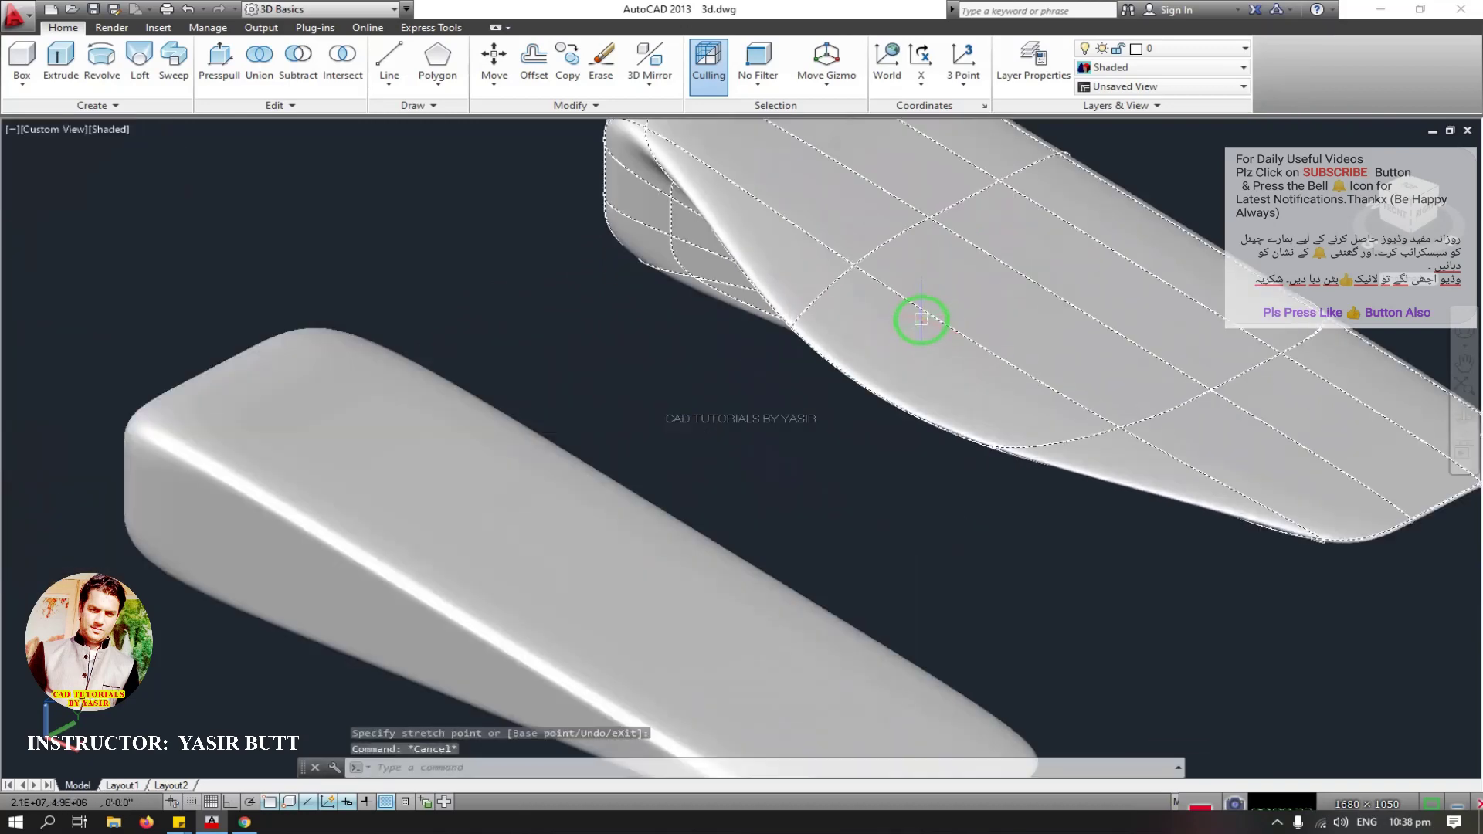
scroll(921, 319, "down", 8)
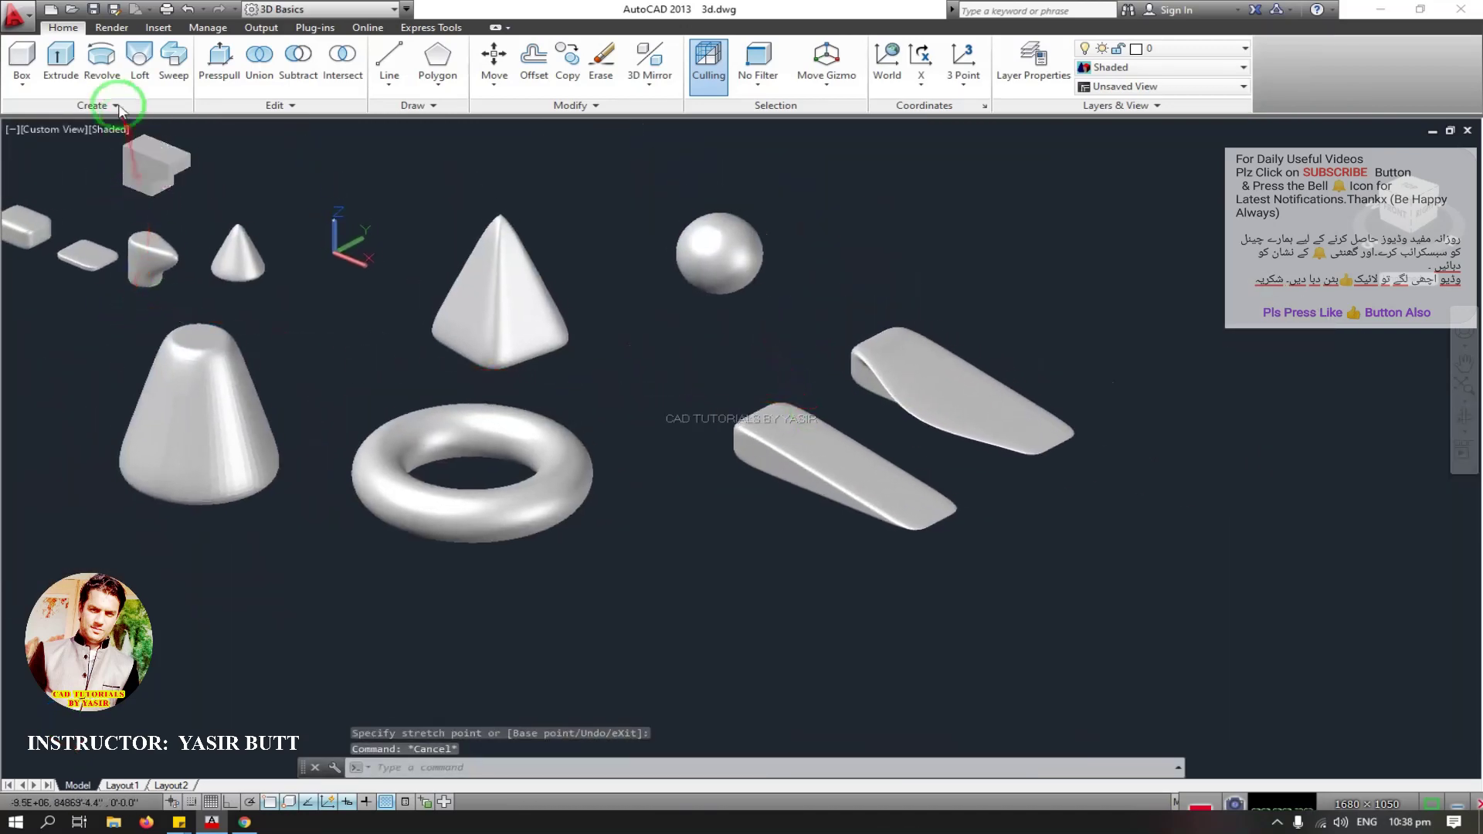
left_click(115, 106)
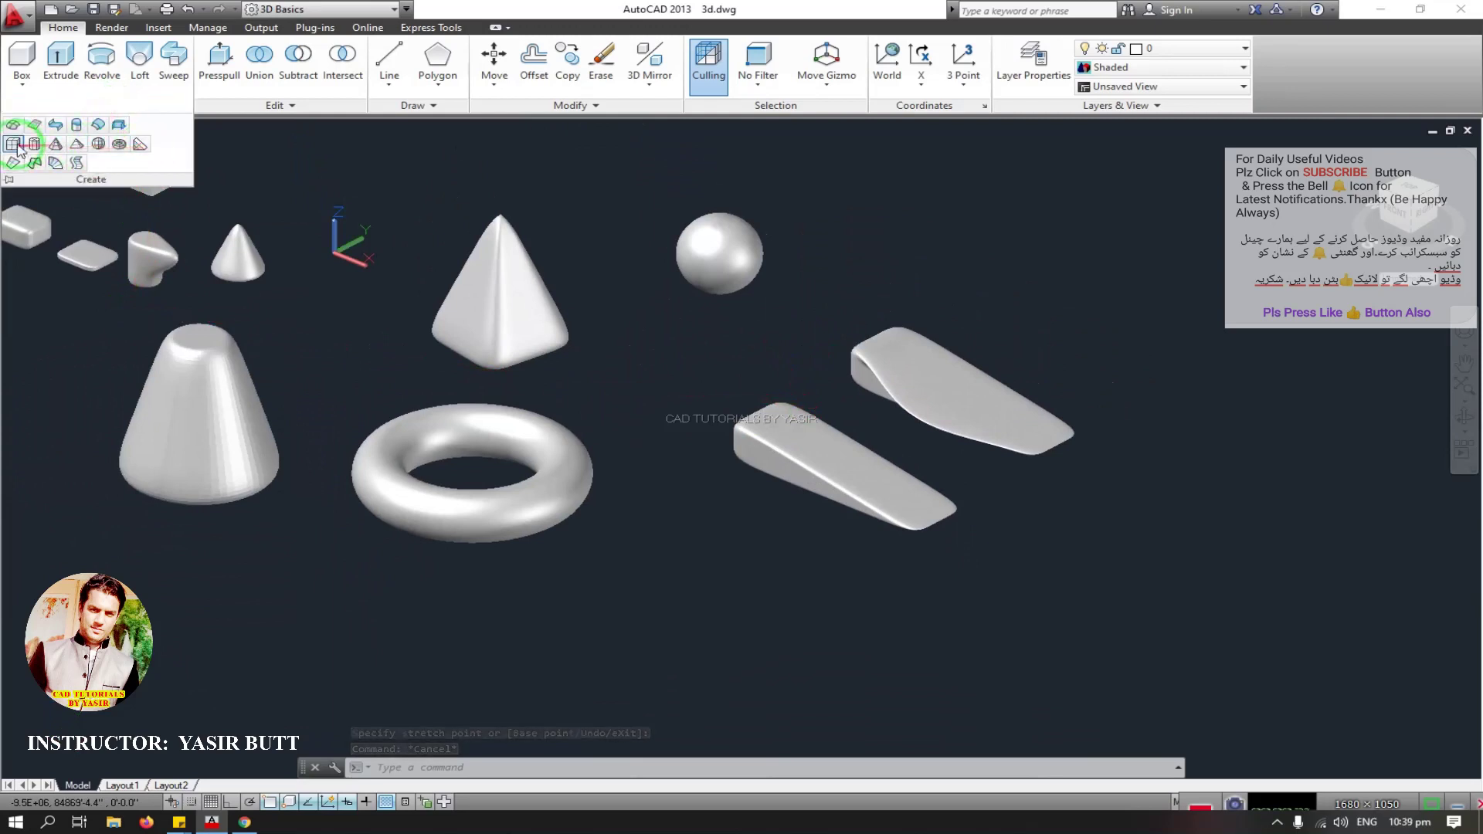
left_click(25, 89)
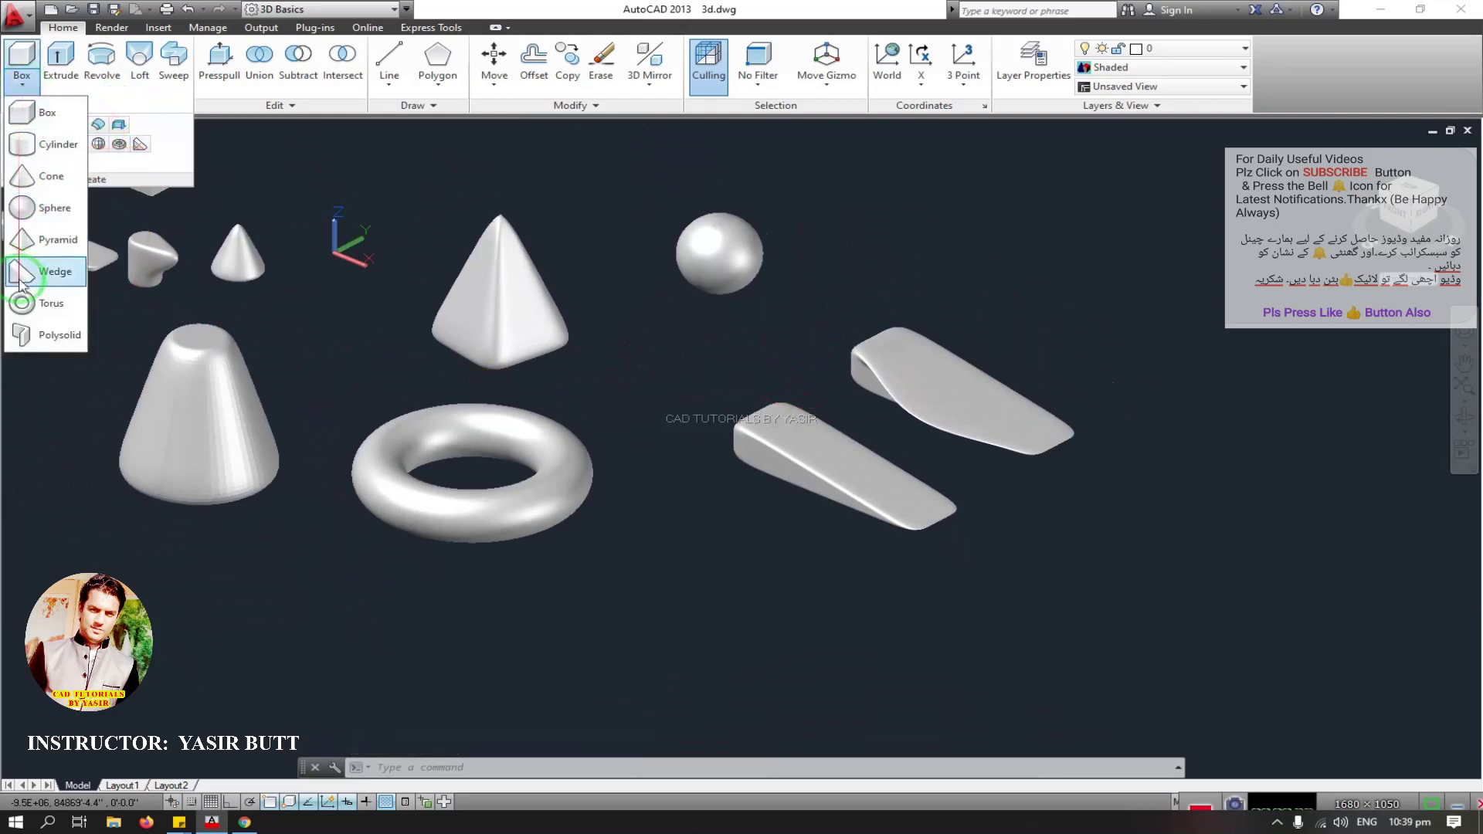
left_click(56, 99)
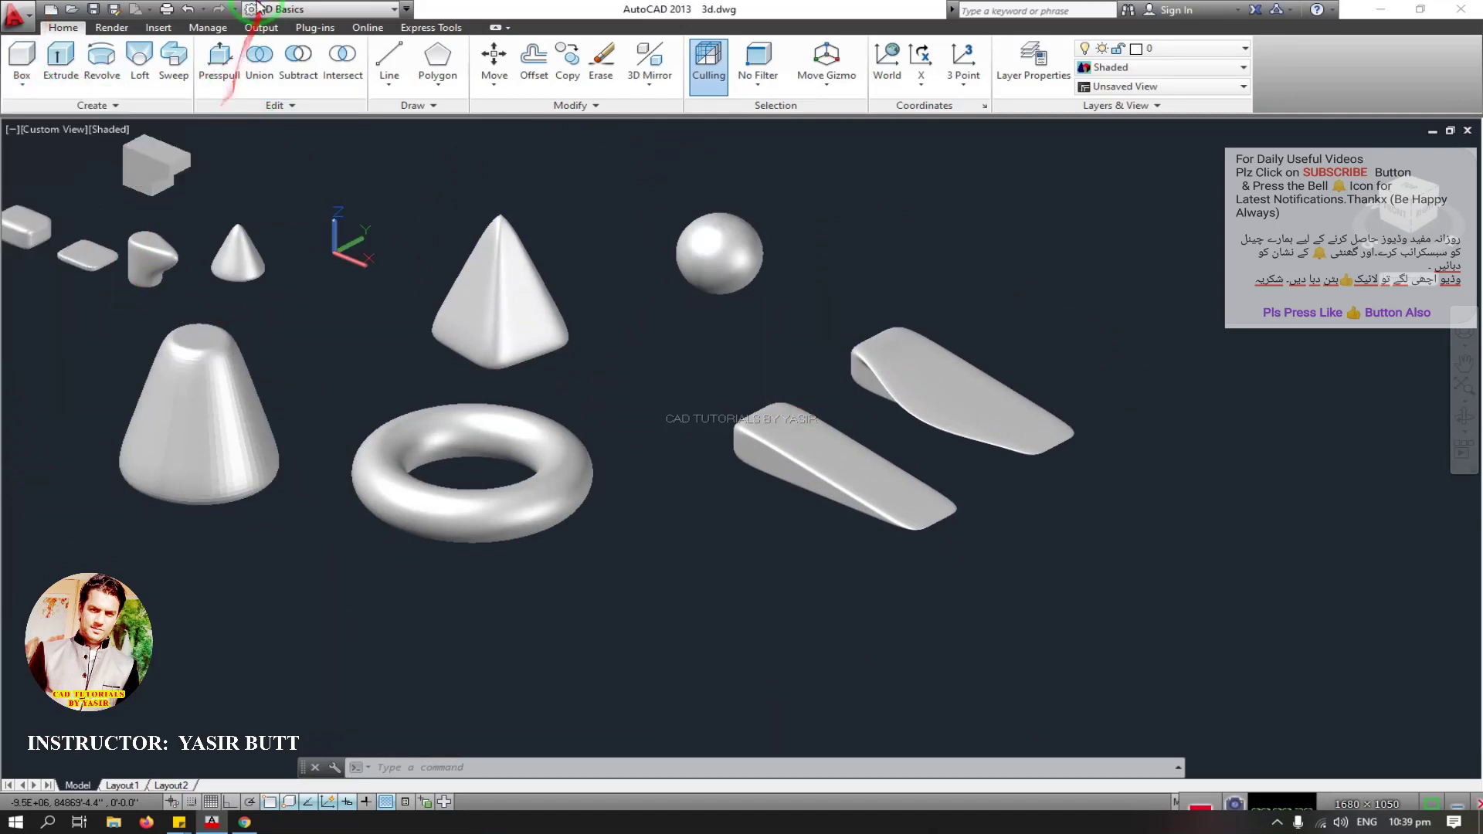
middle_click_drag(302, 286, 467, 456)
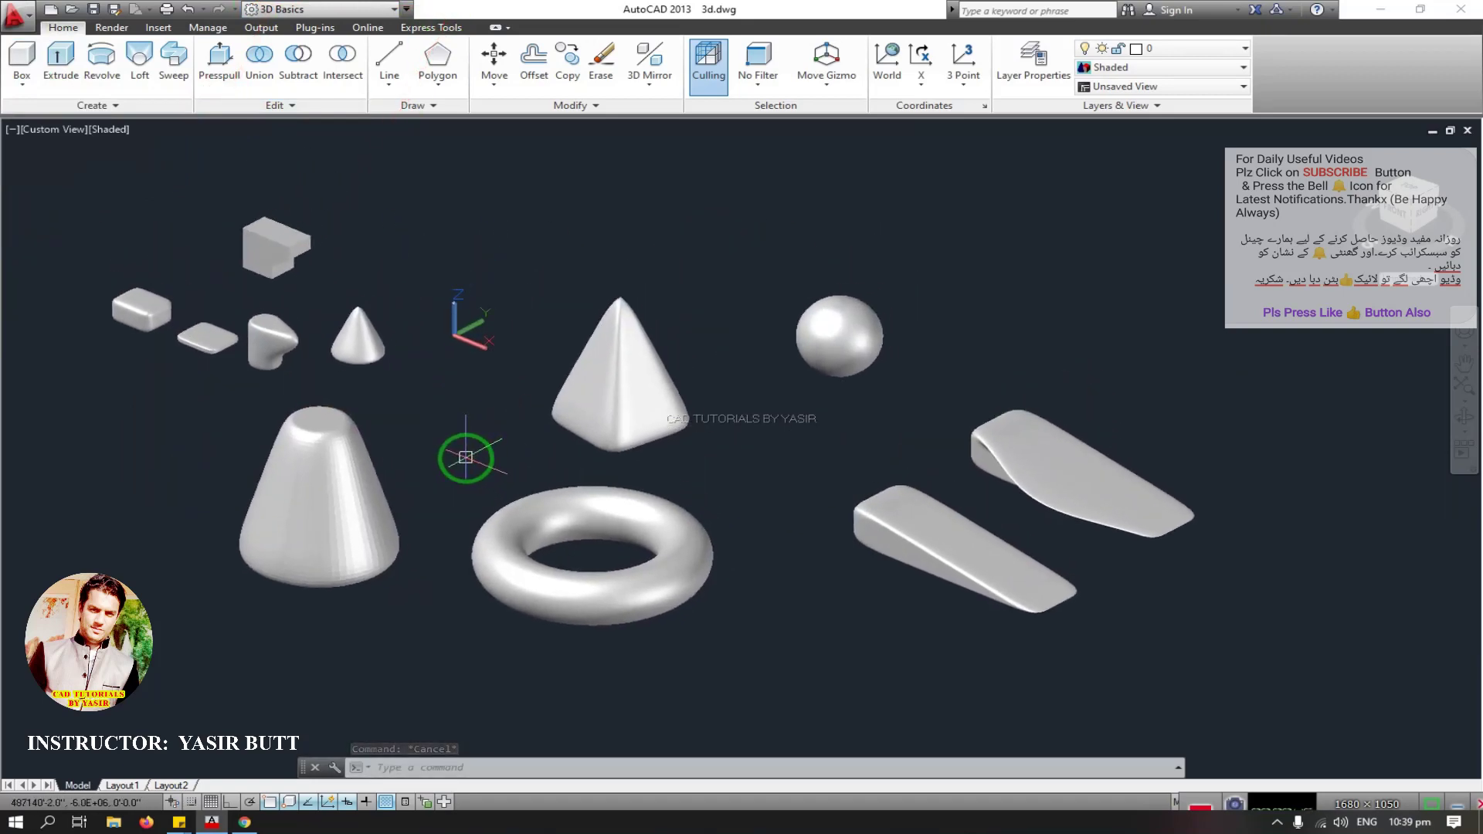